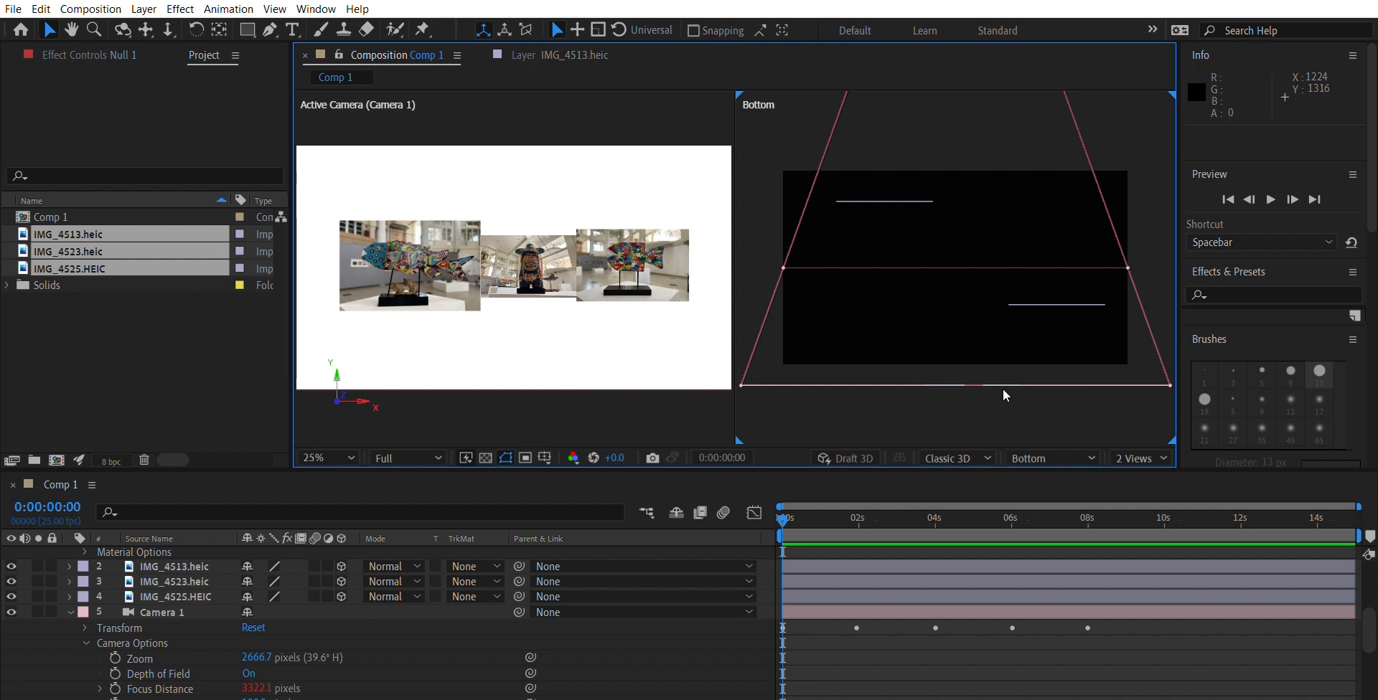
Step: Preview the finished camera animation in Comp 1, stop playback and return the time to 0:00:00:00
{"action": "key", "text": "space"}
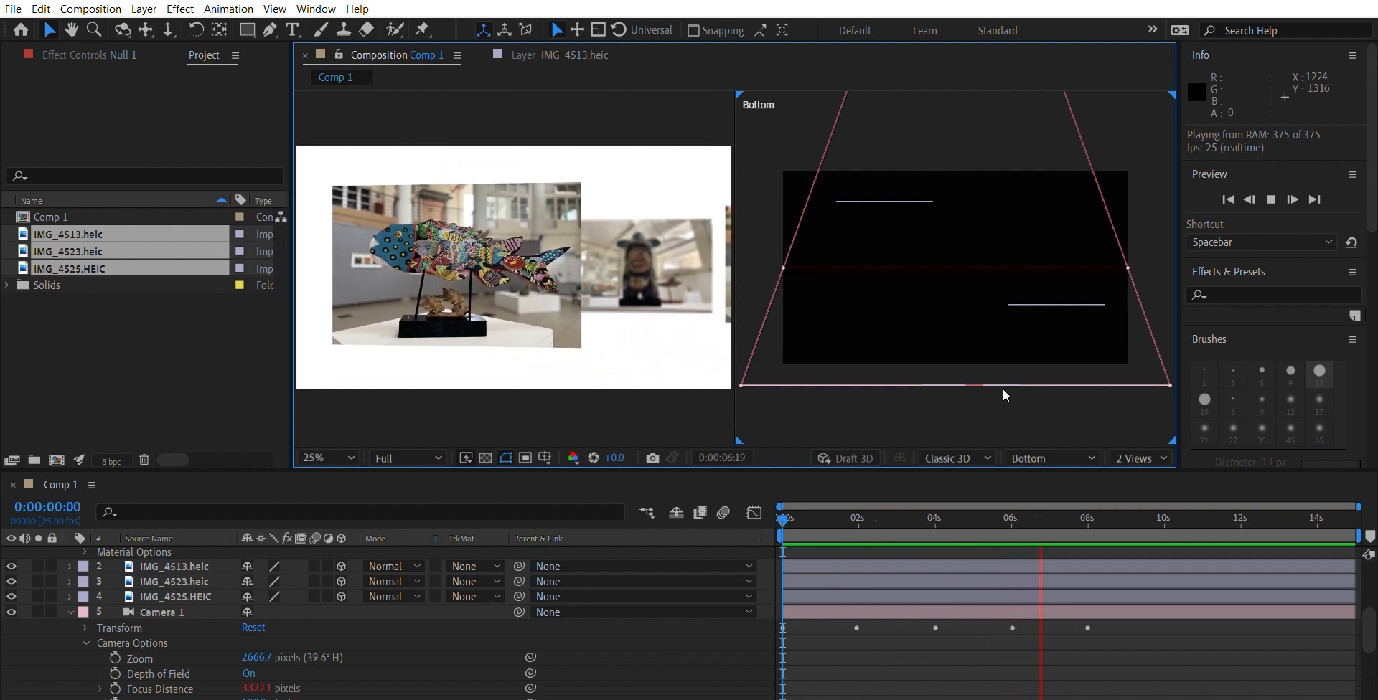
{"action": "key", "text": "space"}
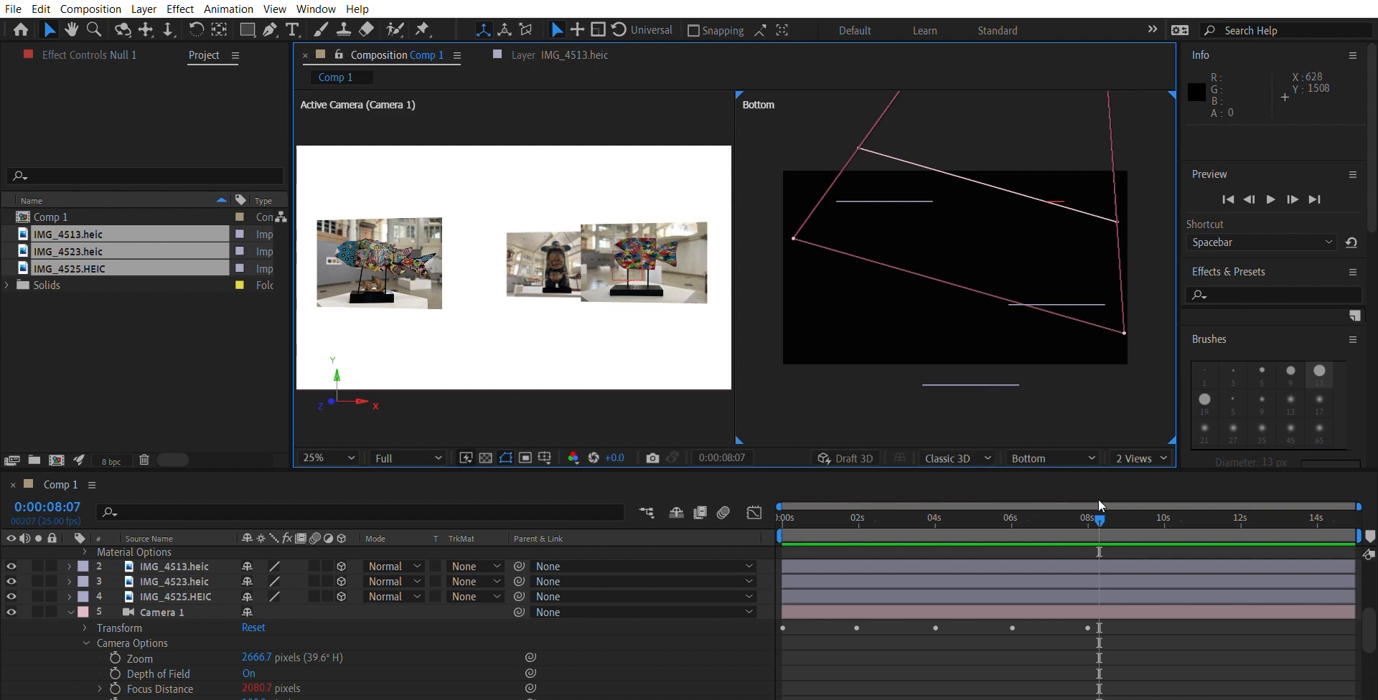
{"action": "left_click_drag", "start_coordinate": [1099, 510], "coordinate": [764, 509]}
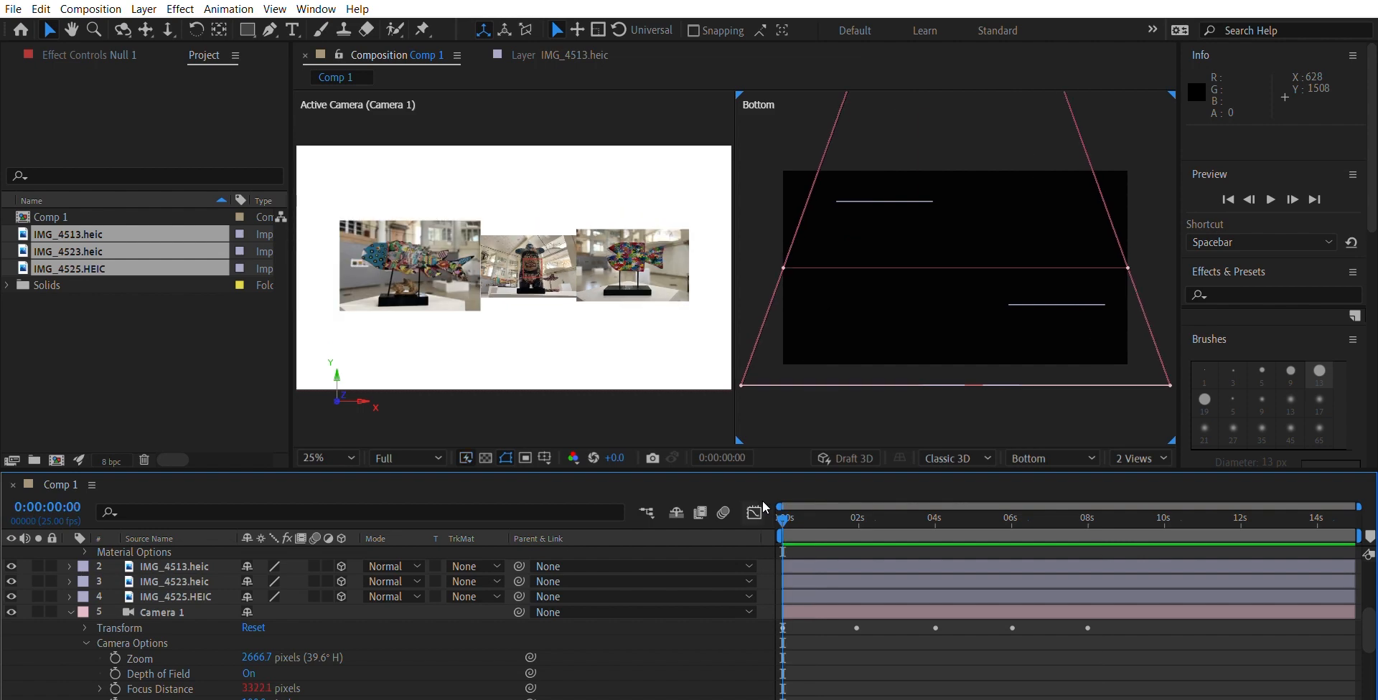
Step: Collapse the Null 1 and Camera 1 properties so the timeline shows only the layer list
{"action": "left_click", "coordinate": [85, 550]}
{"action": "left_click", "coordinate": [84, 550]}
{"action": "scroll", "coordinate": [1373, 603], "scroll_direction": "up", "scroll_amount": 5}
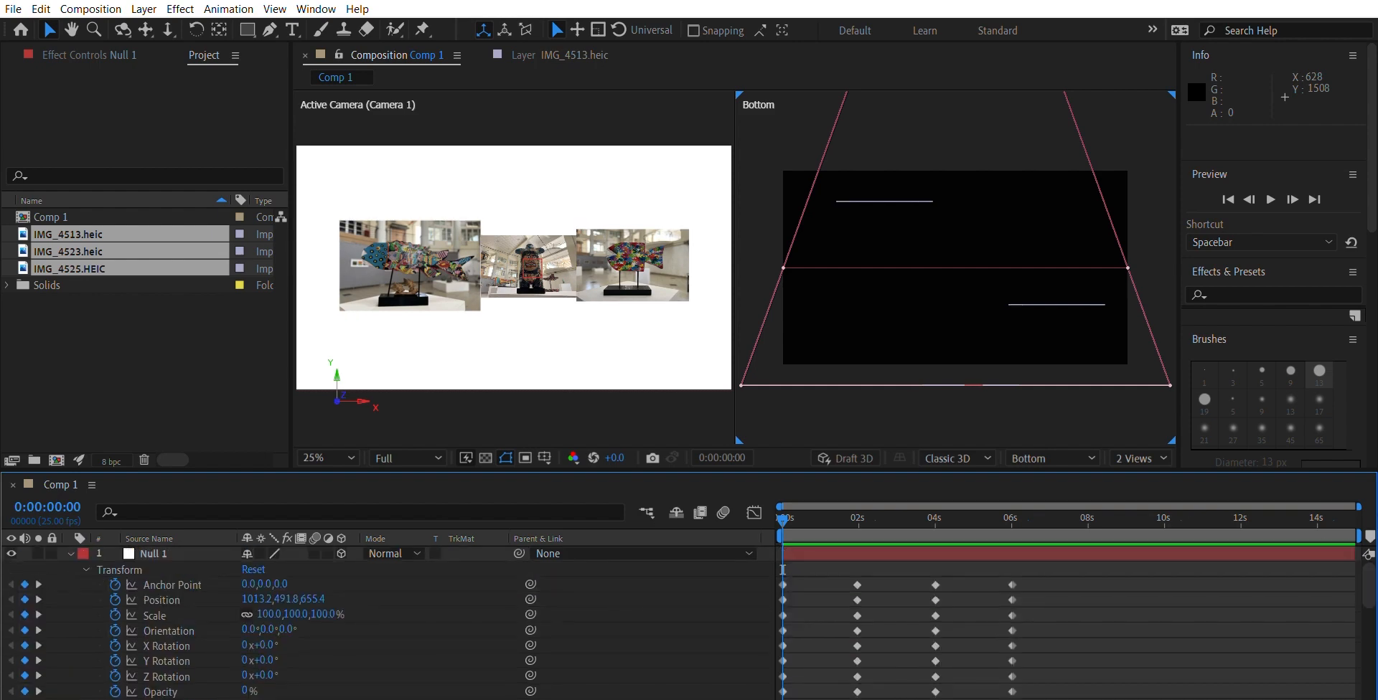
{"action": "left_click", "coordinate": [70, 553]}
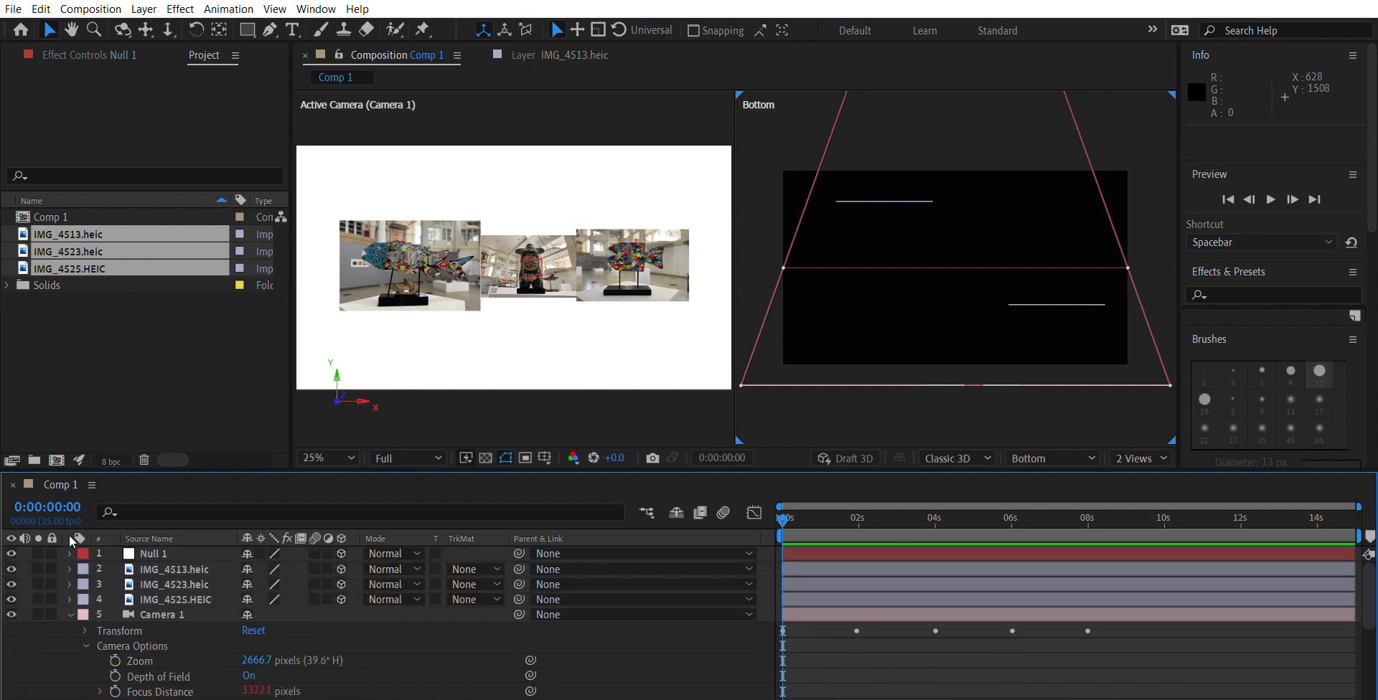
{"action": "left_click", "coordinate": [72, 603]}
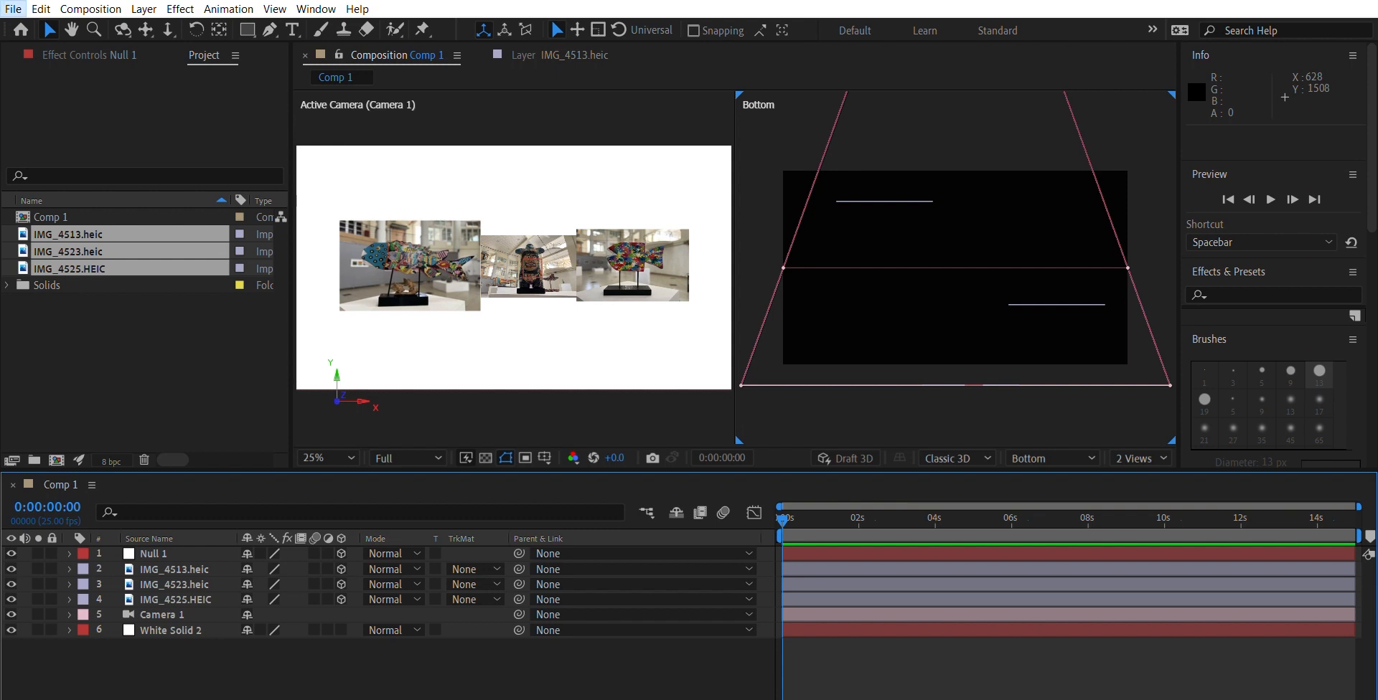
Step: Start a new project and create a 15-second, 1920 x 1080, 25 fps composition named 3D camera and renderer
{"action": "left_click", "coordinate": [300, 14]}
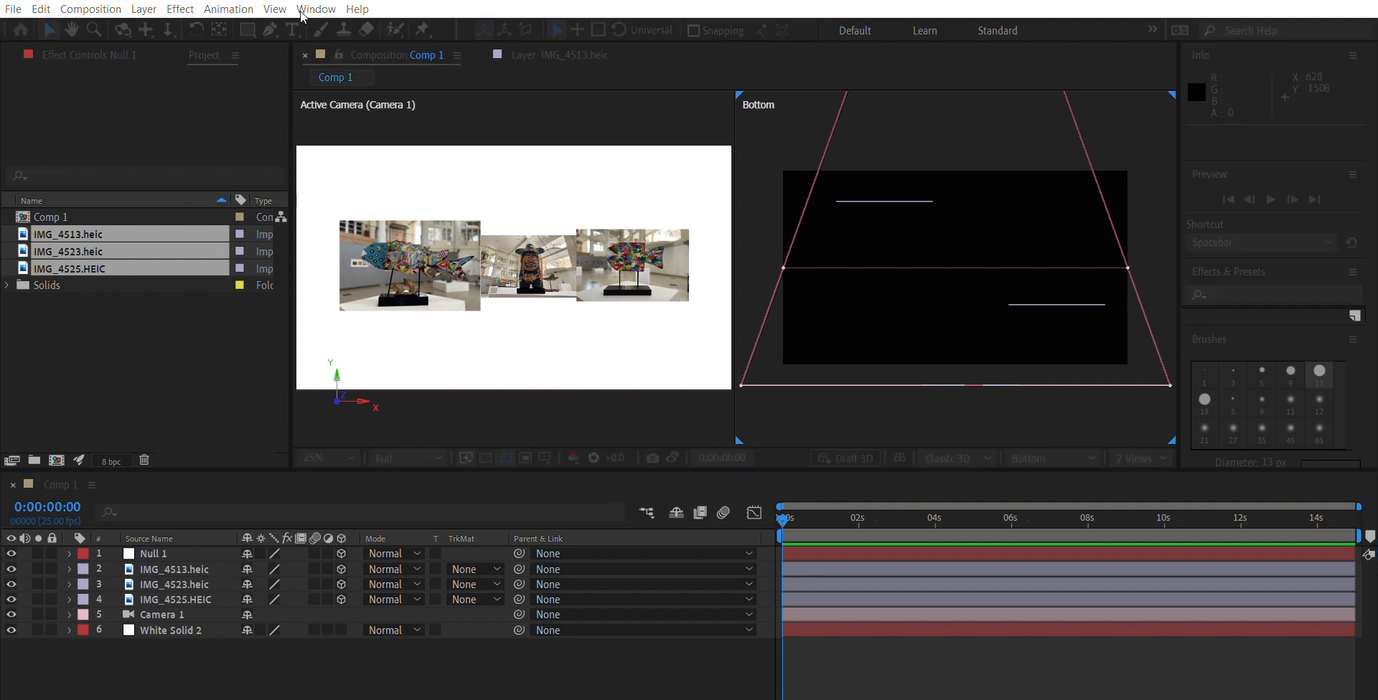
{"action": "left_click", "coordinate": [656, 357]}
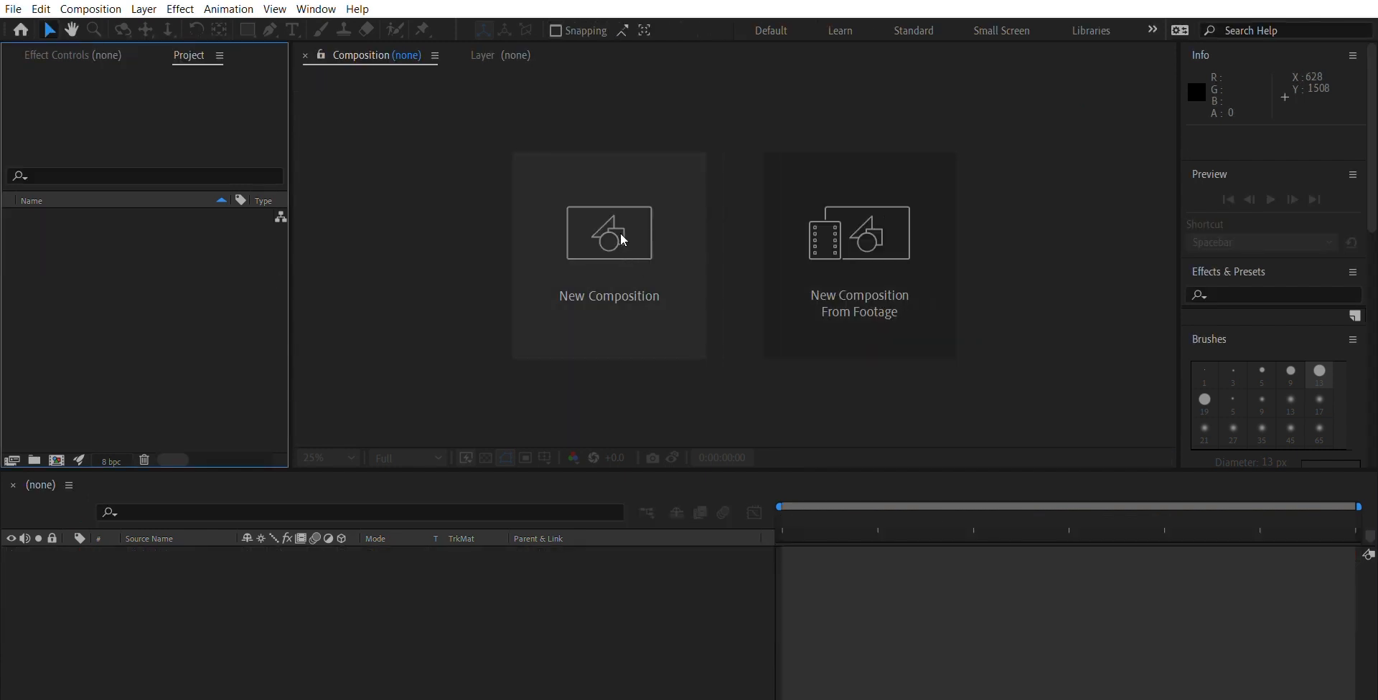
{"action": "left_click", "coordinate": [621, 235]}
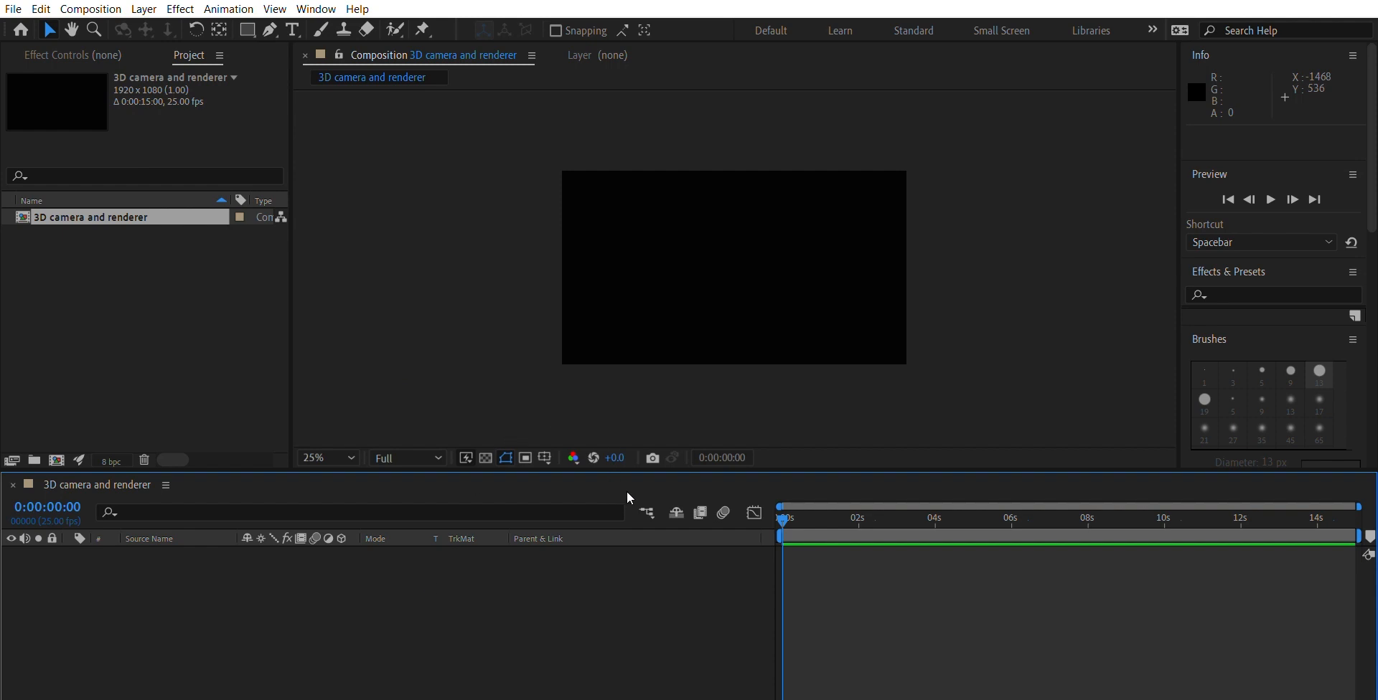
Step: Add a white solid layer named White Solid that fills the composition as its background
{"action": "key", "text": "ctrl+y"}
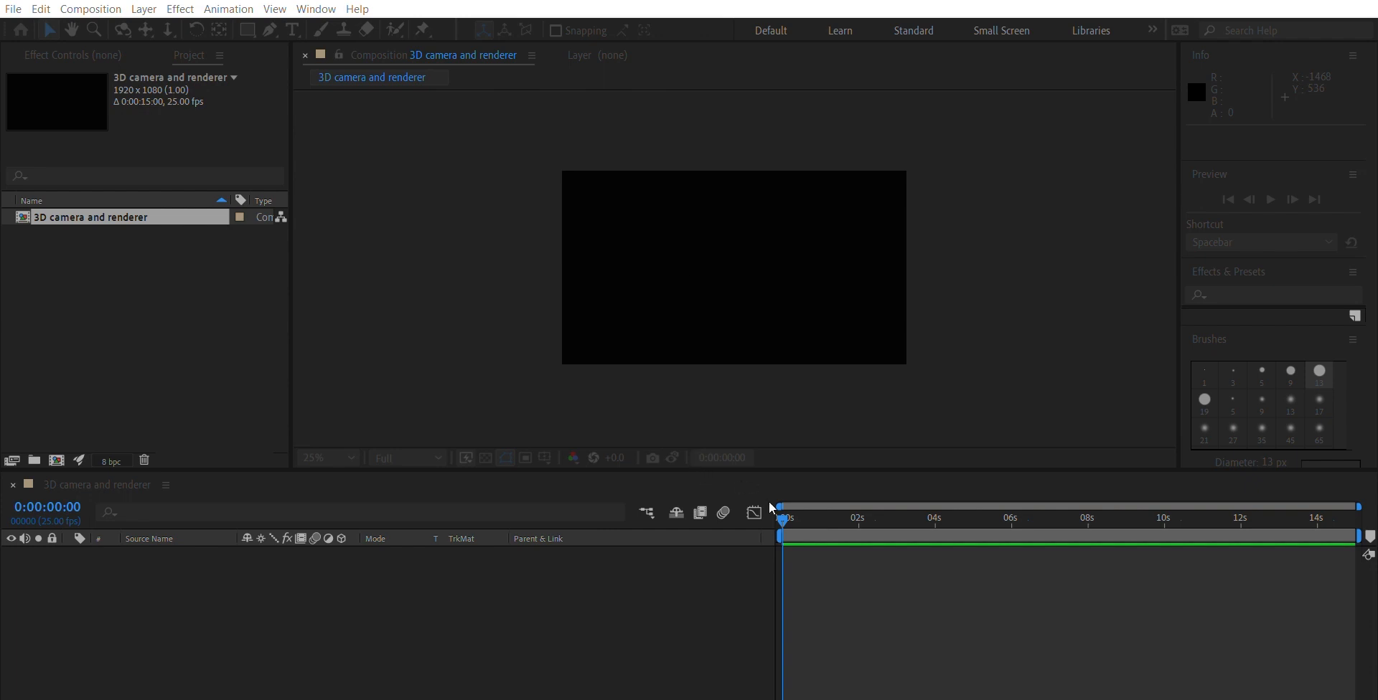
{"action": "key", "text": "Return"}
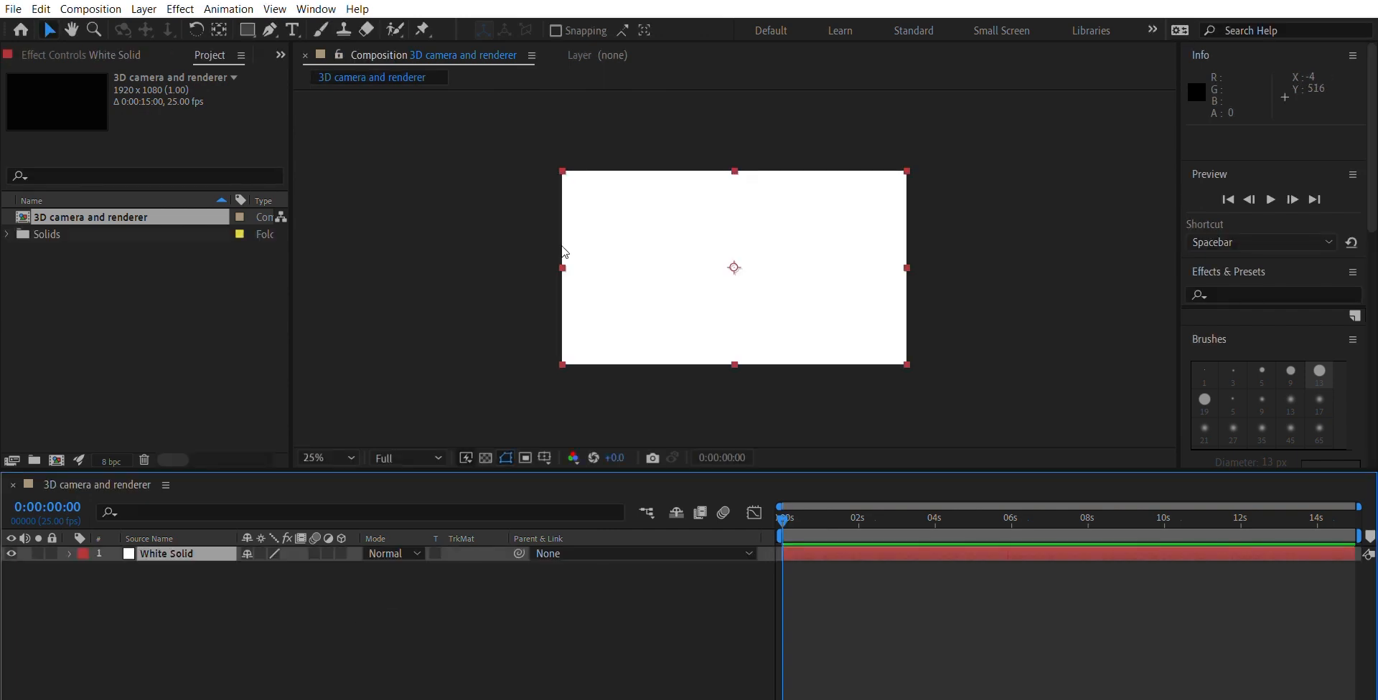
{"action": "left_click", "coordinate": [442, 643]}
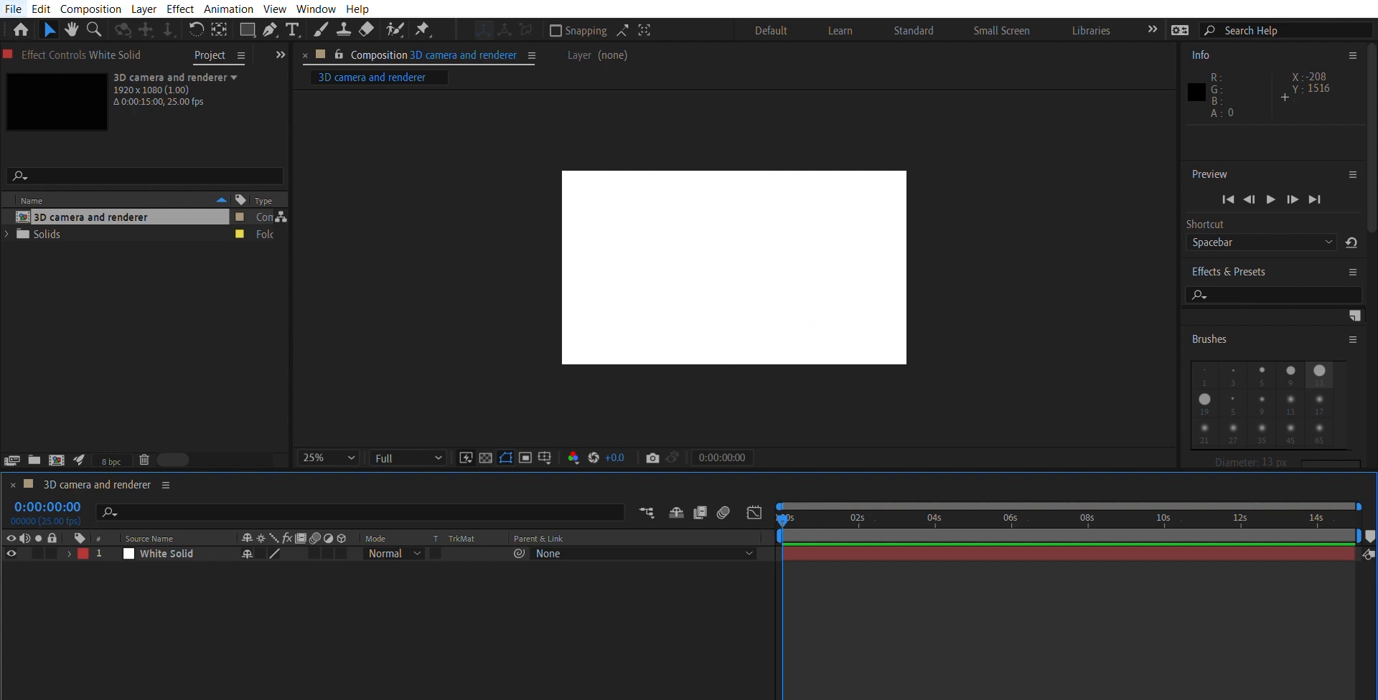
Step: Import the images IMG_4513.heic, IMG_4520.heic and IMG_4525.HEIC into the project
{"action": "left_click", "coordinate": [14, 9]}
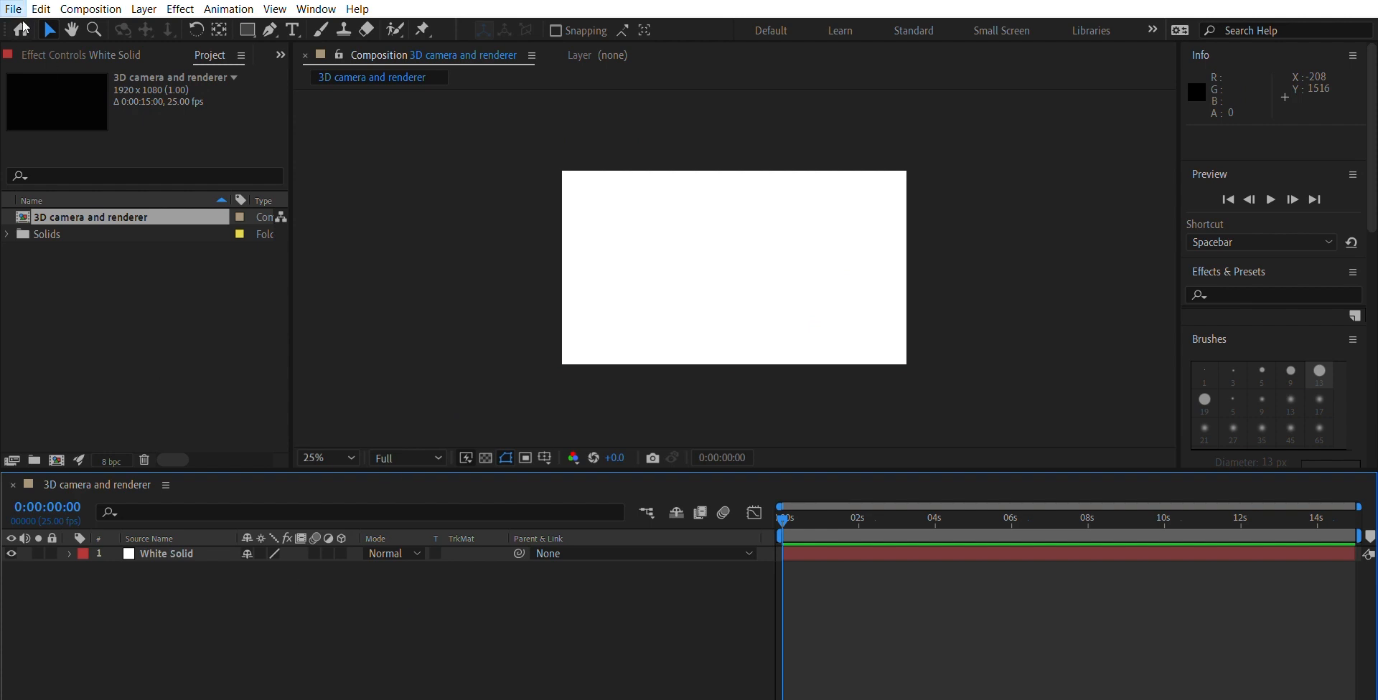
{"action": "left_click", "coordinate": [287, 217]}
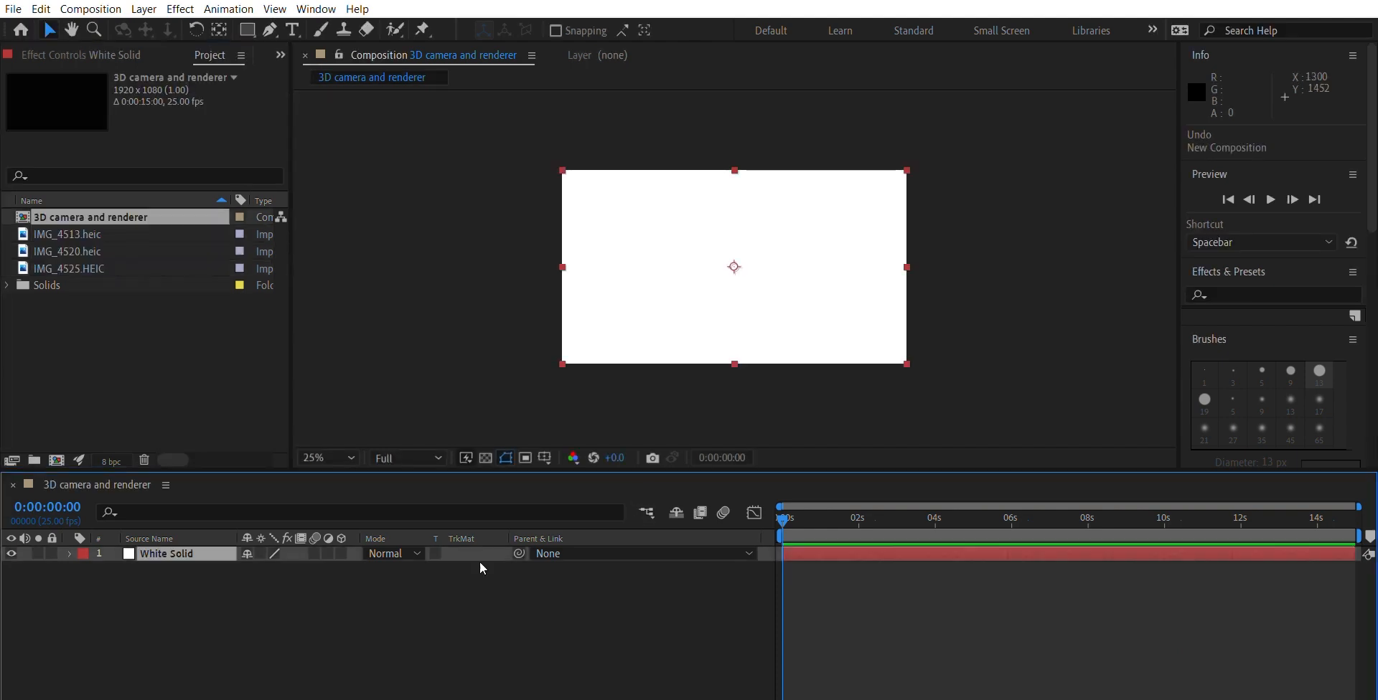
{"action": "left_click", "coordinate": [452, 592]}
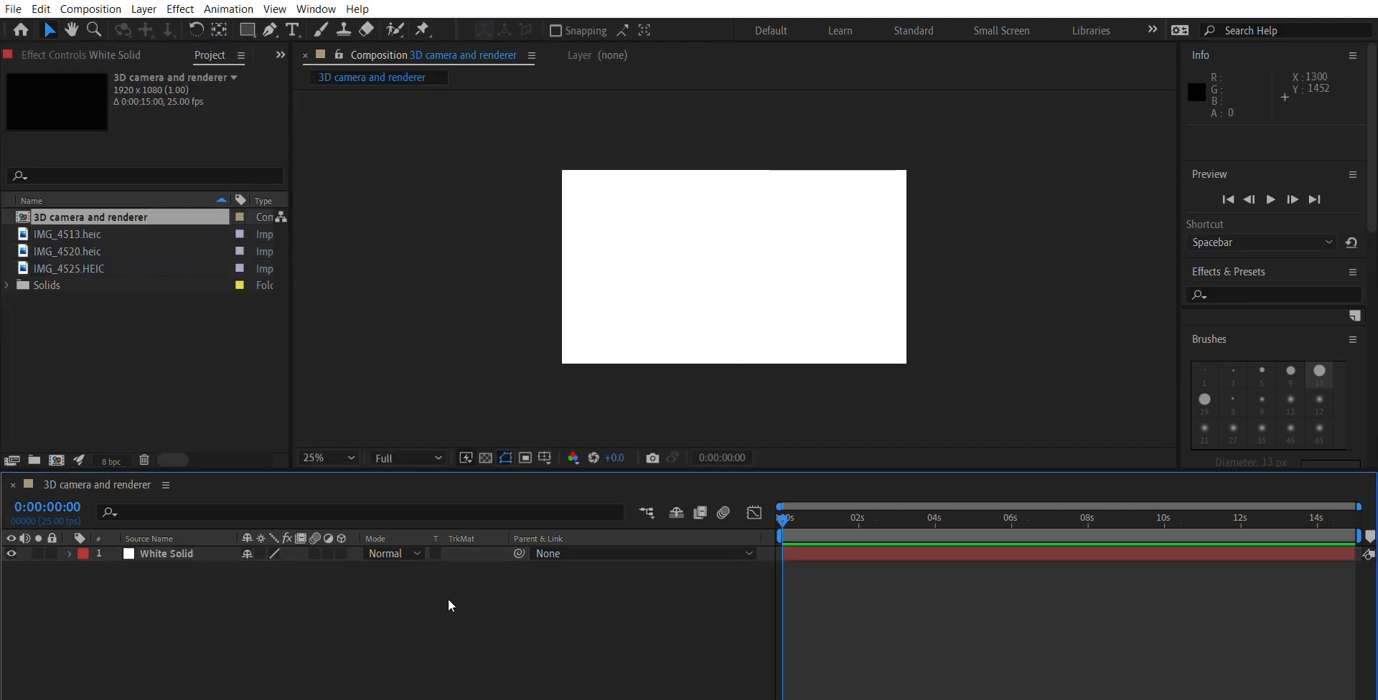
Step: Place IMG_4525.HEIC above the white solid and shrink it around the composition's centre to about 17%, 12%
{"action": "left_click", "coordinate": [128, 261]}
{"action": "left_click_drag", "start_coordinate": [131, 266], "coordinate": [165, 528]}
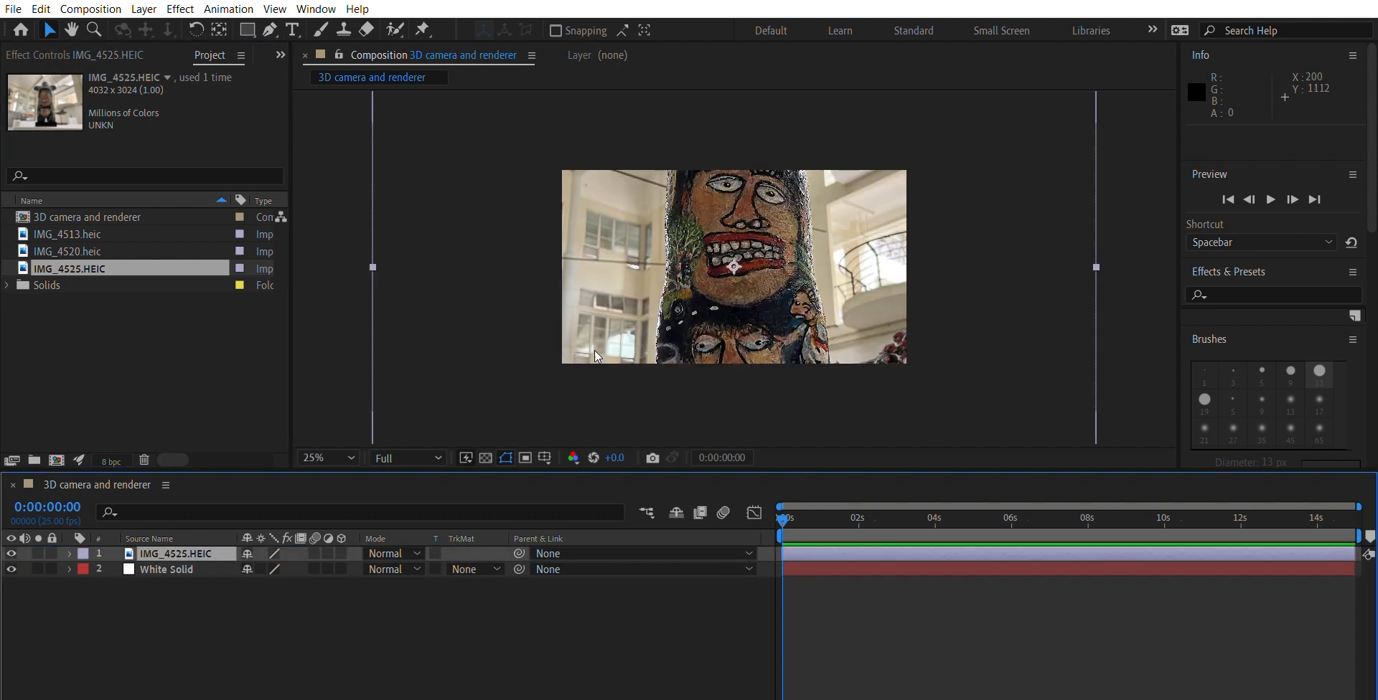
{"action": "key", "text": "comma"}
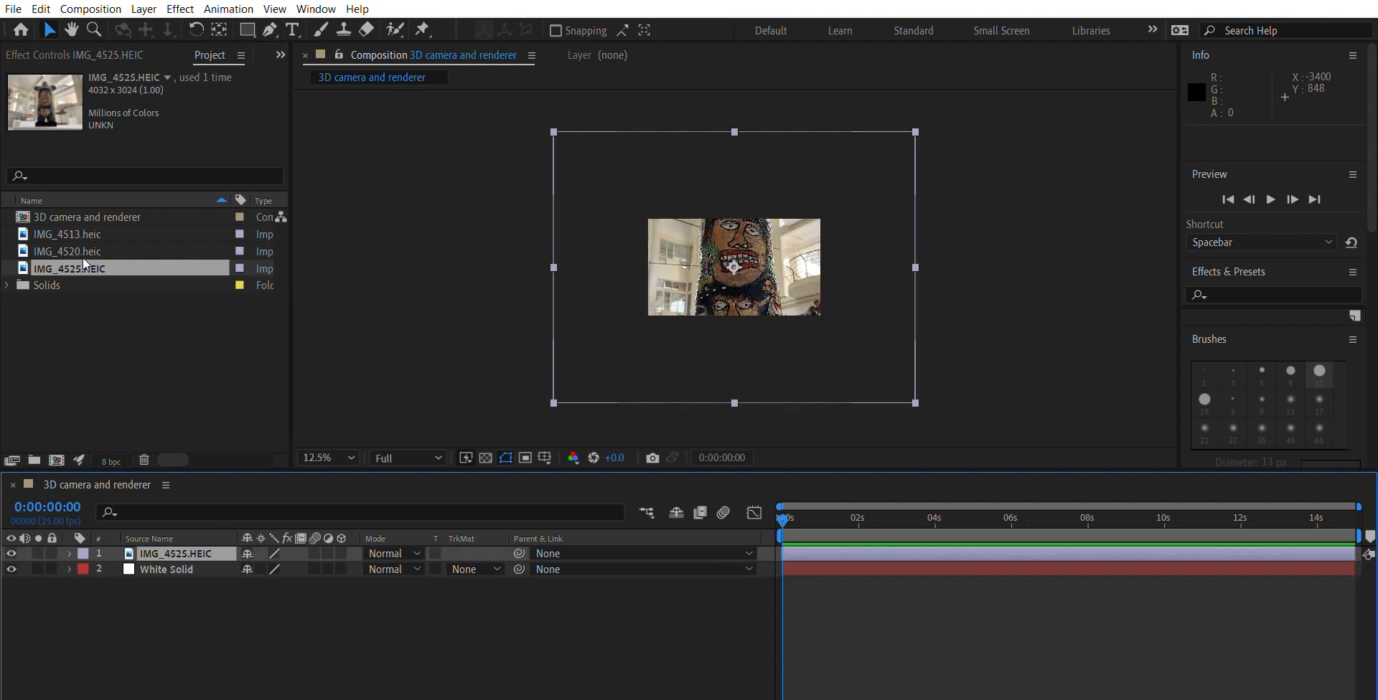
{"action": "left_click_drag", "start_coordinate": [554, 133], "coordinate": [707, 237]}
{"action": "left_click", "coordinate": [798, 282]}
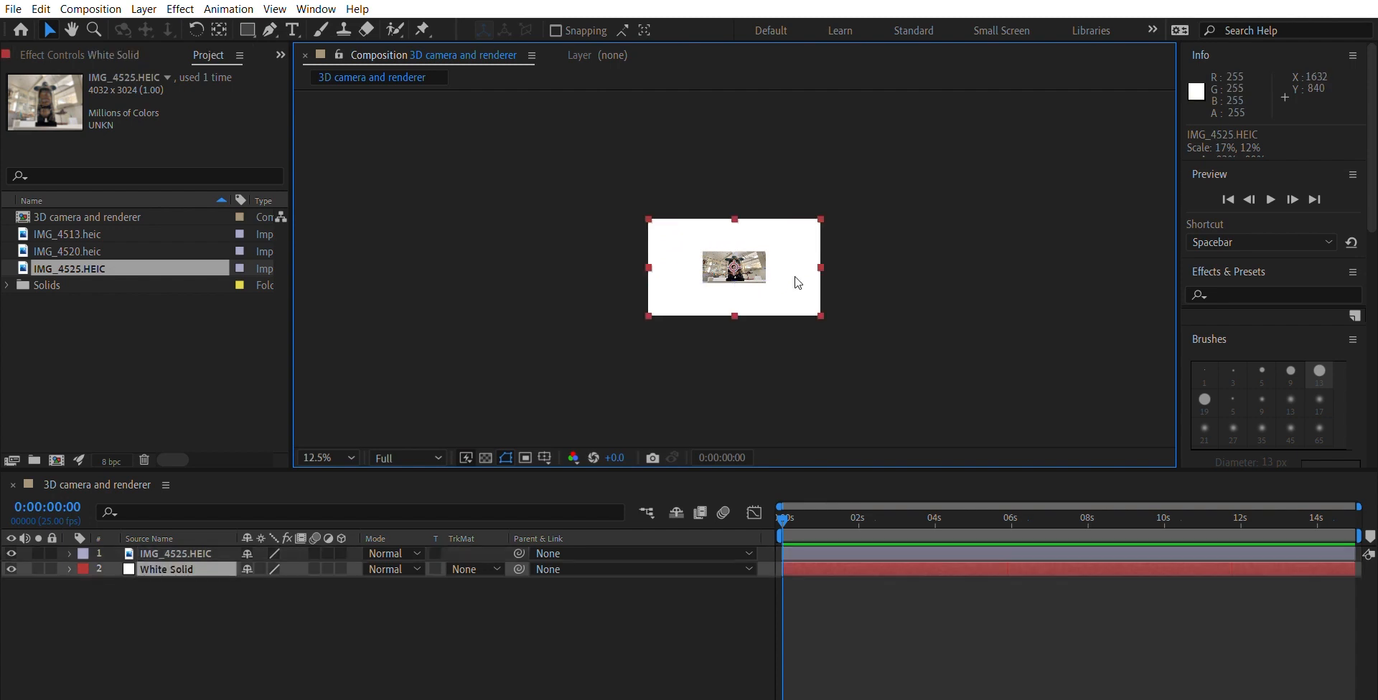
{"action": "key", "text": "period"}
{"action": "left_click", "coordinate": [950, 208]}
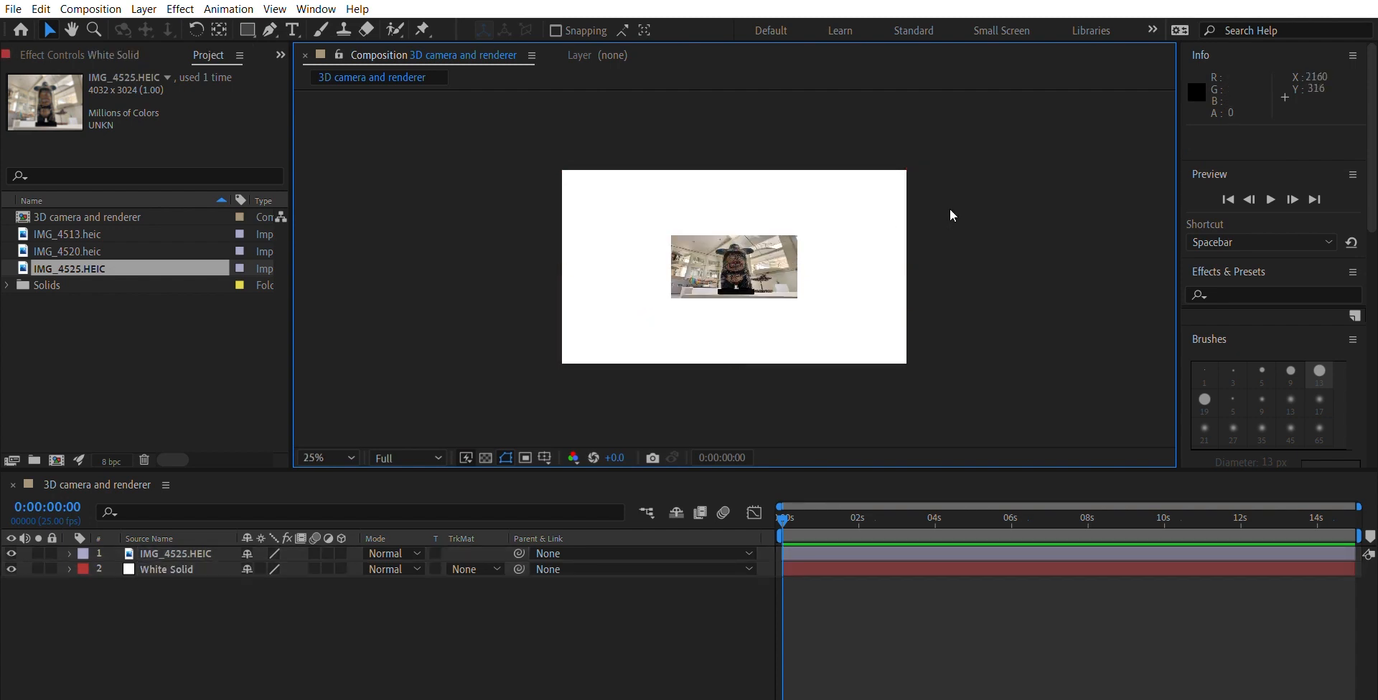
{"action": "left_click", "coordinate": [768, 252]}
{"action": "left_click", "coordinate": [801, 283]}
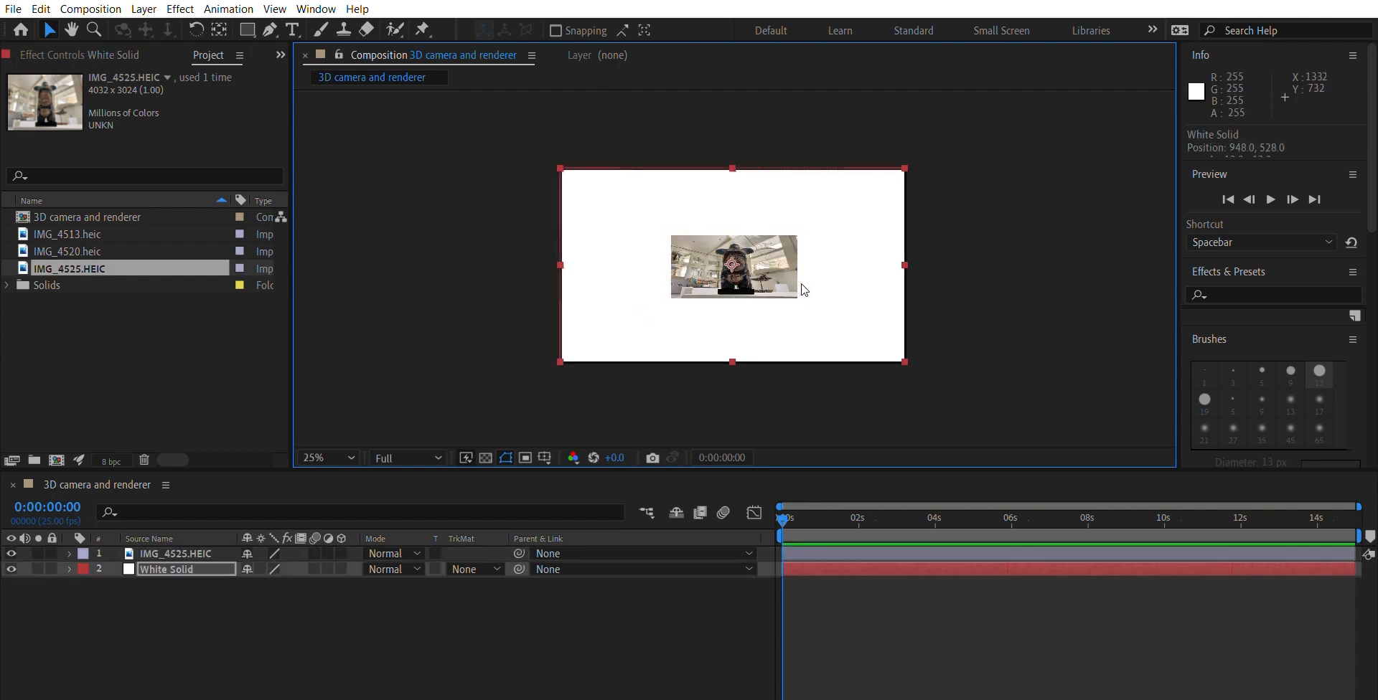
{"action": "left_click_drag", "start_coordinate": [804, 290], "coordinate": [806, 292]}
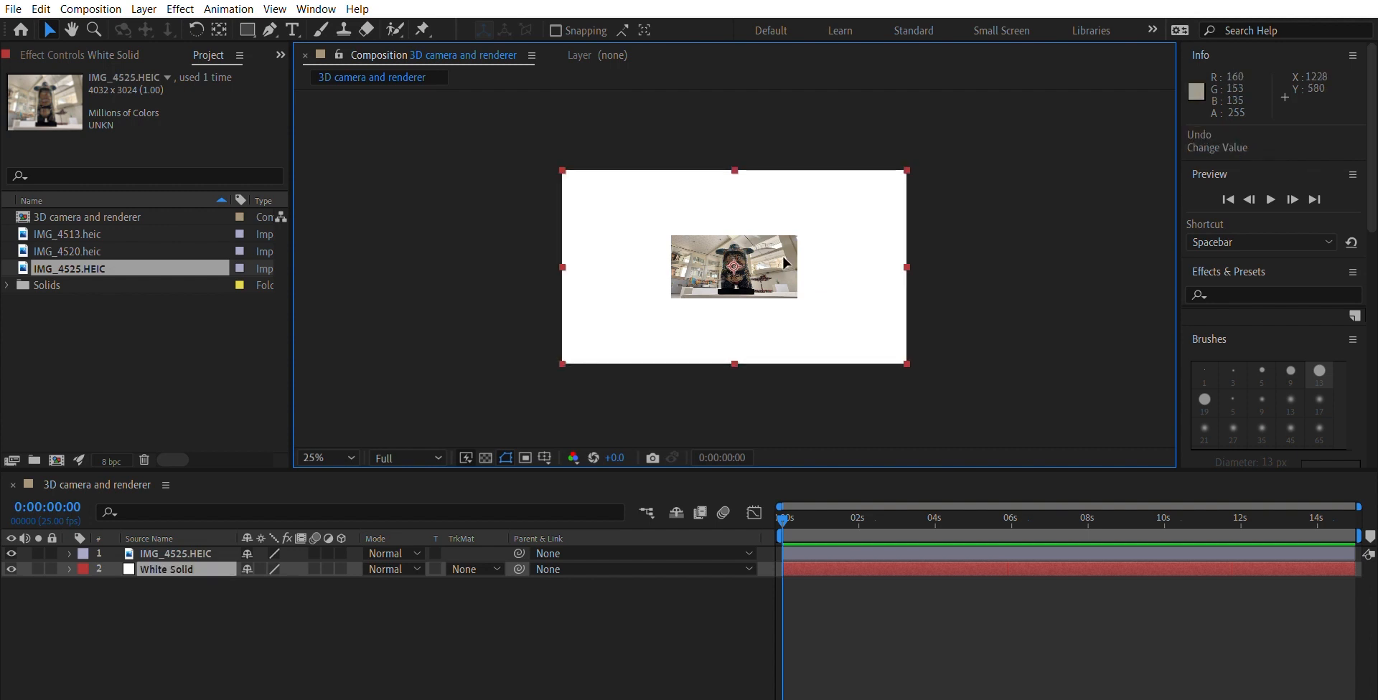
Step: Adjust the scale of the central IMG_4525.HEIC layer to about 16%, 12%
{"action": "left_click", "coordinate": [222, 553]}
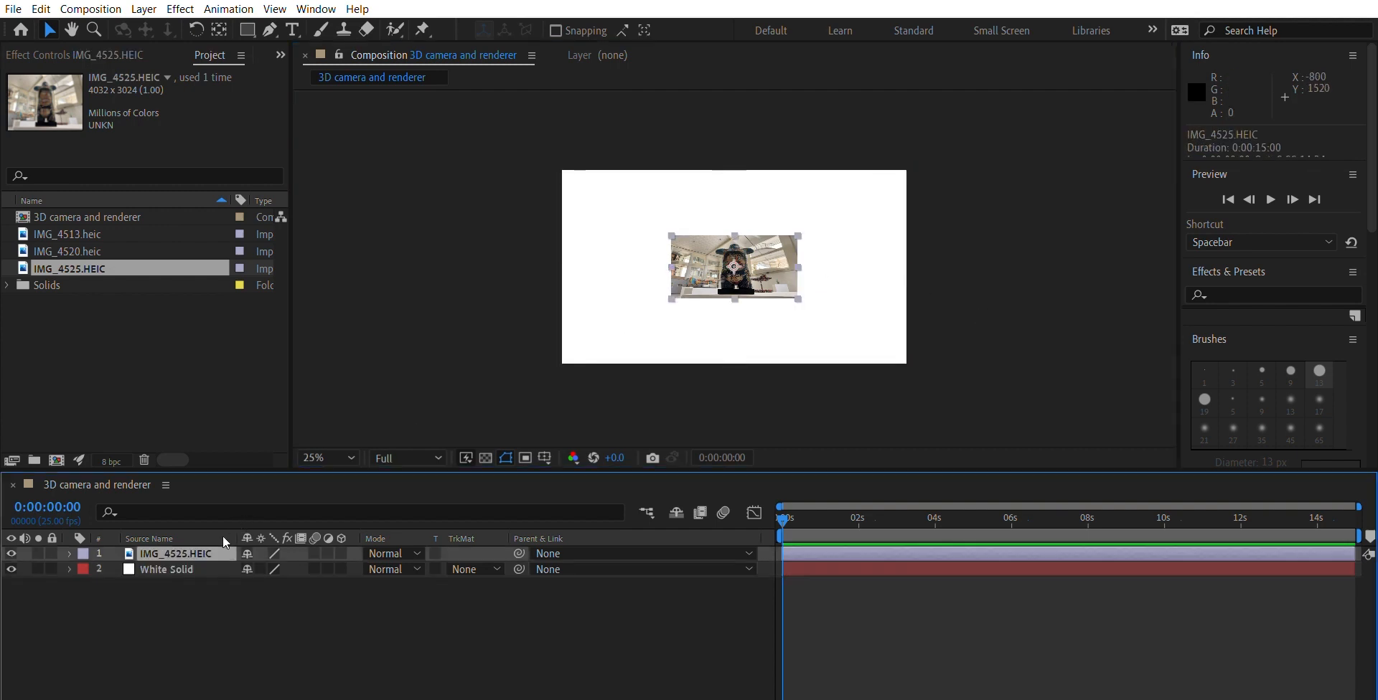
{"action": "left_click", "coordinate": [802, 289]}
{"action": "left_click_drag", "start_coordinate": [802, 288], "coordinate": [796, 286]}
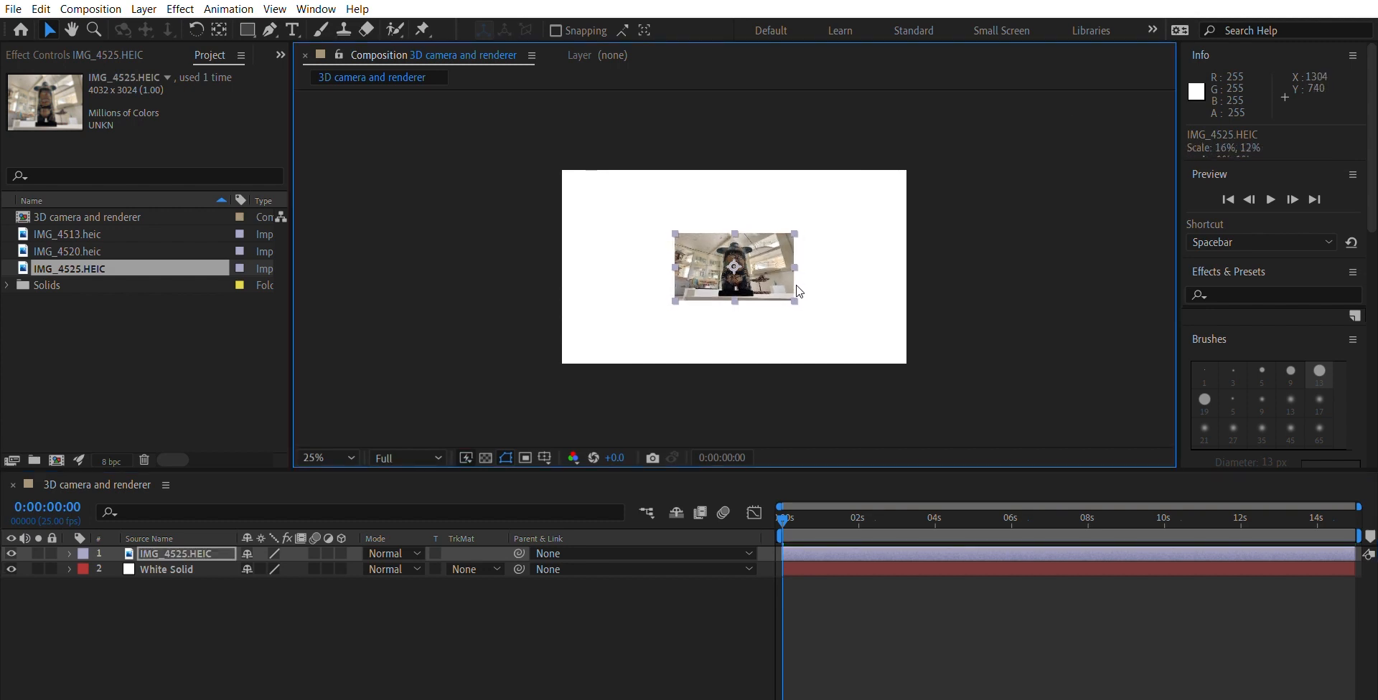
{"action": "left_click", "coordinate": [956, 286]}
Step: Add IMG_4520.heic as the top layer, scale it down and place it beside the central image at about 240, 548
{"action": "left_click", "coordinate": [107, 251]}
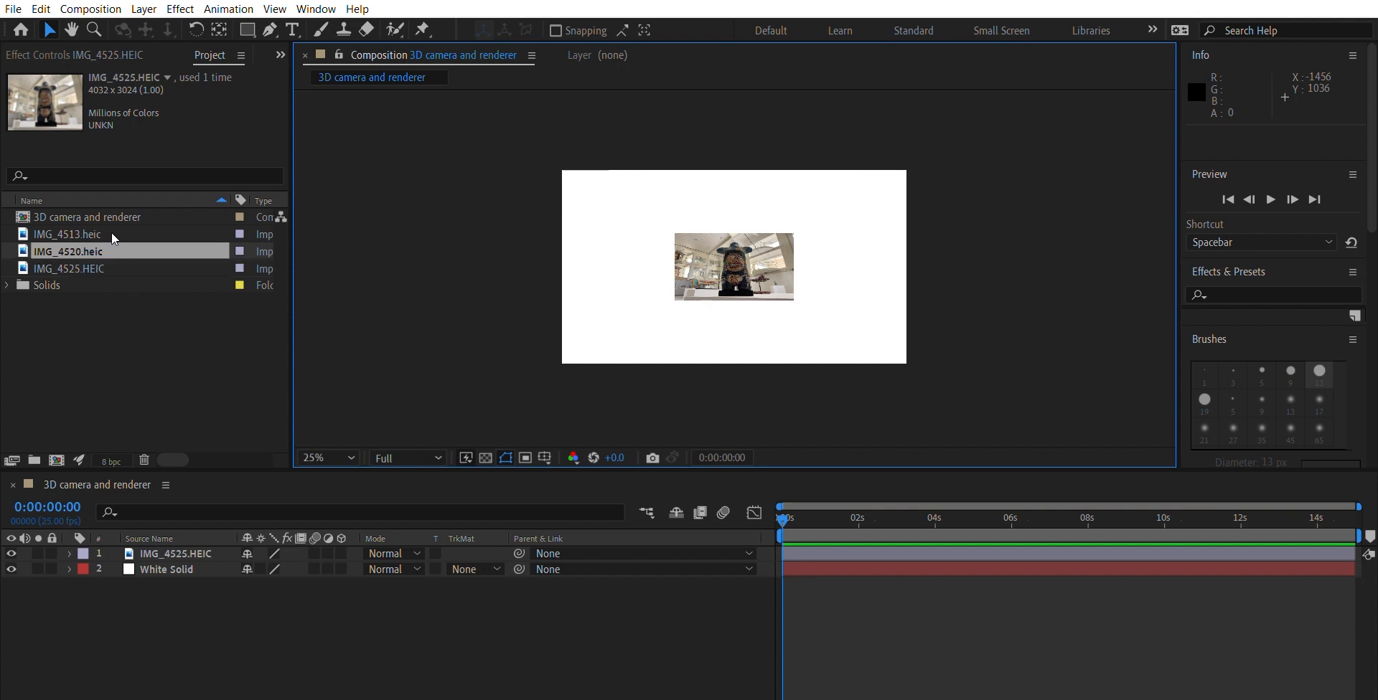
{"action": "left_click_drag", "start_coordinate": [112, 251], "coordinate": [145, 531]}
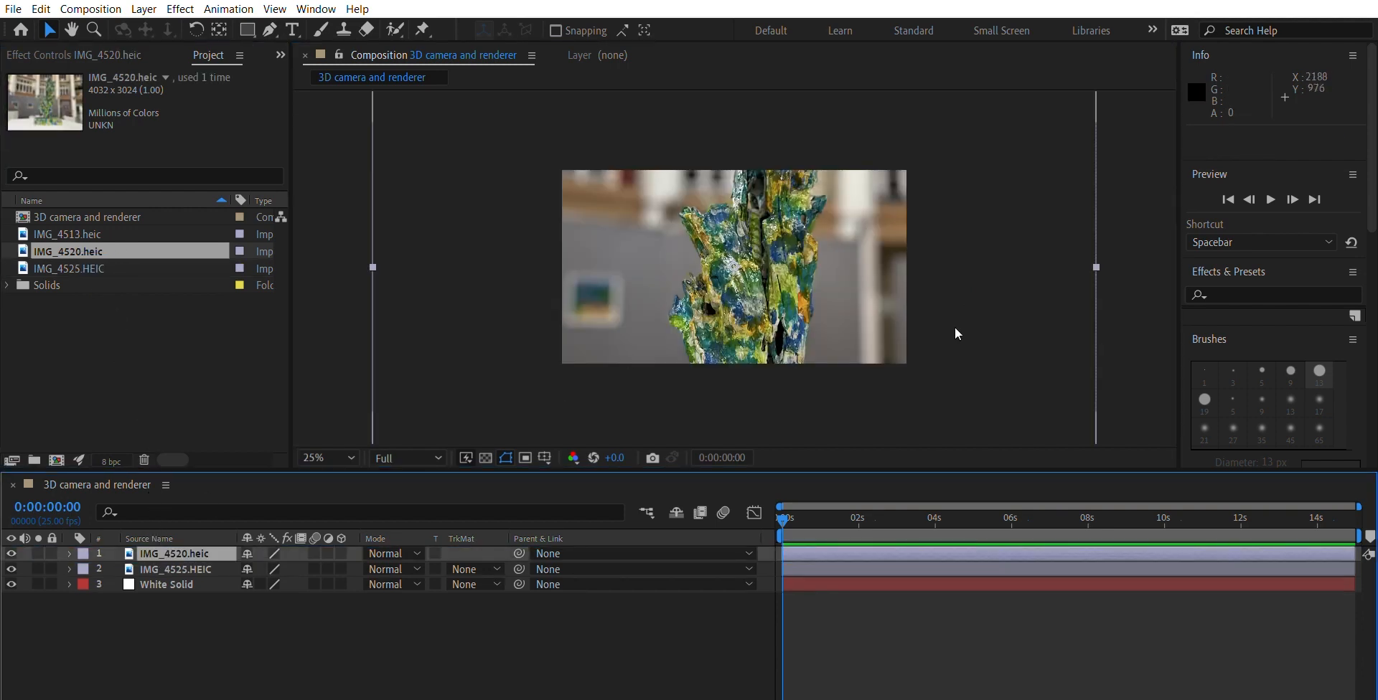
{"action": "key", "text": "comma"}
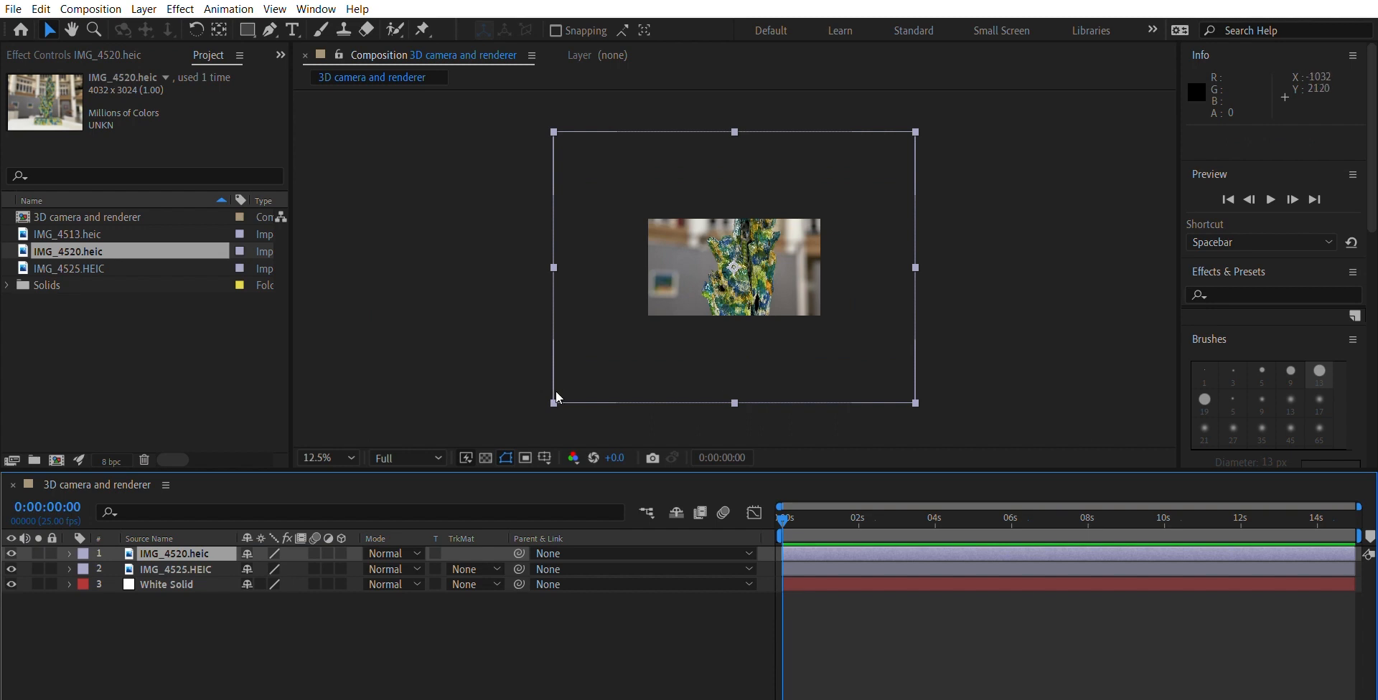
{"action": "left_click_drag", "start_coordinate": [555, 392], "coordinate": [649, 262]}
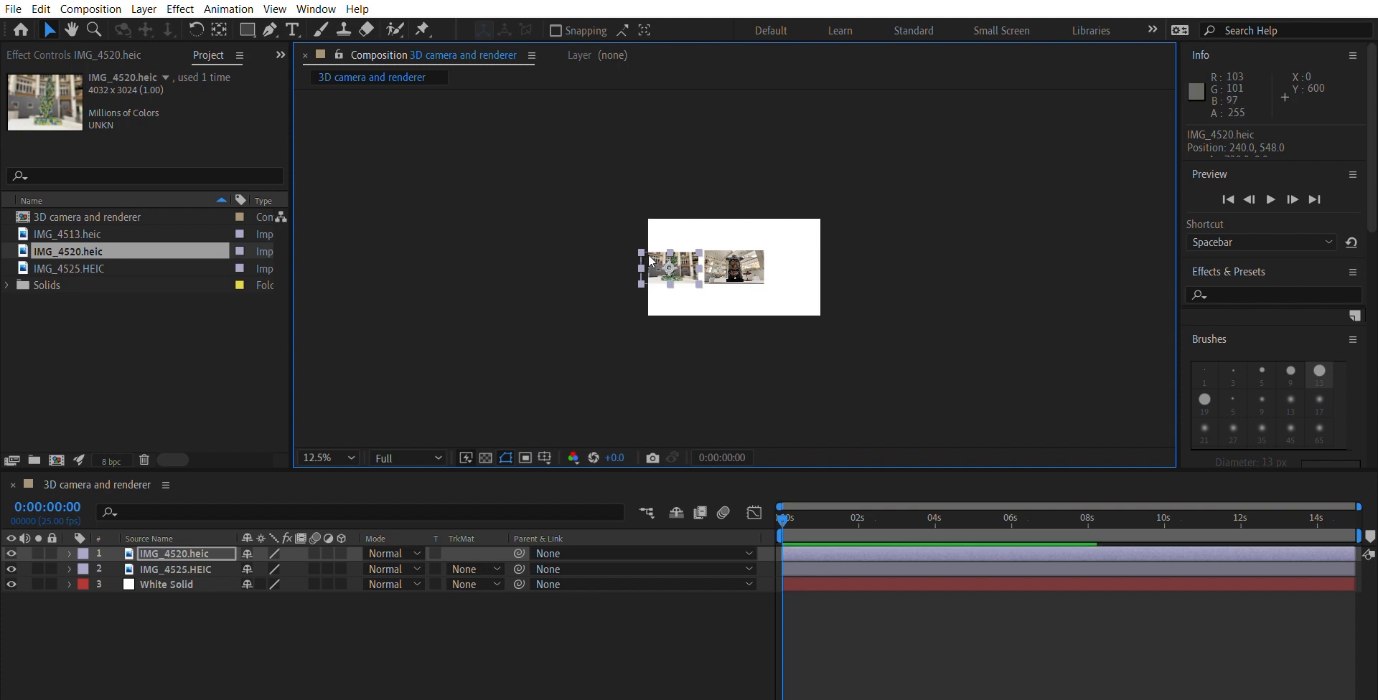
{"action": "left_click", "coordinate": [373, 607]}
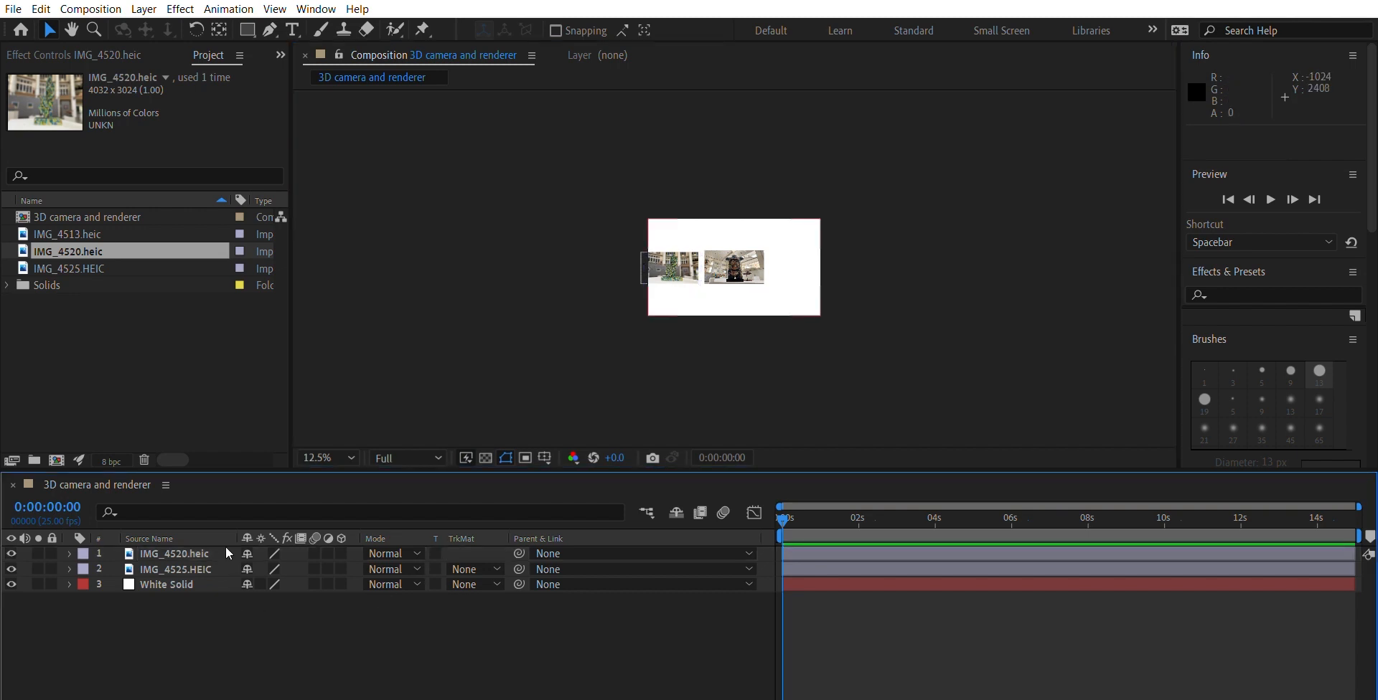
Step: Add IMG_4513.heic as the top layer, shrink it and place it to the right of the central image at about 1664, 524
{"action": "left_click", "coordinate": [179, 227]}
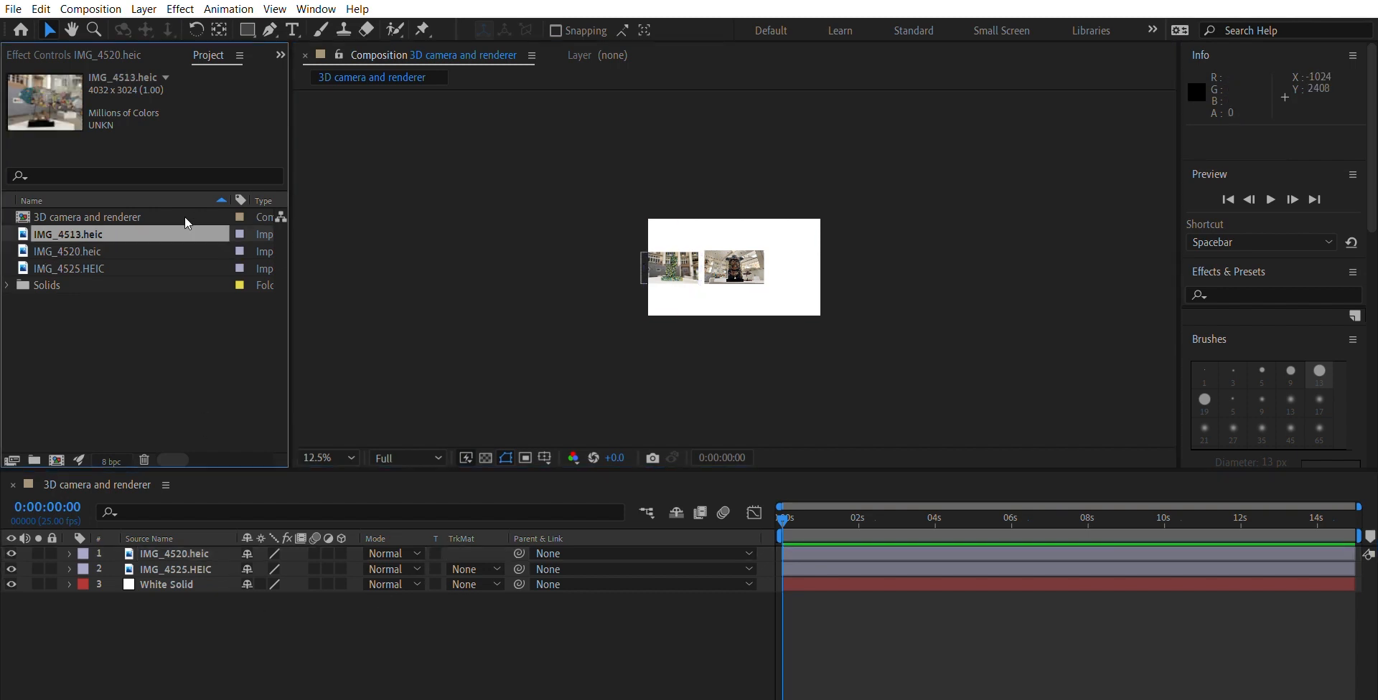
{"action": "left_click_drag", "start_coordinate": [184, 231], "coordinate": [190, 544]}
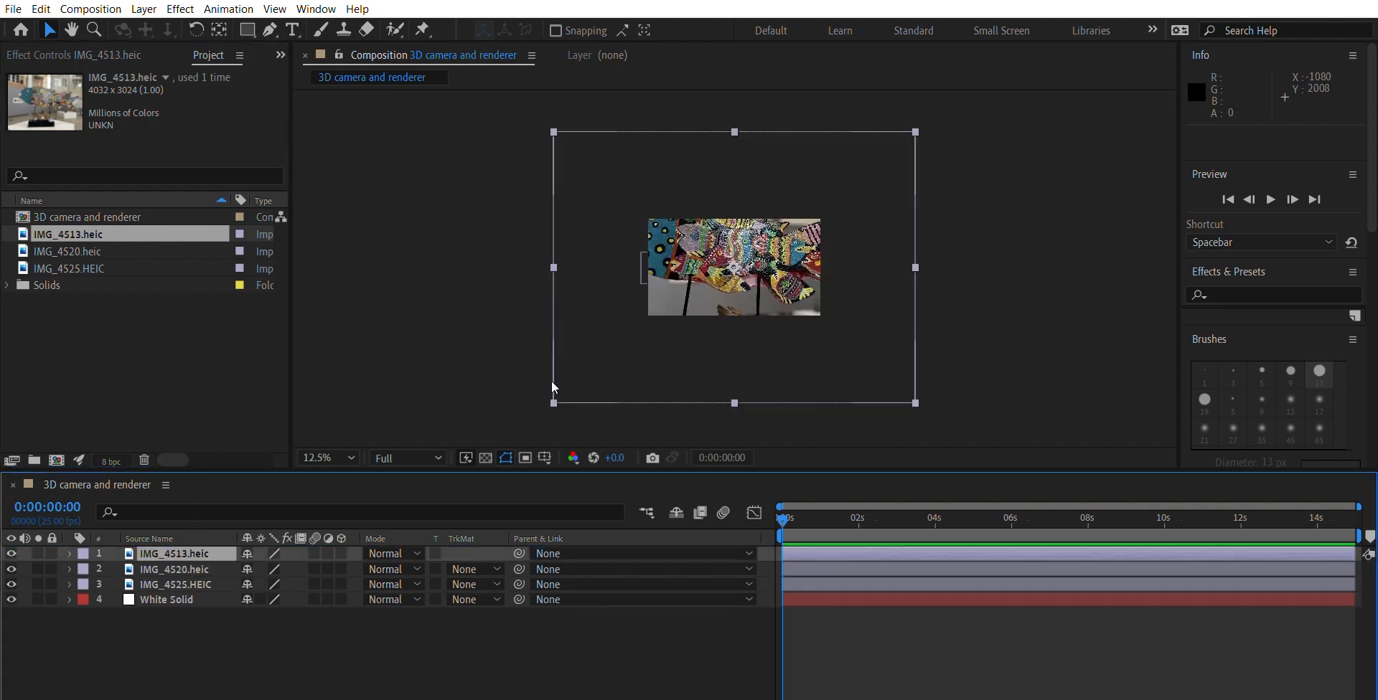
{"action": "left_click_drag", "start_coordinate": [553, 387], "coordinate": [787, 259]}
{"action": "left_click", "coordinate": [771, 285]}
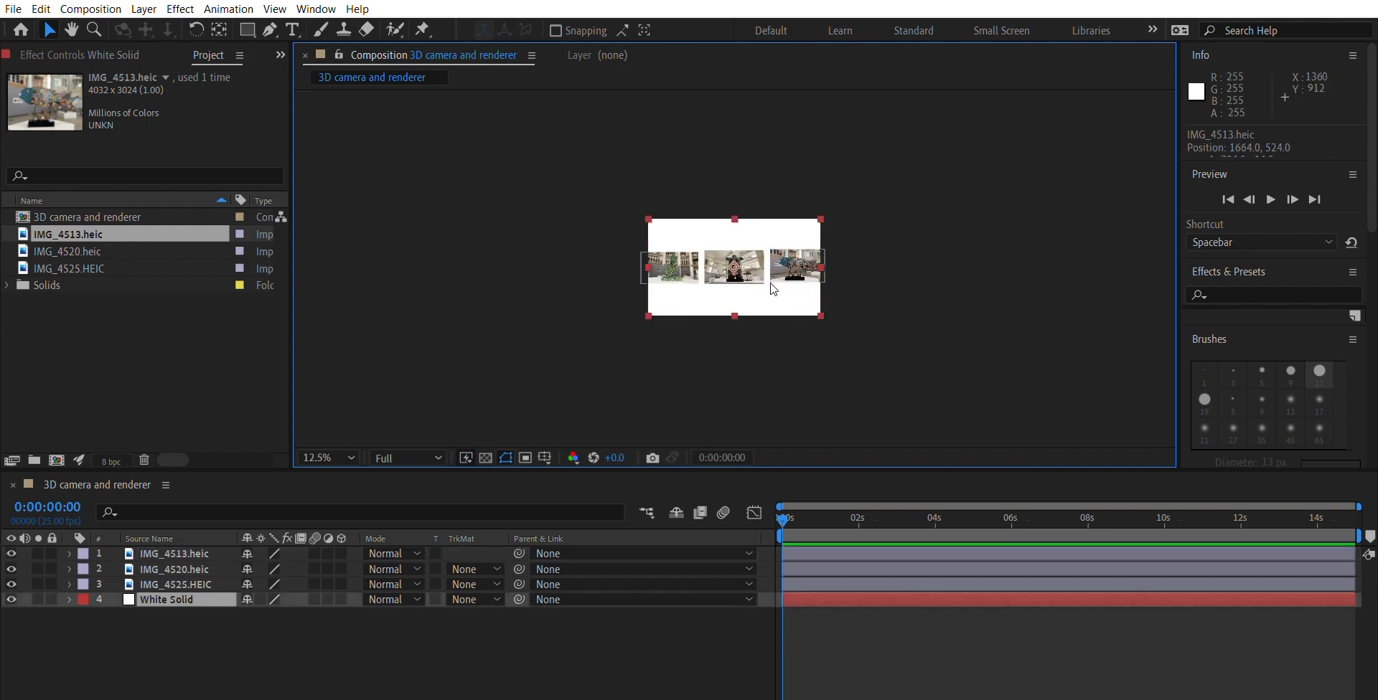
{"action": "scroll", "coordinate": [771, 284], "scroll_direction": "up", "scroll_amount": 1}
{"action": "left_click", "coordinate": [958, 292]}
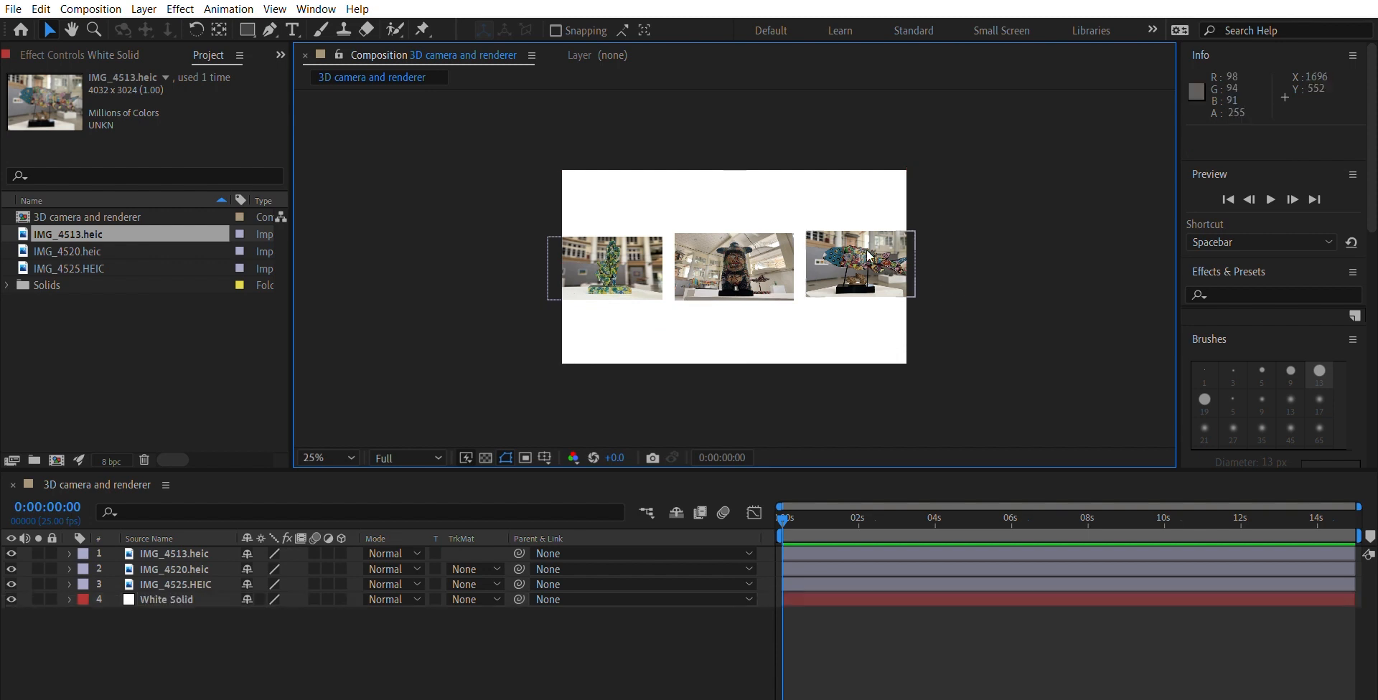
Step: Align IMG_4513.heic with the row by moving it to about 1660, 540, and resize IMG_4520.heic to about 16%, 12%
{"action": "left_click", "coordinate": [867, 259]}
{"action": "left_click_drag", "start_coordinate": [866, 253], "coordinate": [867, 259]}
{"action": "left_click", "coordinate": [606, 243]}
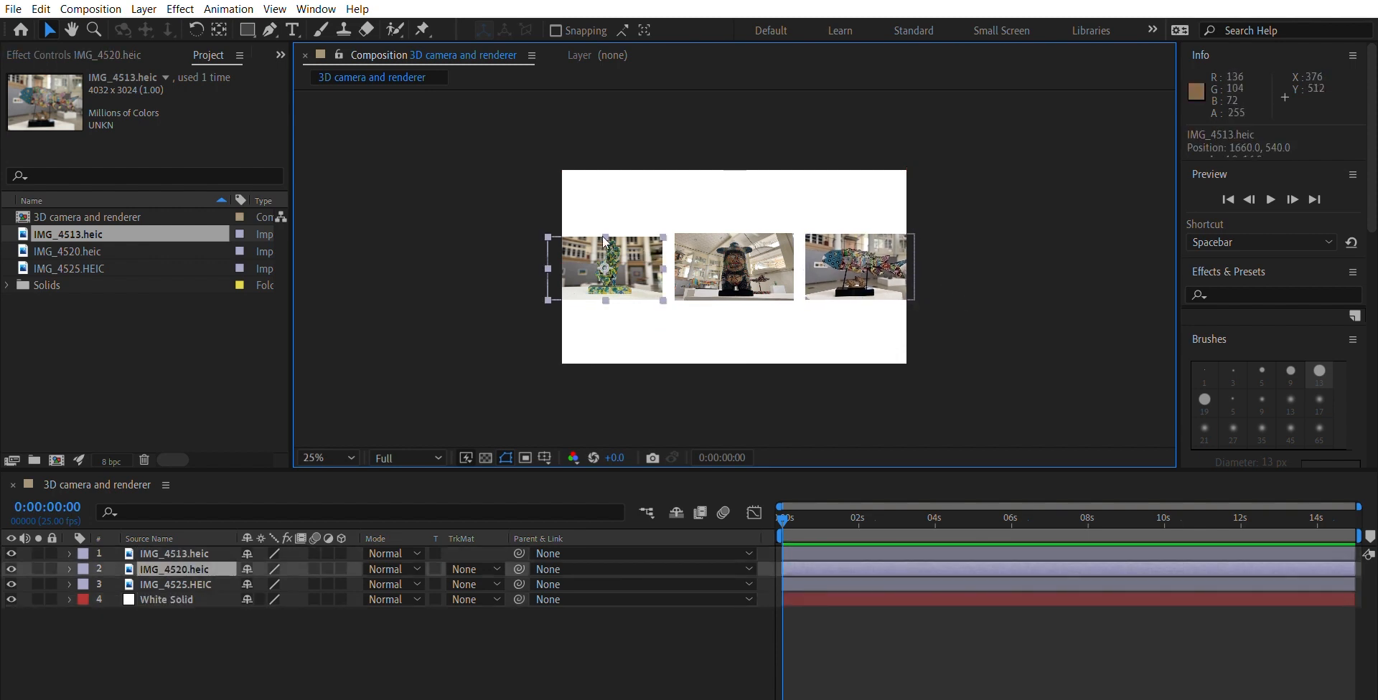
{"action": "left_click_drag", "start_coordinate": [553, 217], "coordinate": [551, 214]}
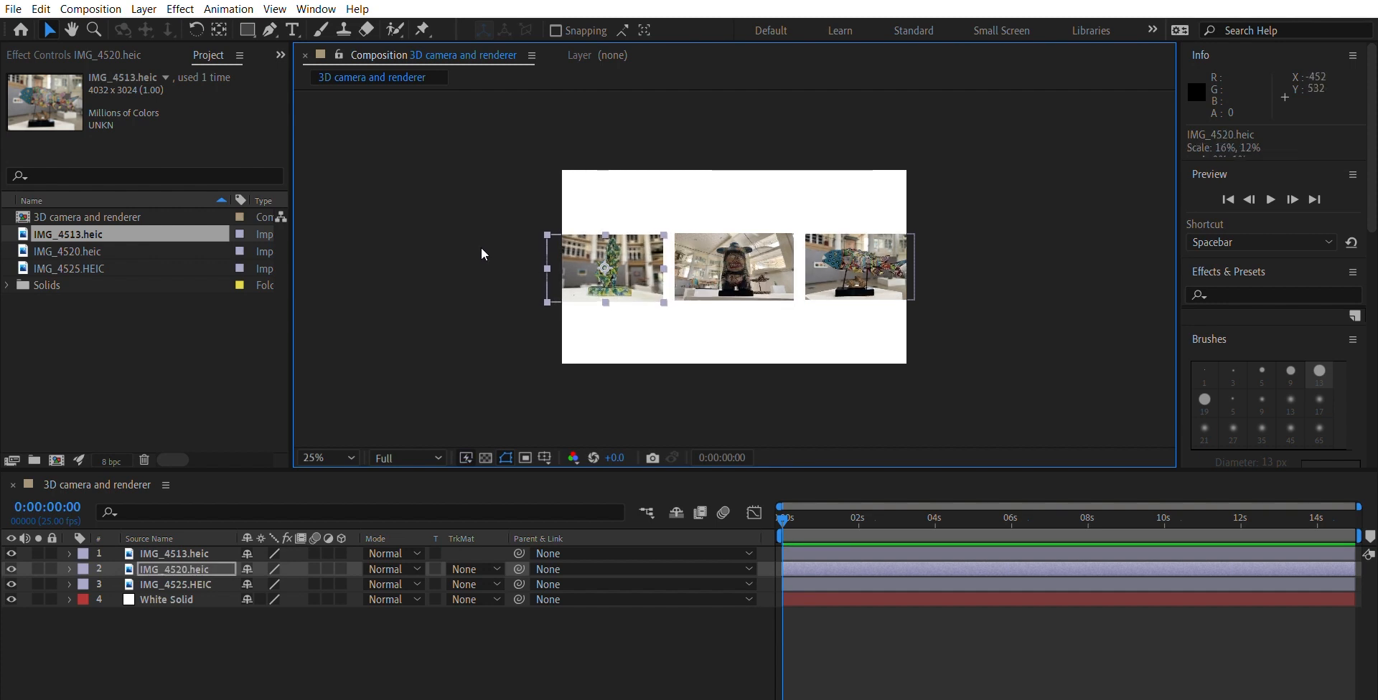
Step: Scale the three image layers down together so the left image is about 12%, 11%
{"action": "left_click", "coordinate": [745, 238], "text": "shift"}
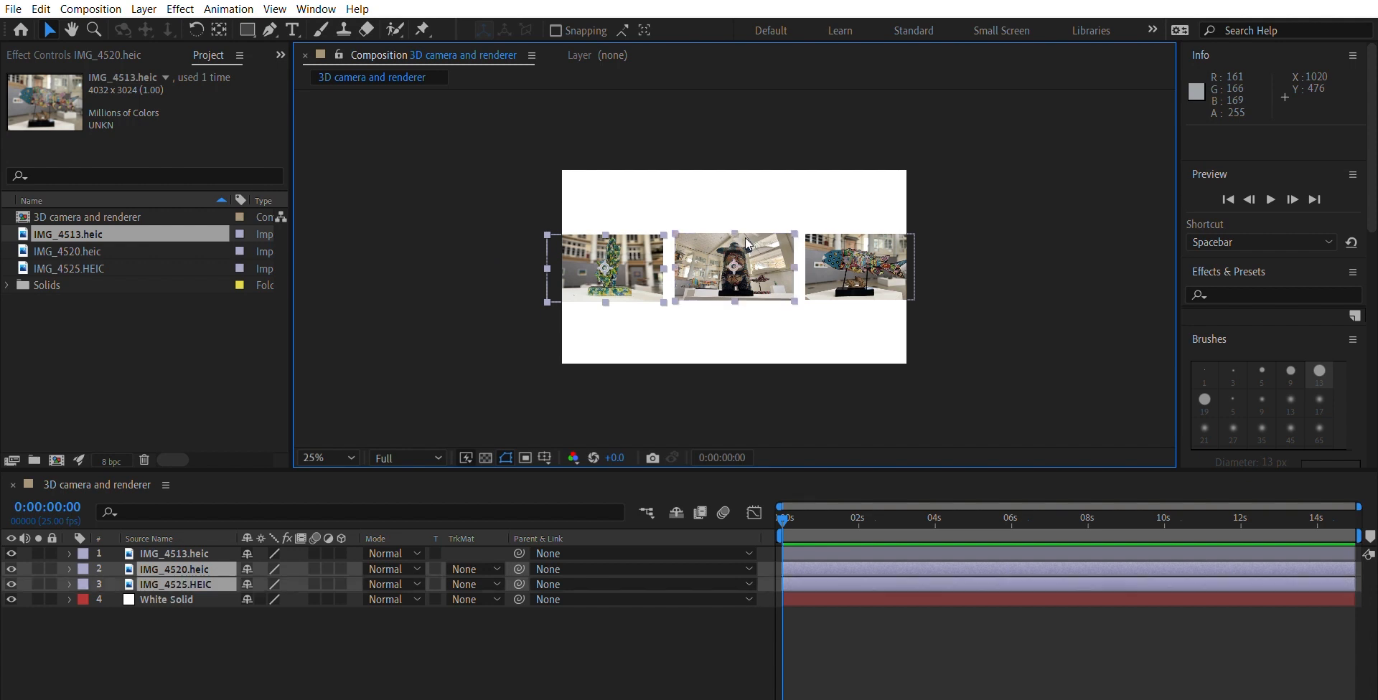
{"action": "left_click", "coordinate": [854, 266], "text": "shift"}
{"action": "left_click_drag", "start_coordinate": [548, 302], "coordinate": [564, 287]}
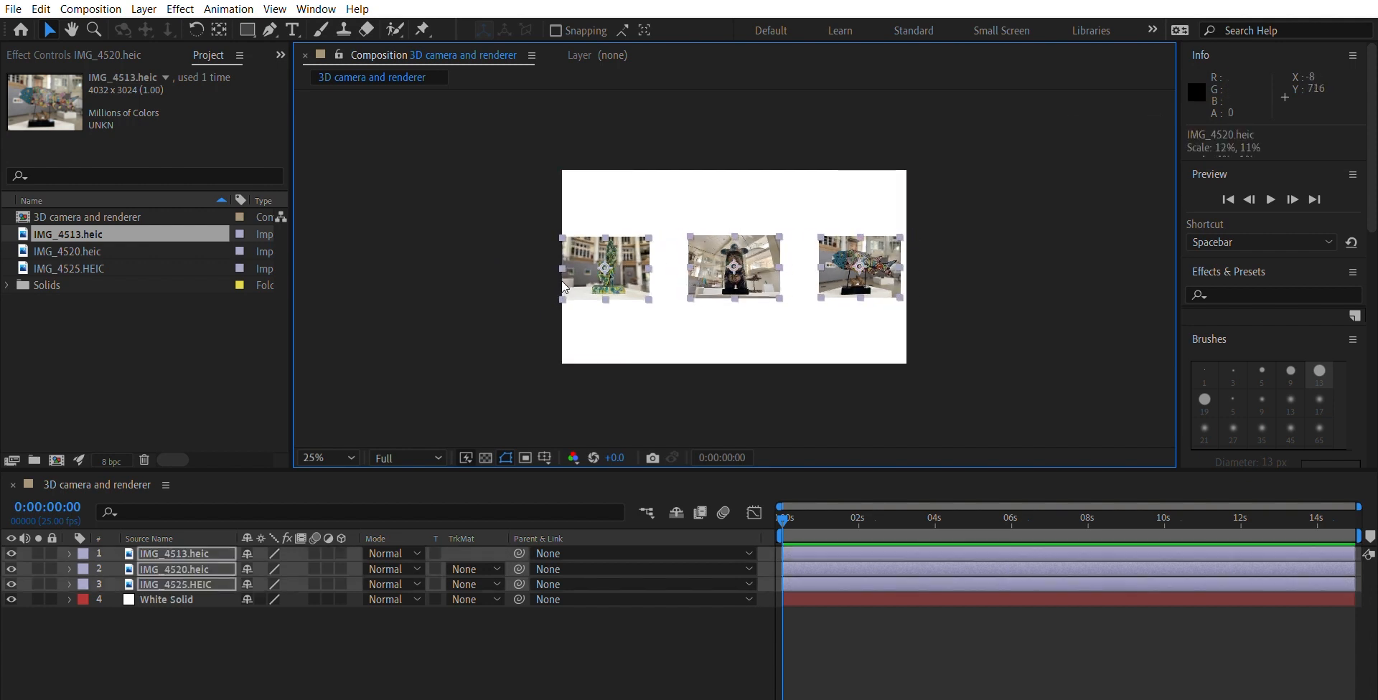
{"action": "left_click", "coordinate": [653, 297]}
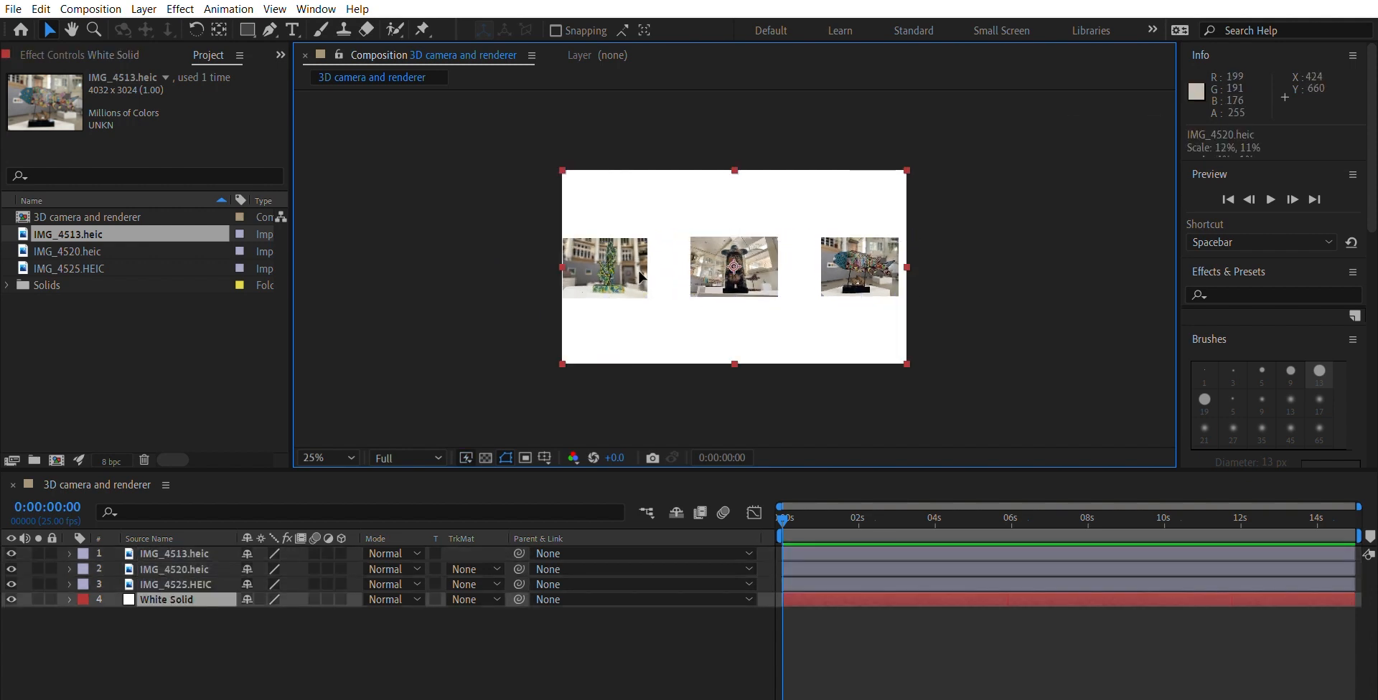
Step: Move IMG_4520.heic to about 400, 544 and IMG_4513.heic closer to the central image, resizing both to about 12%, 11%
{"action": "left_click", "coordinate": [183, 583]}
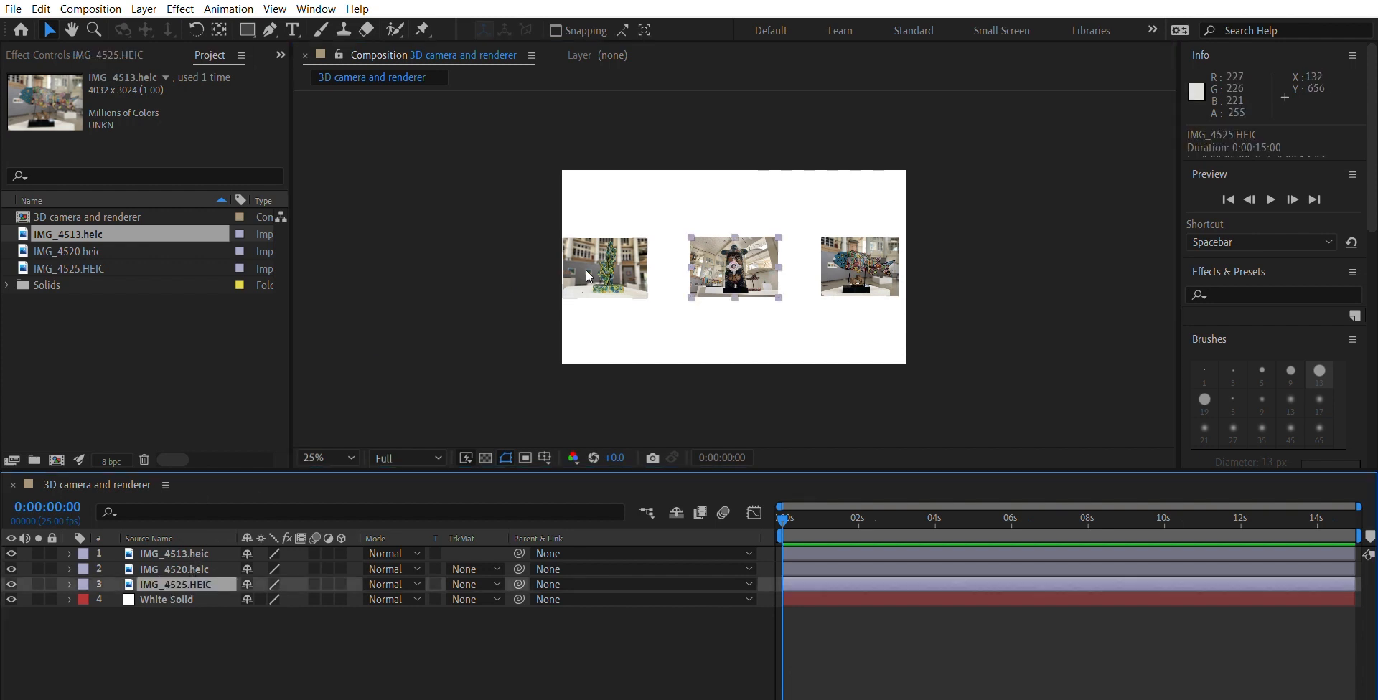
{"action": "left_click", "coordinate": [632, 276]}
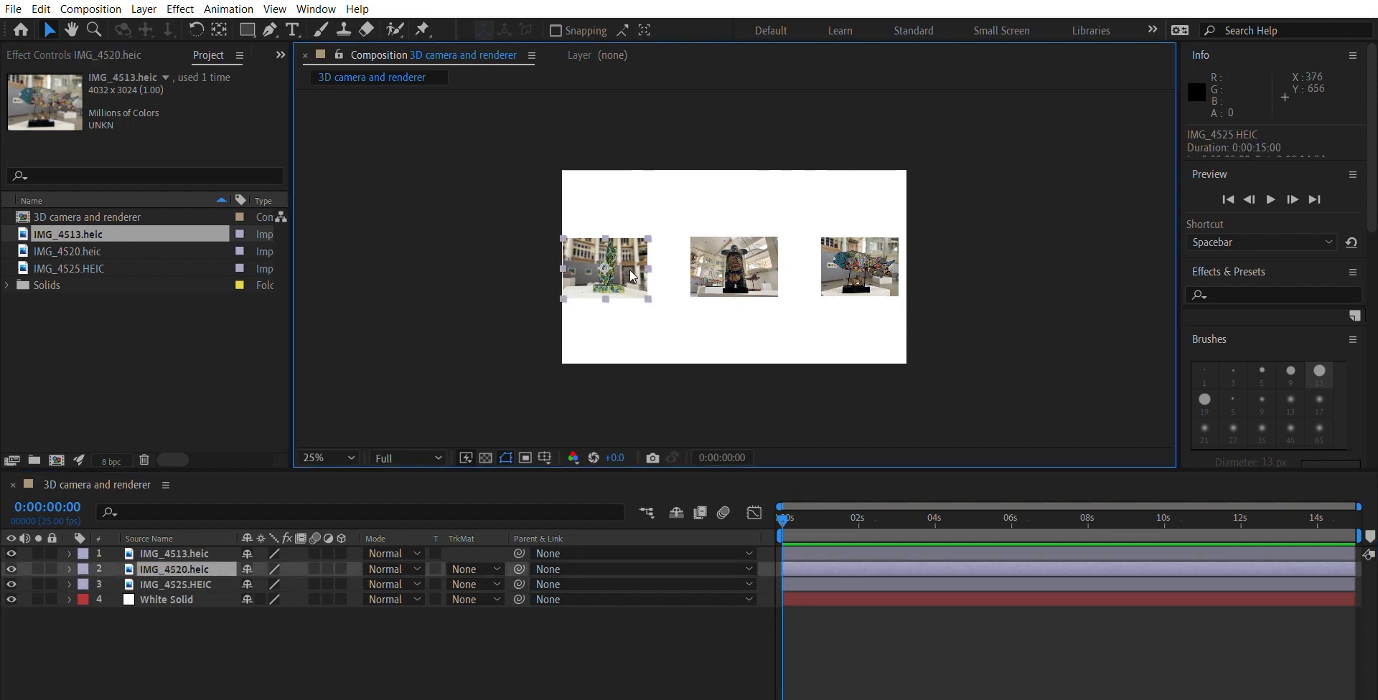
{"action": "left_click_drag", "start_coordinate": [632, 276], "coordinate": [667, 274]}
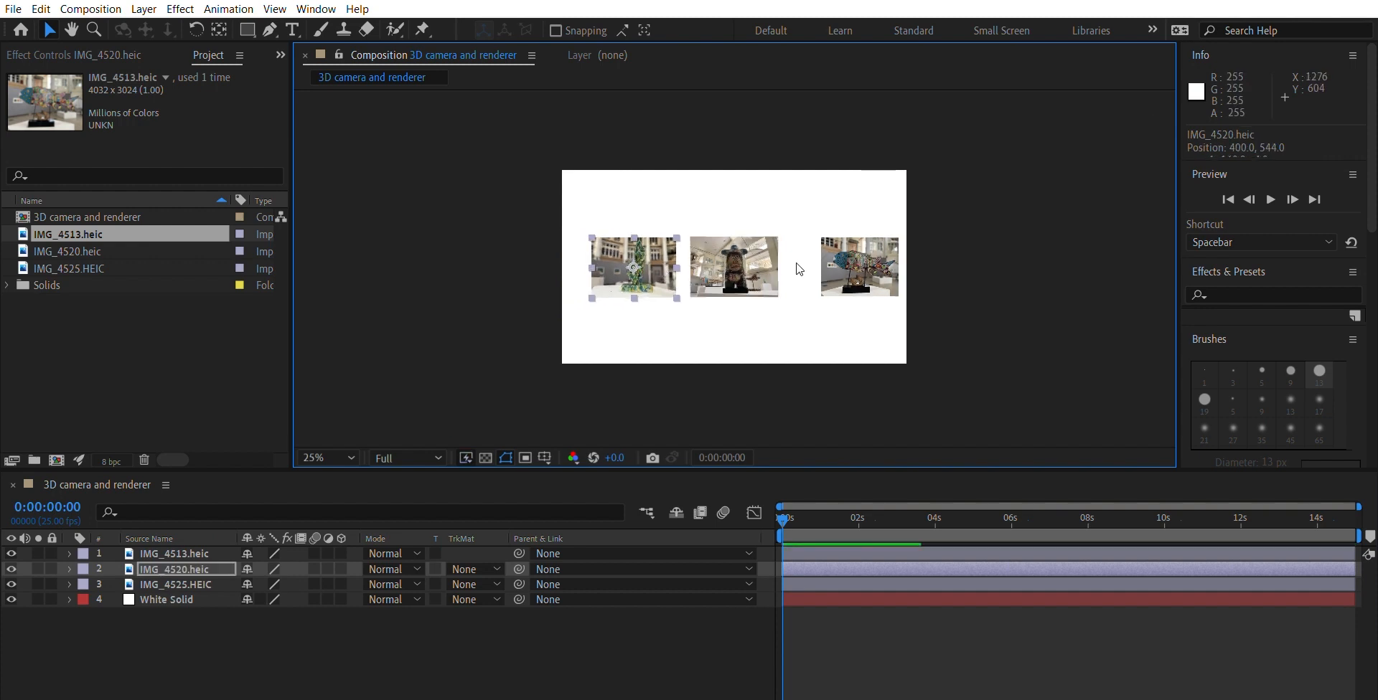
{"action": "left_click_drag", "start_coordinate": [826, 262], "coordinate": [874, 260]}
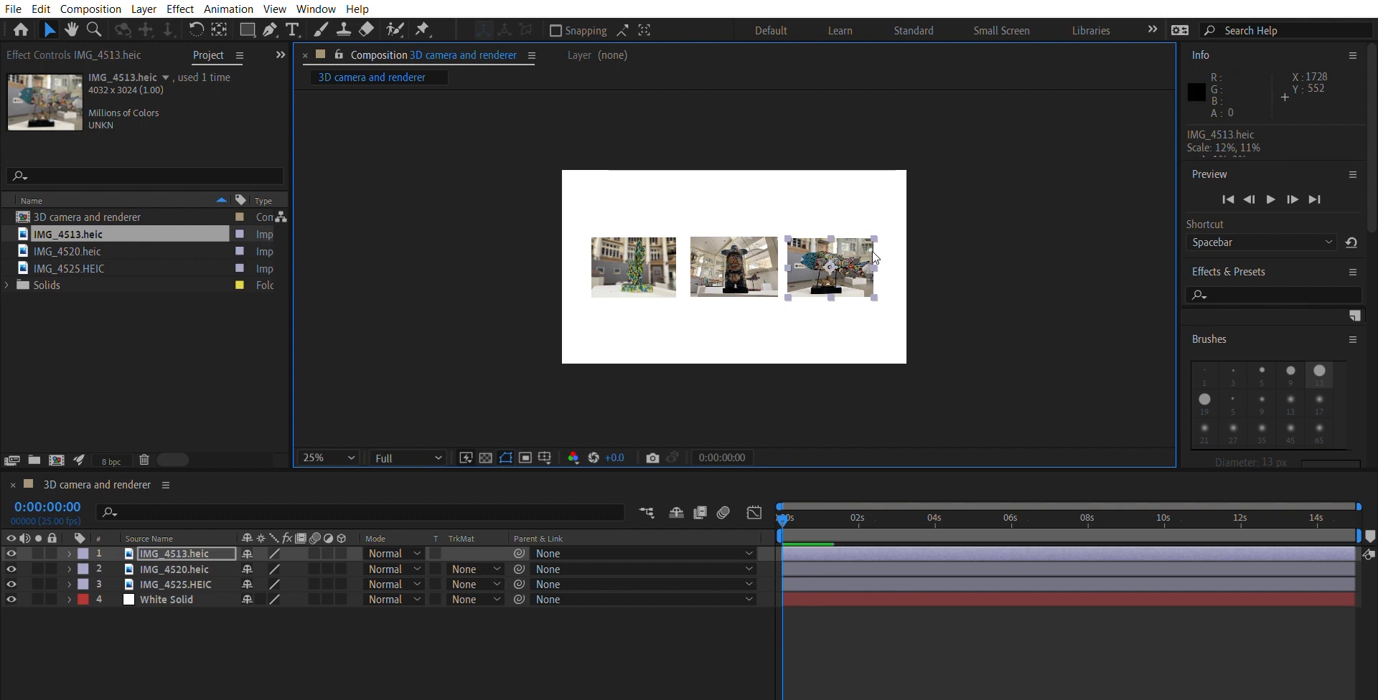
{"action": "left_click", "coordinate": [596, 251]}
{"action": "left_click_drag", "start_coordinate": [593, 267], "coordinate": [590, 268]}
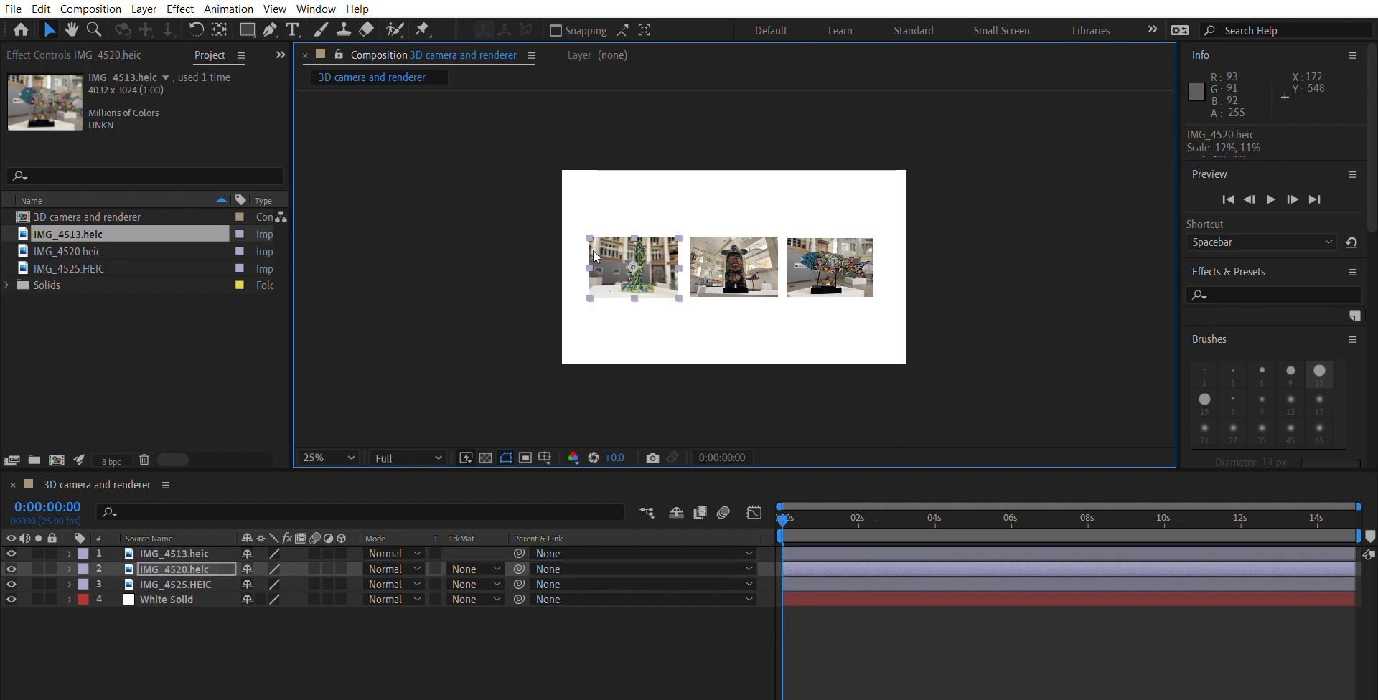
Step: Nudge the central IMG_4525.HEIC layer to about 958, 542 to line it up with its neighbours
{"action": "left_click", "coordinate": [725, 321]}
{"action": "key", "text": "period"}
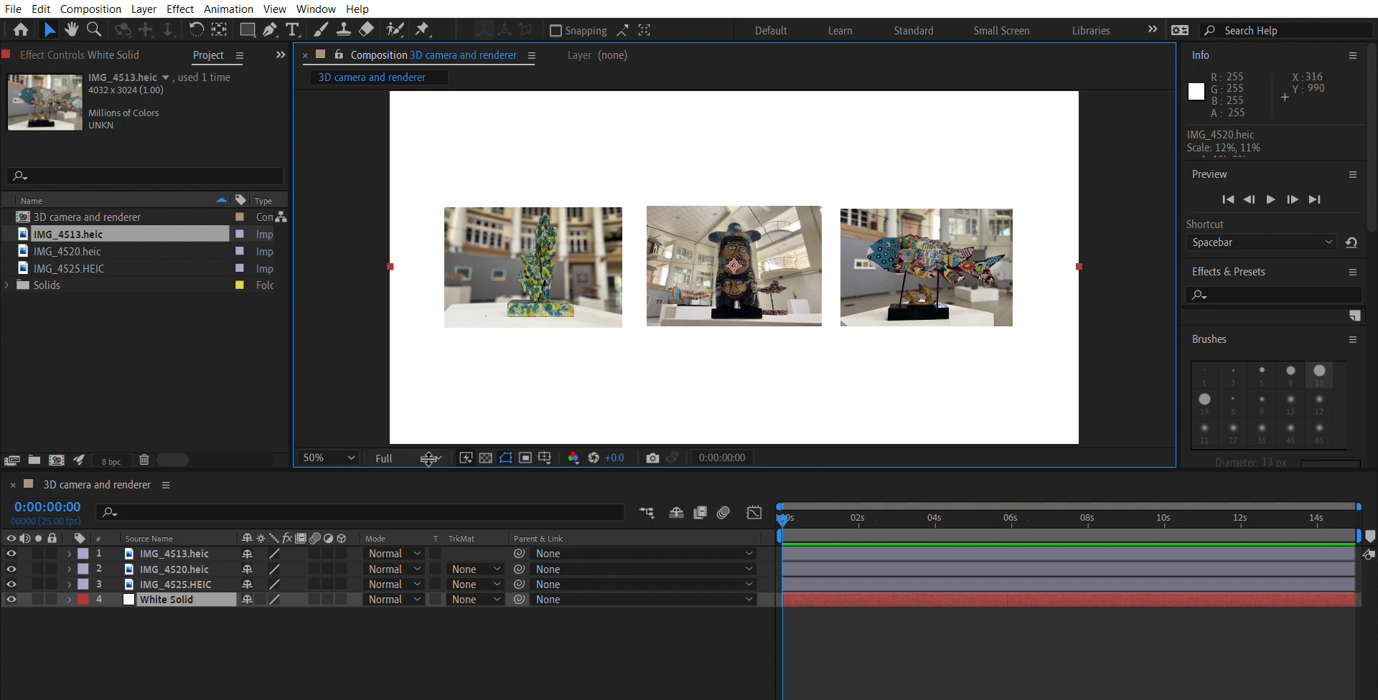
{"action": "left_click", "coordinate": [215, 569]}
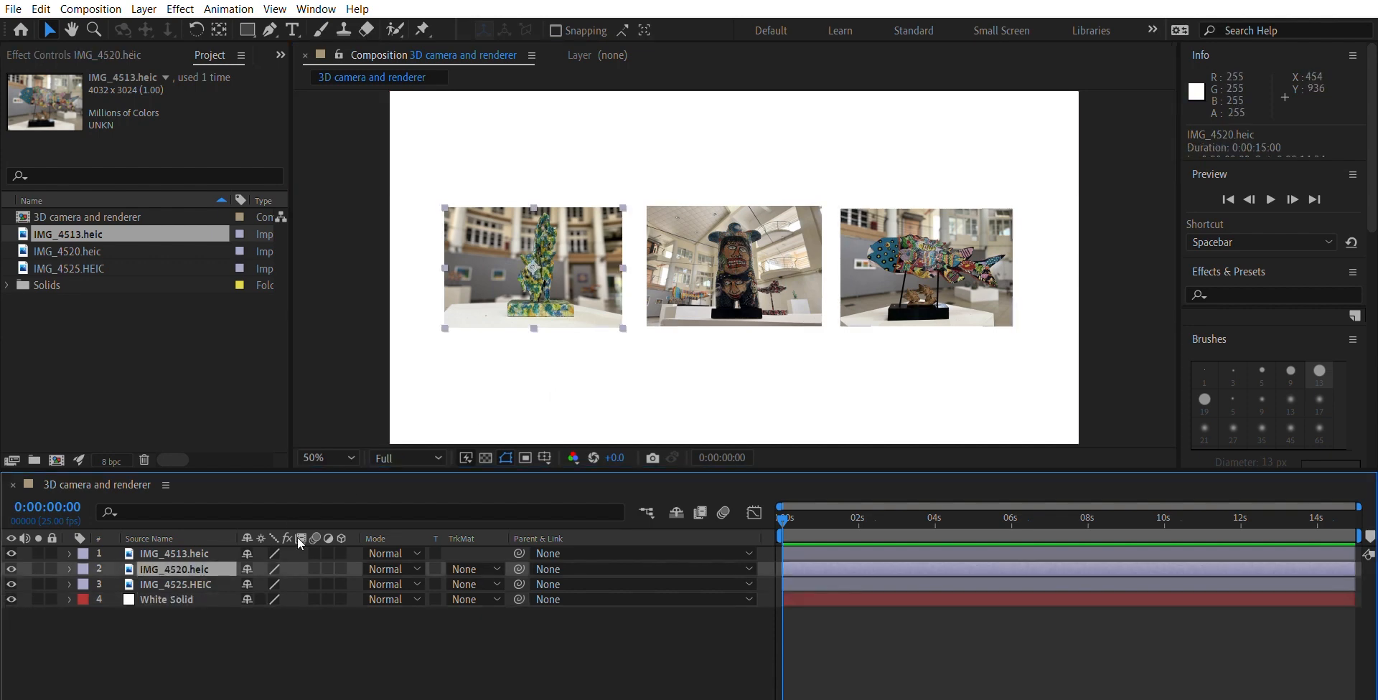
{"action": "left_click_drag", "start_coordinate": [726, 275], "coordinate": [727, 276]}
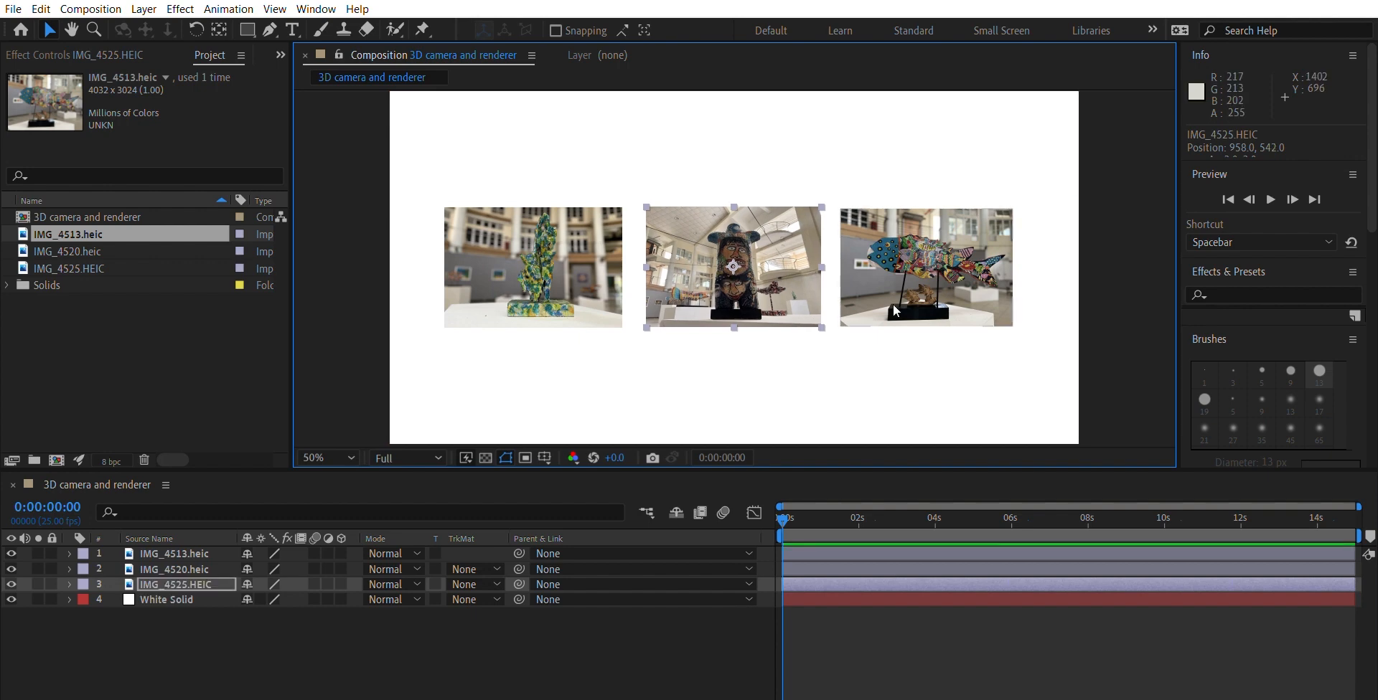
{"action": "left_click", "coordinate": [900, 350]}
{"action": "key", "text": "comma"}
{"action": "key", "text": "comma"}
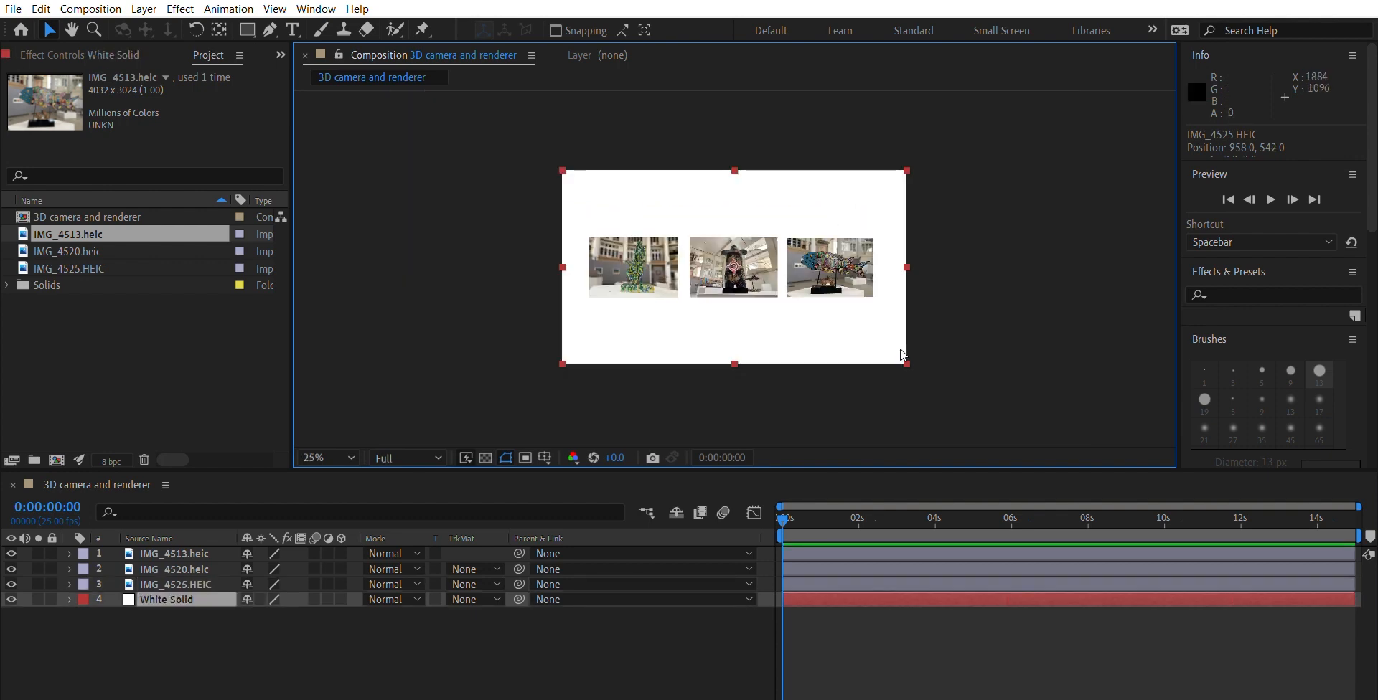
{"action": "left_click", "coordinate": [1010, 347]}
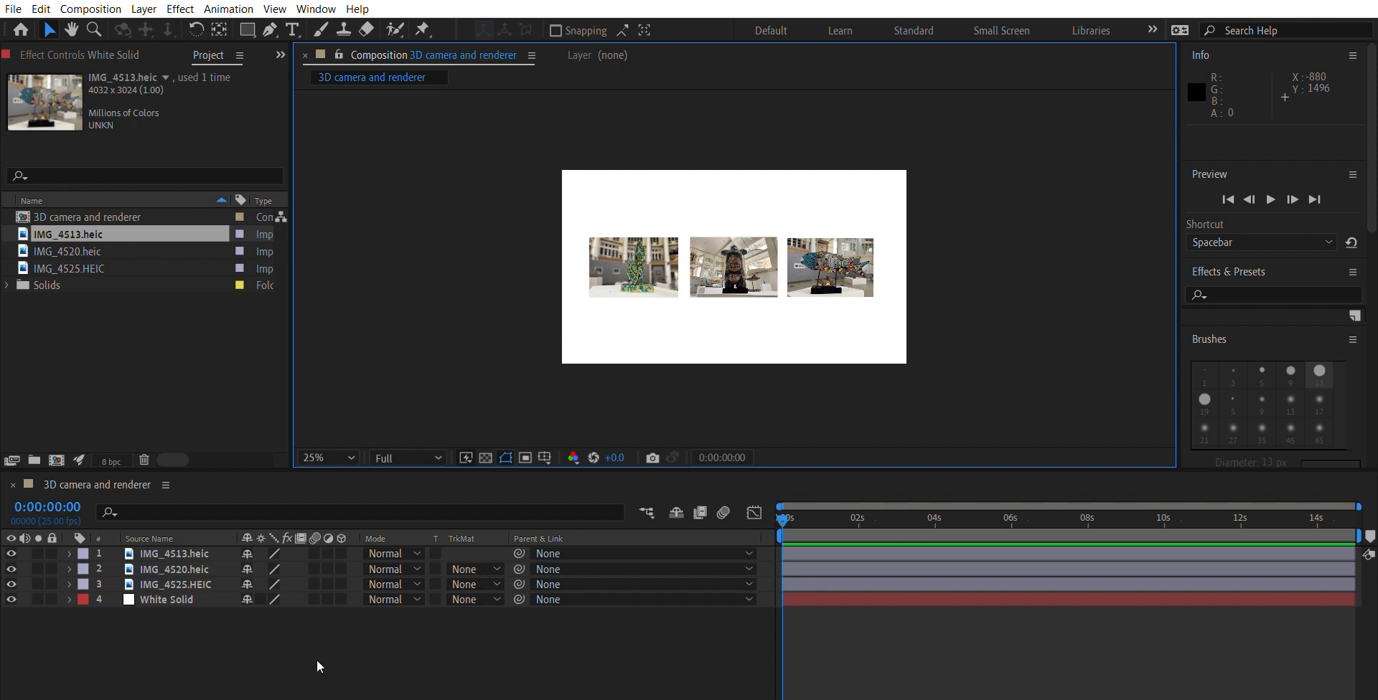
Step: Add a camera layer to the composition and place it below the three image layers, just above White Solid
{"action": "left_click", "coordinate": [270, 632]}
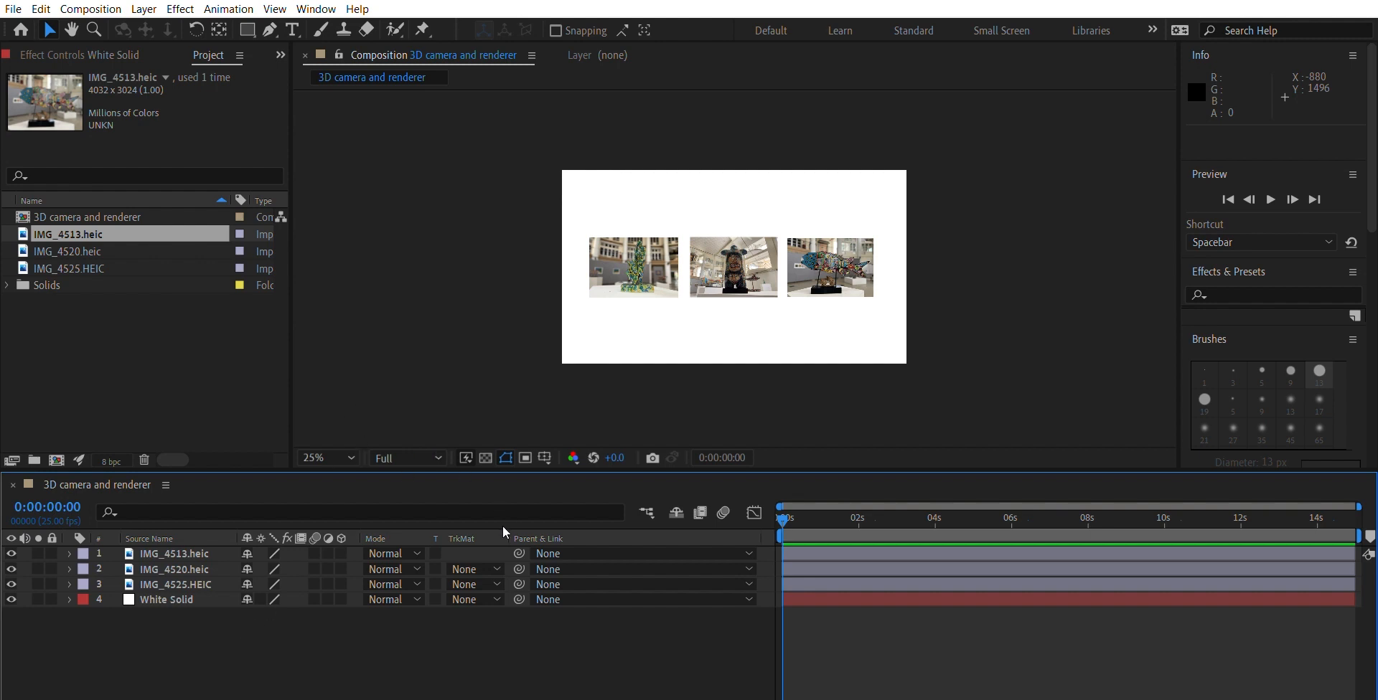
{"action": "key", "text": "ctrl+k"}
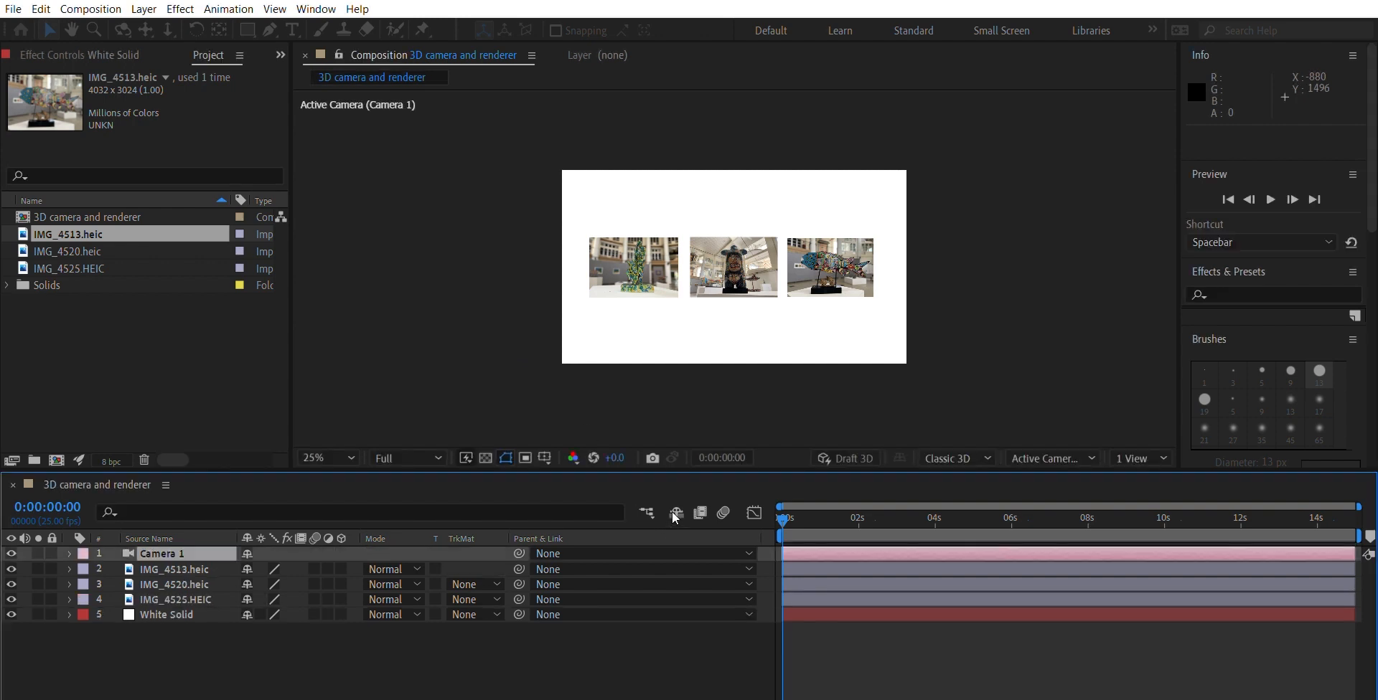
{"action": "left_click_drag", "start_coordinate": [207, 542], "coordinate": [205, 588]}
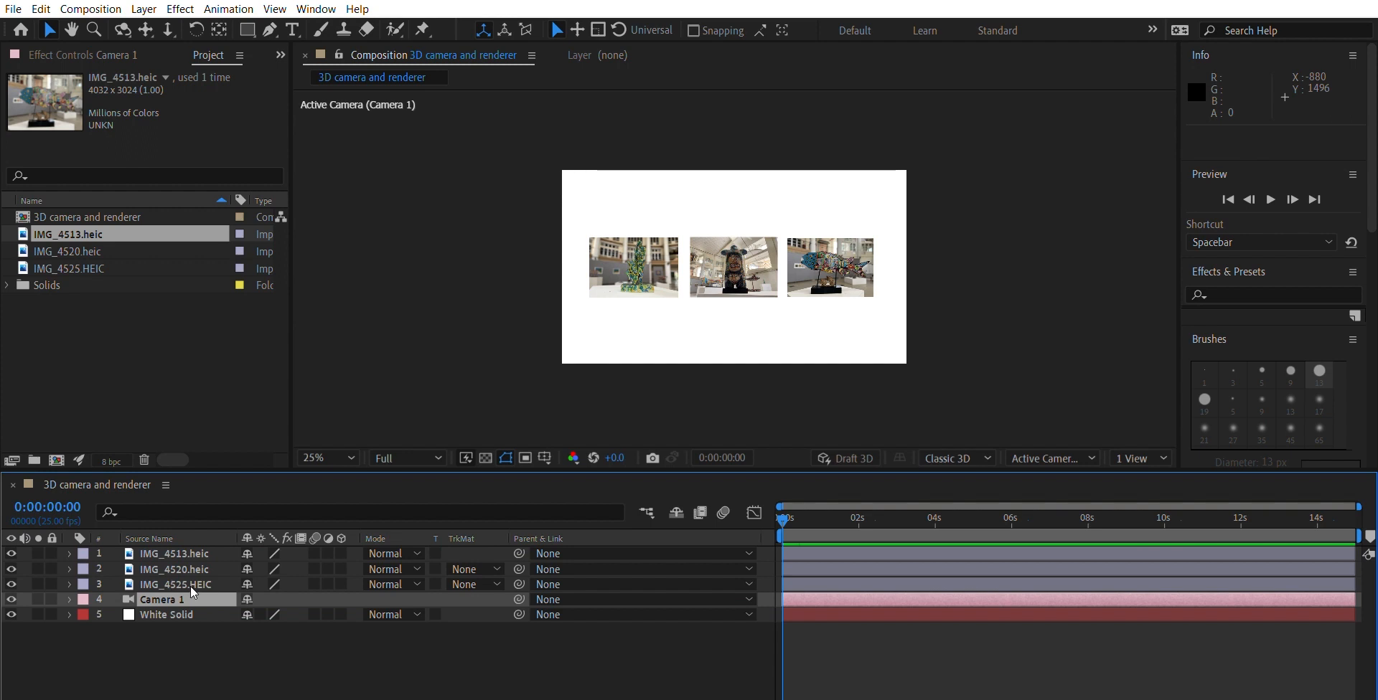
{"action": "left_click", "coordinate": [218, 633]}
{"action": "left_click", "coordinate": [213, 595]}
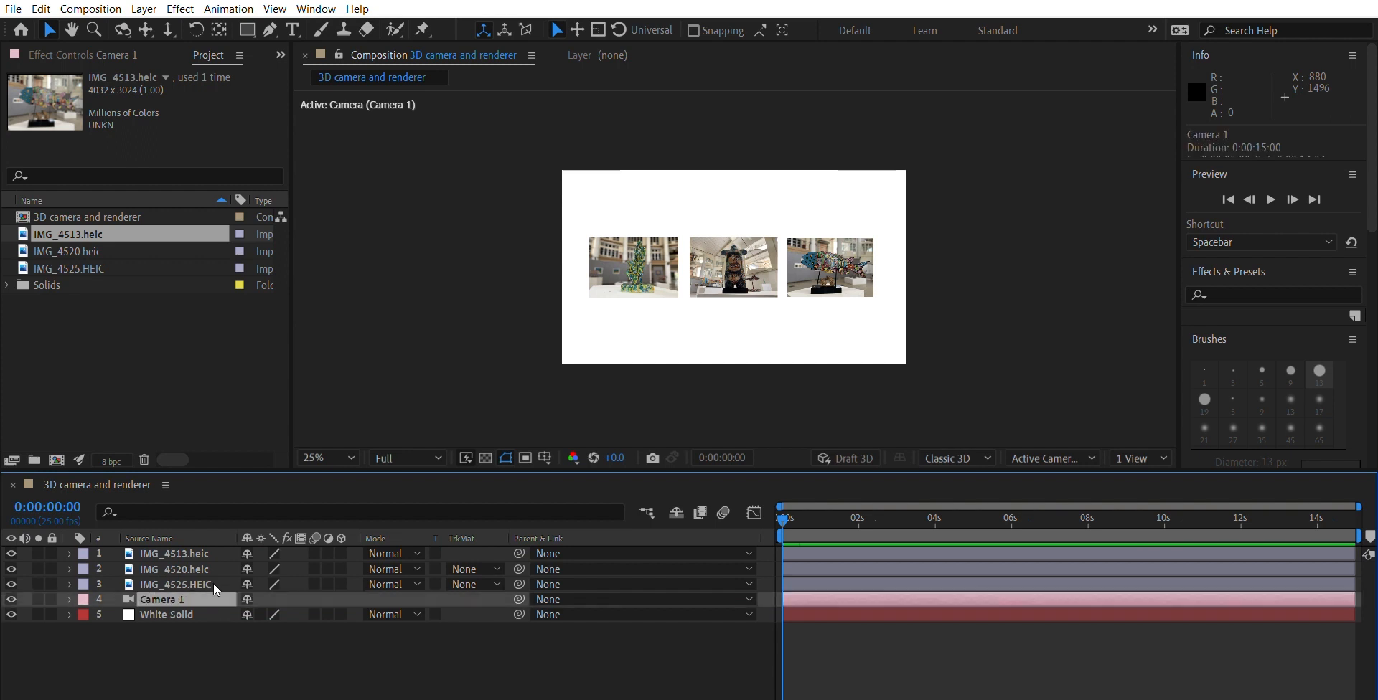
Step: Make IMG_4513.heic, IMG_4520.heic and IMG_4525.HEIC 3D layers, leaving the white background 2D
{"action": "left_click", "coordinate": [259, 627]}
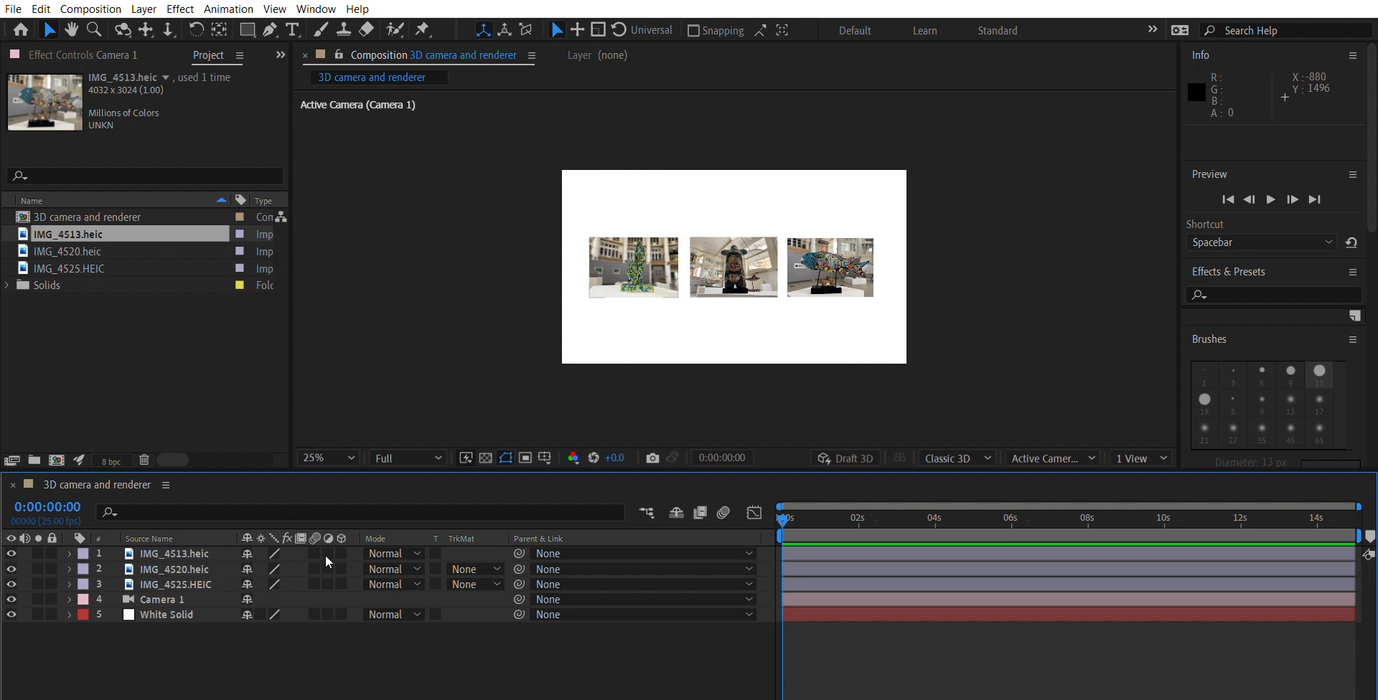
{"action": "left_click_drag", "start_coordinate": [343, 554], "coordinate": [343, 568]}
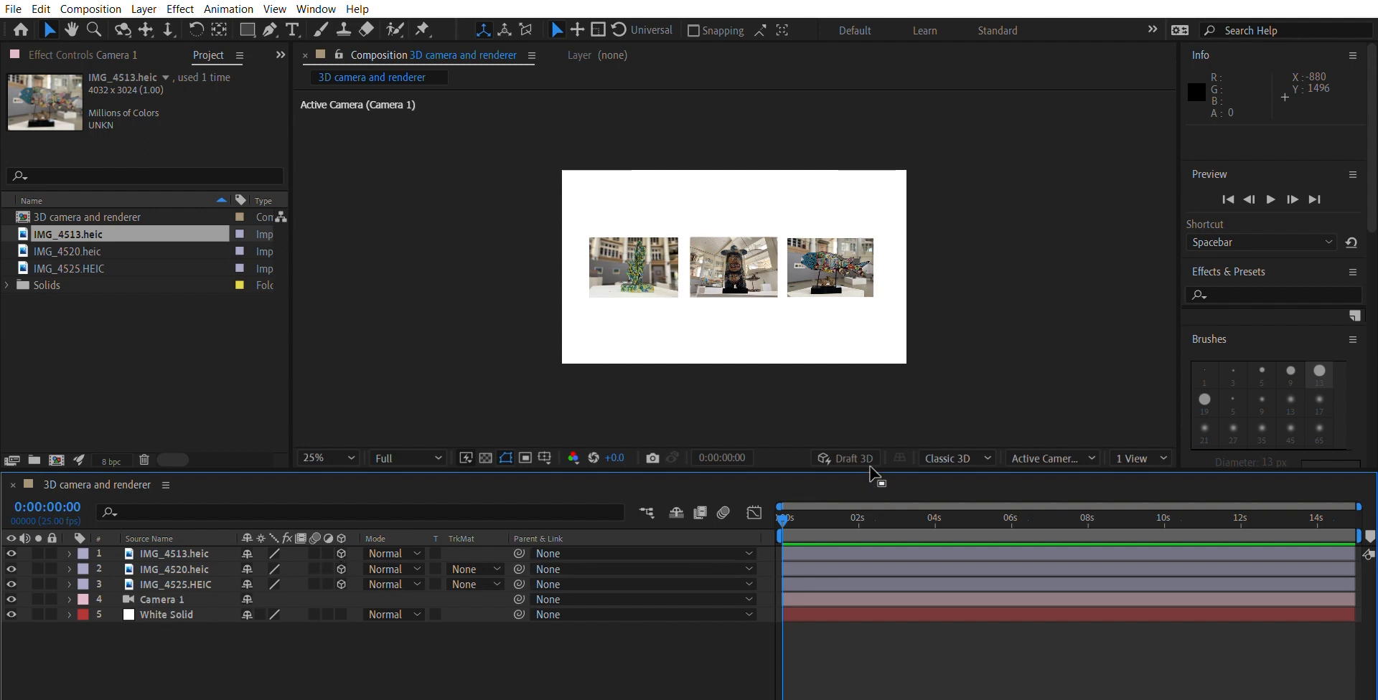
{"action": "left_click", "coordinate": [997, 462]}
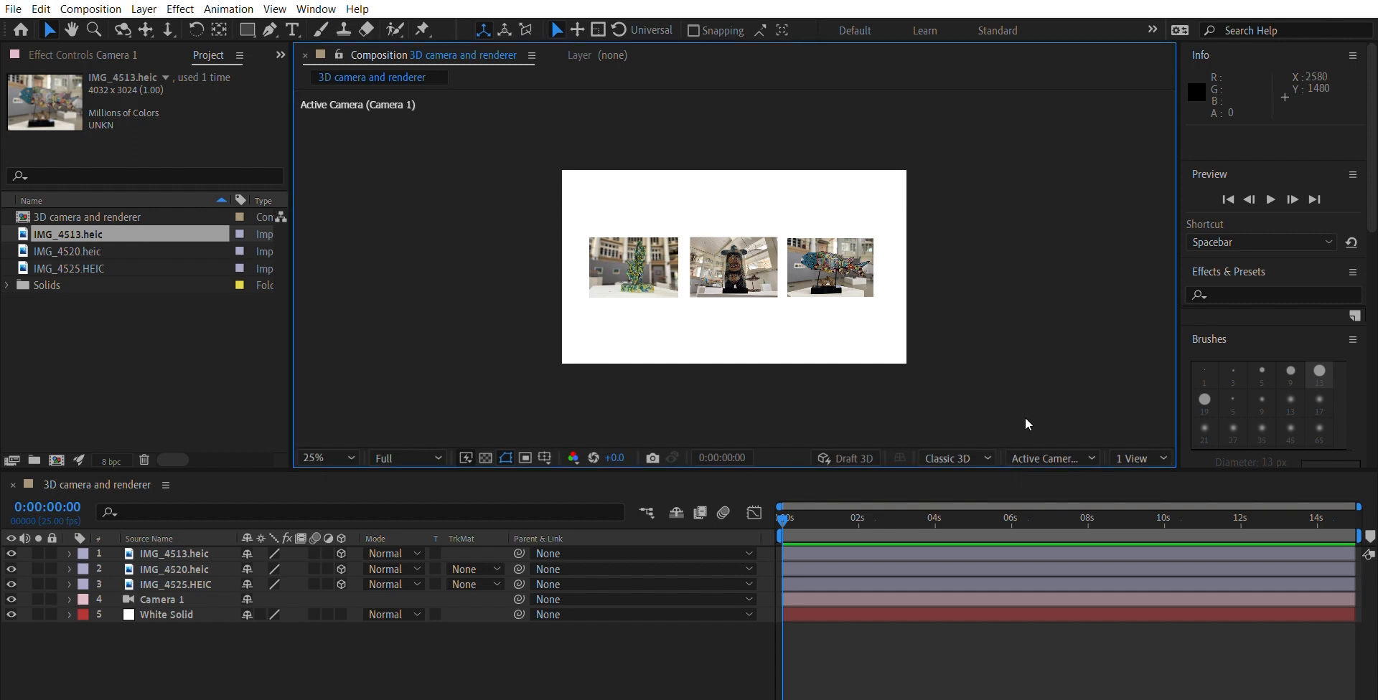
Step: Examine the camera and image layers in the Front, Left, Top, Right and Bottom views, and return to Active Camera
{"action": "left_click", "coordinate": [1068, 450]}
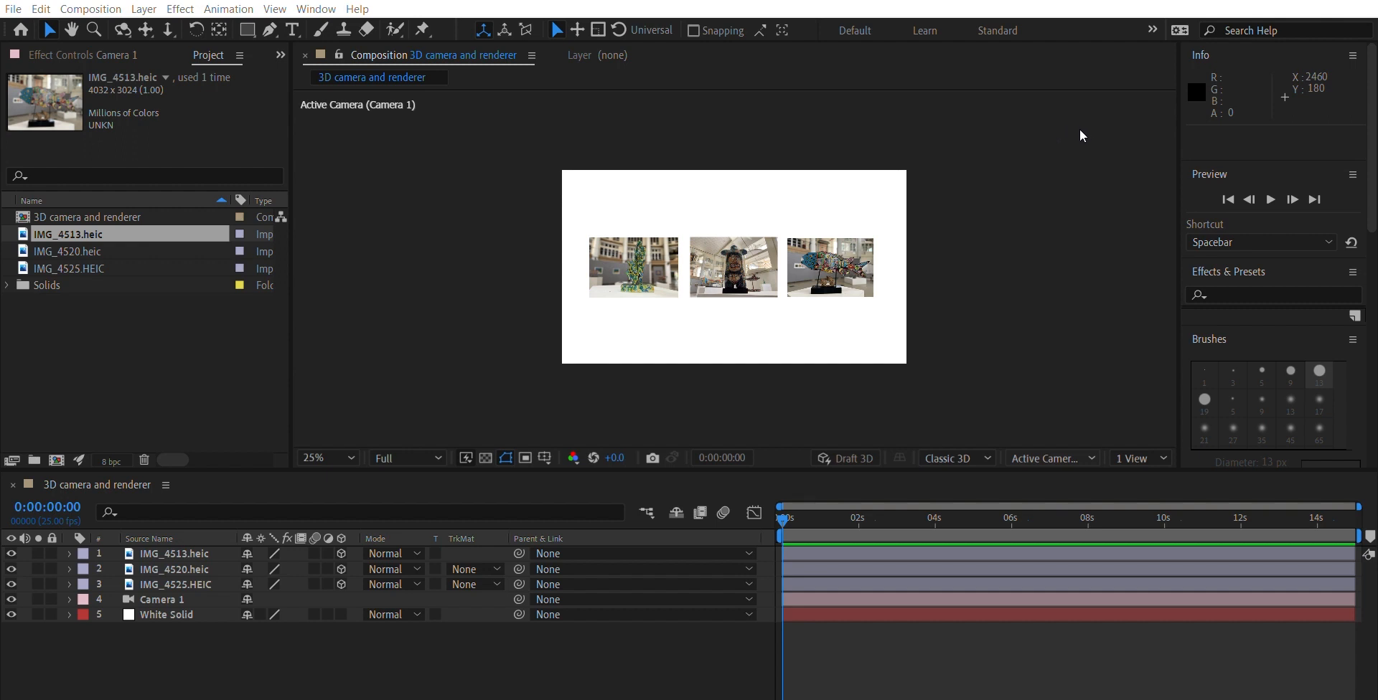
{"action": "left_click", "coordinate": [1064, 195]}
{"action": "key", "text": "F10"}
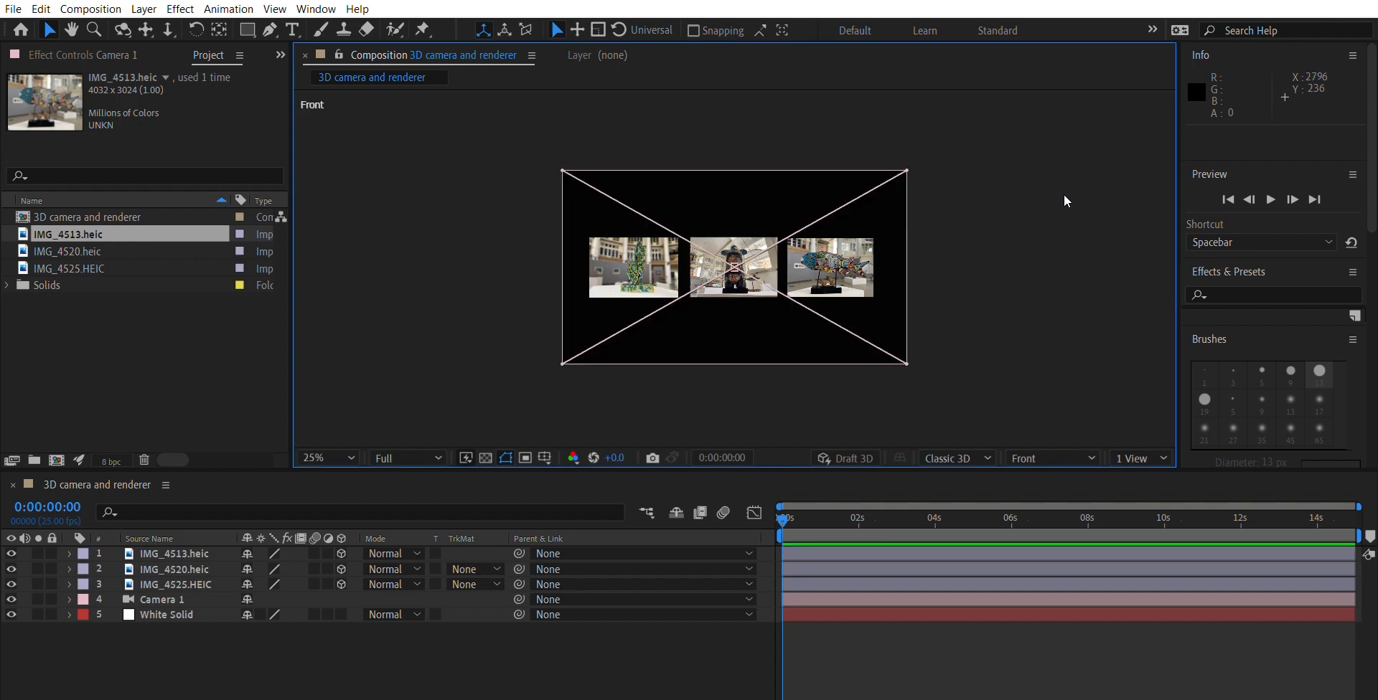
{"action": "left_click", "coordinate": [1068, 454]}
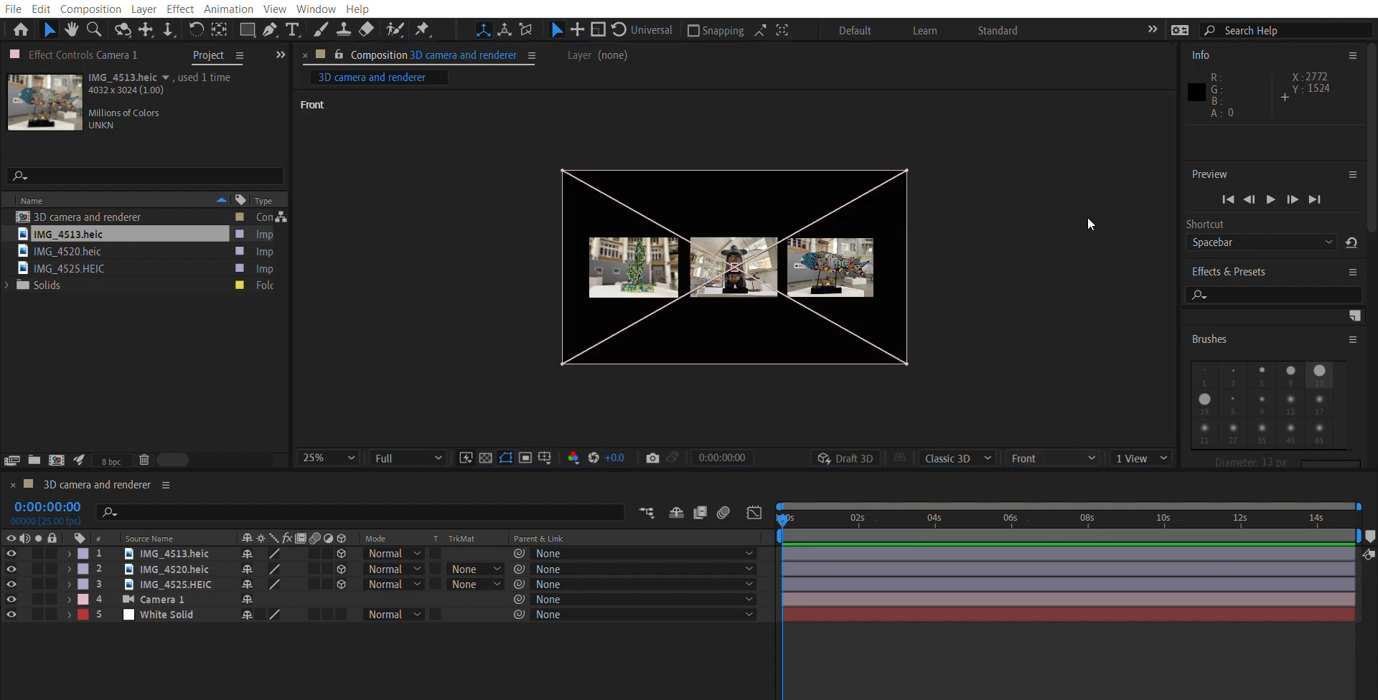
{"action": "left_click", "coordinate": [1088, 218]}
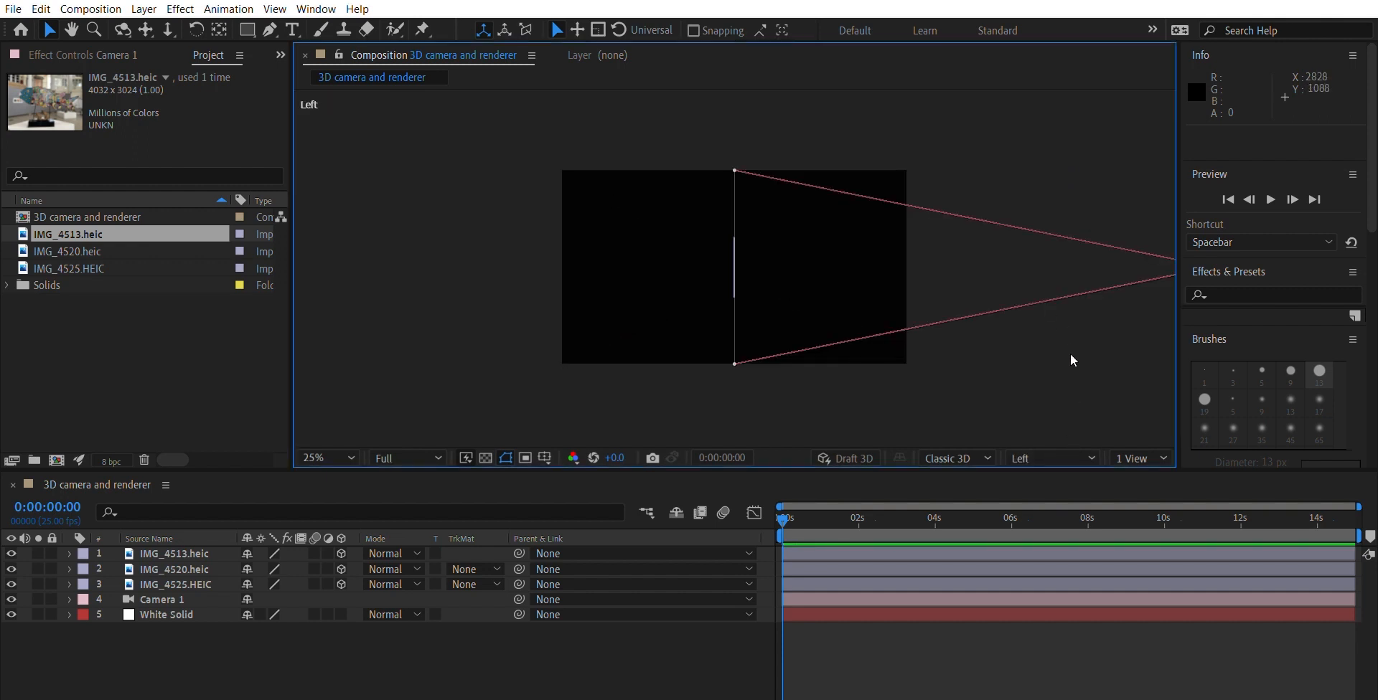
{"action": "left_click", "coordinate": [1106, 237]}
{"action": "left_click", "coordinate": [1077, 458]}
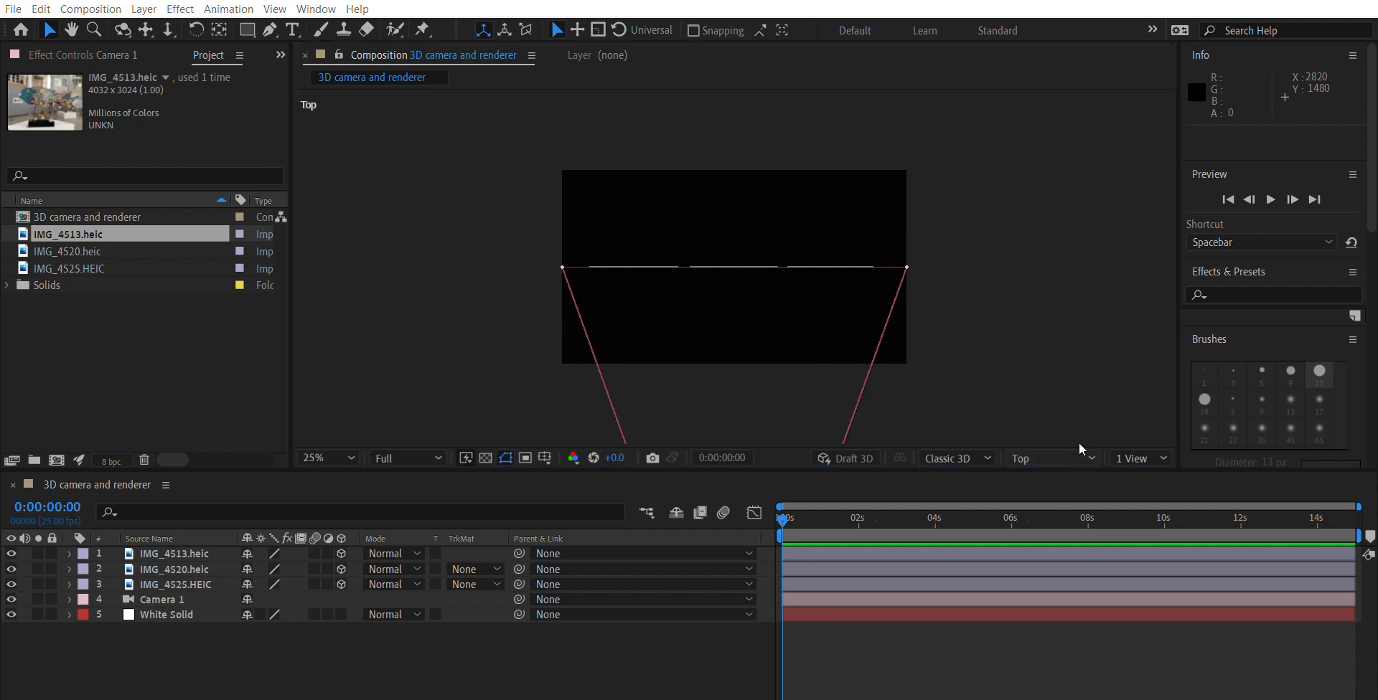
{"action": "left_click", "coordinate": [1091, 273]}
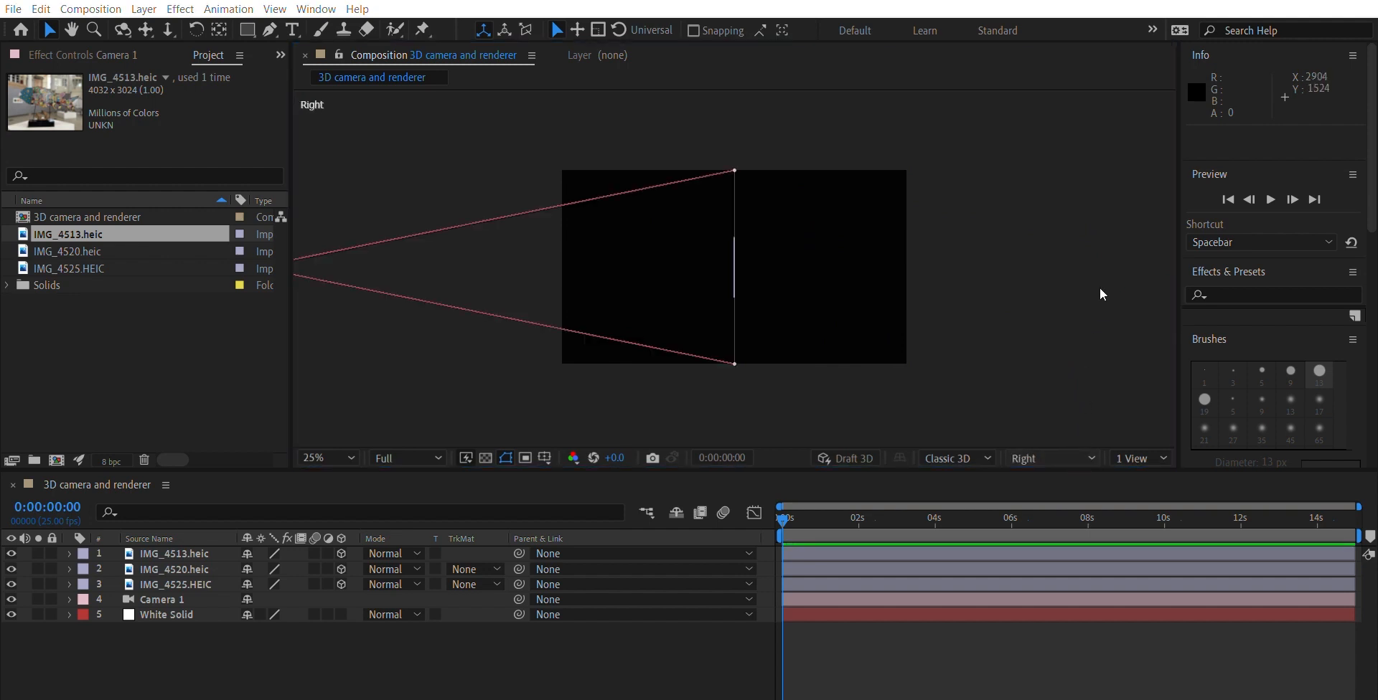
{"action": "left_click", "coordinate": [1100, 287]}
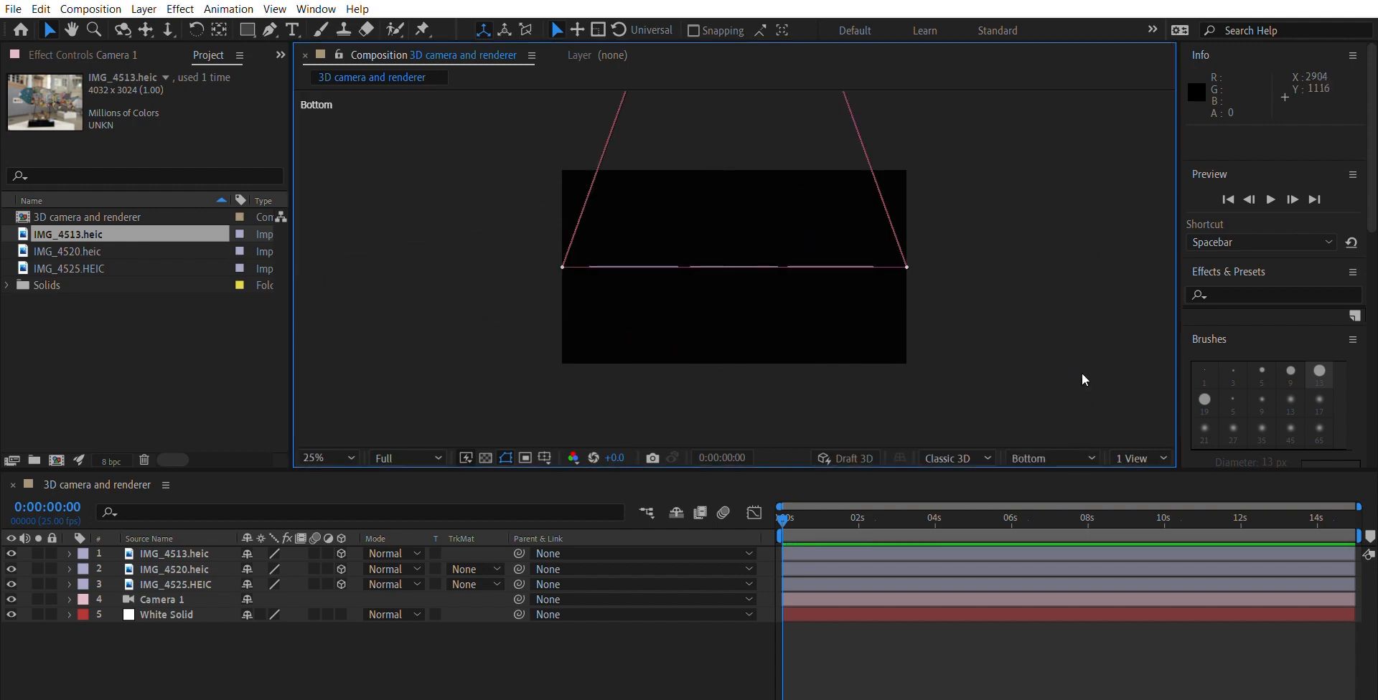
{"action": "left_click", "coordinate": [1126, 129]}
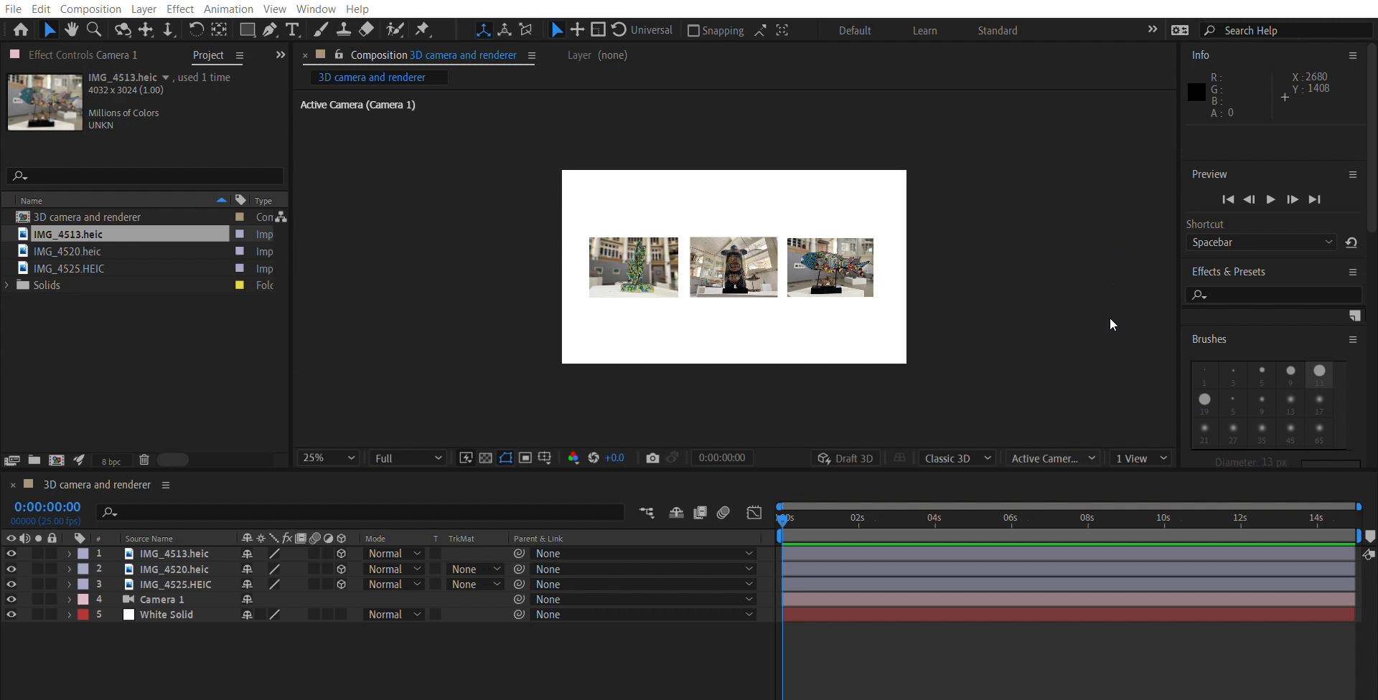
Step: Examine how the camera faces the image row in Custom View 1, Custom View 2 and Custom View 3
{"action": "key", "text": "F11"}
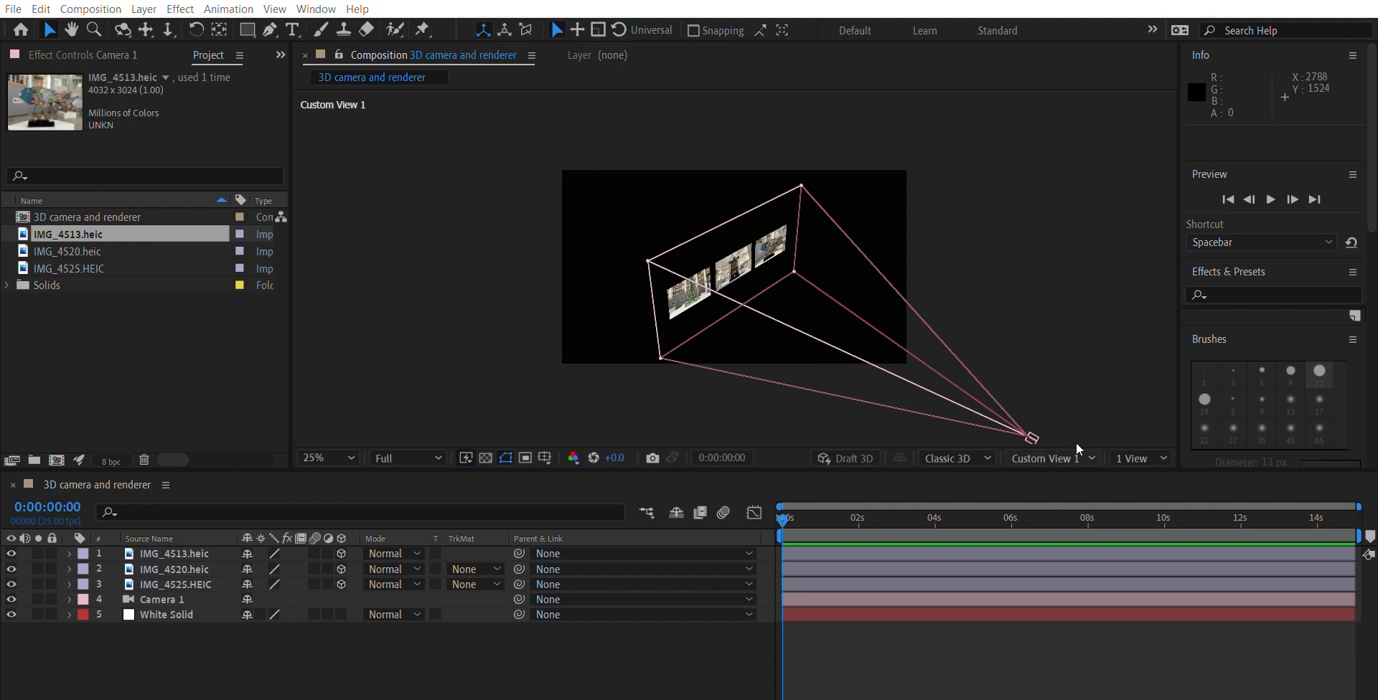
{"action": "left_click", "coordinate": [1121, 340]}
{"action": "left_click", "coordinate": [1088, 456]}
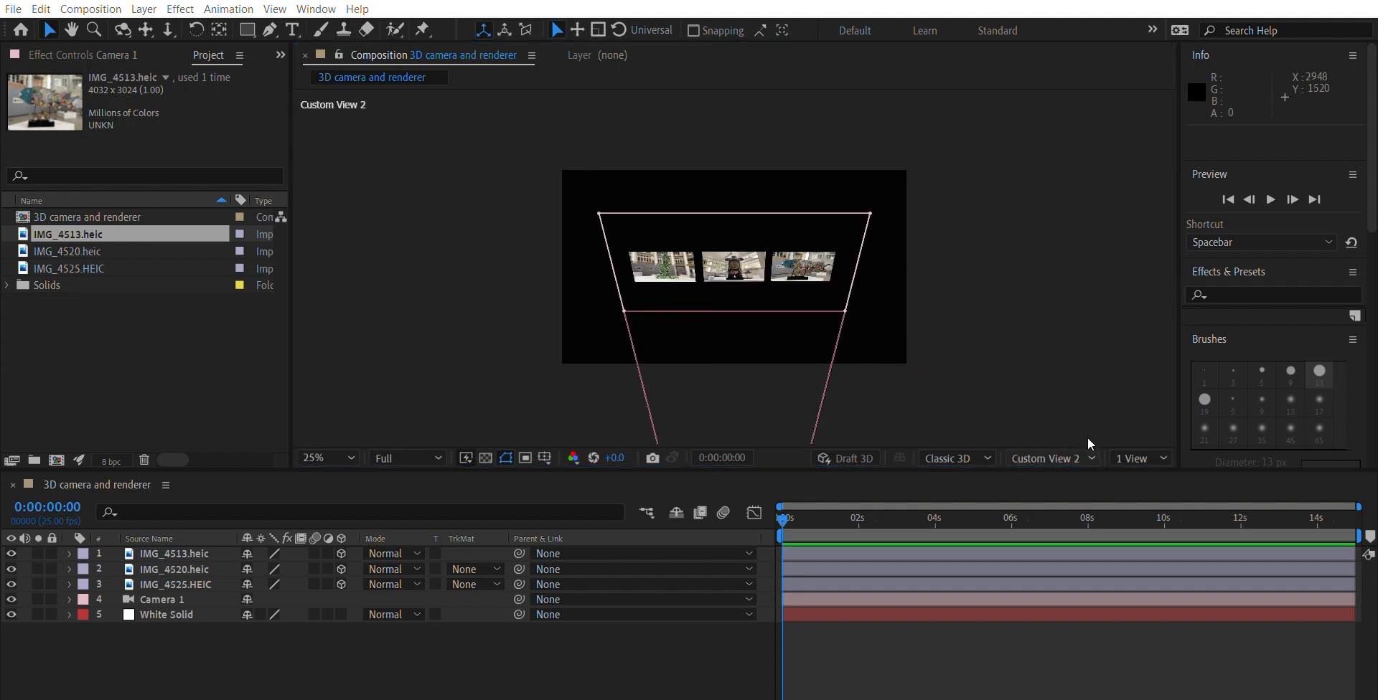
{"action": "left_click", "coordinate": [1115, 364]}
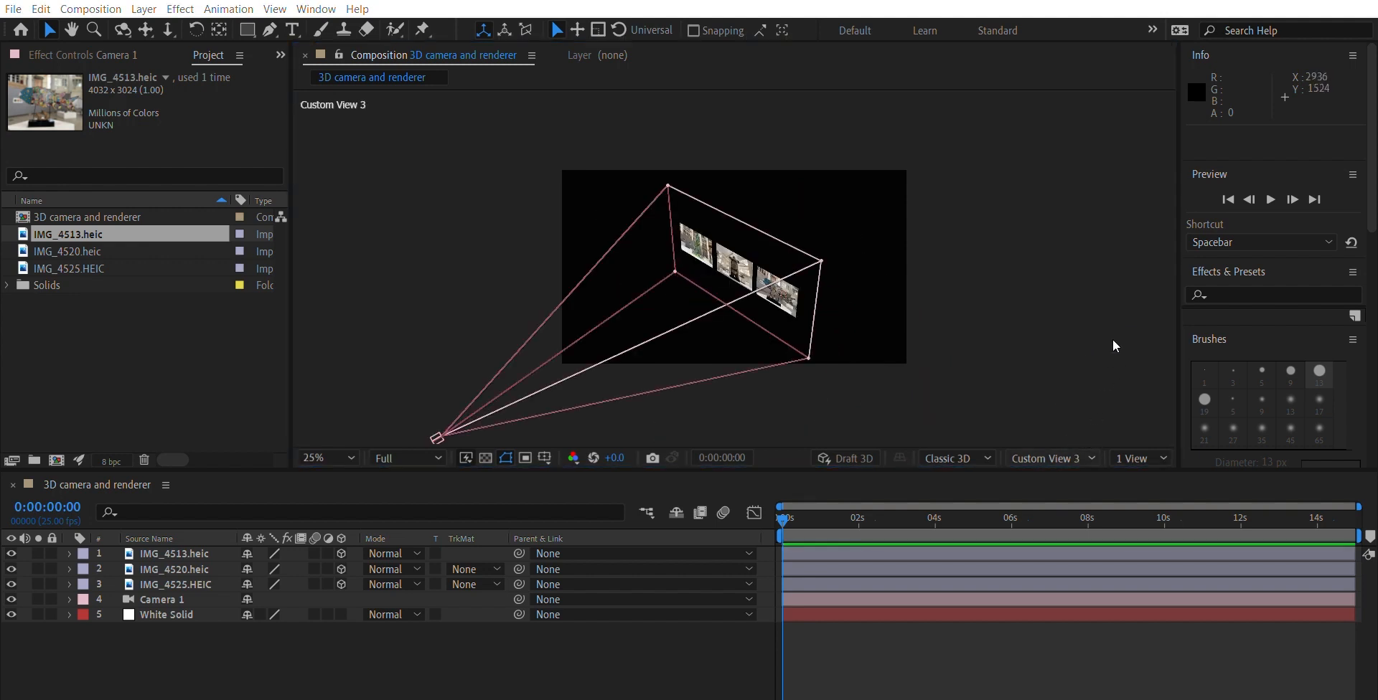
{"action": "left_click", "coordinate": [1112, 339]}
{"action": "left_click", "coordinate": [1082, 454]}
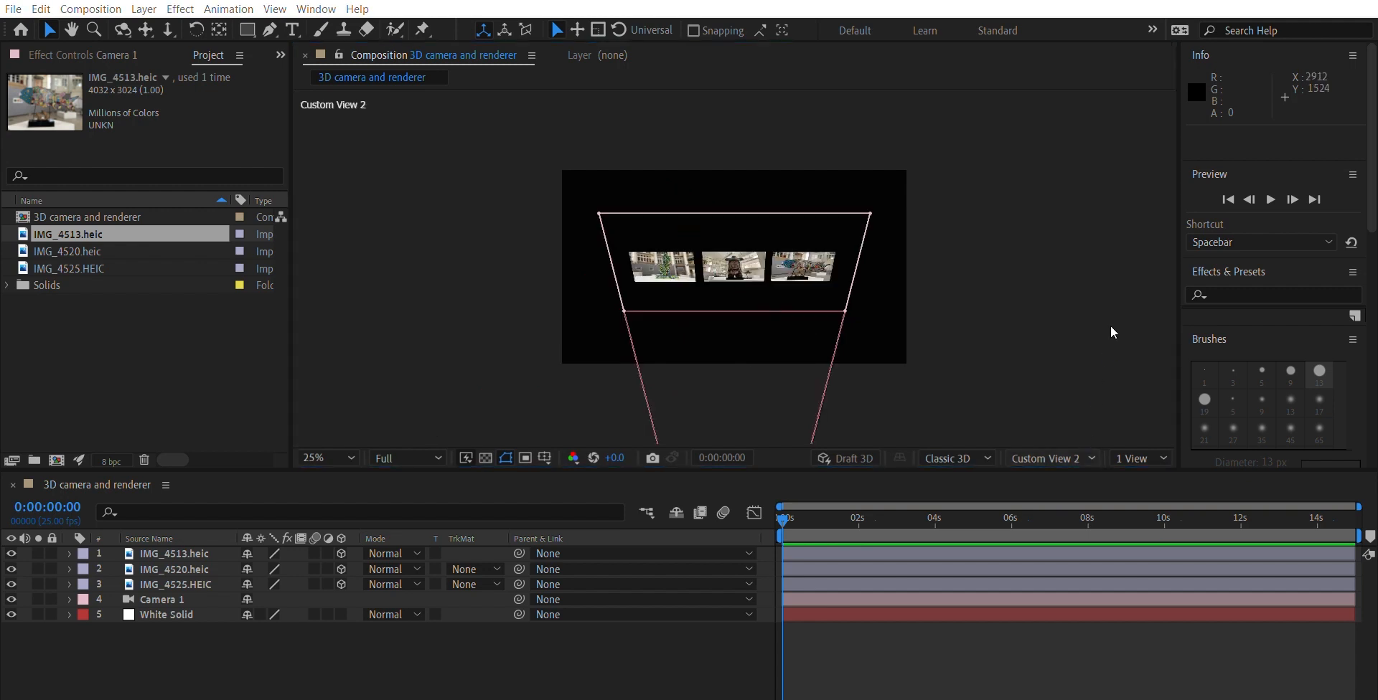
{"action": "left_click", "coordinate": [1109, 326]}
{"action": "left_click", "coordinate": [1072, 452]}
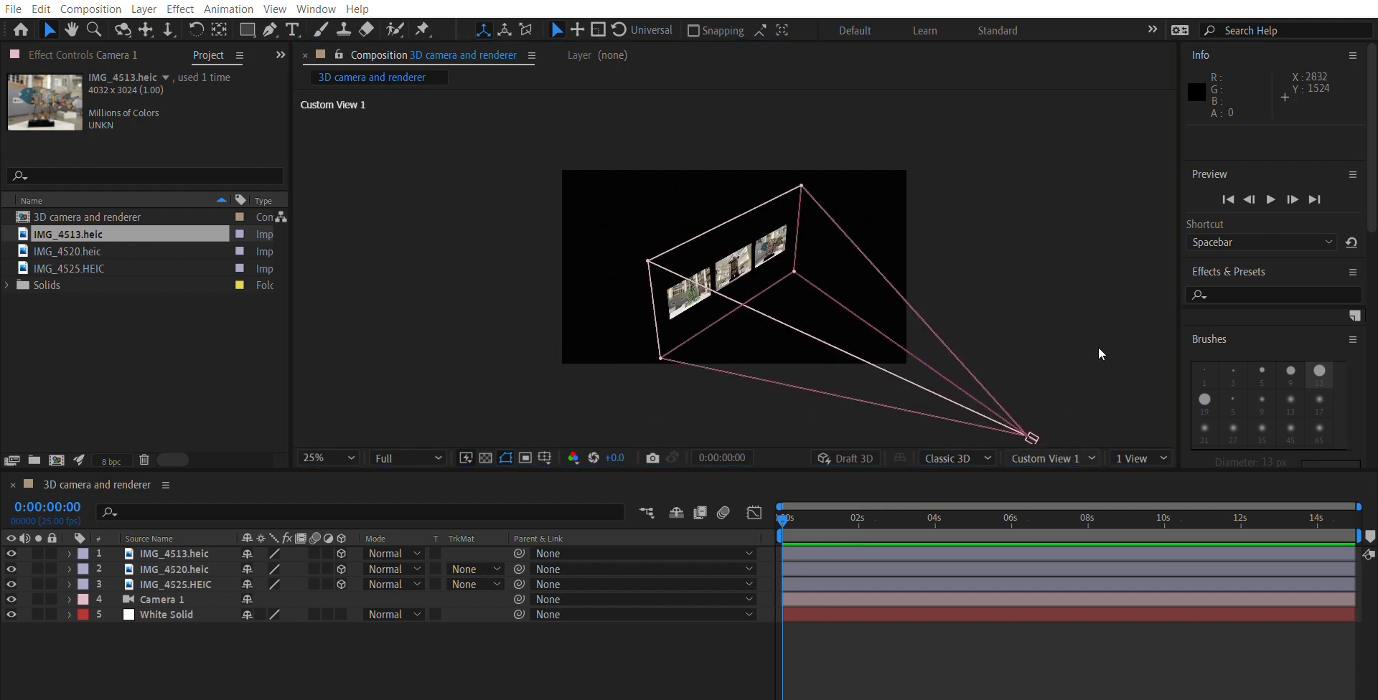
{"action": "left_click", "coordinate": [1099, 348]}
Step: Switch the composition viewer to a 2 Views layout showing Active Camera beside the Bottom view
{"action": "left_click", "coordinate": [1077, 453]}
{"action": "left_click", "coordinate": [1108, 313]}
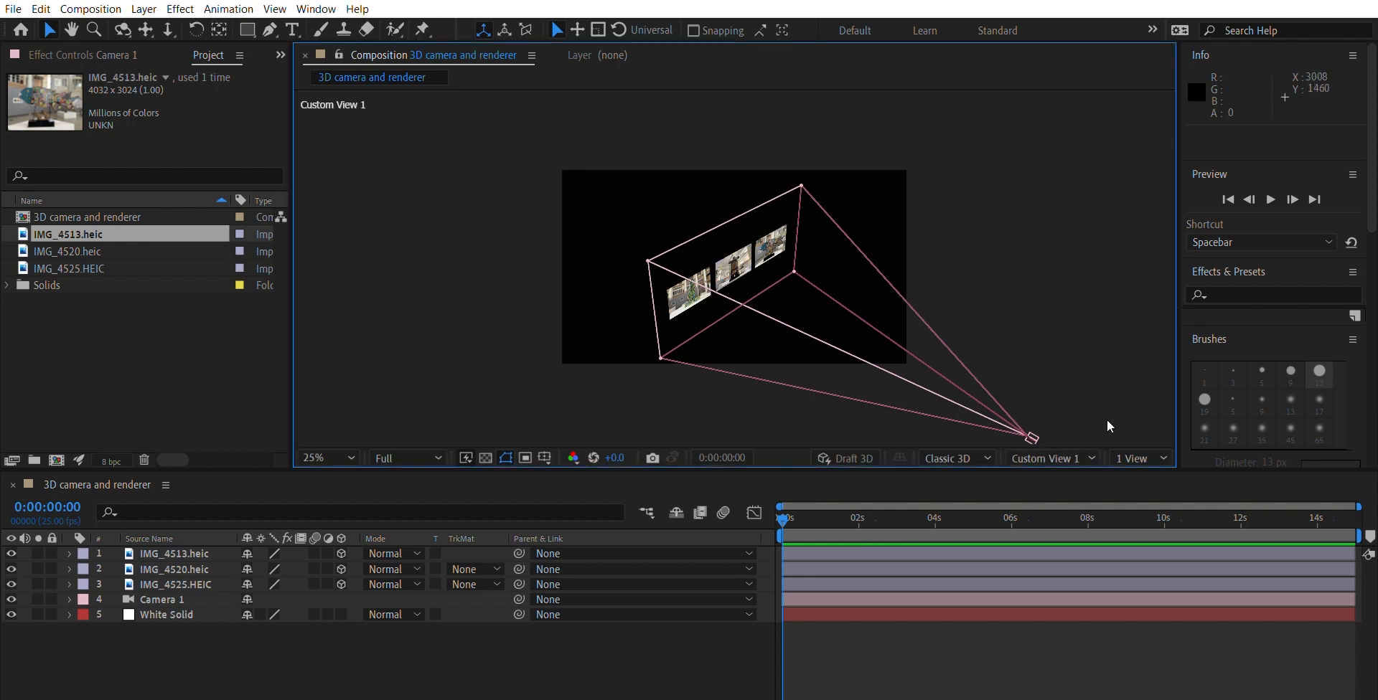
{"action": "left_click", "coordinate": [1152, 480]}
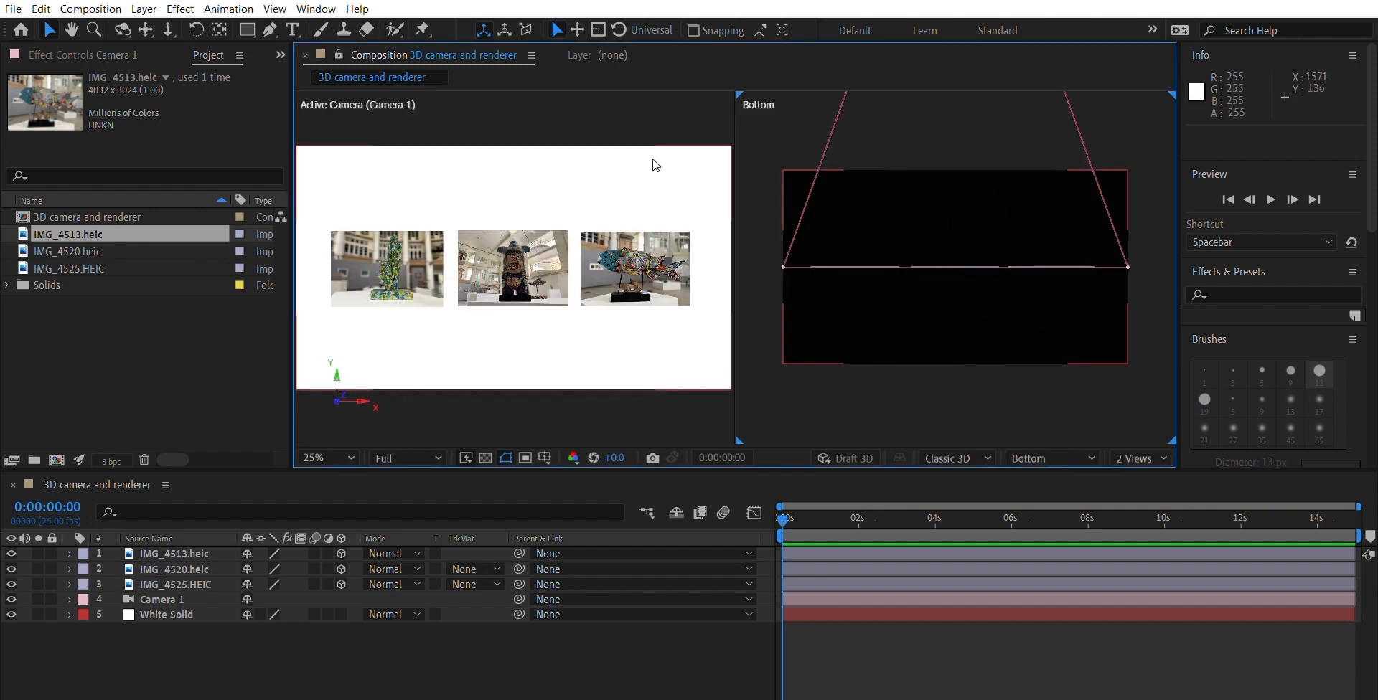
Step: Examine the scene in the 4 Views layout and in Custom View 1, and return to a single Active Camera view
{"action": "left_click", "coordinate": [1156, 495]}
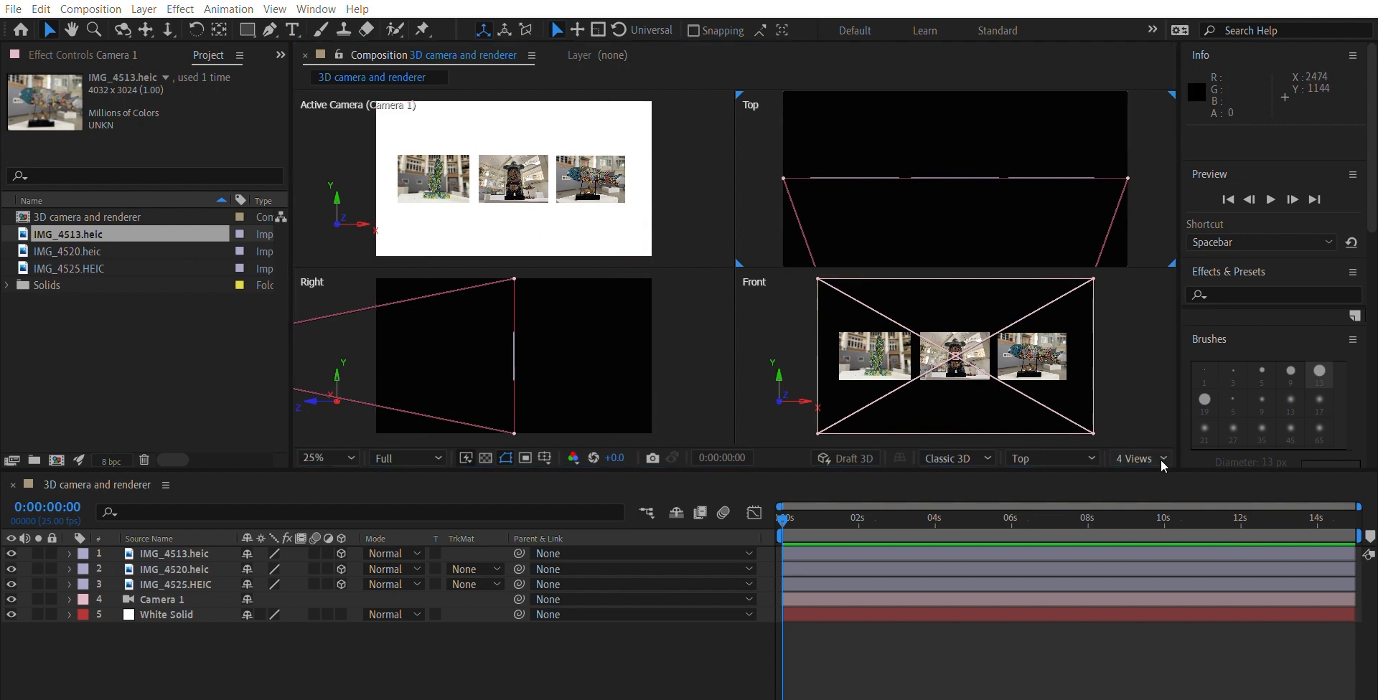
{"action": "left_click", "coordinate": [1157, 483]}
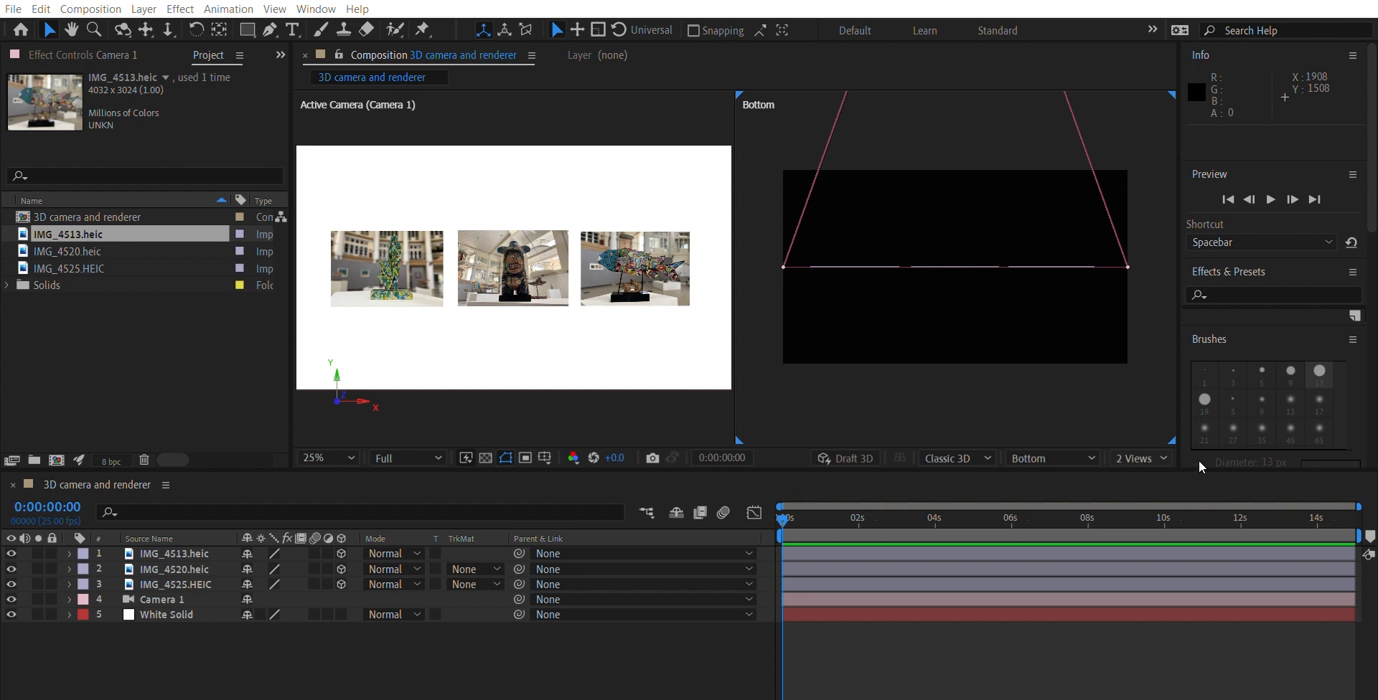
{"action": "left_click", "coordinate": [1164, 441]}
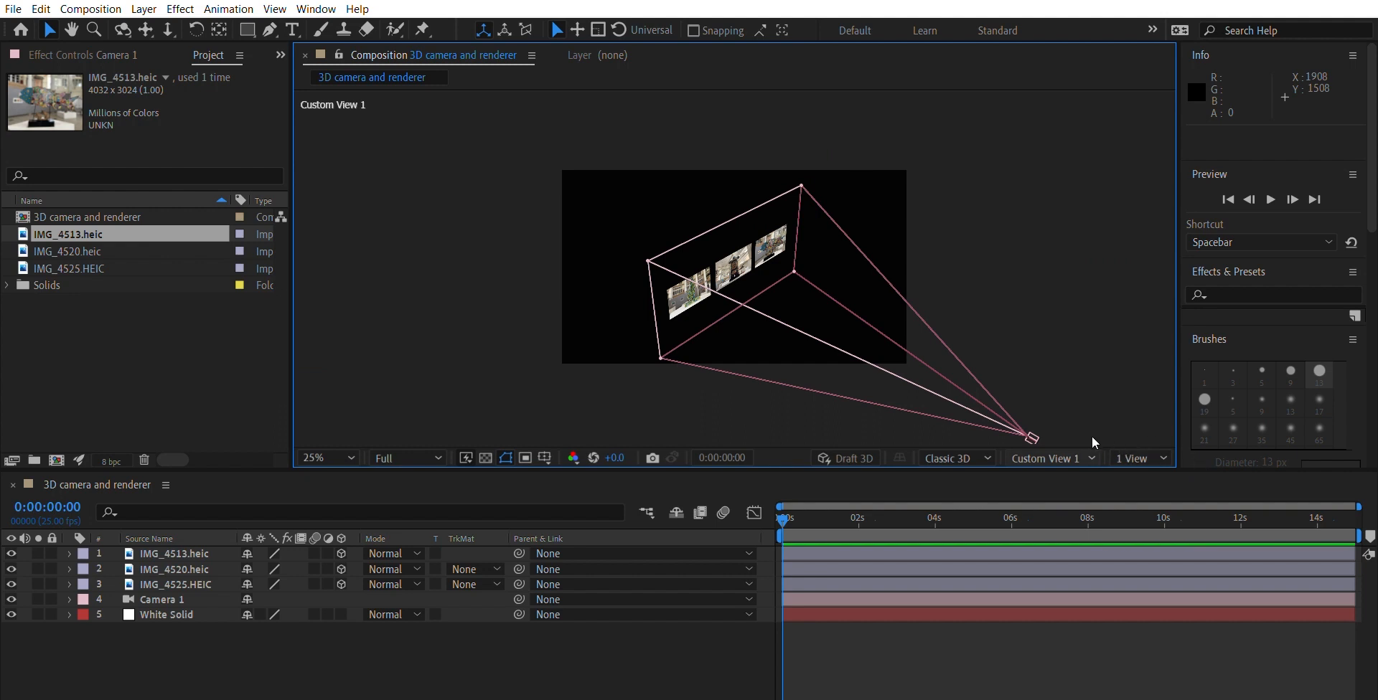
{"action": "left_click", "coordinate": [1094, 127]}
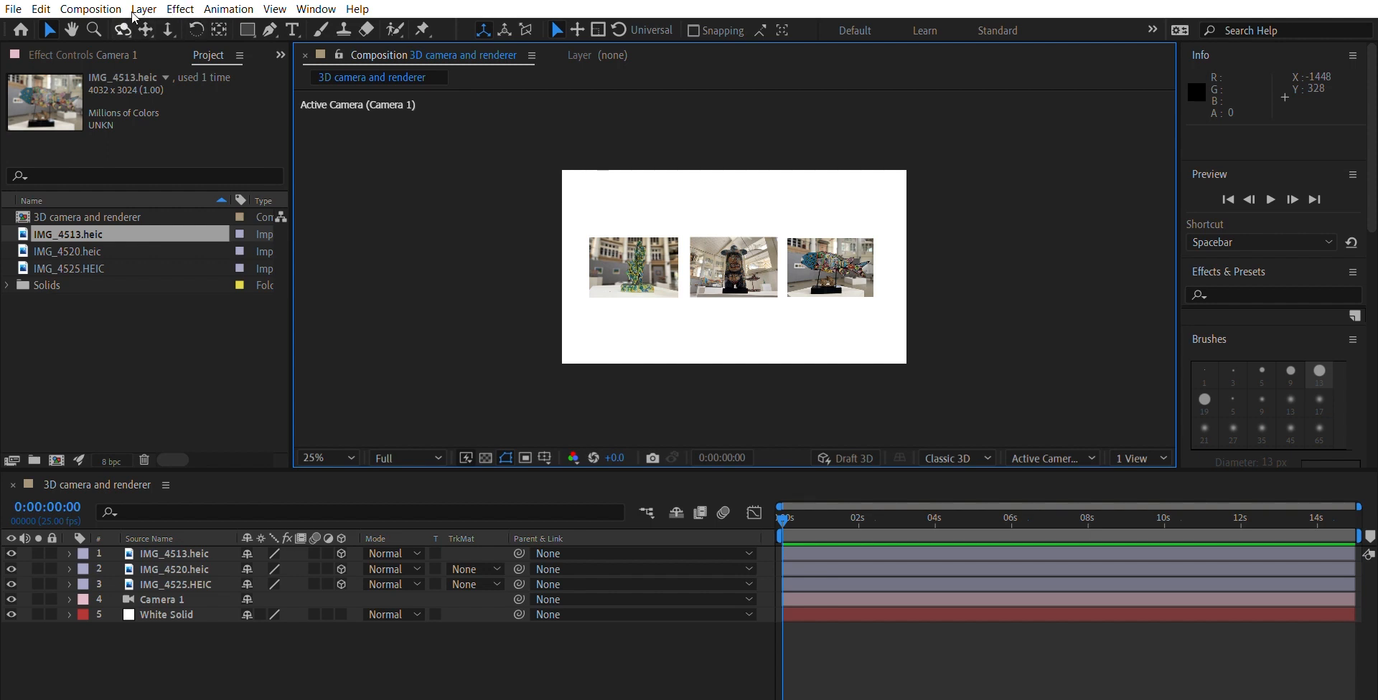
Step: Pan Camera 1 slightly sideways to a position of about 951.9, 540, -2666.7
{"action": "left_click", "coordinate": [123, 30]}
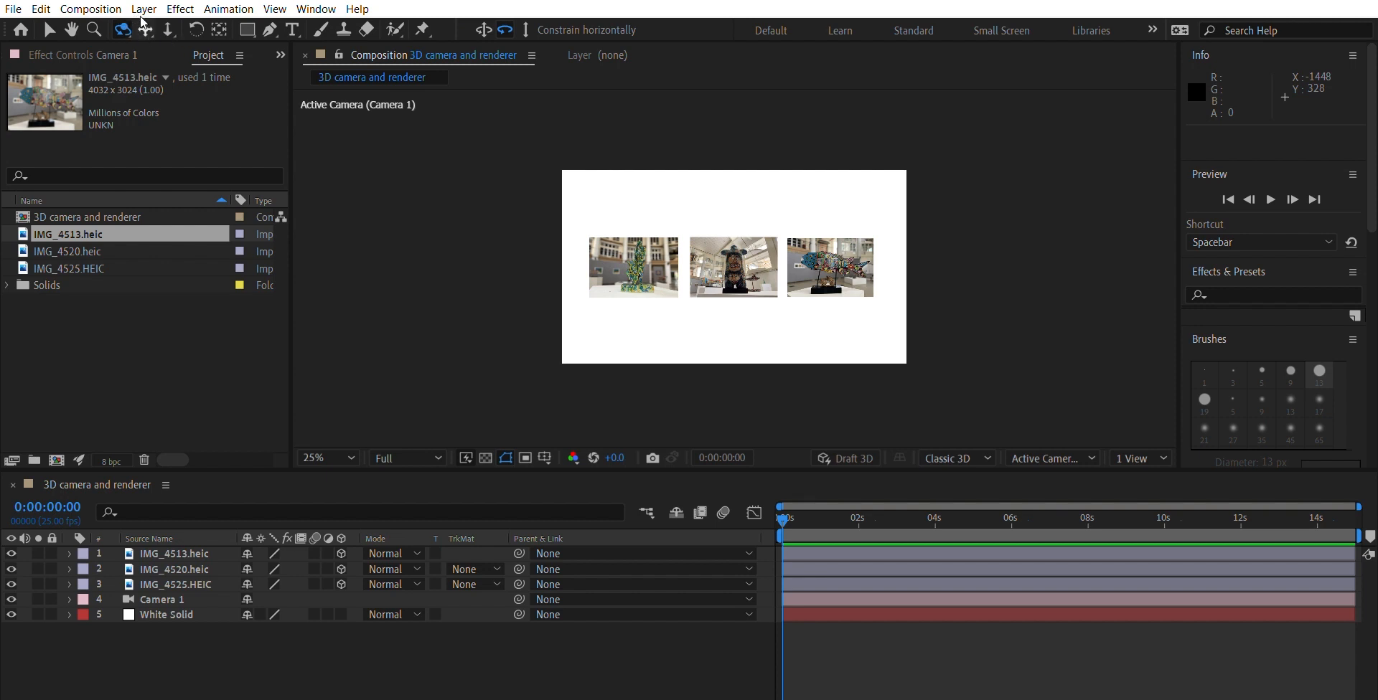
{"action": "left_click", "coordinate": [147, 24]}
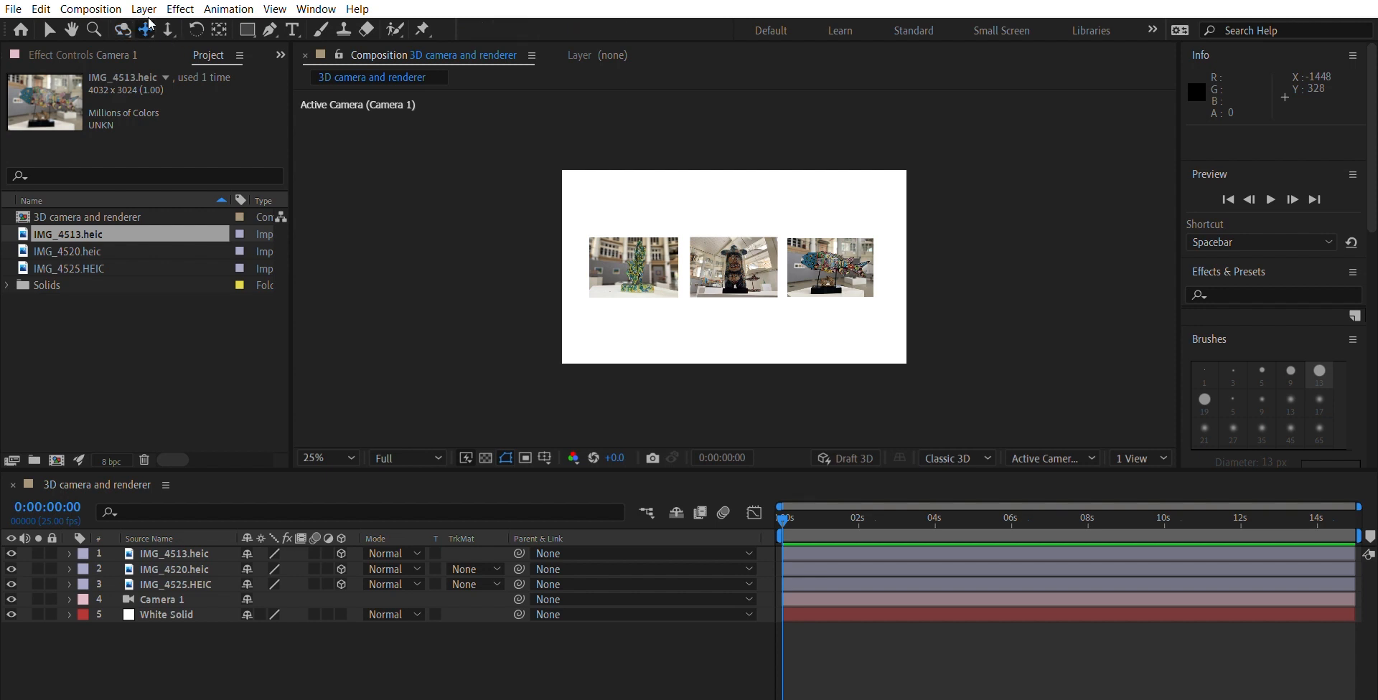
{"action": "mouse_move", "coordinate": [720, 267]}
{"action": "left_mouse_down"}
{"action": "mouse_move", "coordinate": [771, 271]}
{"action": "mouse_move", "coordinate": [693, 260]}
{"action": "mouse_move", "coordinate": [739, 264]}
{"action": "mouse_move", "coordinate": [749, 219]}
{"action": "mouse_move", "coordinate": [754, 291]}
{"action": "mouse_move", "coordinate": [714, 254]}
{"action": "mouse_move", "coordinate": [719, 268]}
{"action": "left_mouse_up"}
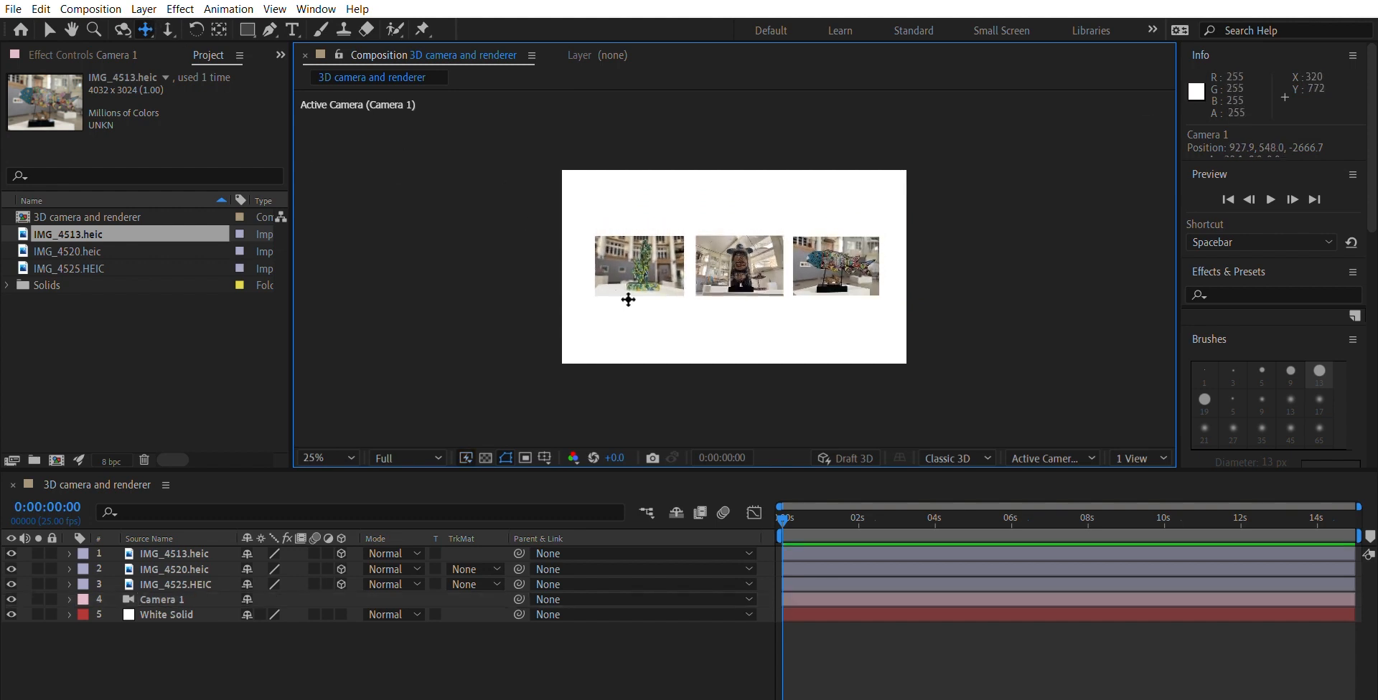
{"action": "left_click_drag", "start_coordinate": [737, 271], "coordinate": [733, 273]}
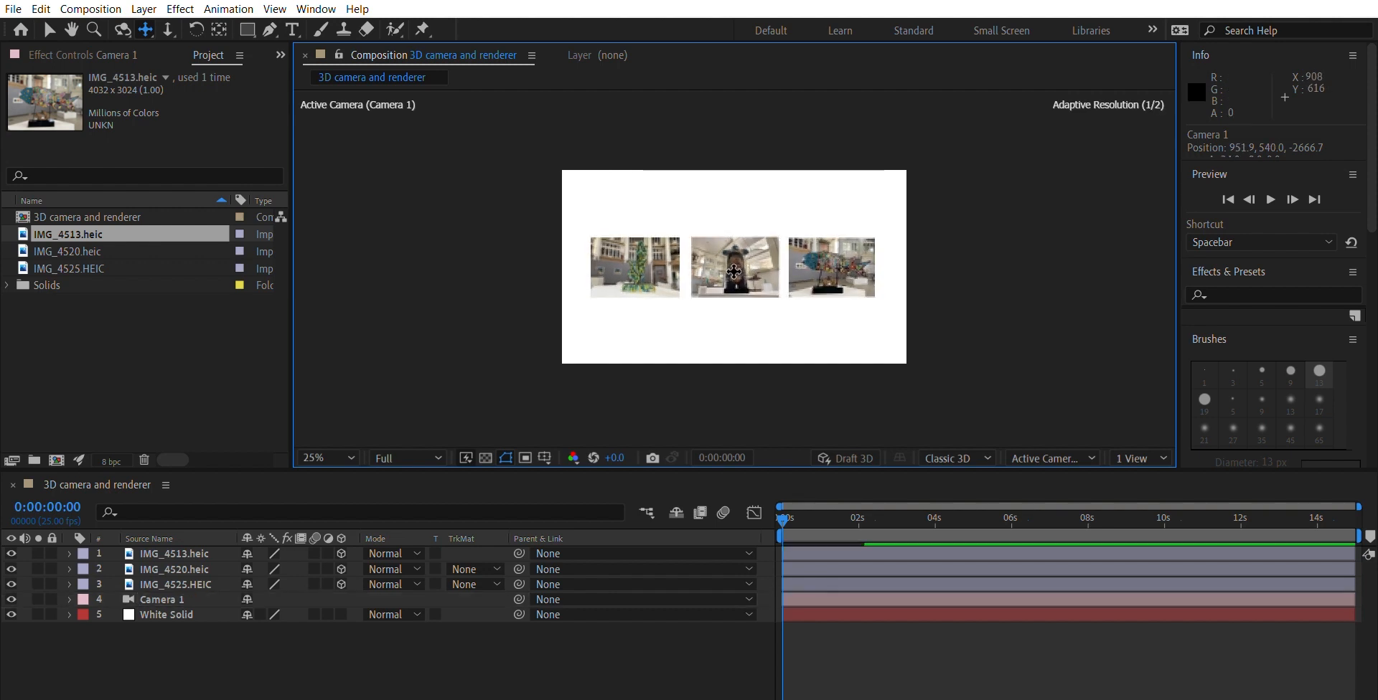
Step: Try orbiting Camera 1 around the image row with the Orbit tool, and undo the orbit
{"action": "left_click", "coordinate": [129, 31]}
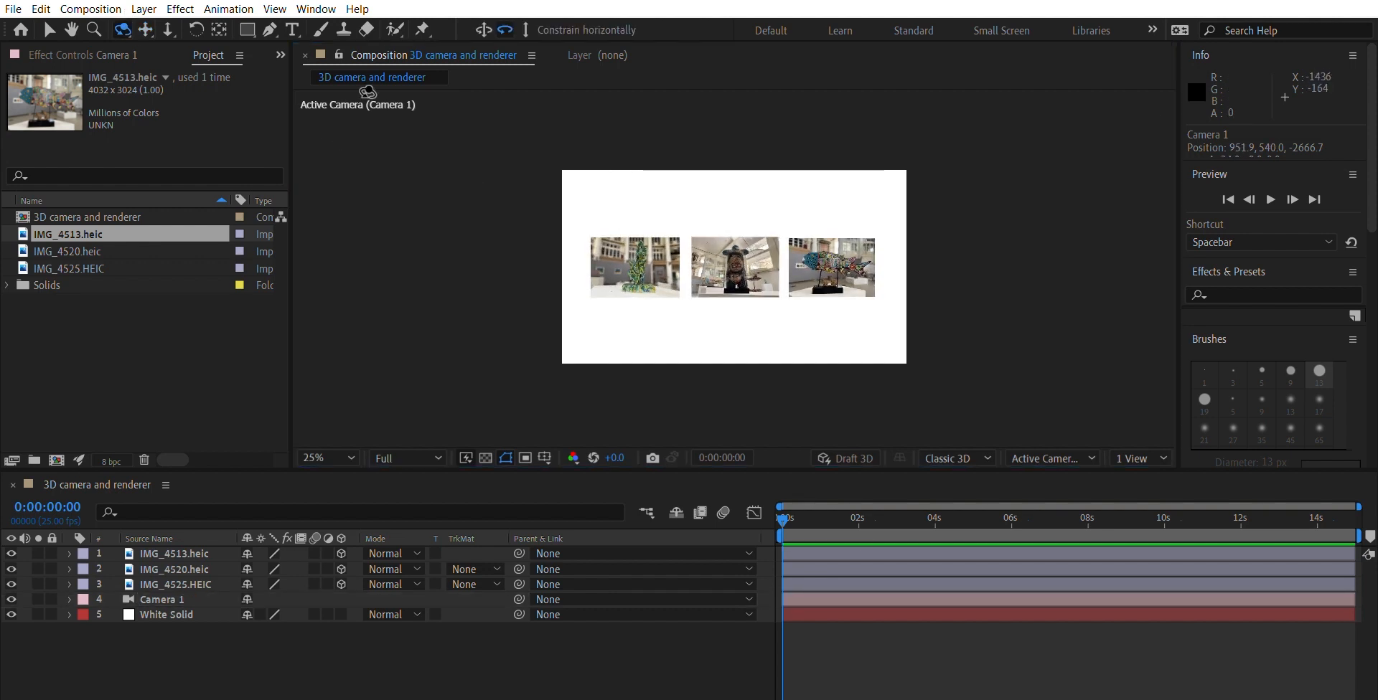
{"action": "left_click_drag", "start_coordinate": [733, 247], "coordinate": [717, 203]}
{"action": "left_click", "coordinate": [483, 30]}
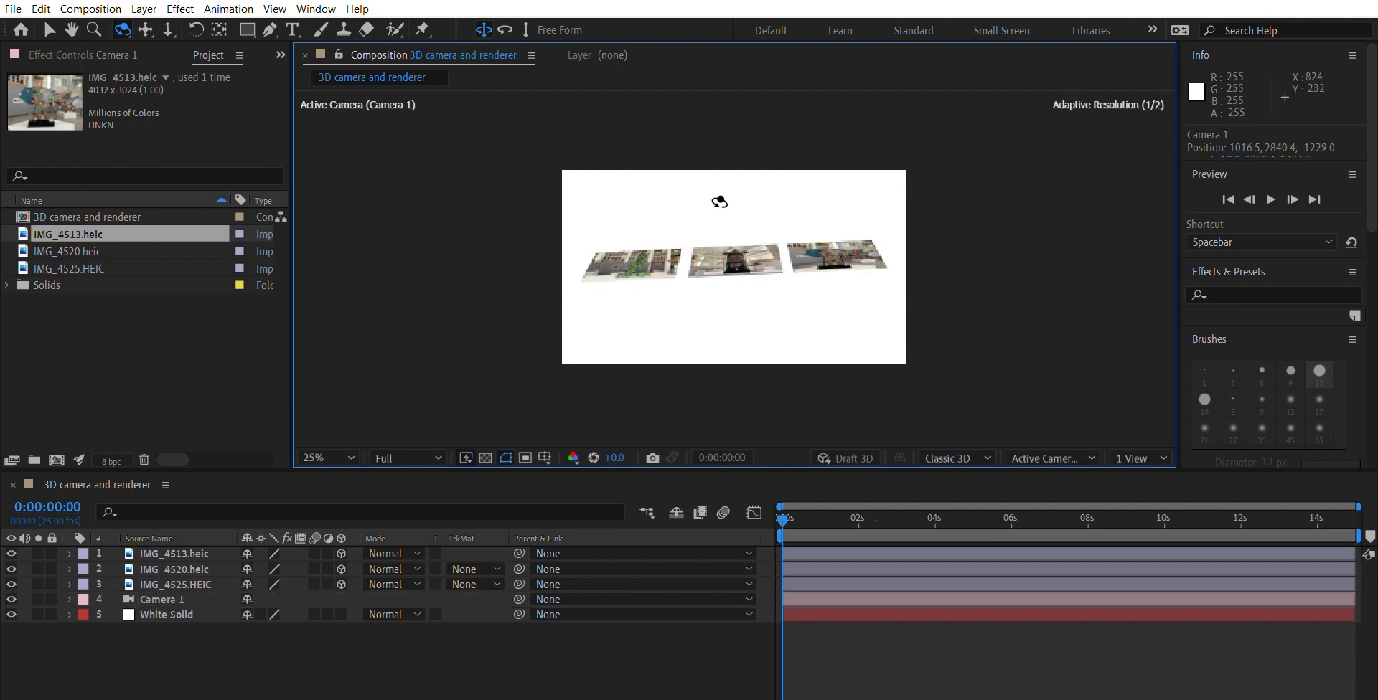
{"action": "key", "text": "ctrl+z"}
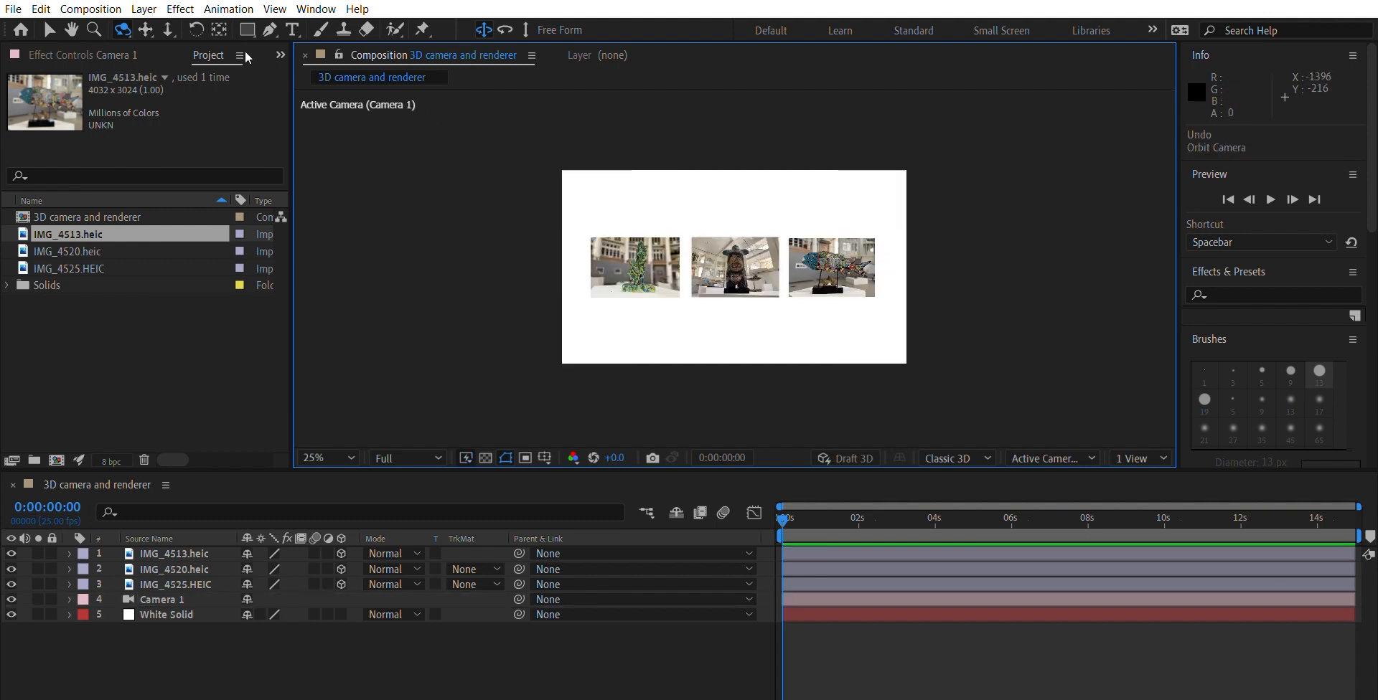
Step: Try dollying Camera 1 away from and toward the images, and undo the dolly
{"action": "left_click", "coordinate": [171, 27]}
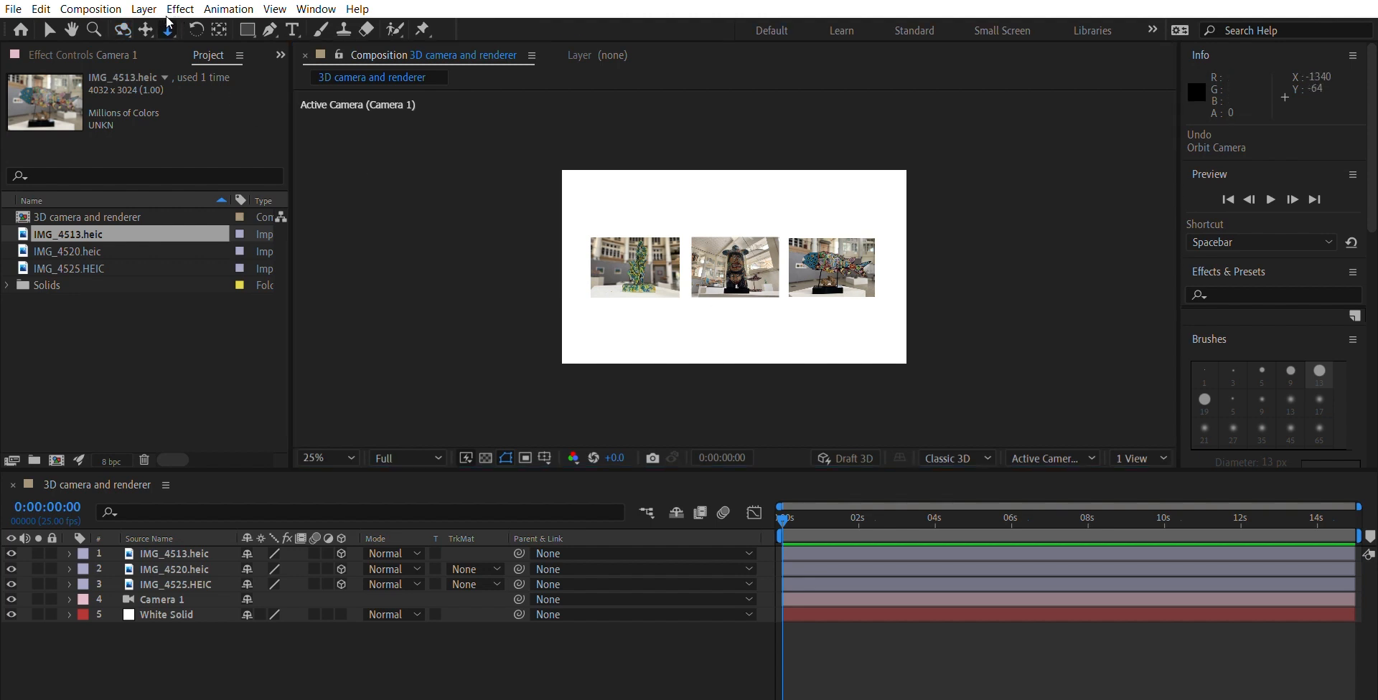
{"action": "left_click_drag", "start_coordinate": [674, 301], "coordinate": [785, 420]}
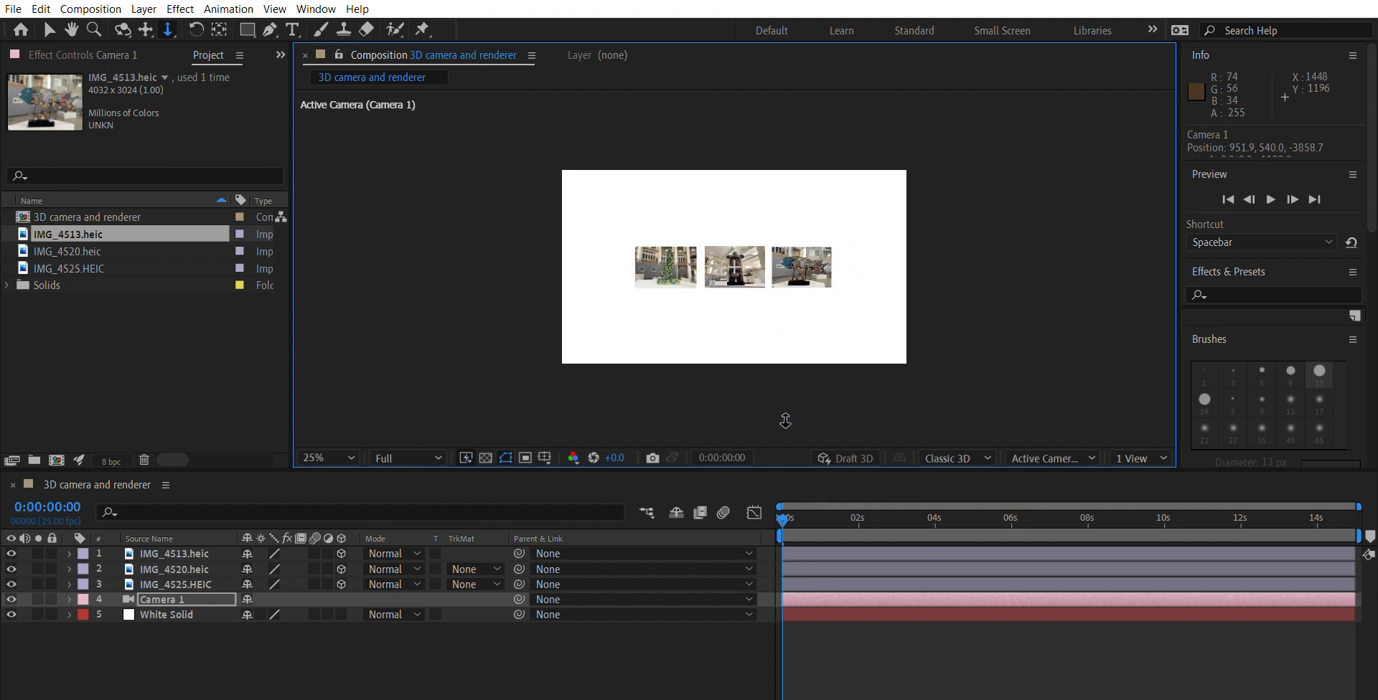
{"action": "left_click_drag", "start_coordinate": [785, 420], "coordinate": [816, 314]}
{"action": "key", "text": "ctrl+z"}
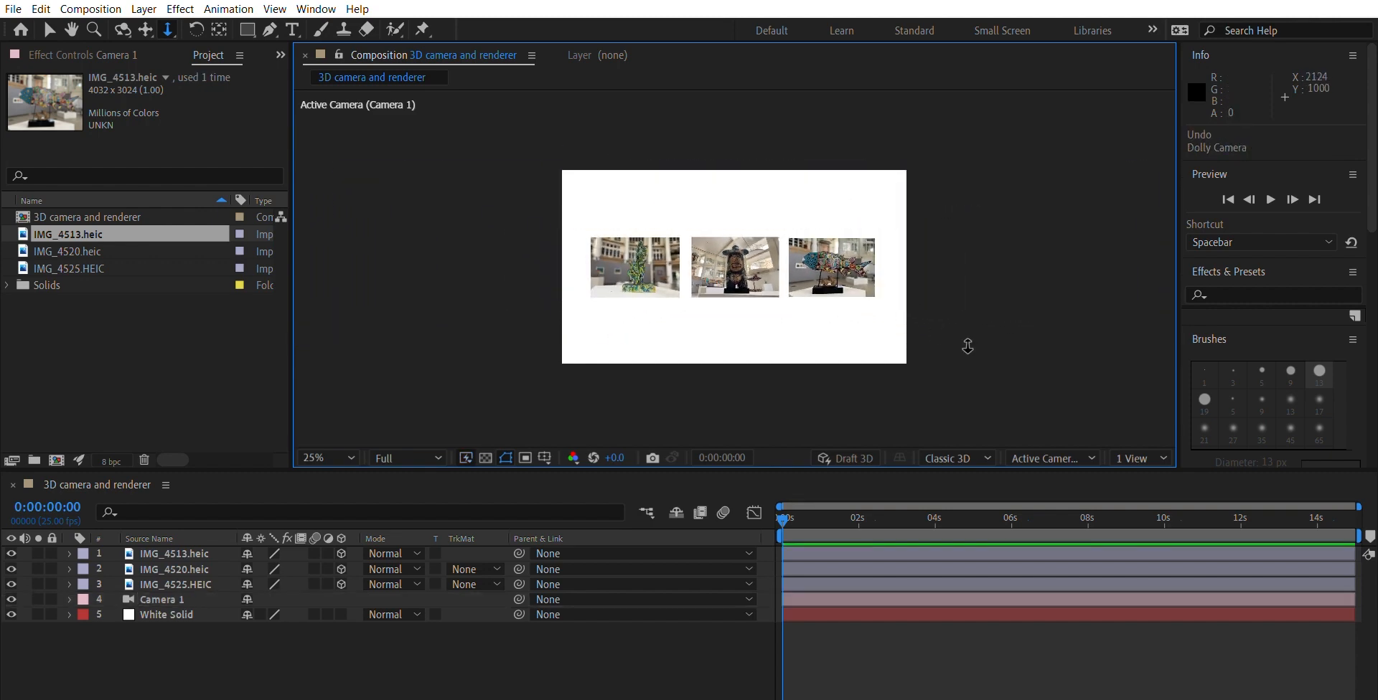
{"action": "left_click", "coordinate": [123, 27]}
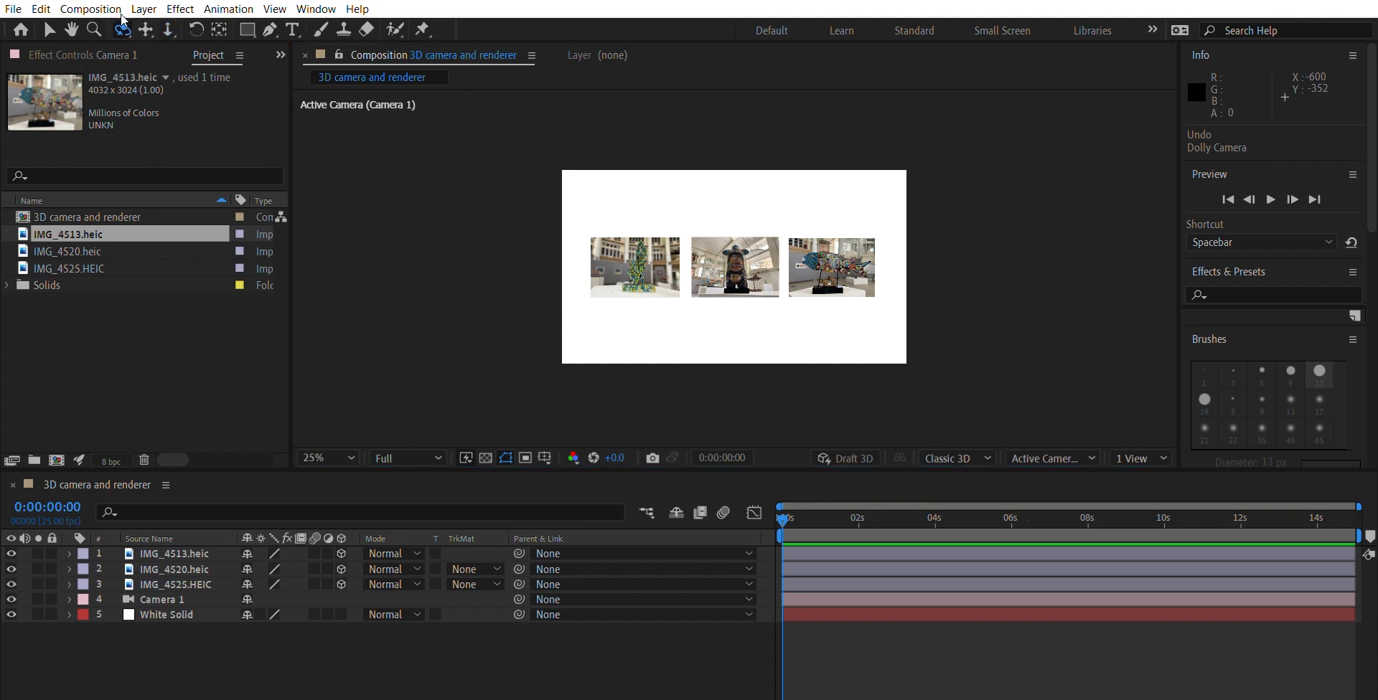
{"action": "left_click", "coordinate": [169, 23]}
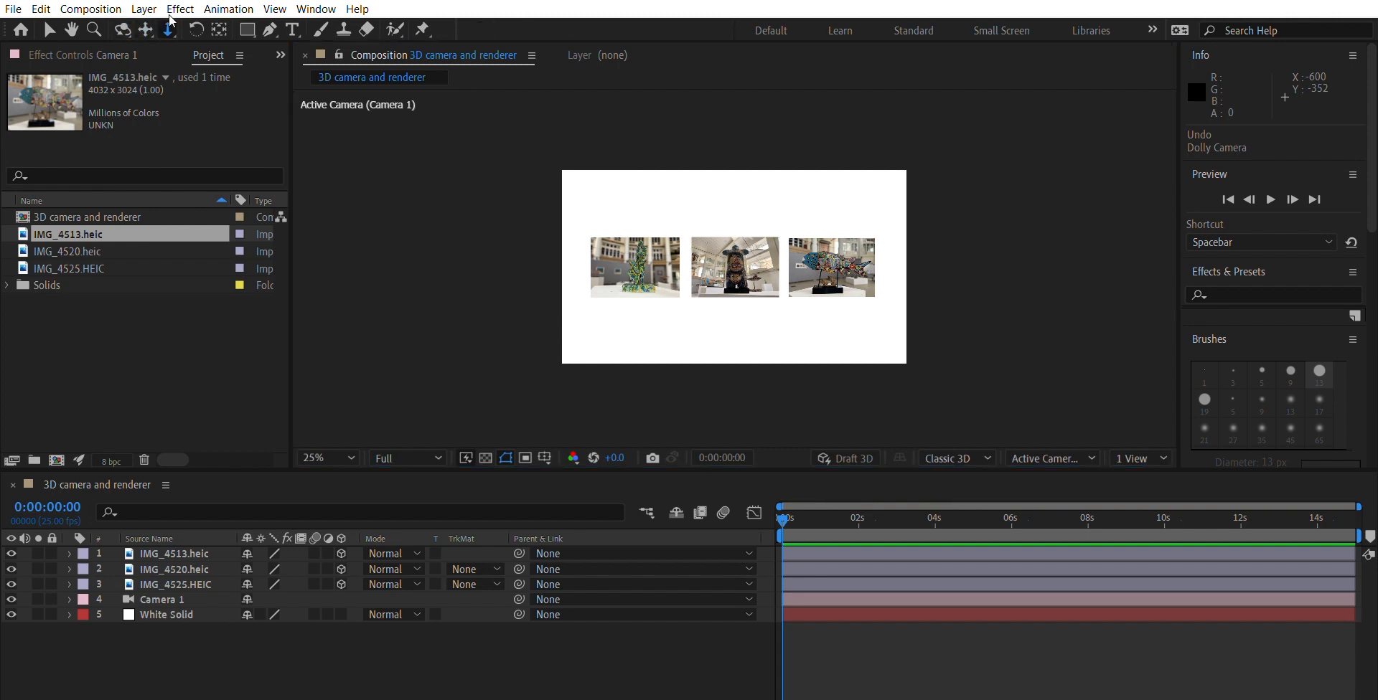
{"action": "left_click", "coordinate": [127, 26]}
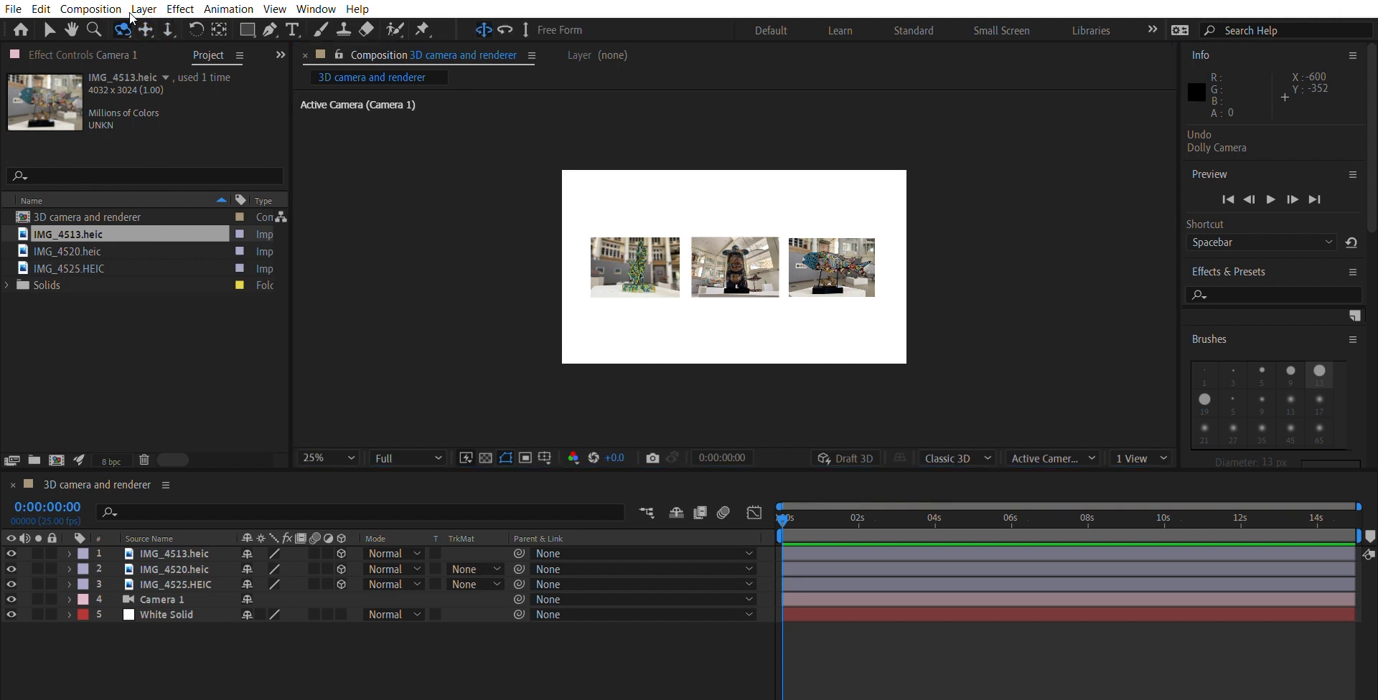
{"action": "left_click", "coordinate": [146, 27]}
{"action": "left_click", "coordinate": [167, 27]}
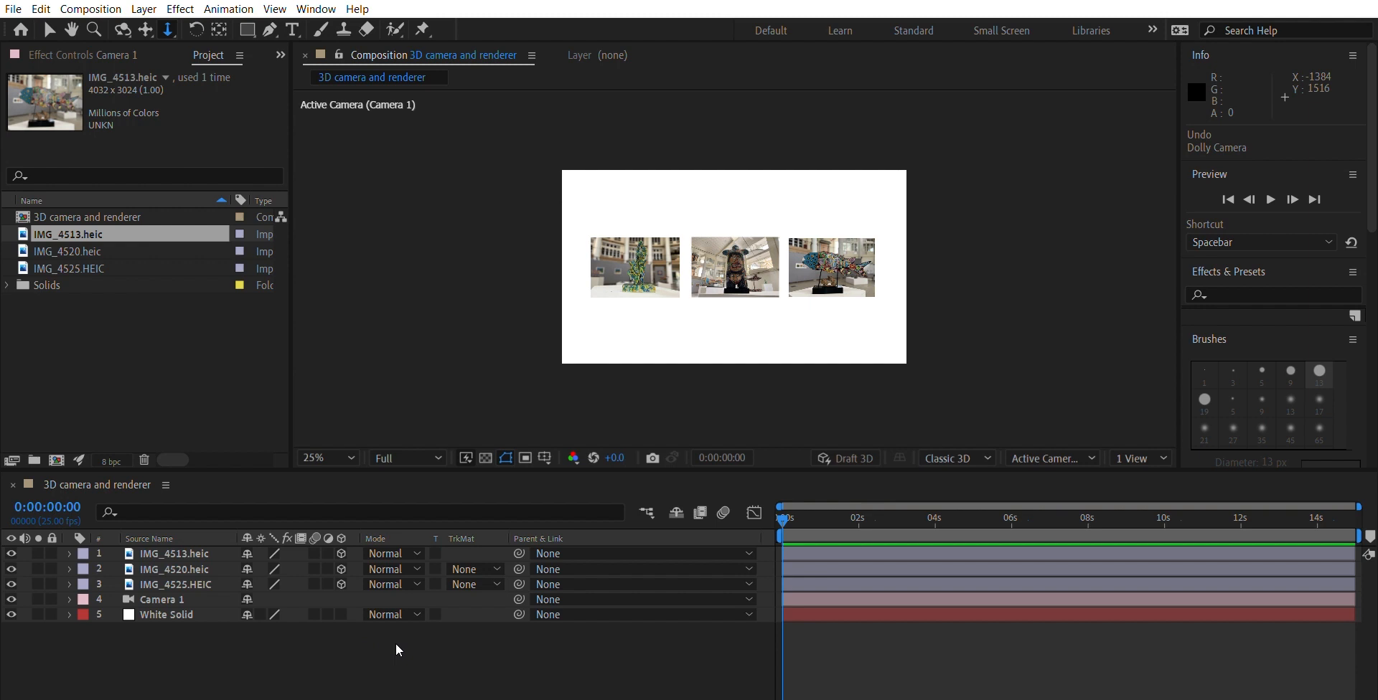
Step: Examine the Camera Options of Camera 1, including zoom, depth of field, focus distance and aperture
{"action": "left_click", "coordinate": [69, 597]}
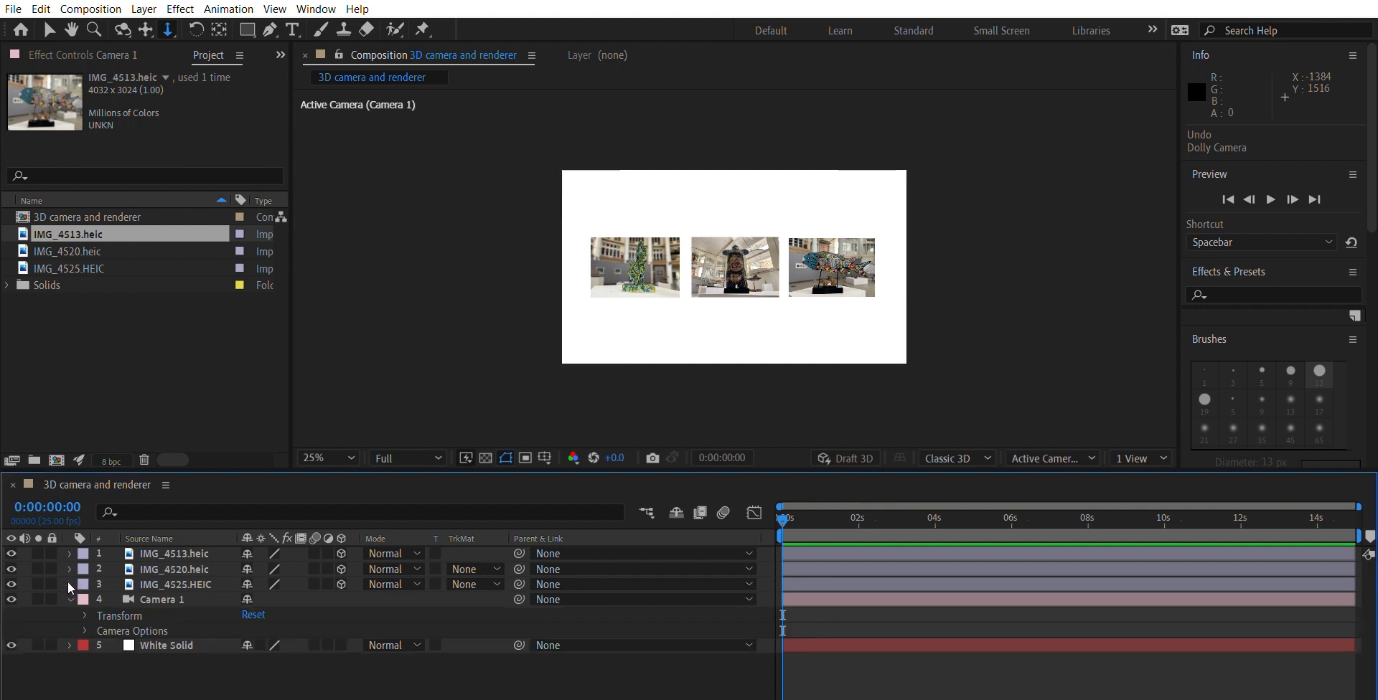
{"action": "left_click", "coordinate": [85, 626]}
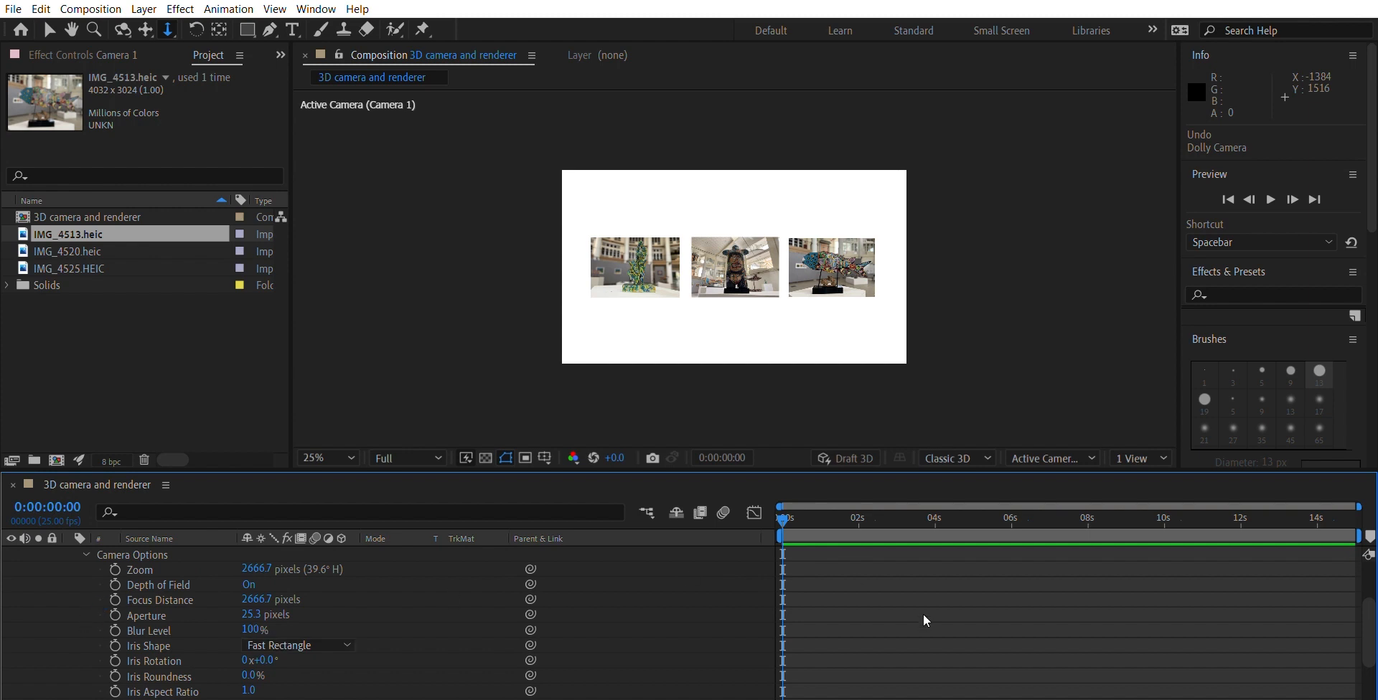
{"action": "left_click_drag", "start_coordinate": [1371, 611], "coordinate": [1371, 574]}
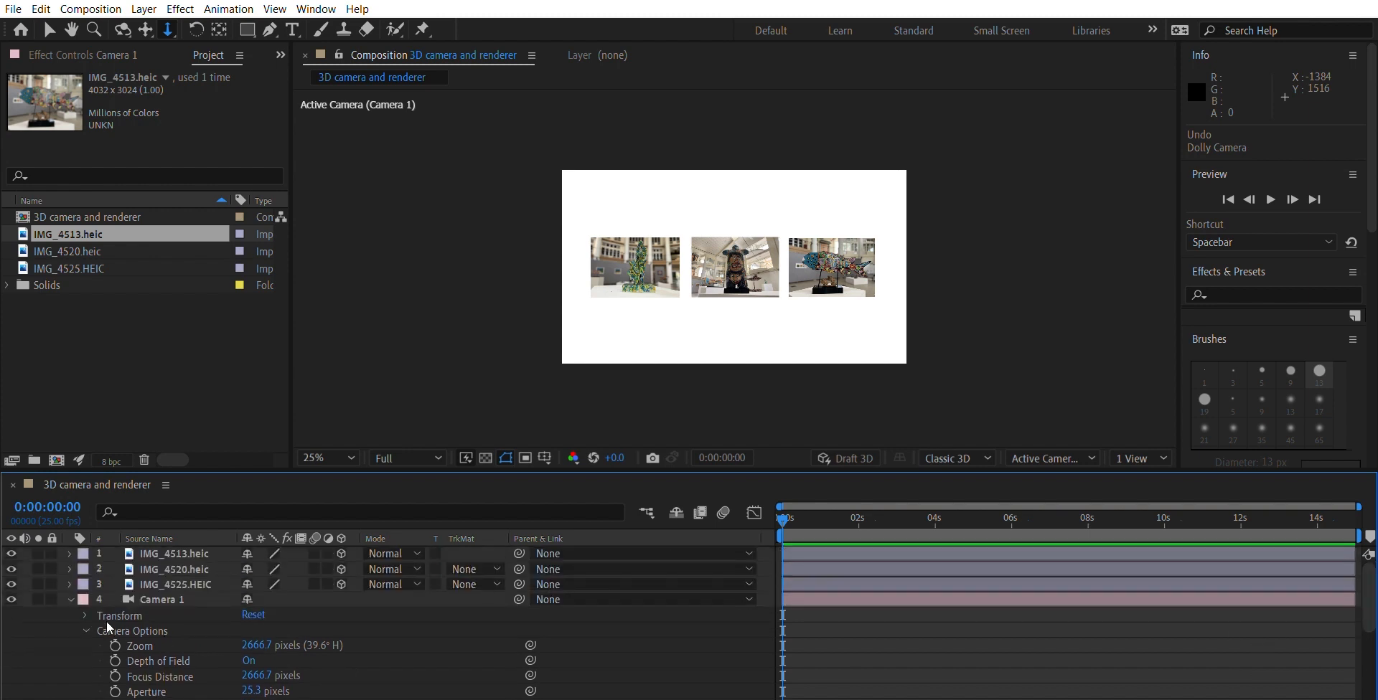
{"action": "left_click", "coordinate": [86, 630]}
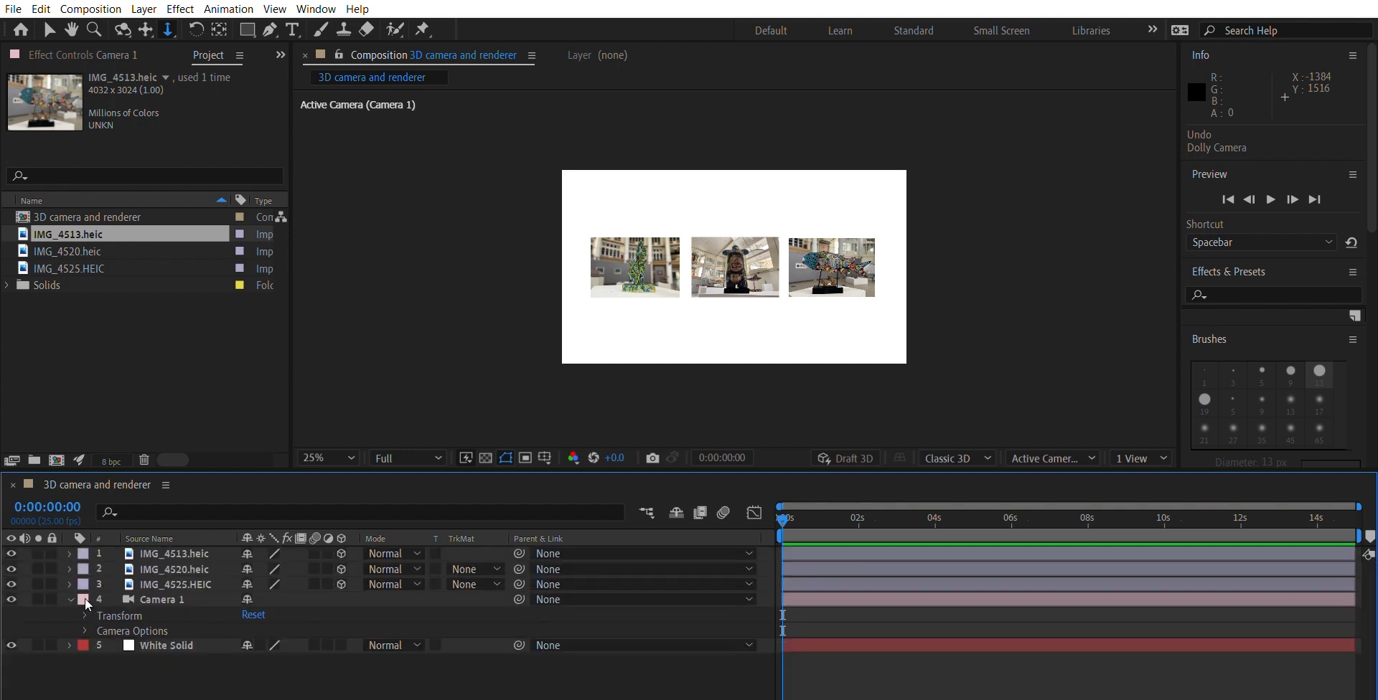
Step: Start keyframing all Camera 1 transform properties, from Point of Interest to Z Rotation, at 0:00:00:00
{"action": "left_click", "coordinate": [86, 615]}
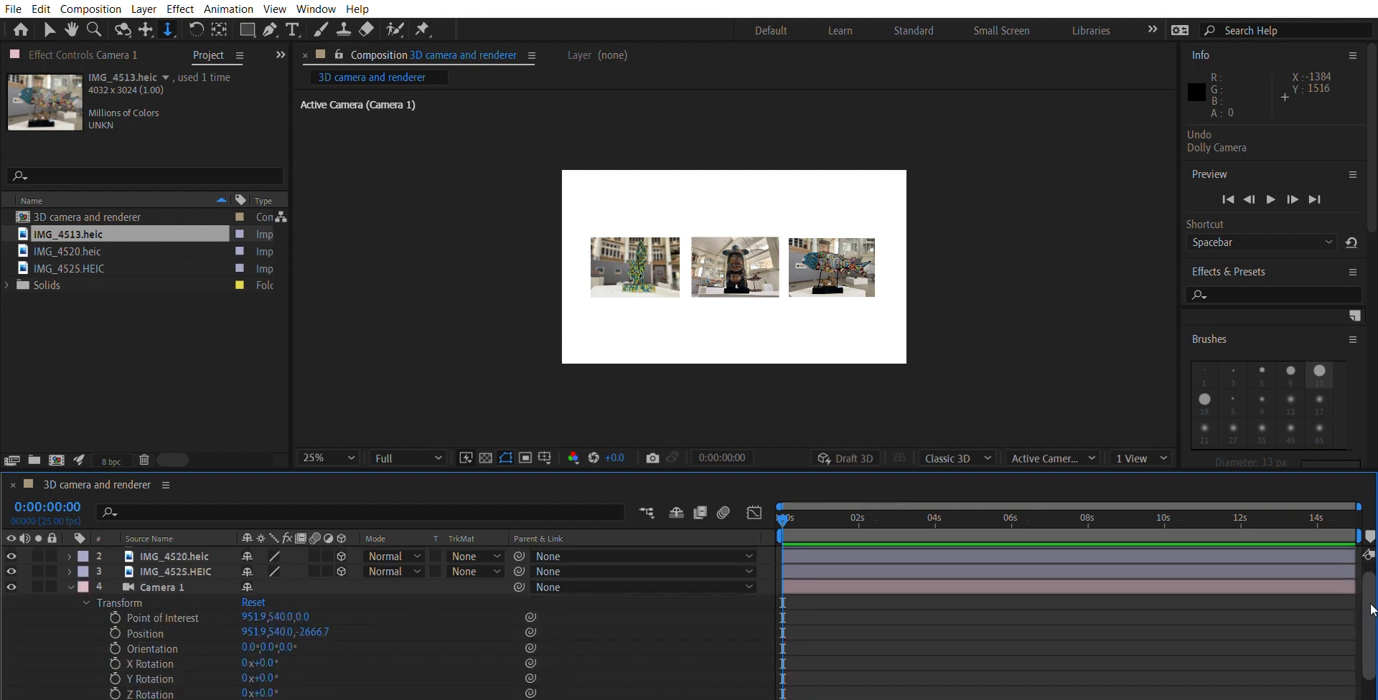
{"action": "left_click_drag", "start_coordinate": [1370, 605], "coordinate": [1376, 639]}
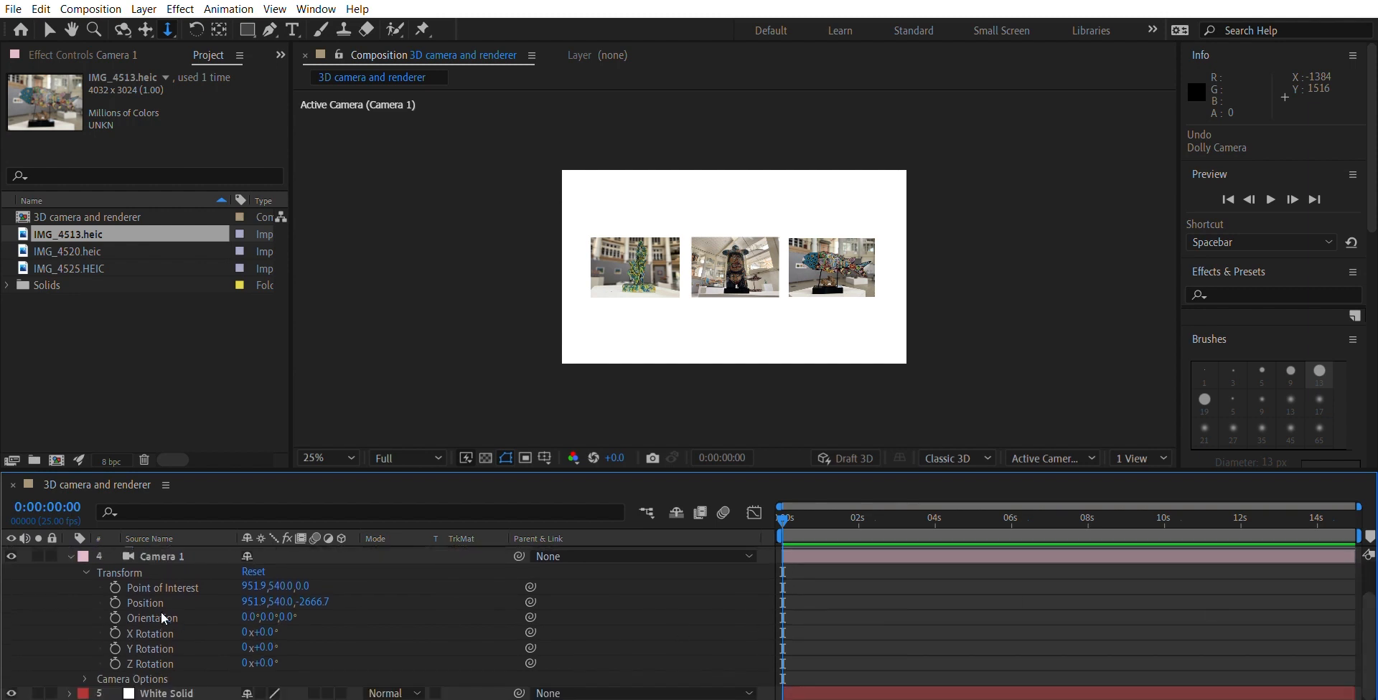
{"action": "left_click", "coordinate": [136, 572]}
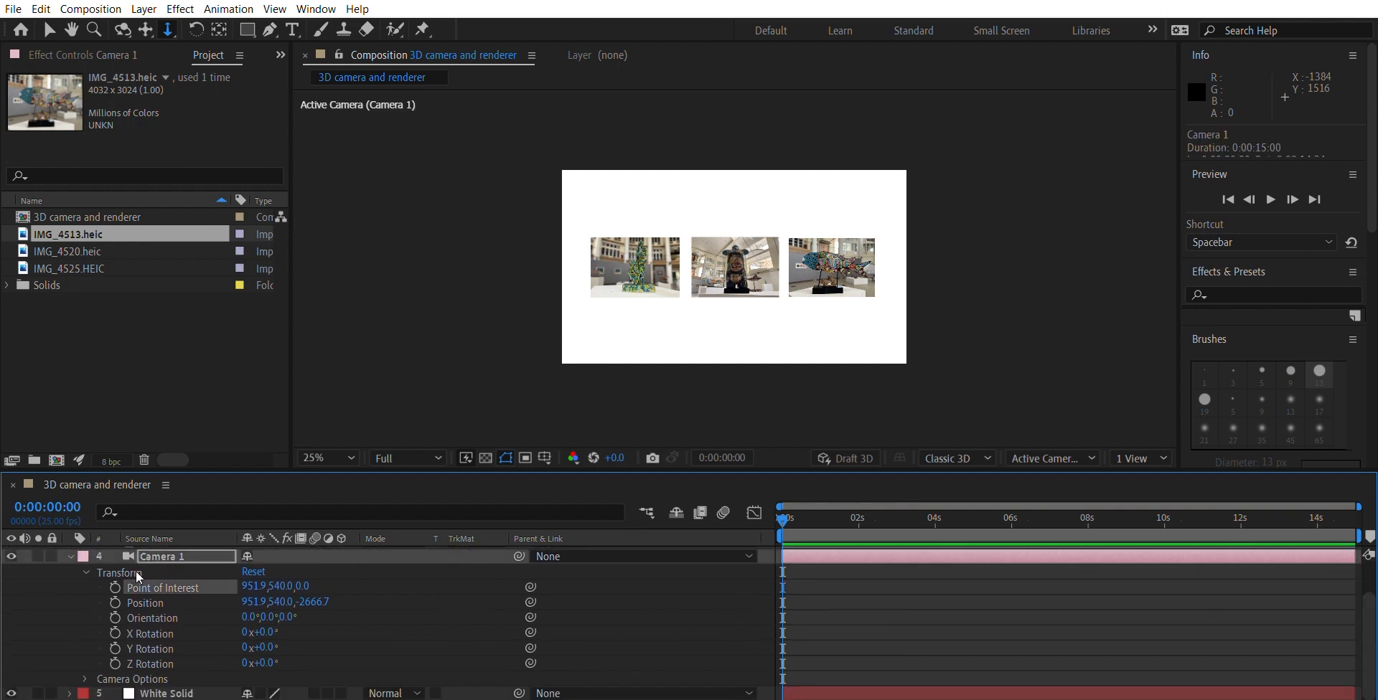
{"action": "left_click", "coordinate": [156, 649], "text": "shift"}
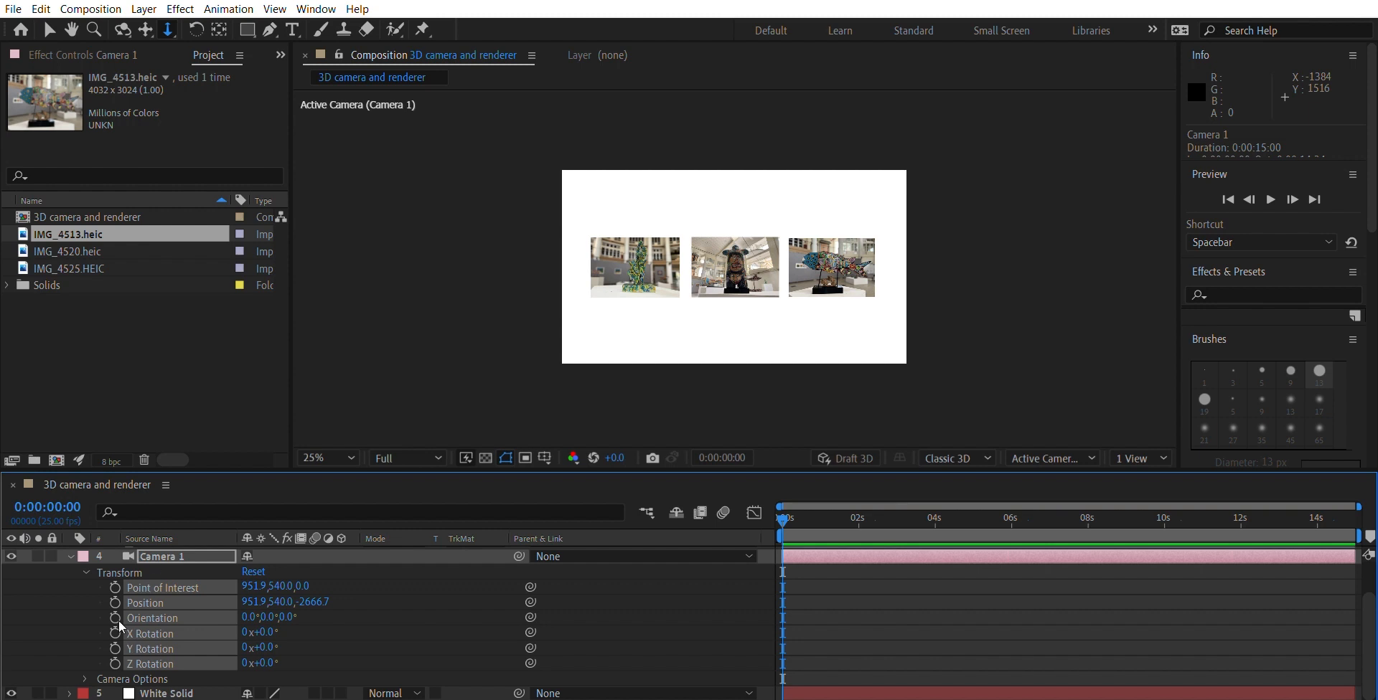
{"action": "left_click", "coordinate": [115, 584]}
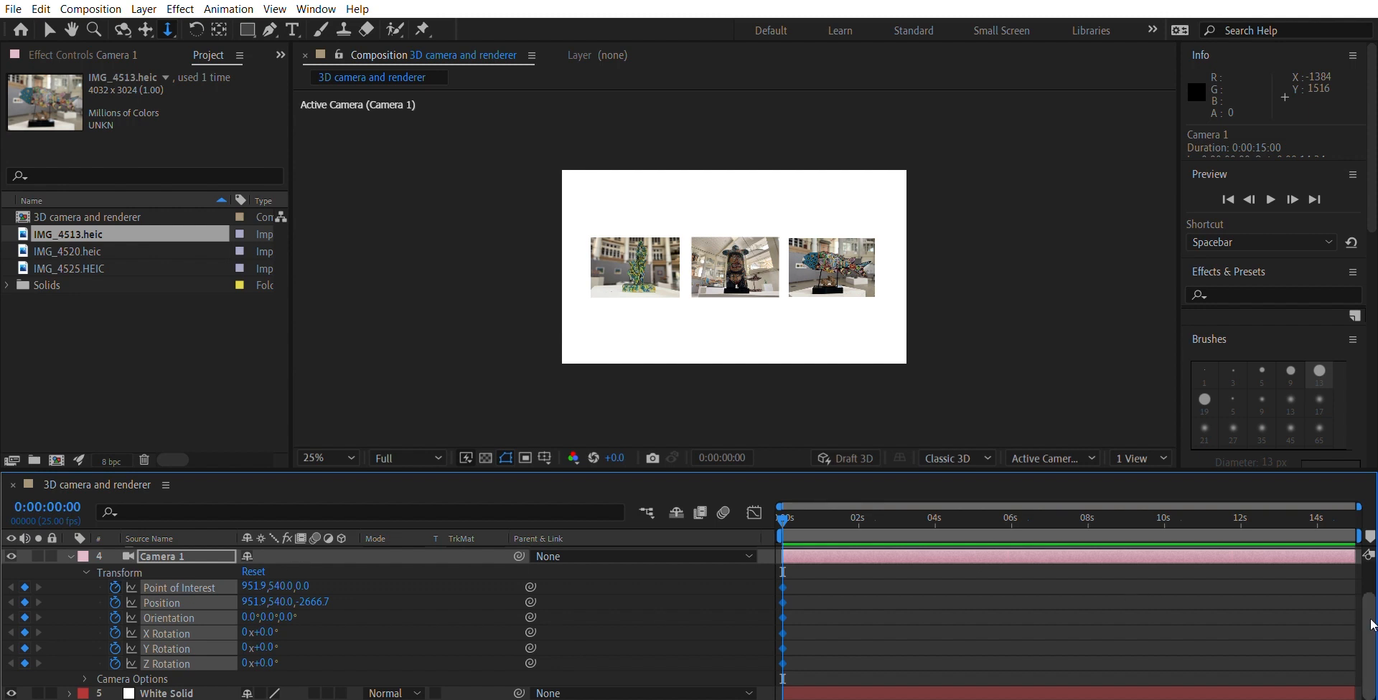
Step: Move the current time to 0:00:02:00
{"action": "left_click_drag", "start_coordinate": [1372, 625], "coordinate": [1377, 600]}
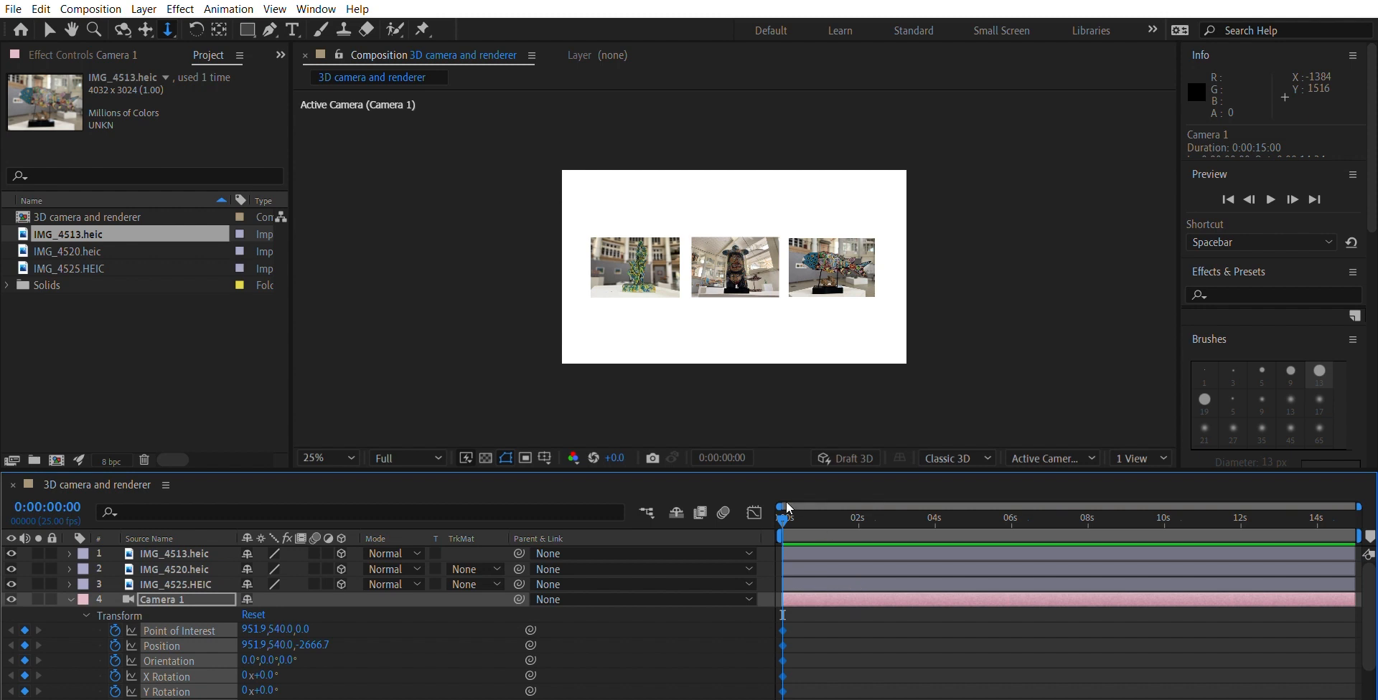
{"action": "mouse_move", "coordinate": [783, 512]}
{"action": "left_mouse_down"}
{"action": "mouse_move", "coordinate": [838, 514]}
{"action": "mouse_move", "coordinate": [775, 509]}
{"action": "left_mouse_up"}
{"action": "left_click_drag", "start_coordinate": [791, 513], "coordinate": [862, 521]}
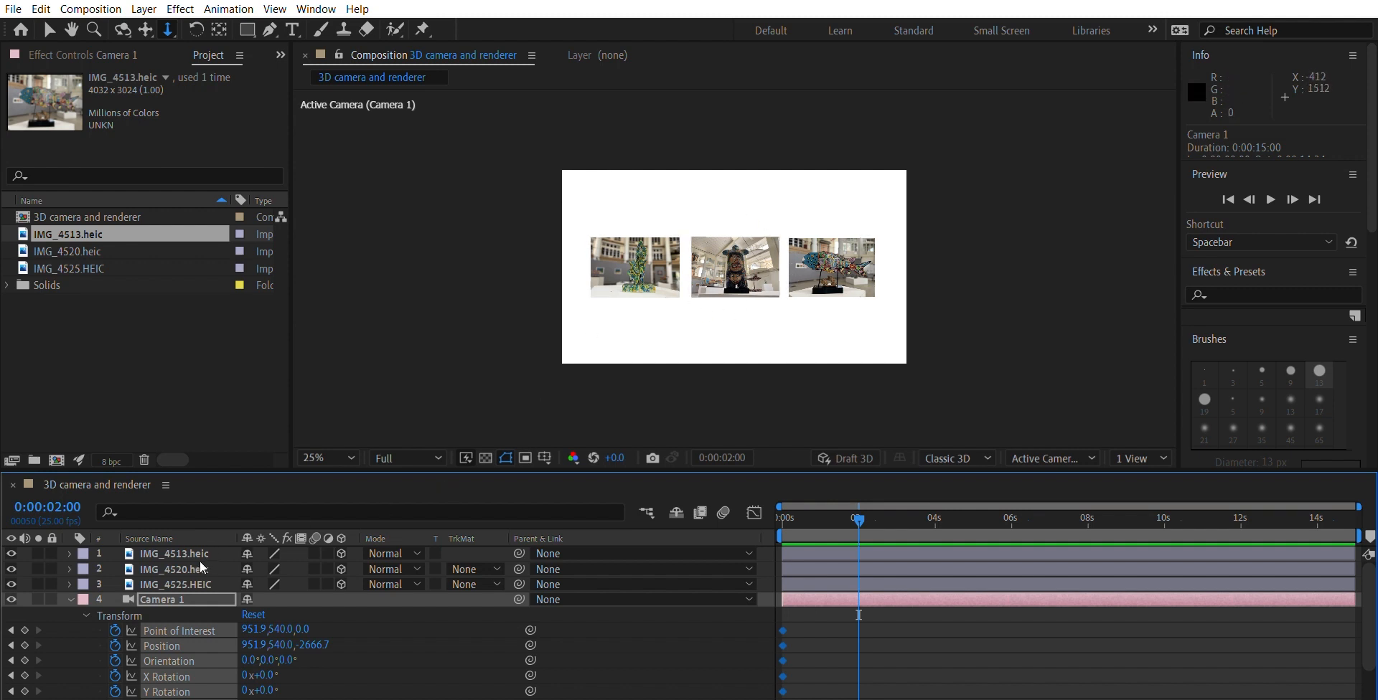
Step: In Custom View 1, move IMG_4525.HEIC along its Z axis toward the camera to about -392
{"action": "key", "text": "ctrl+Up"}
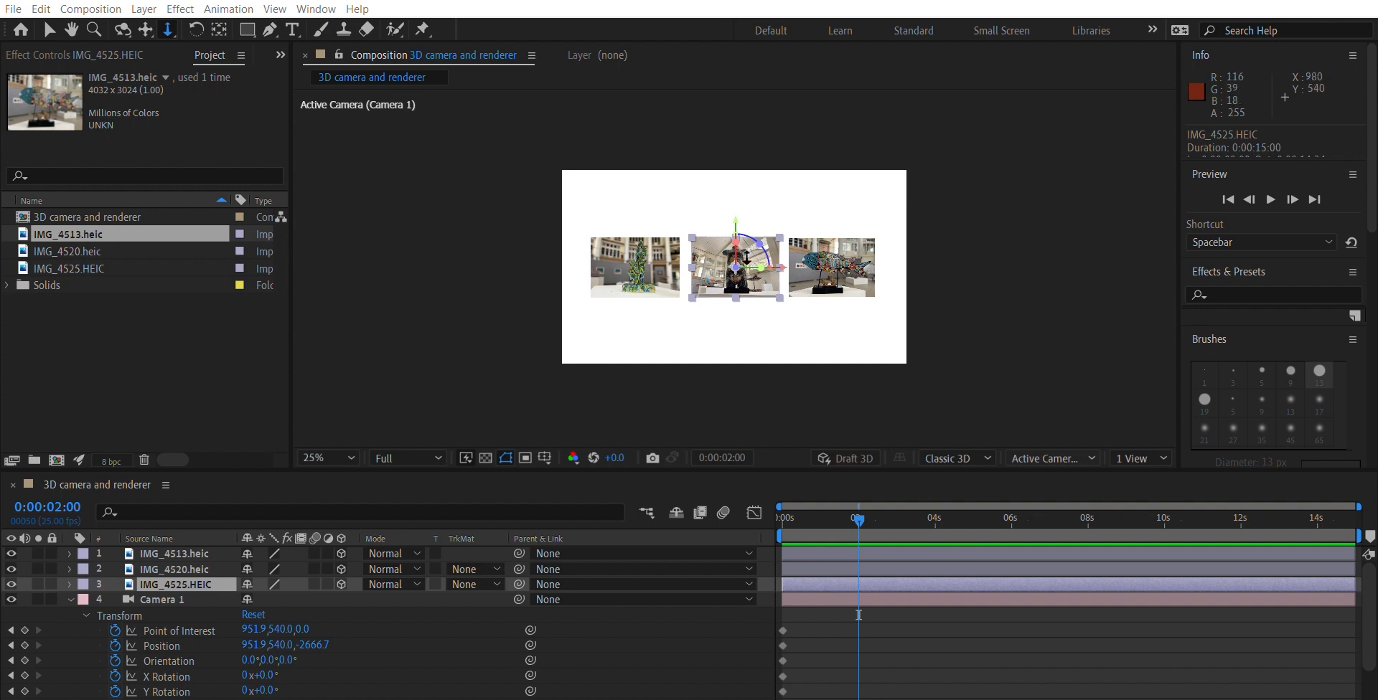
{"action": "left_click", "coordinate": [207, 572]}
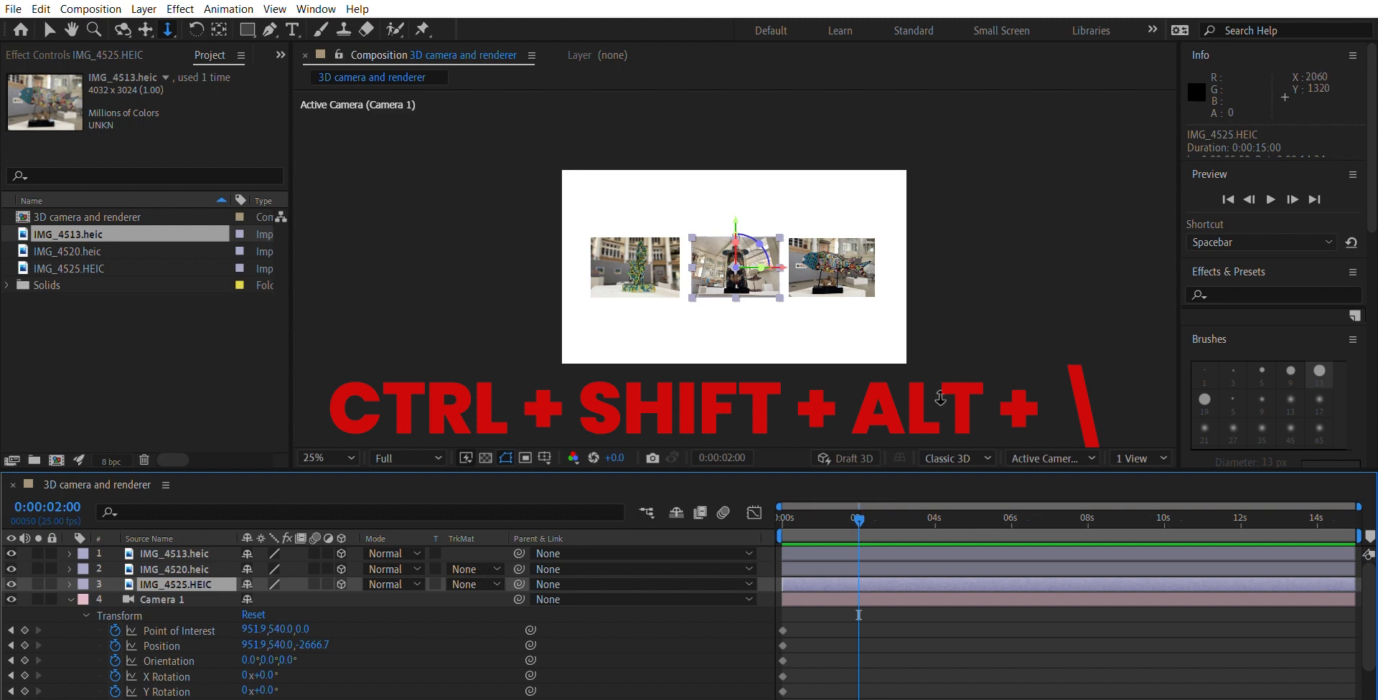
{"action": "left_click", "coordinate": [1091, 453]}
{"action": "left_click", "coordinate": [1098, 327]}
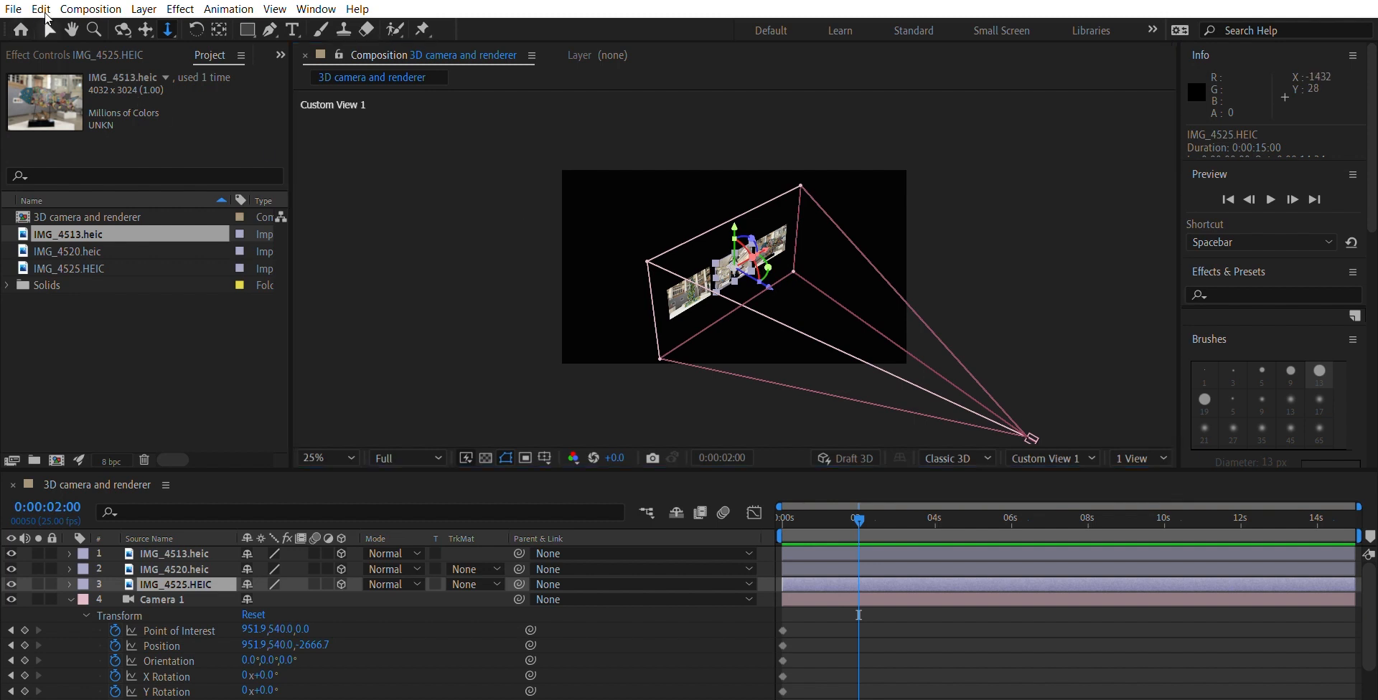
{"action": "left_click", "coordinate": [49, 29]}
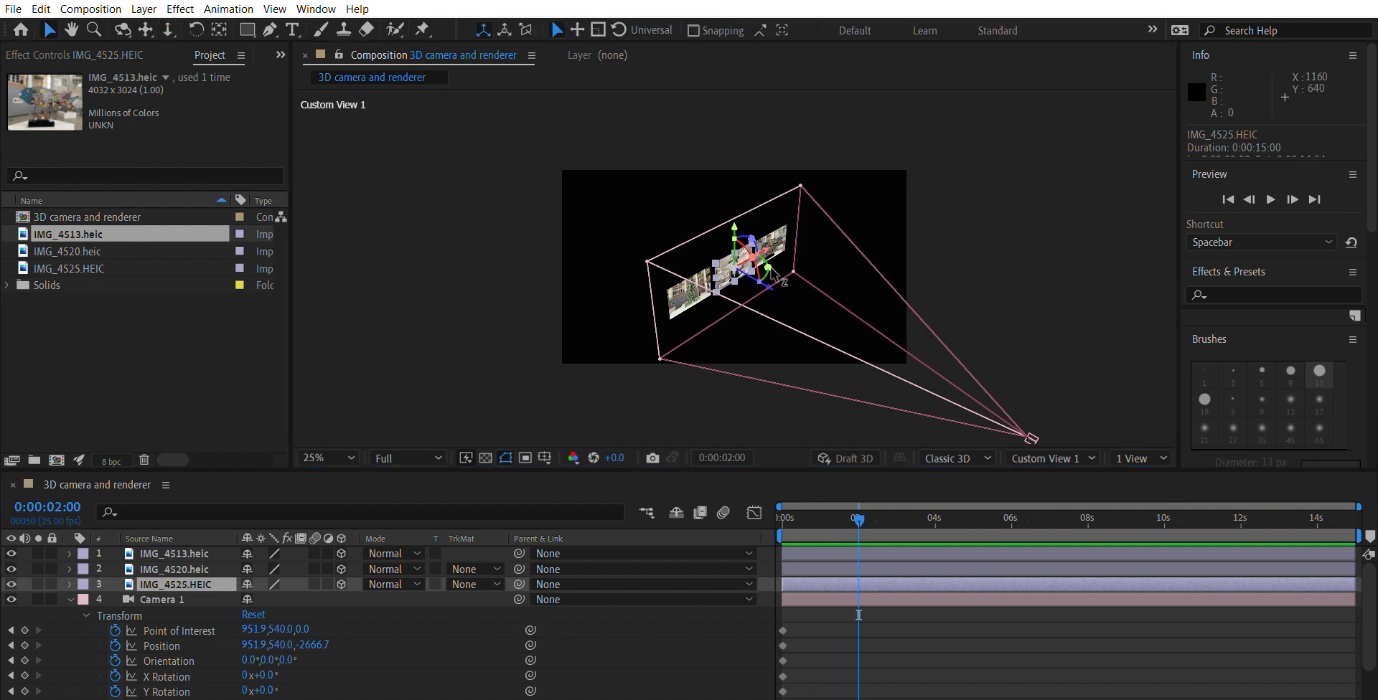
{"action": "left_click_drag", "start_coordinate": [772, 274], "coordinate": [807, 297]}
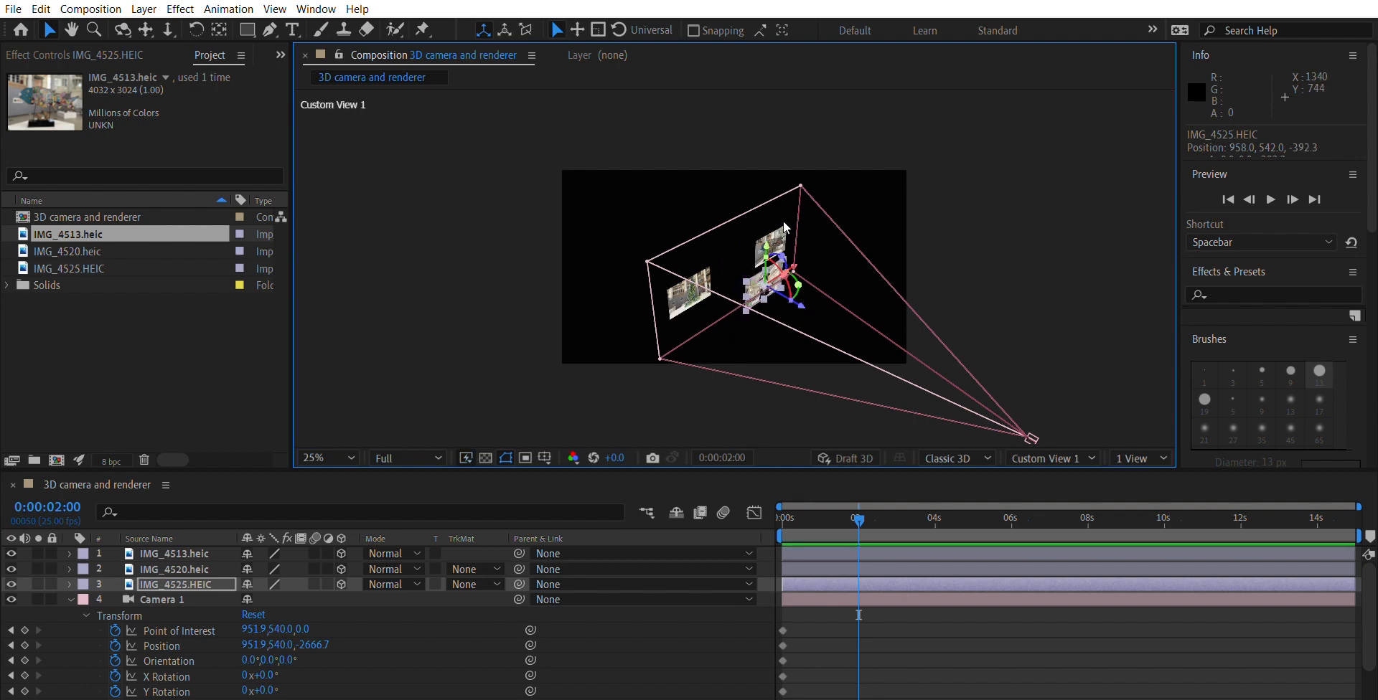
Step: Move IMG_4513.heic along its Z axis away from the camera to about 839
{"action": "left_click", "coordinate": [782, 221]}
{"action": "left_click_drag", "start_coordinate": [812, 250], "coordinate": [751, 230]}
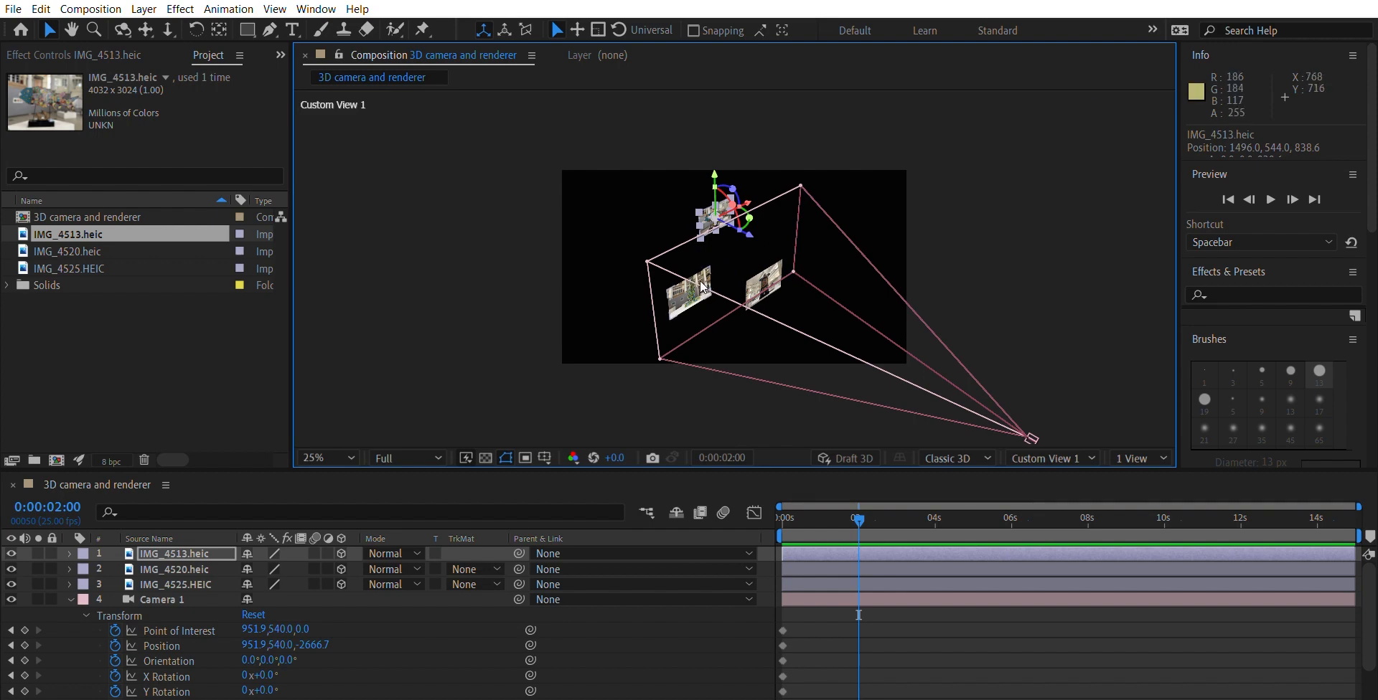
Step: In Custom View 1, shift IMG_4513.heic to about 718 and IMG_4525.HEIC to about -458 along their Z axes
{"action": "left_click_drag", "start_coordinate": [753, 228], "coordinate": [759, 228]}
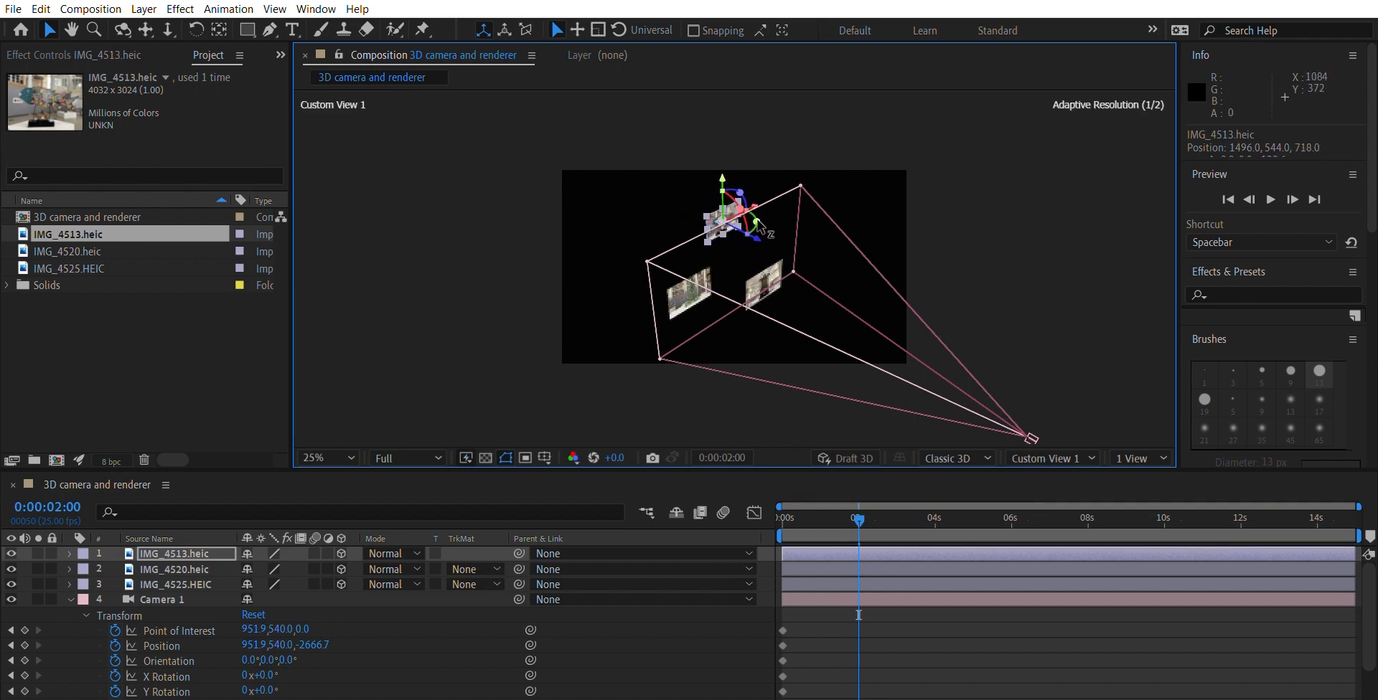
{"action": "left_click", "coordinate": [767, 271]}
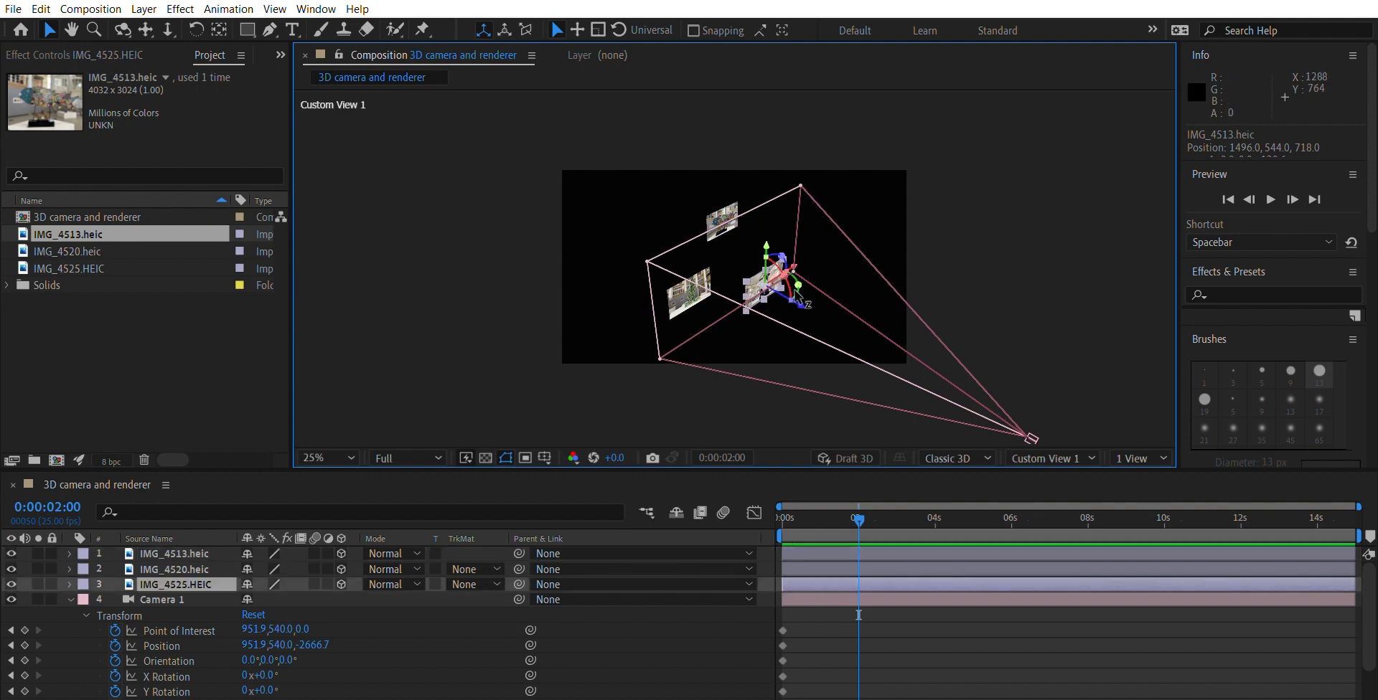
{"action": "left_click_drag", "start_coordinate": [798, 294], "coordinate": [810, 295]}
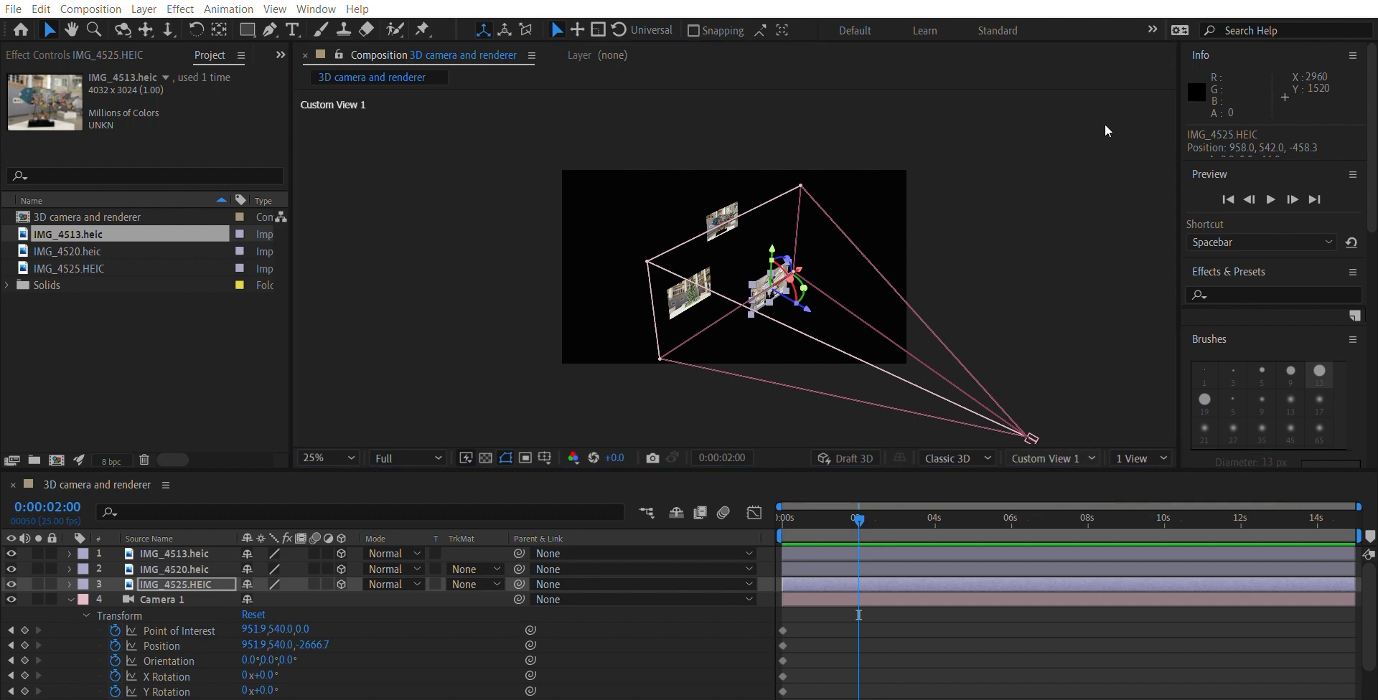
Step: In the Active Camera view, make Camera 1 look at IMG_4525.HEIC at 0:00:02:00 so the image fills the frame height
{"action": "key", "text": "F12"}
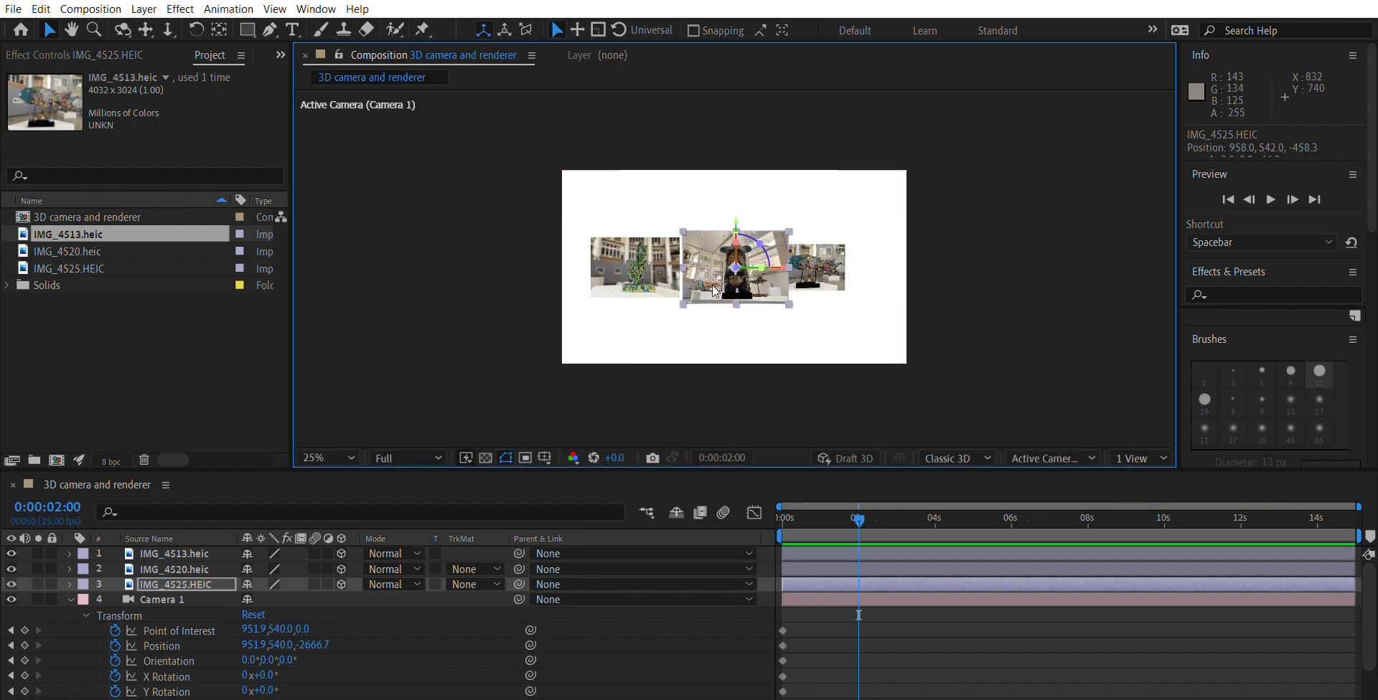
{"action": "left_click", "coordinate": [1016, 390]}
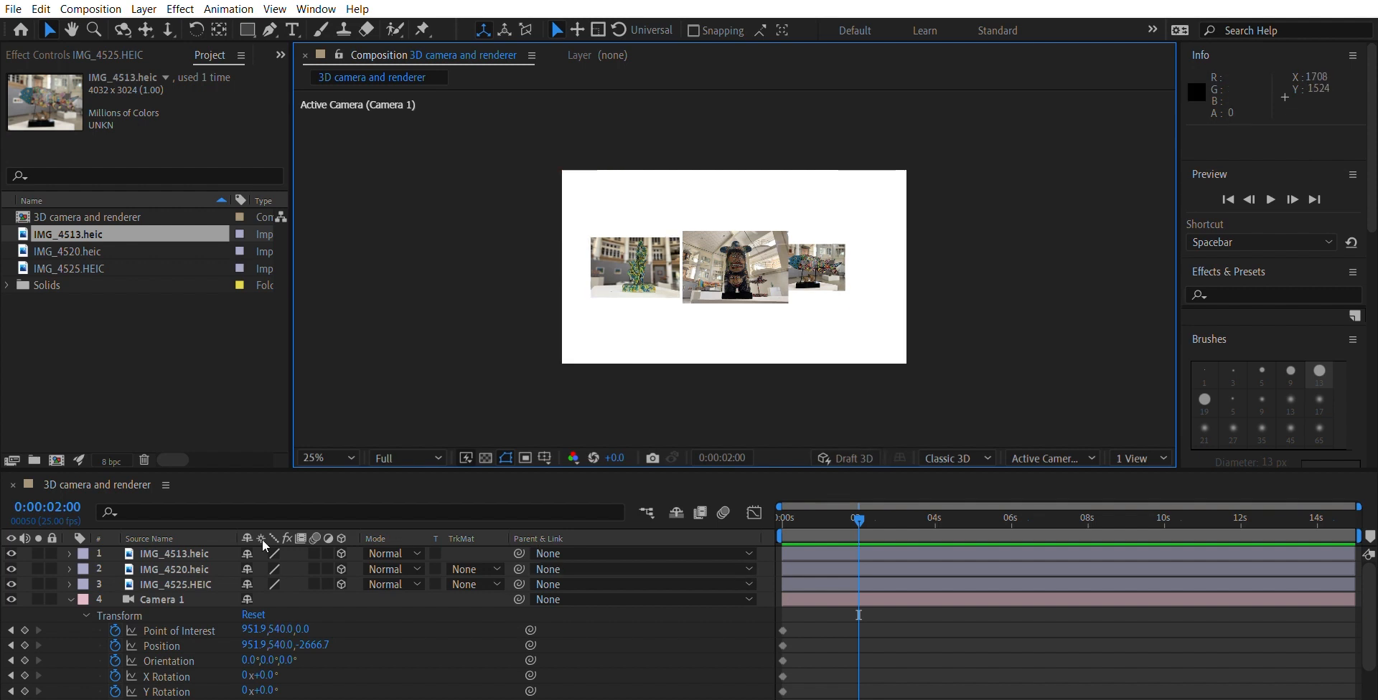
{"action": "left_click", "coordinate": [213, 579]}
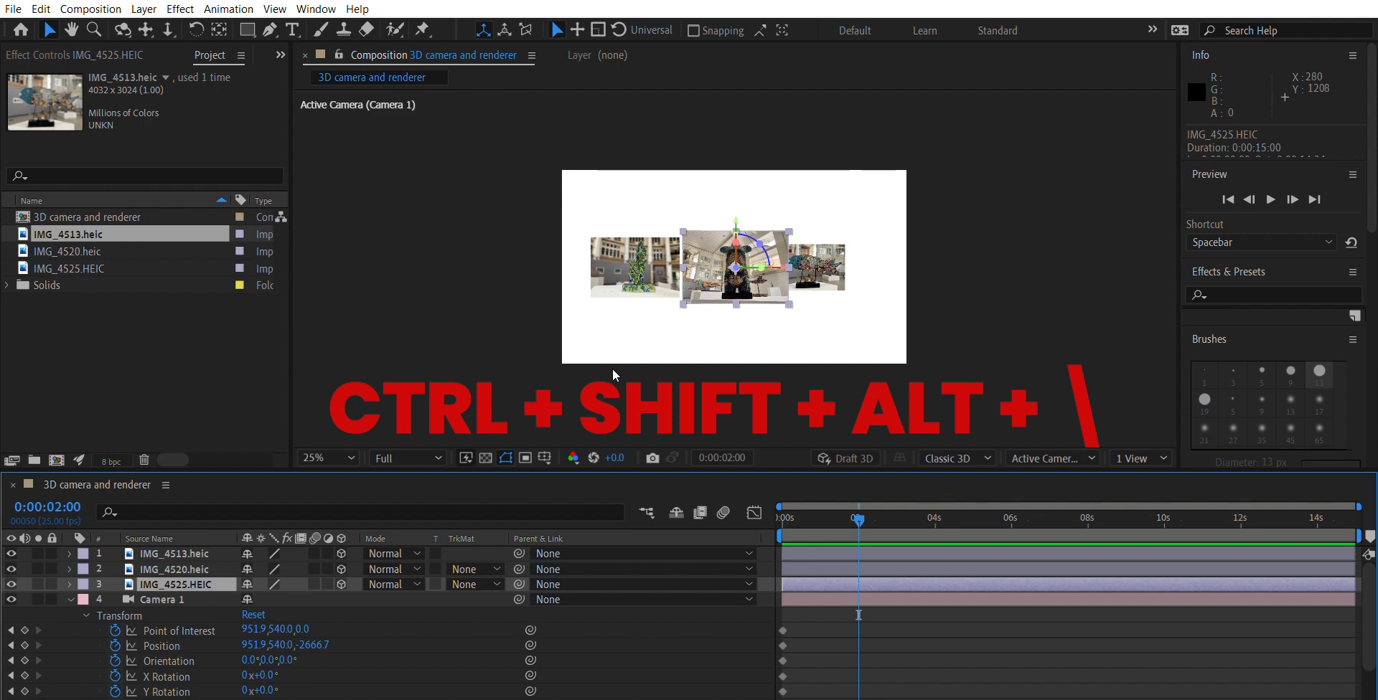
{"action": "key", "text": "ctrl+alt+shift+backslash"}
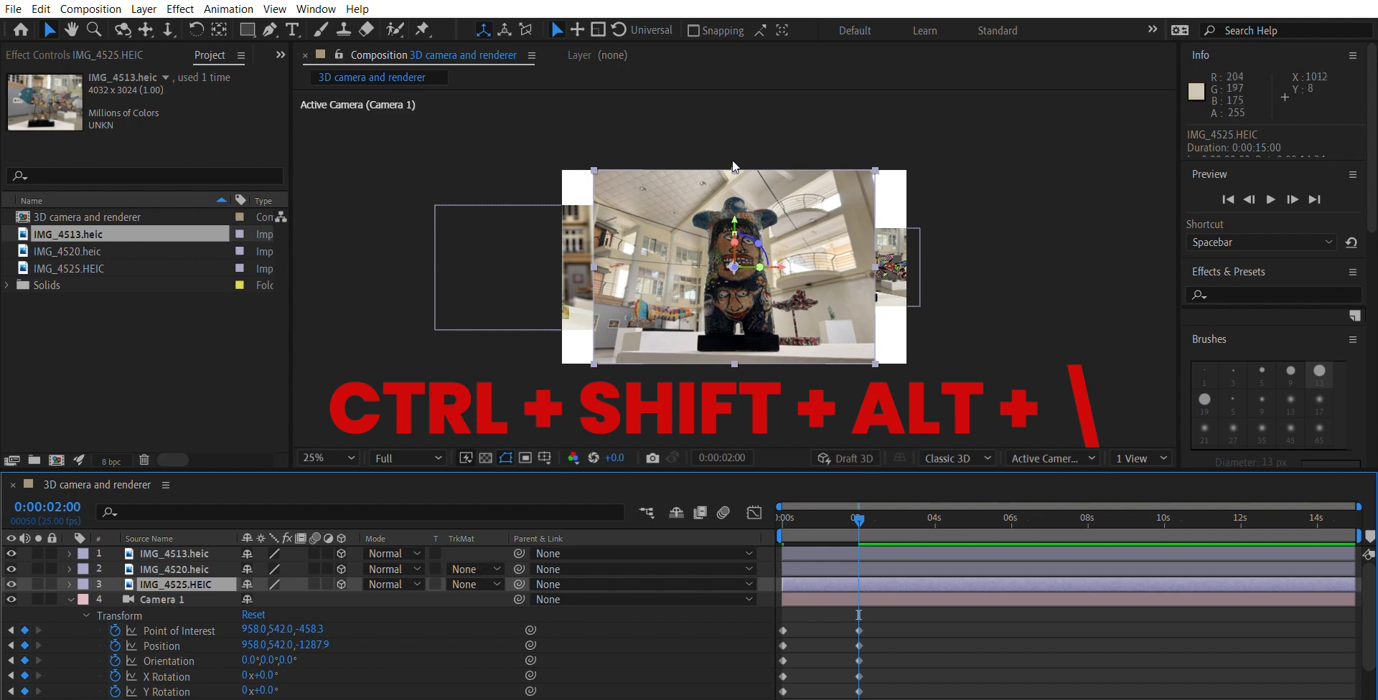
{"action": "scroll", "coordinate": [903, 374], "scroll_direction": "up", "scroll_amount": 2}
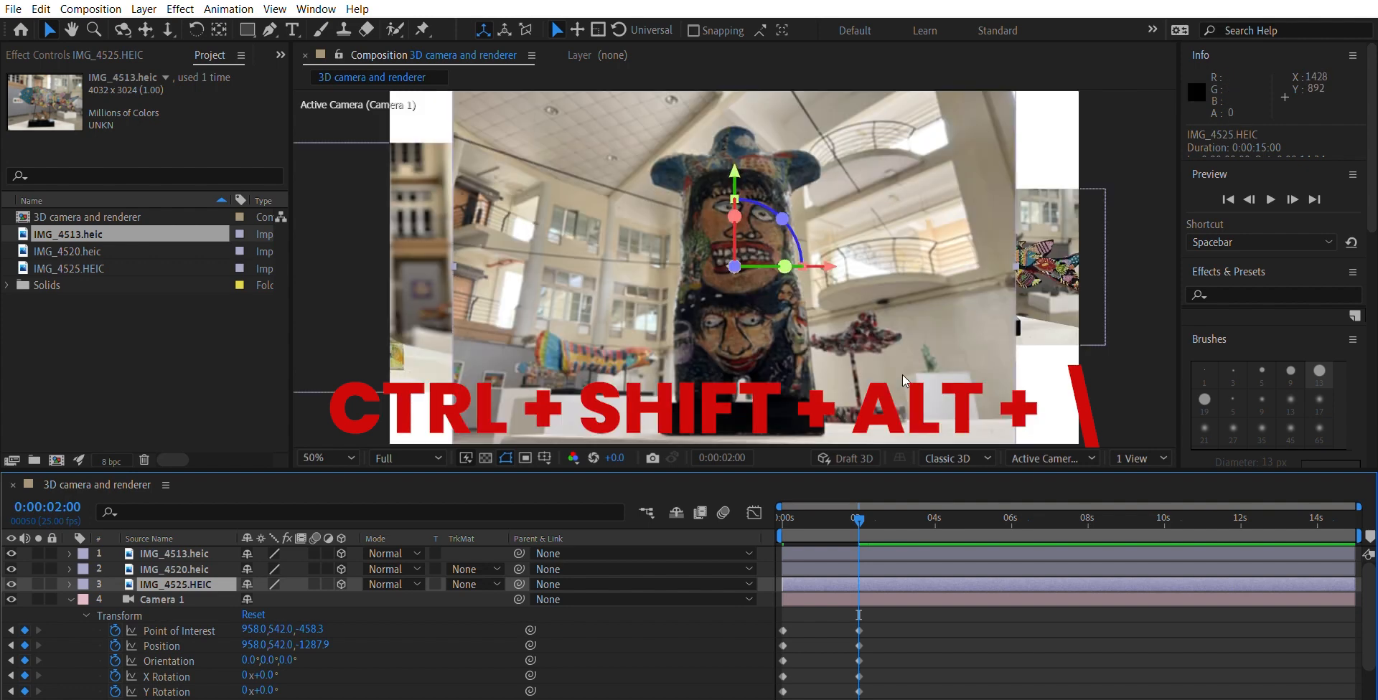
{"action": "scroll", "coordinate": [902, 374], "scroll_direction": "down", "scroll_amount": 2}
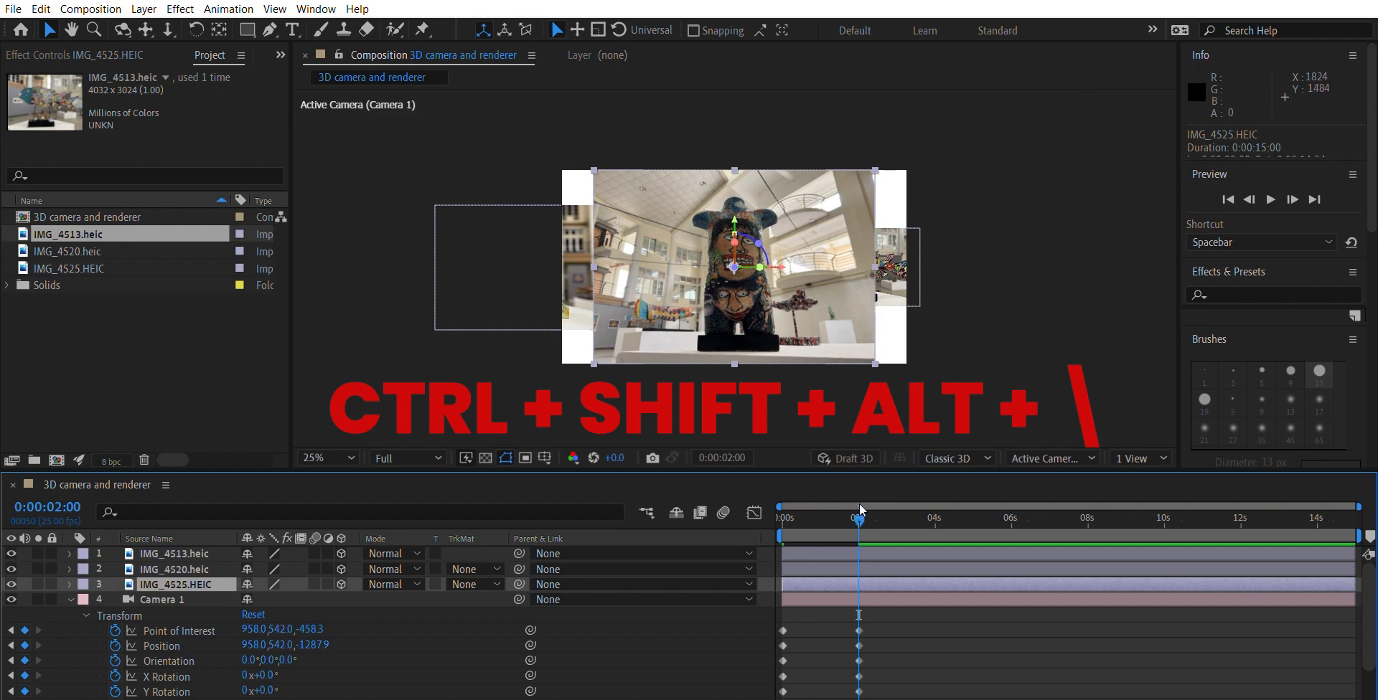
Step: At 0:00:04:00, make Camera 1 look at IMG_4520.heic so the image fills the frame height
{"action": "left_click_drag", "start_coordinate": [861, 509], "coordinate": [938, 513]}
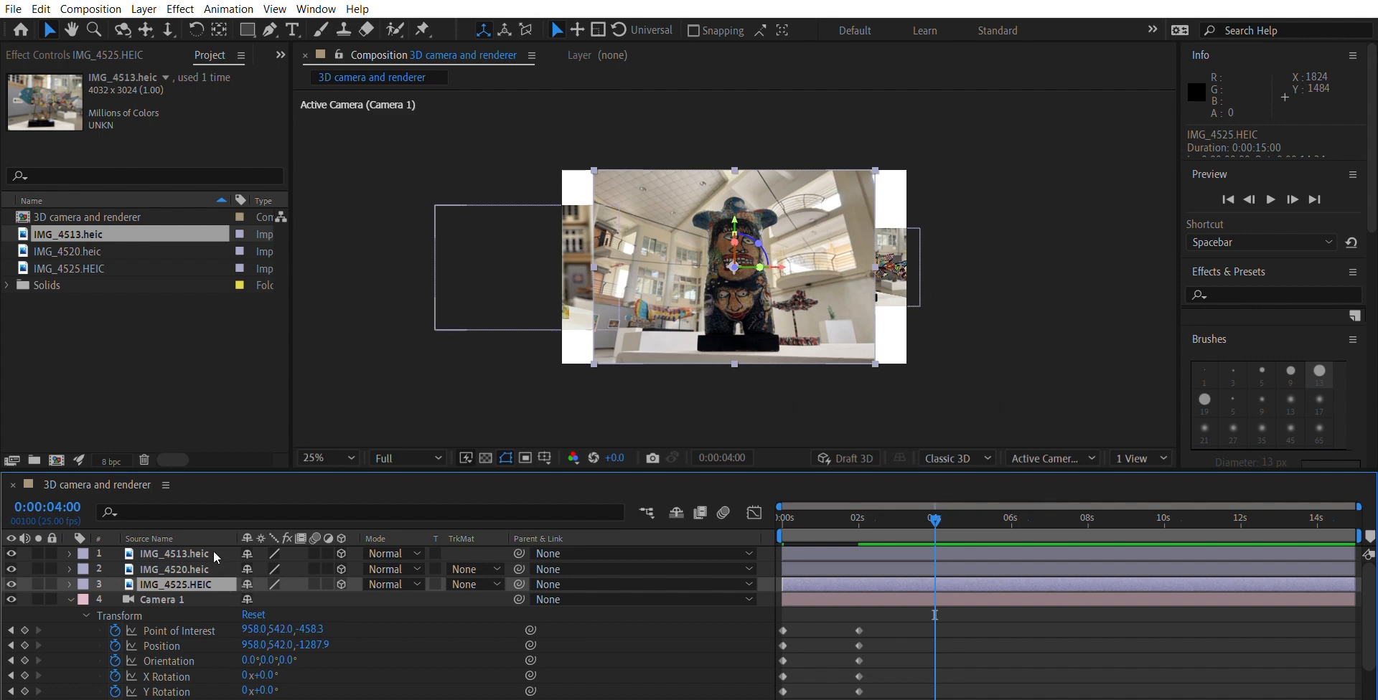
{"action": "key", "text": "ctrl+Up"}
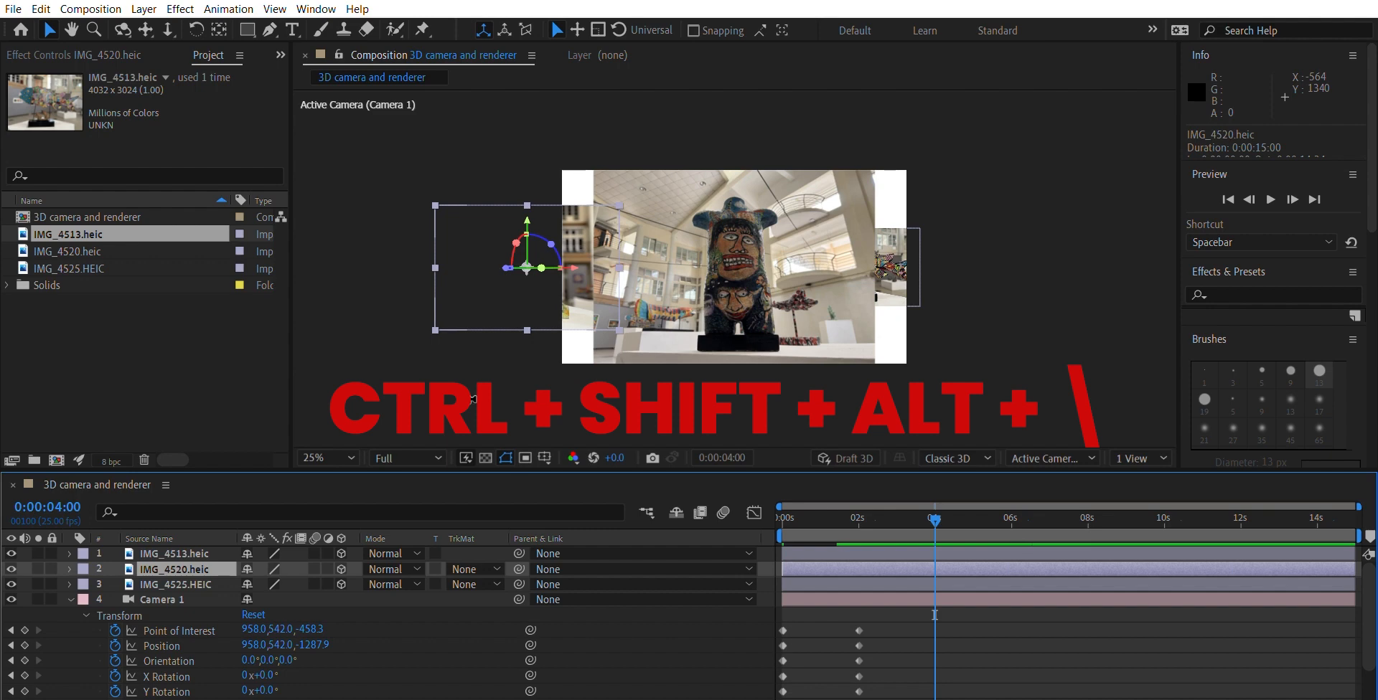
{"action": "key", "text": "ctrl+alt+shift+backslash"}
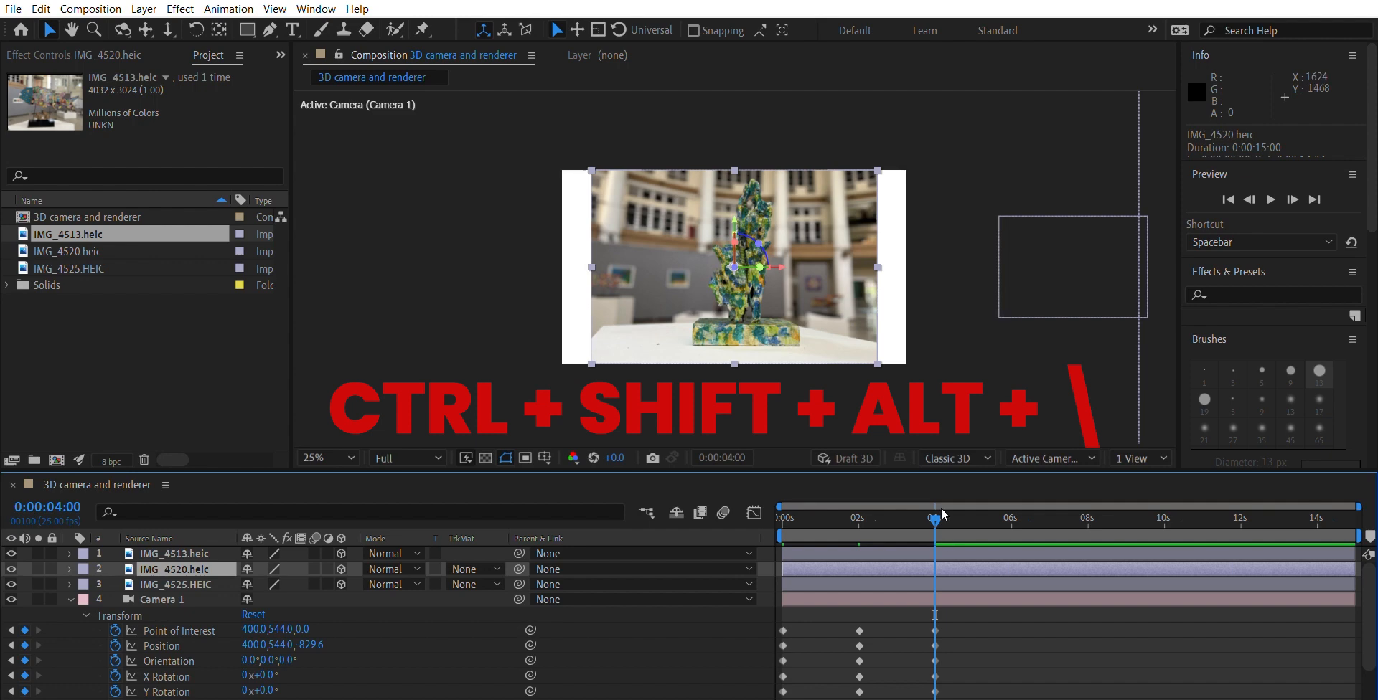
Step: At 0:00:06:00, make Camera 1 look at IMG_4513.heic and check the camera's transform keyframes
{"action": "left_click_drag", "start_coordinate": [934, 504], "coordinate": [1011, 506]}
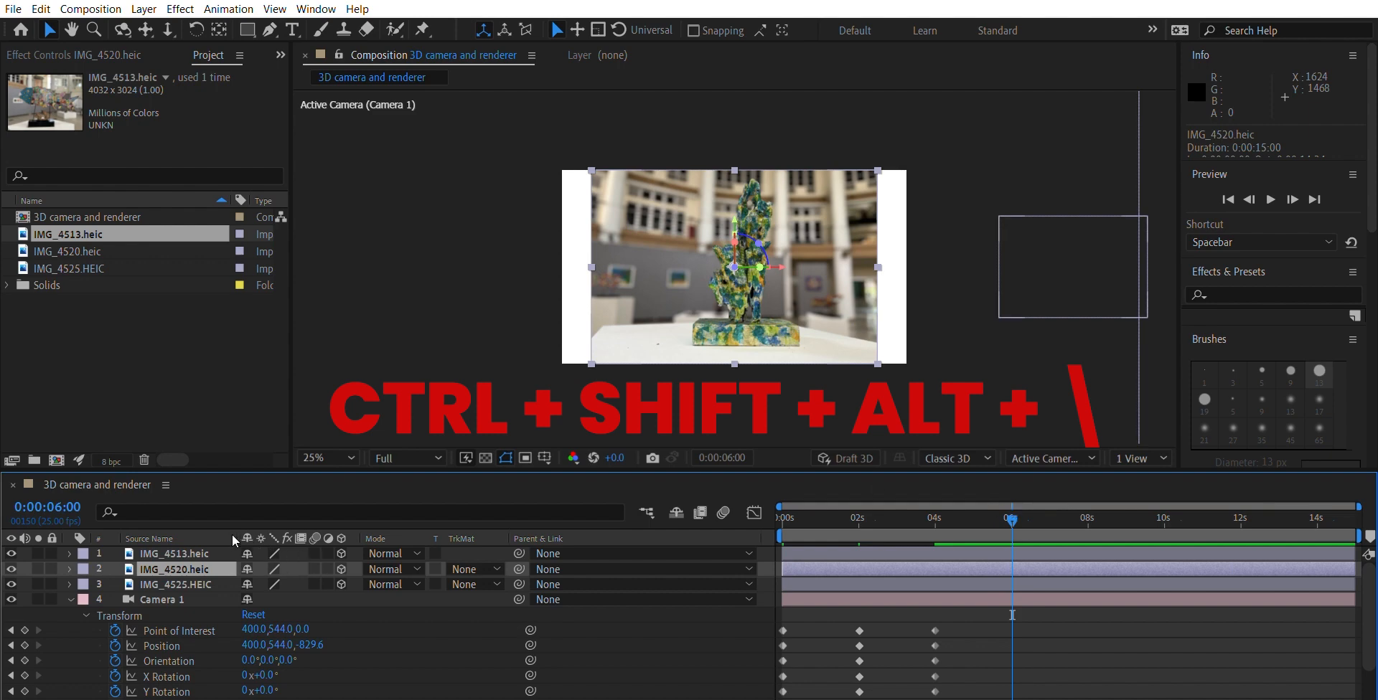
{"action": "key", "text": "ctrl+Up"}
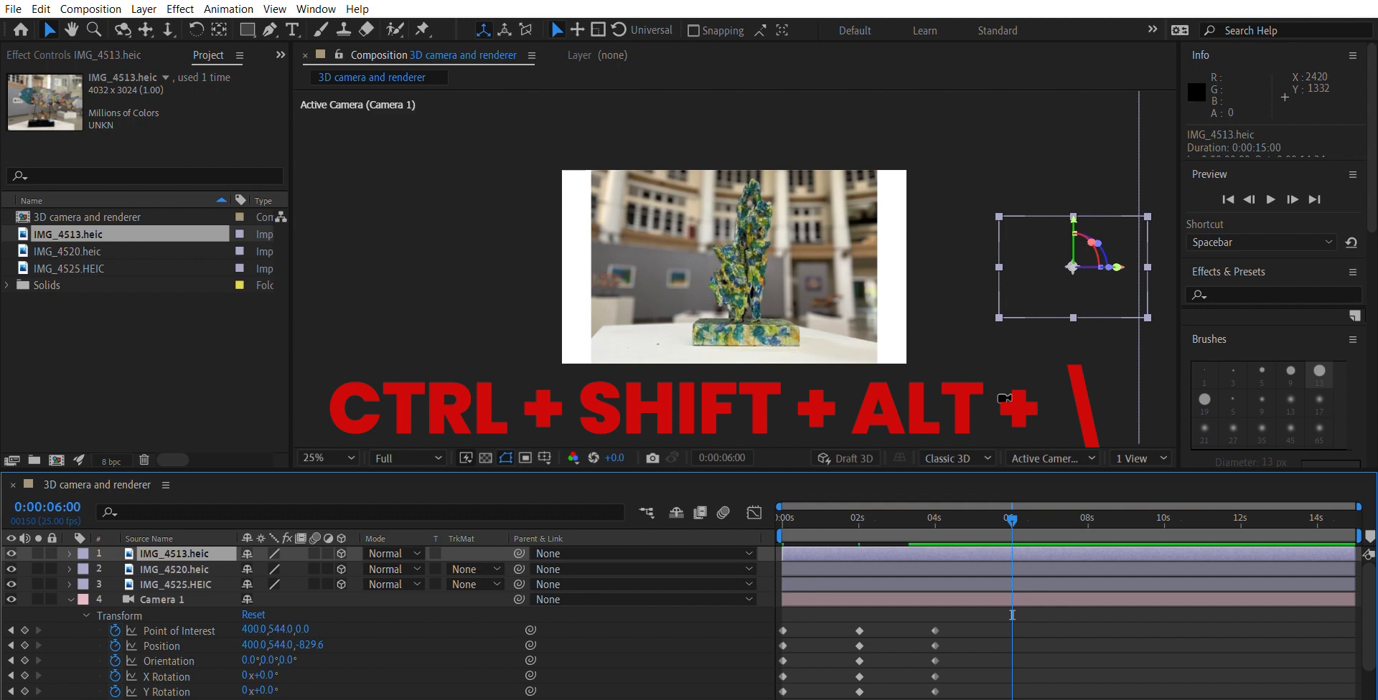
{"action": "key", "text": "ctrl+alt+shift+backslash"}
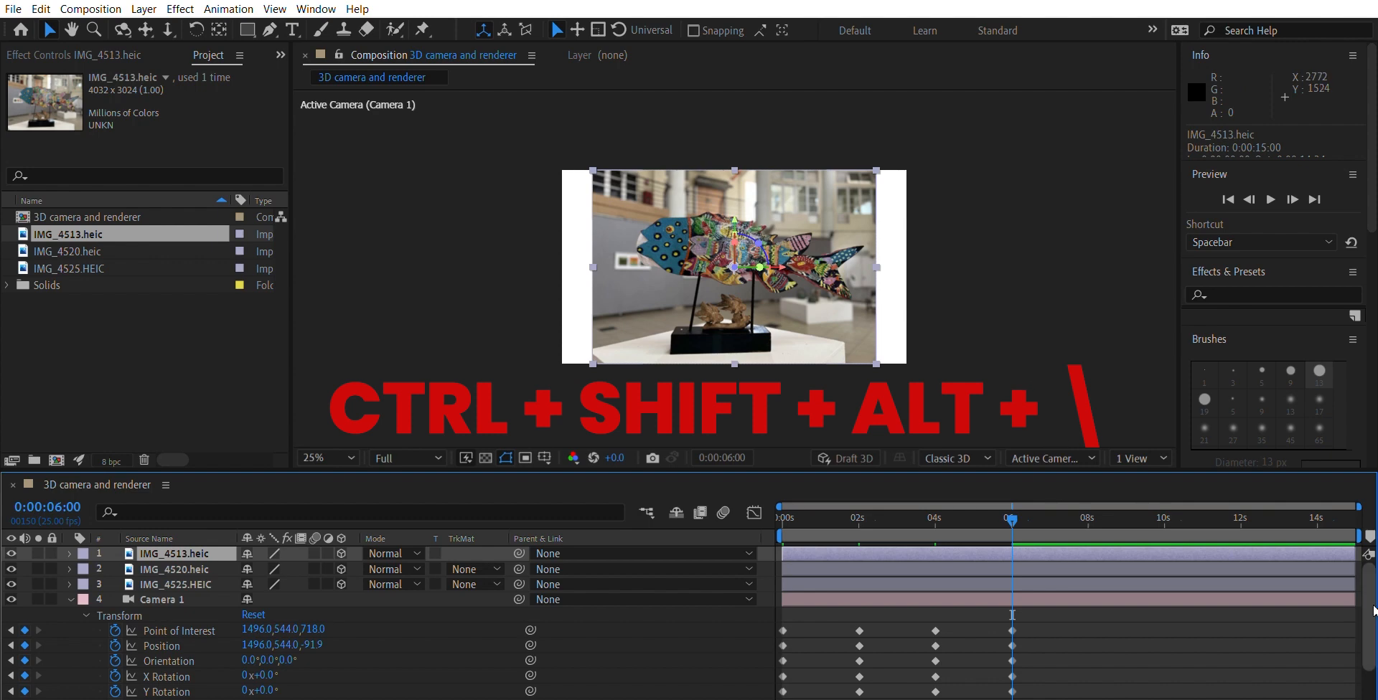
{"action": "scroll", "coordinate": [1373, 615], "scroll_direction": "down", "scroll_amount": 2}
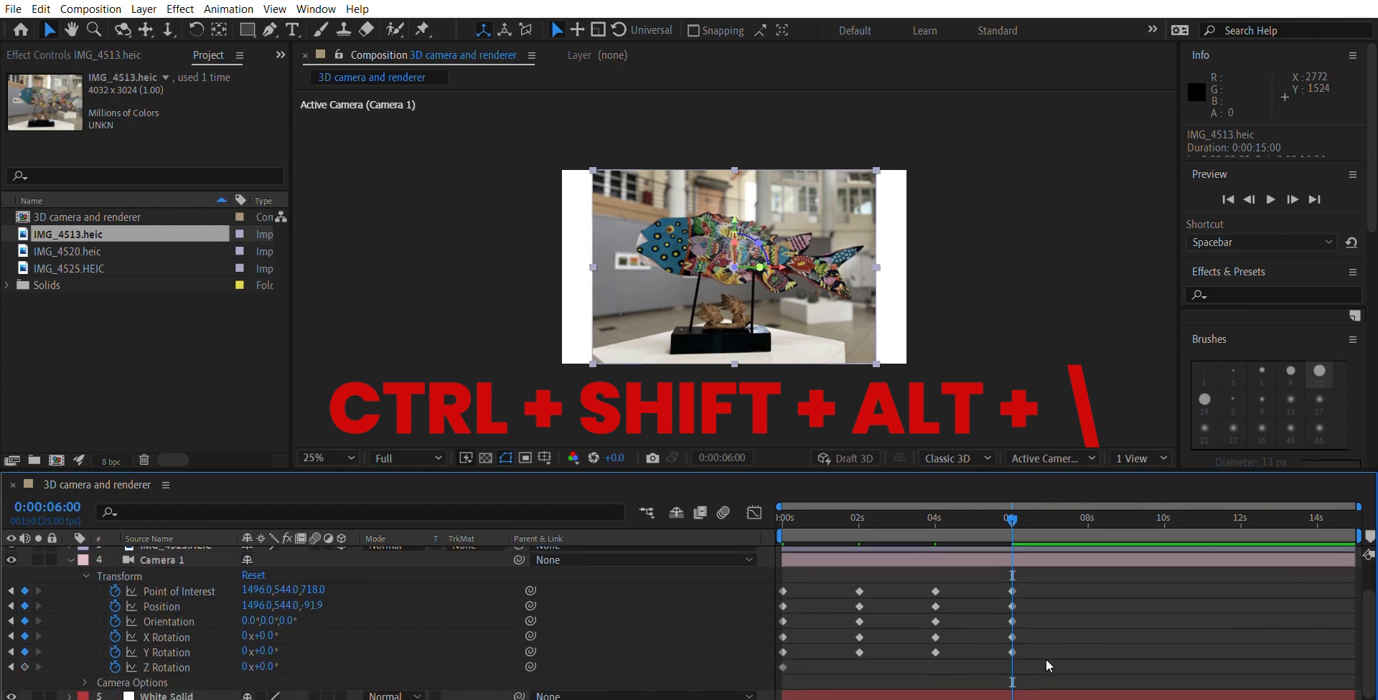
Step: Preview the camera animation across the three images from 0:00:00:00
{"action": "left_click_drag", "start_coordinate": [1012, 517], "coordinate": [764, 502]}
{"action": "key", "text": "space"}
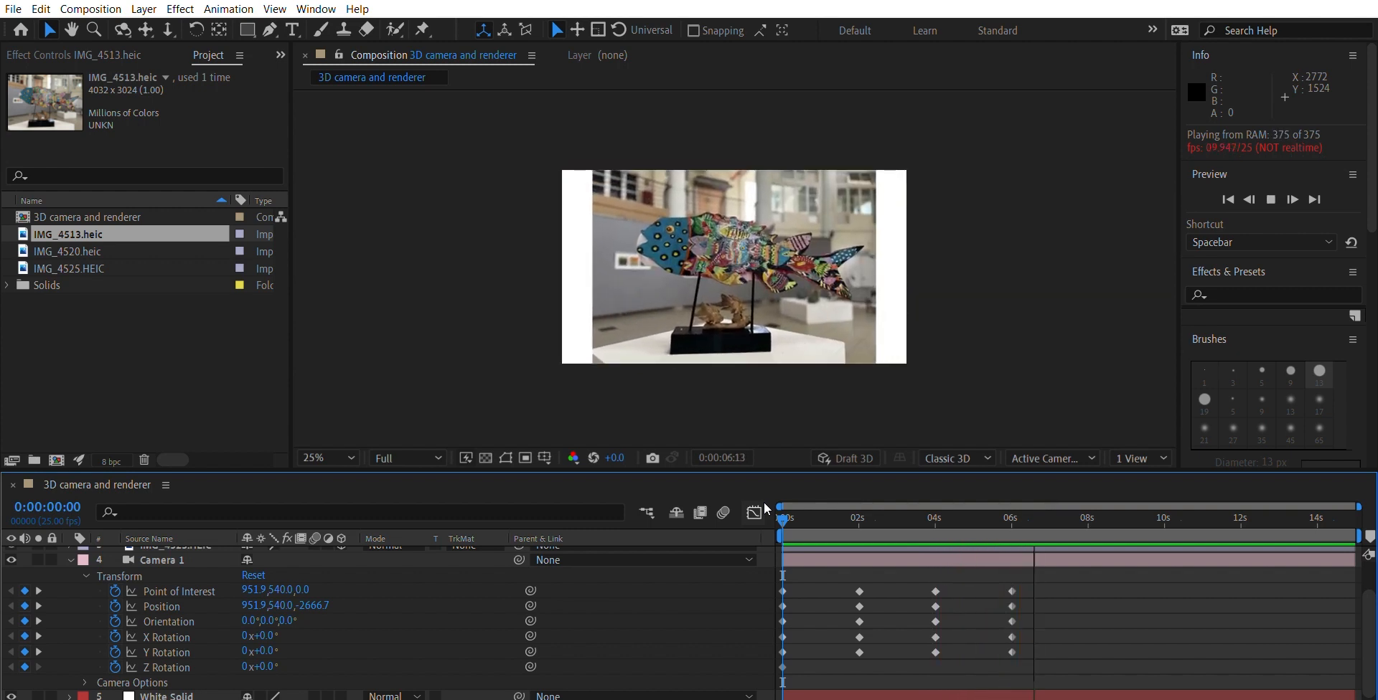
Step: At 0:00:08:00, dolly Camera 1 back to about Z -4099 and pan it to centre the three images
{"action": "left_click", "coordinate": [1089, 515]}
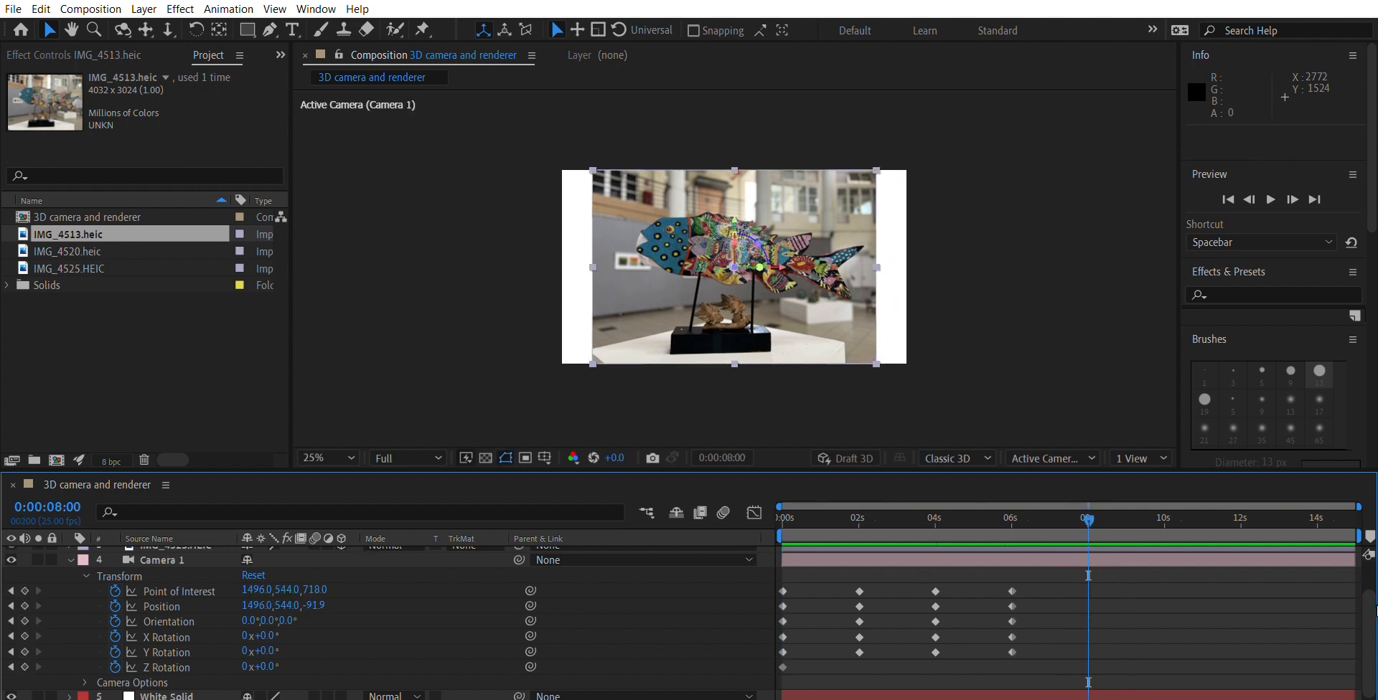
{"action": "scroll", "coordinate": [1364, 613], "scroll_direction": "up", "scroll_amount": 3}
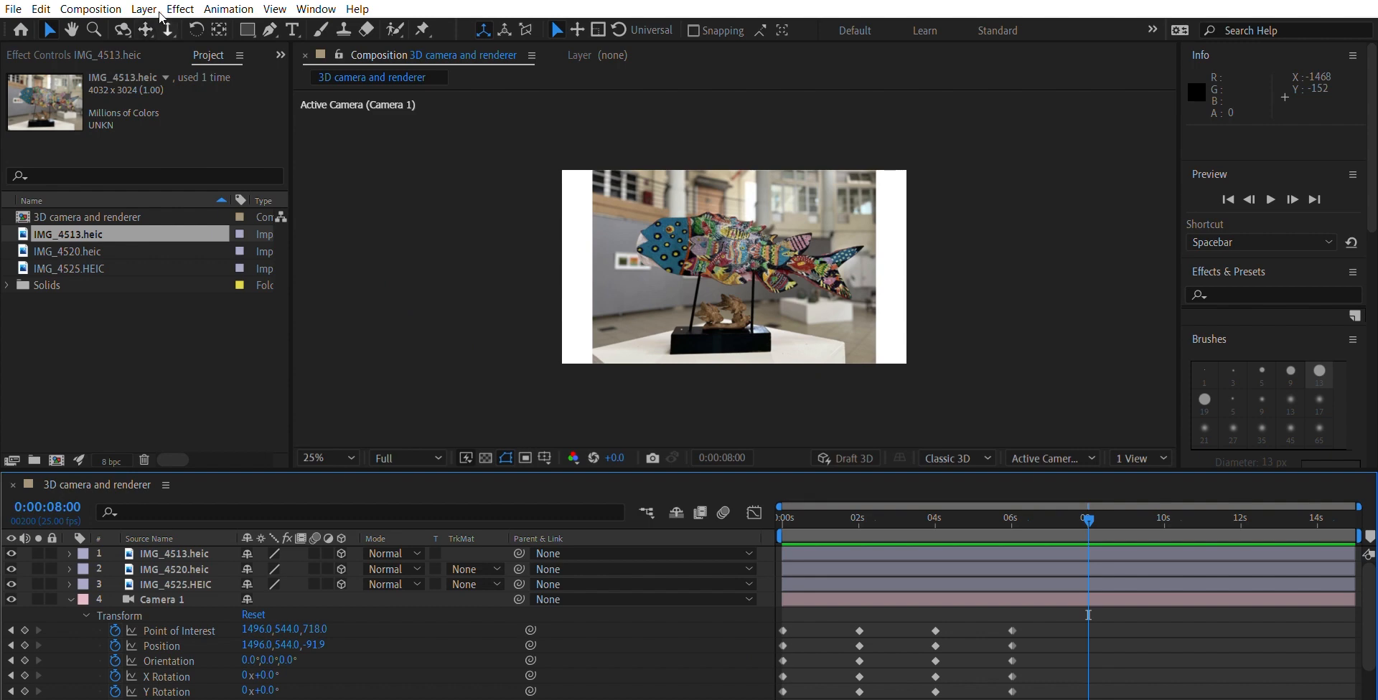
{"action": "key", "text": "3"}
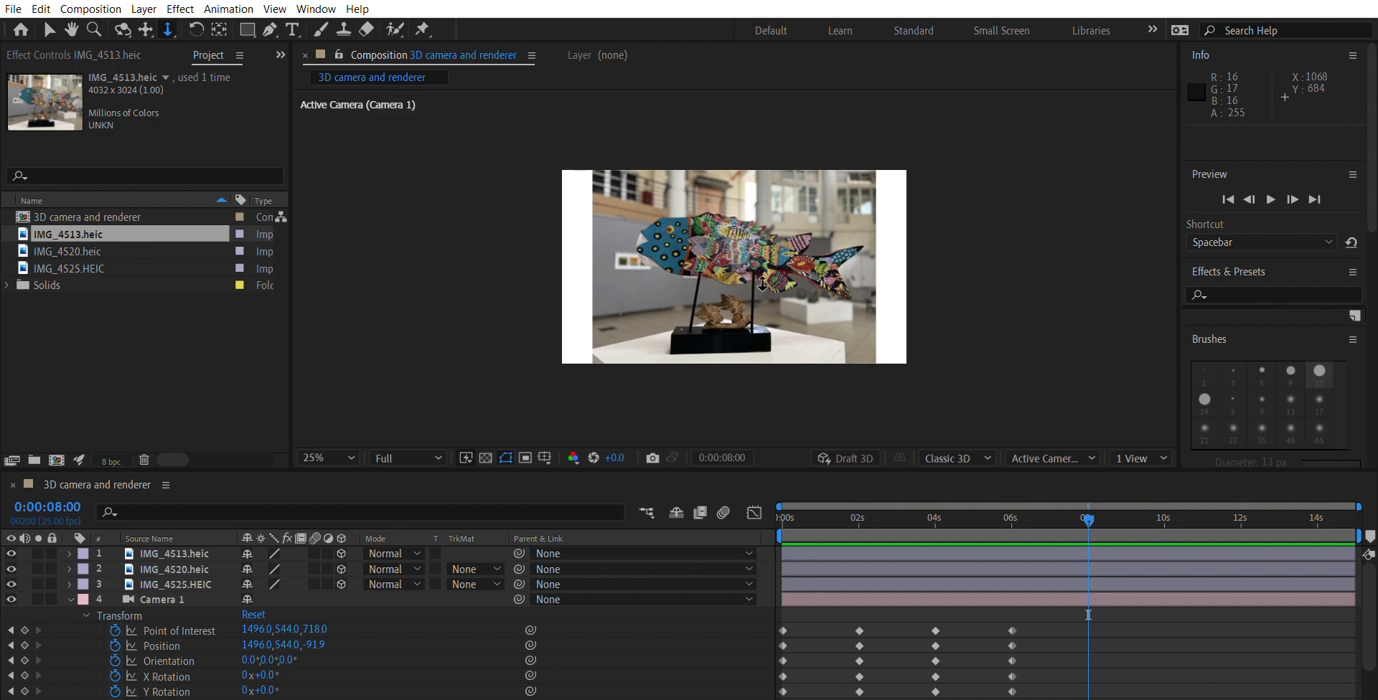
{"action": "left_click_drag", "start_coordinate": [762, 284], "coordinate": [799, 456]}
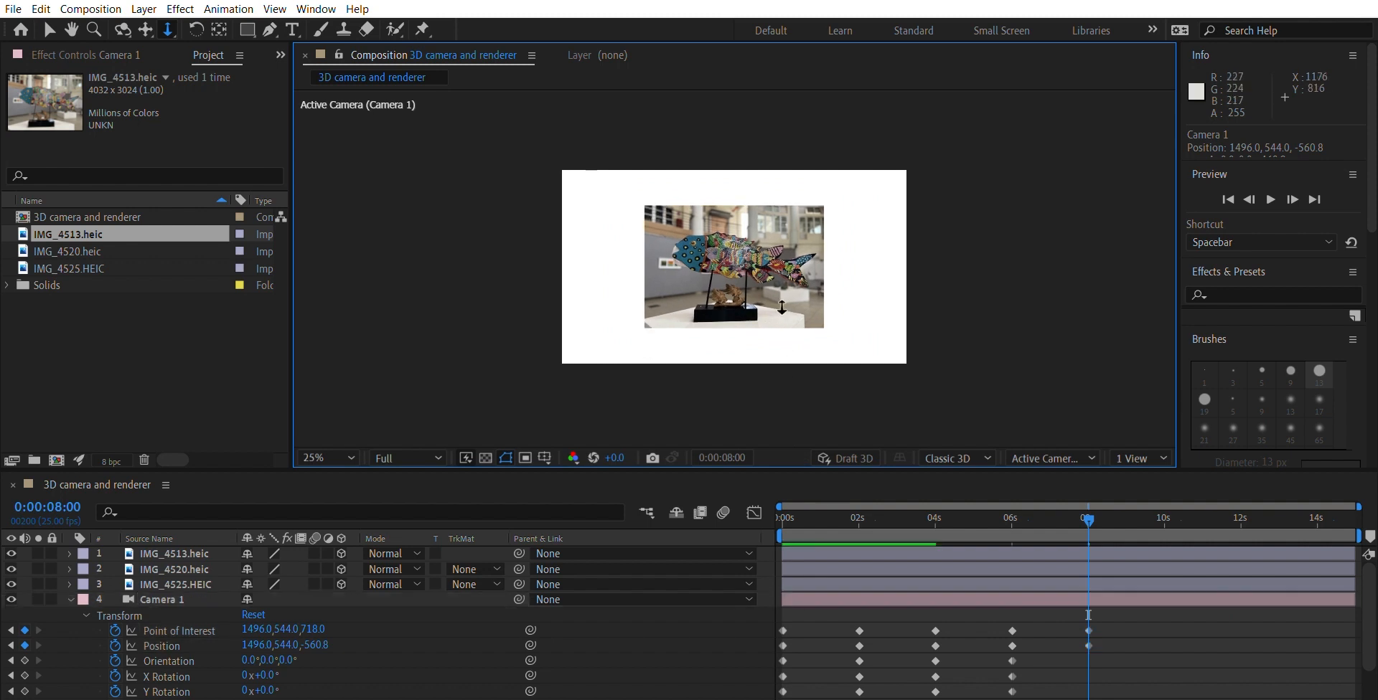
{"action": "left_click_drag", "start_coordinate": [783, 271], "coordinate": [794, 417]}
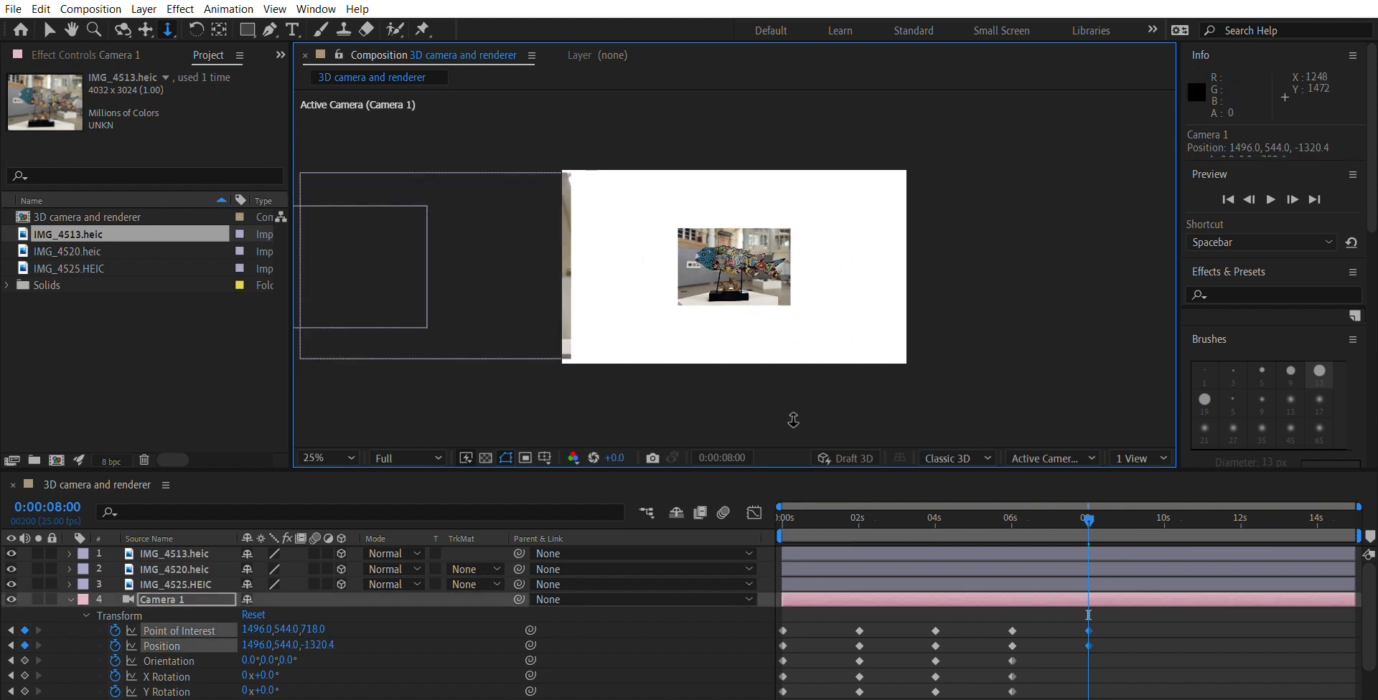
{"action": "left_click_drag", "start_coordinate": [774, 240], "coordinate": [781, 440]}
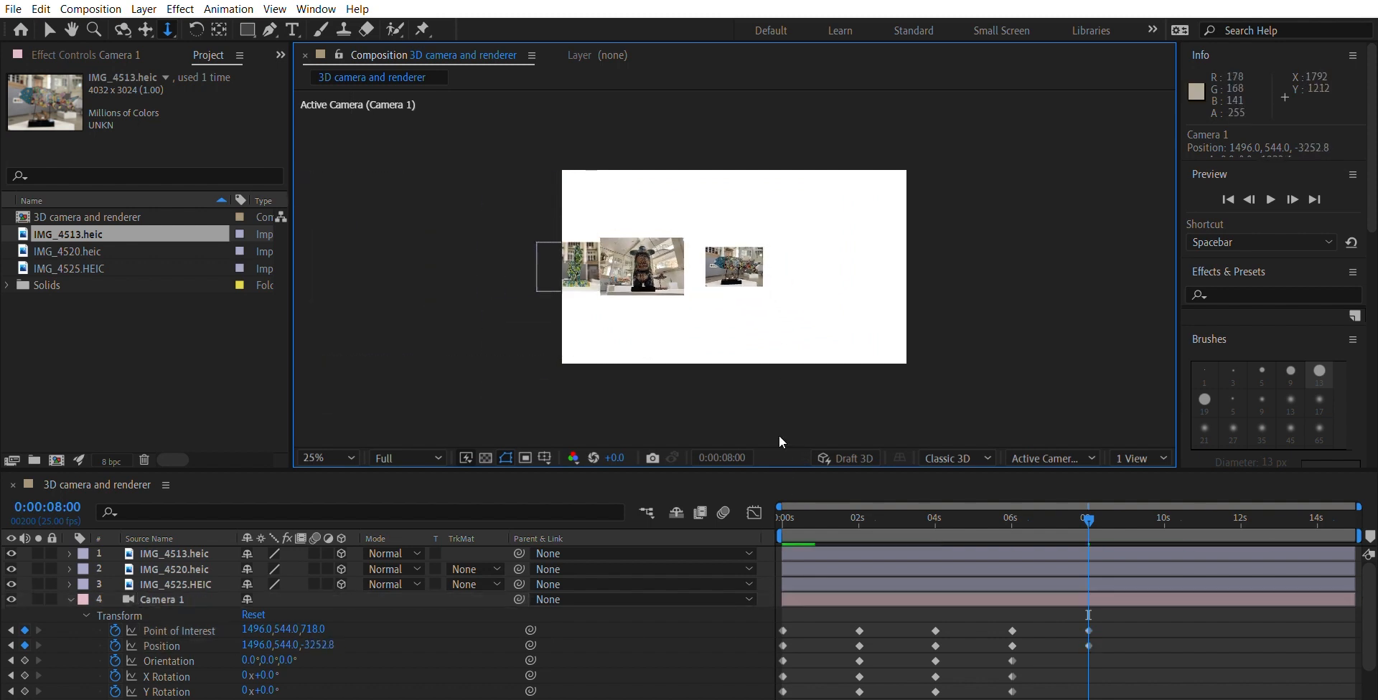
{"action": "left_click_drag", "start_coordinate": [761, 270], "coordinate": [773, 332]}
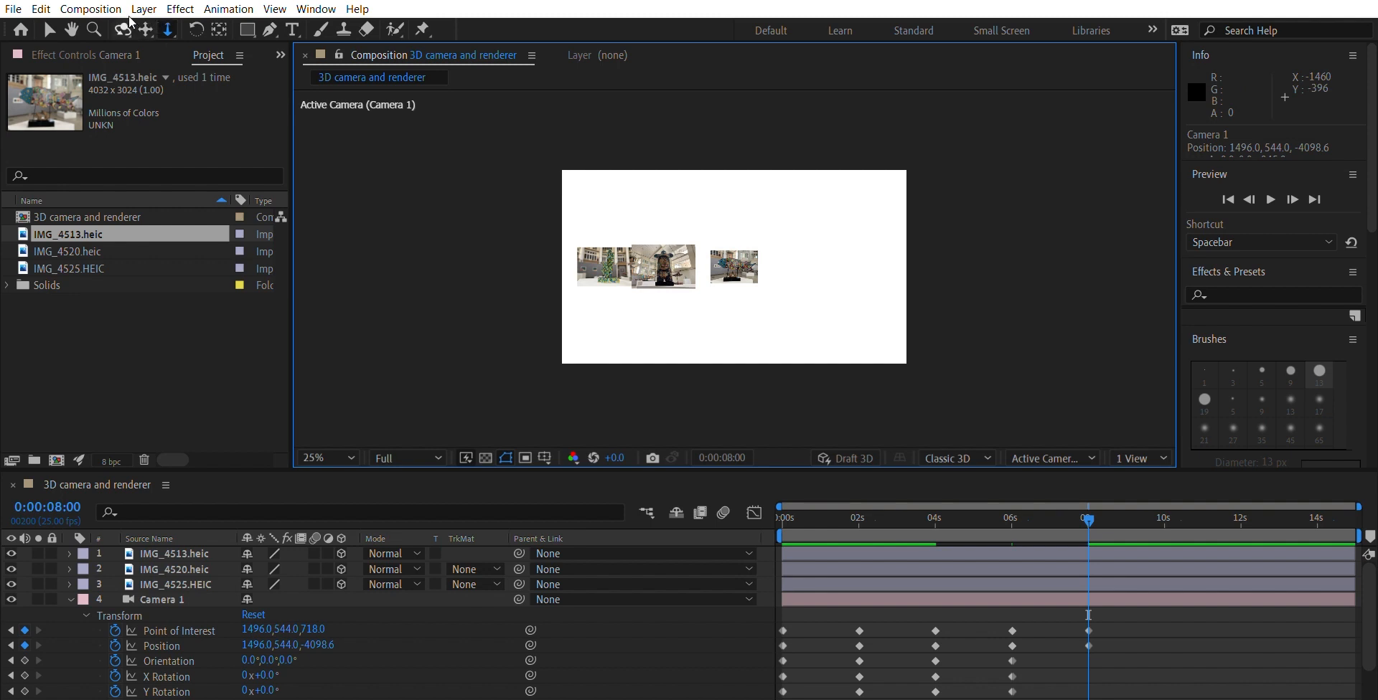
{"action": "left_click", "coordinate": [145, 29]}
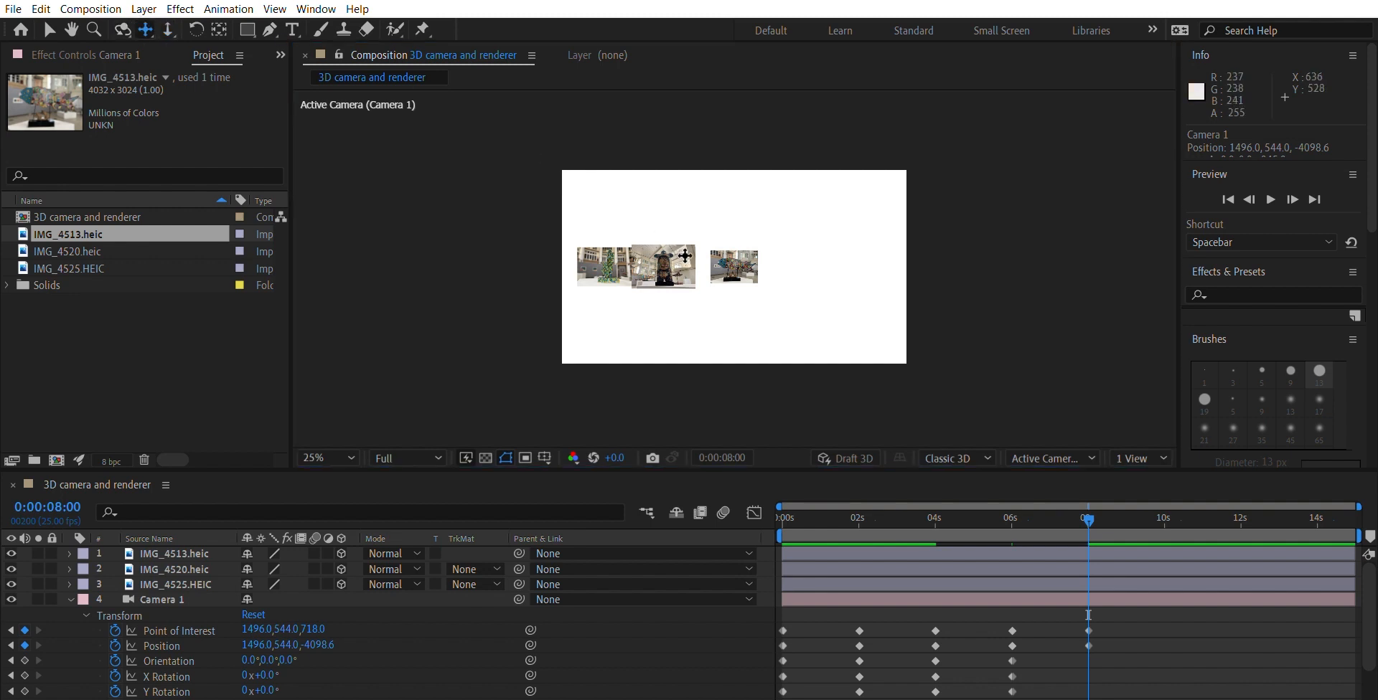
{"action": "left_click_drag", "start_coordinate": [707, 251], "coordinate": [761, 258]}
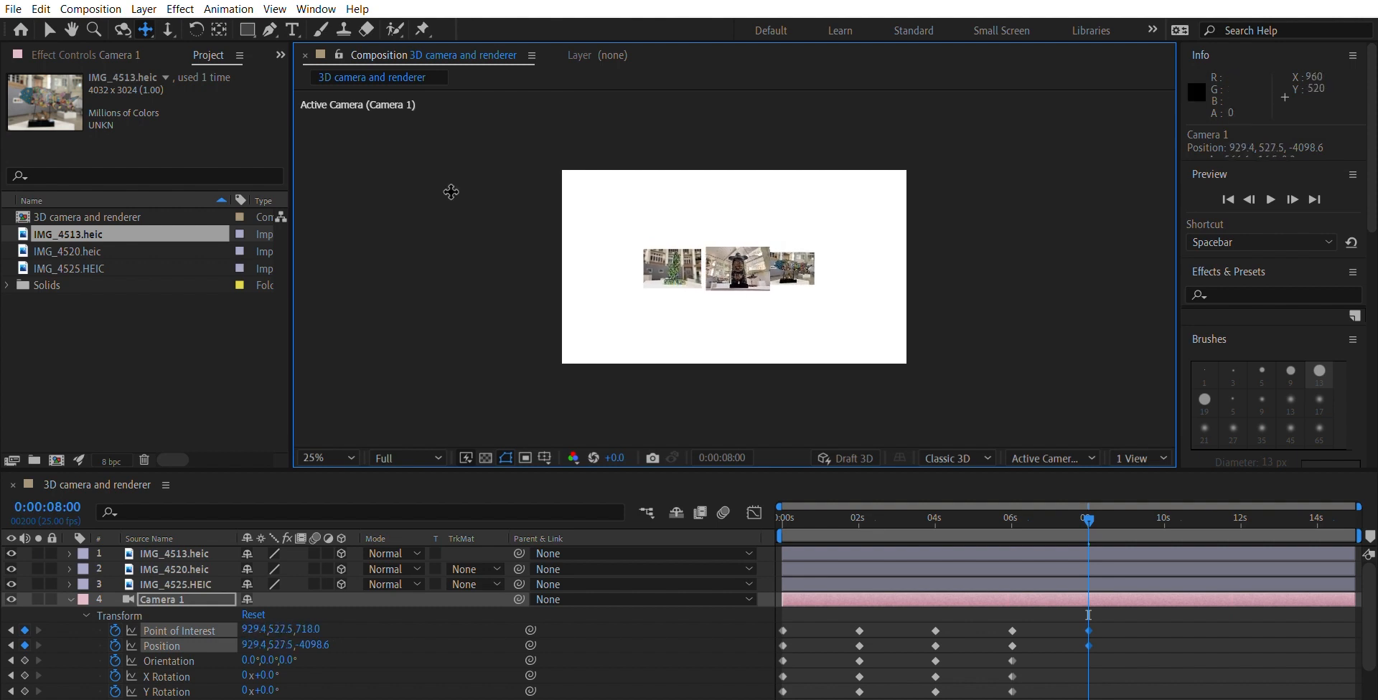
Step: Try orbiting Camera 1 around the three images, including with the horizontal constraint, and undo the orbit
{"action": "left_click", "coordinate": [123, 30]}
{"action": "left_click_drag", "start_coordinate": [649, 276], "coordinate": [681, 283]}
{"action": "left_click", "coordinate": [505, 30]}
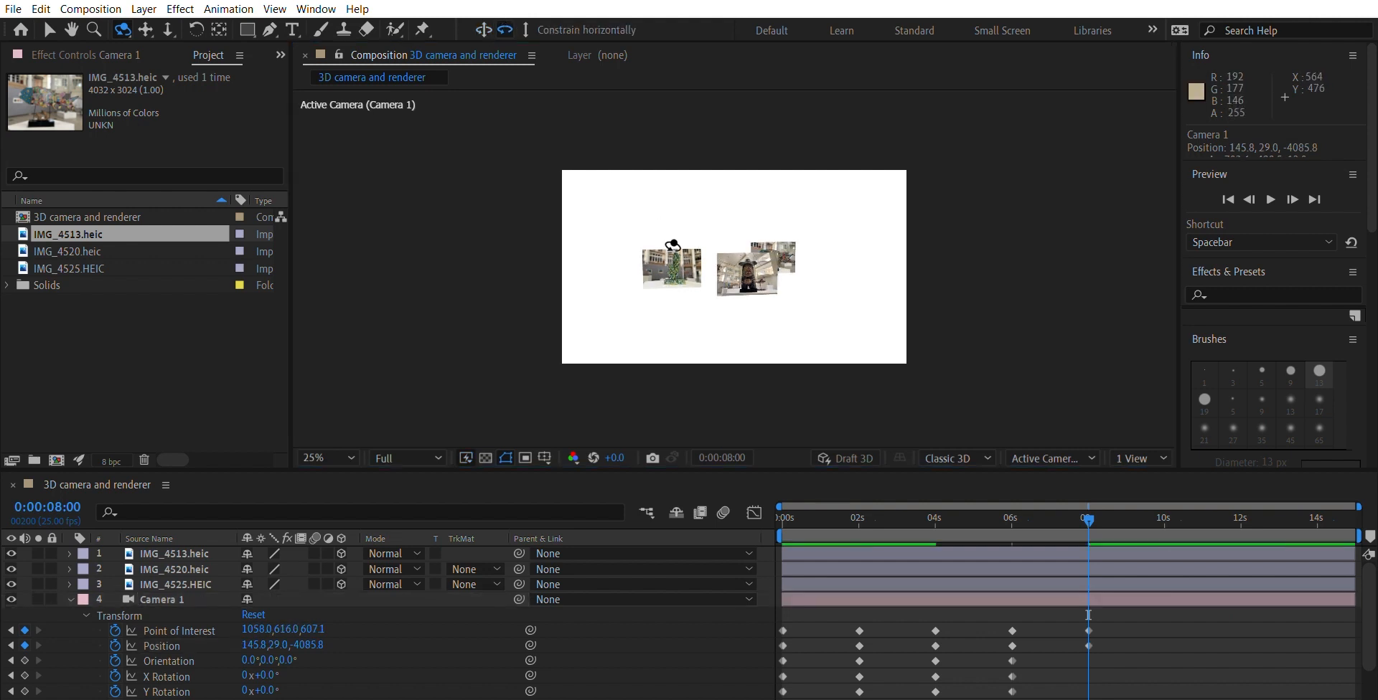
{"action": "left_click_drag", "start_coordinate": [673, 261], "coordinate": [678, 264]}
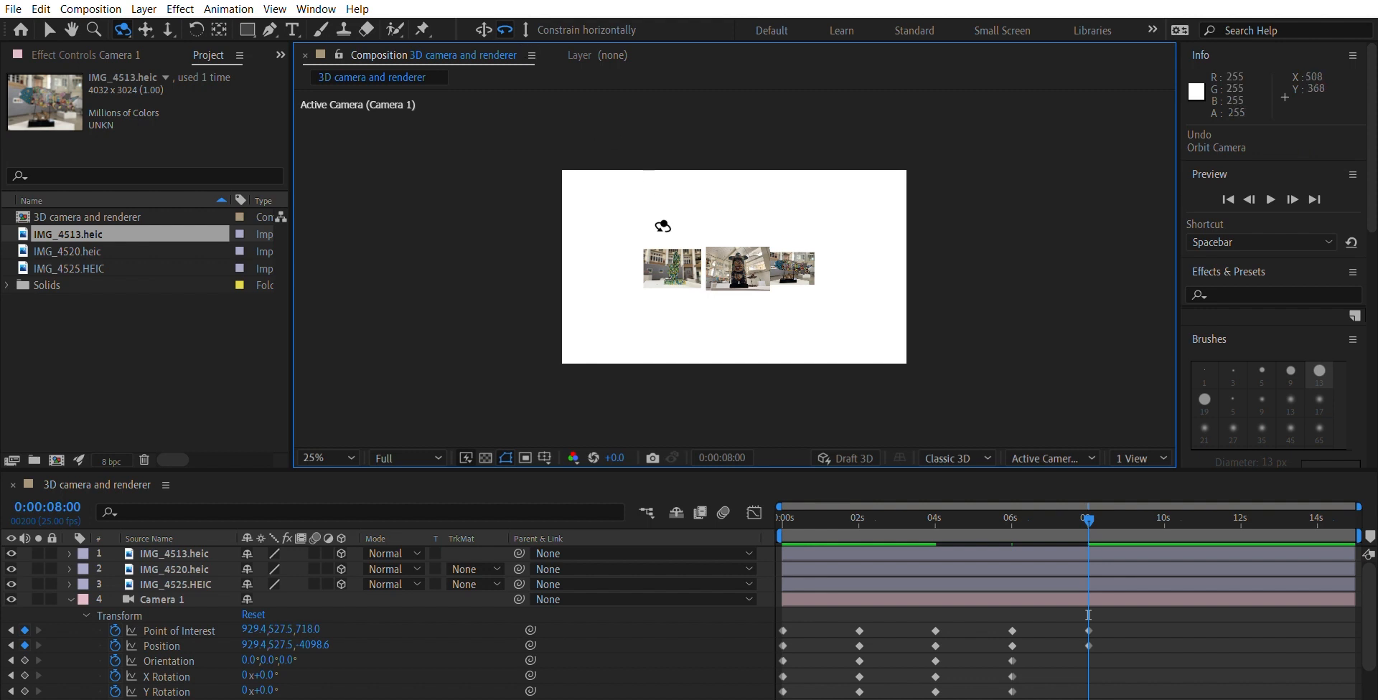
Step: Orbit and dolly Camera 1 to reframe the three images, ending at about 788, 492, -2869
{"action": "left_click_drag", "start_coordinate": [669, 257], "coordinate": [726, 203]}
{"action": "left_click", "coordinate": [169, 29]}
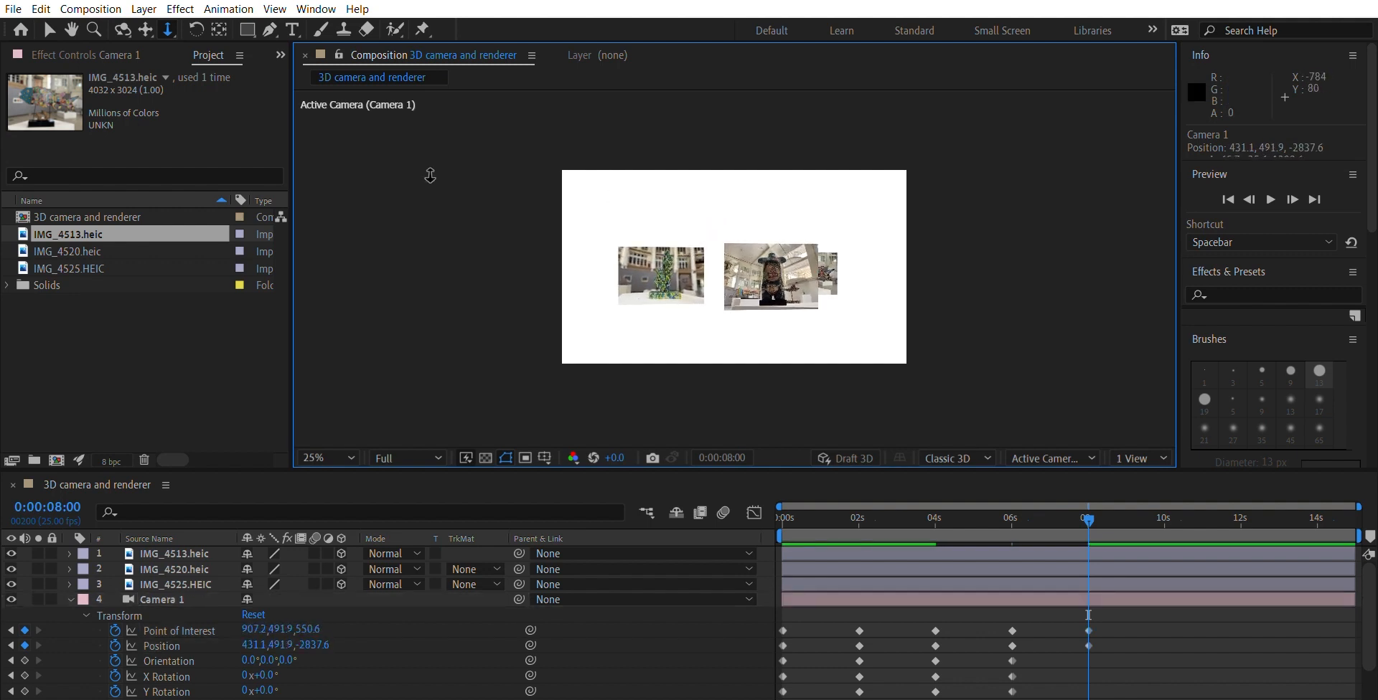
{"action": "left_click", "coordinate": [122, 28]}
{"action": "left_click_drag", "start_coordinate": [519, 252], "coordinate": [618, 258]}
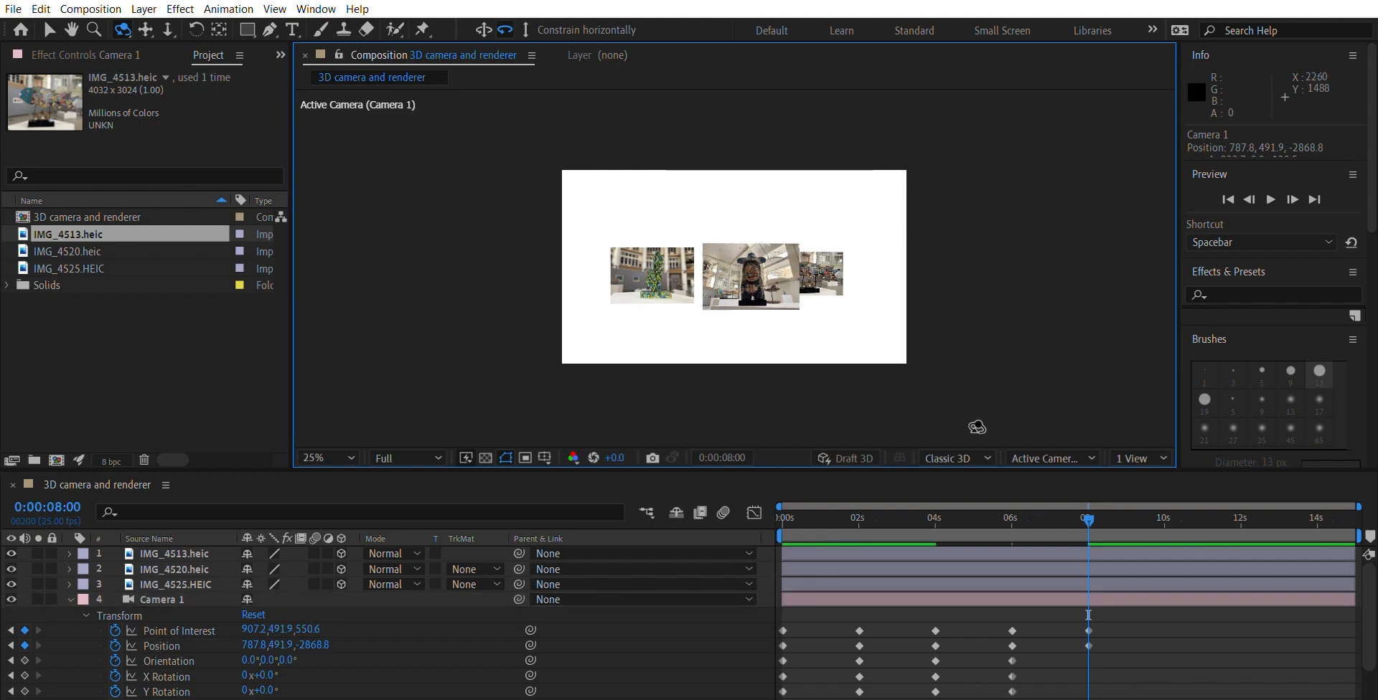
Step: Play the animation from the start to review the pull-back to all three images
{"action": "left_click_drag", "start_coordinate": [1089, 511], "coordinate": [708, 509]}
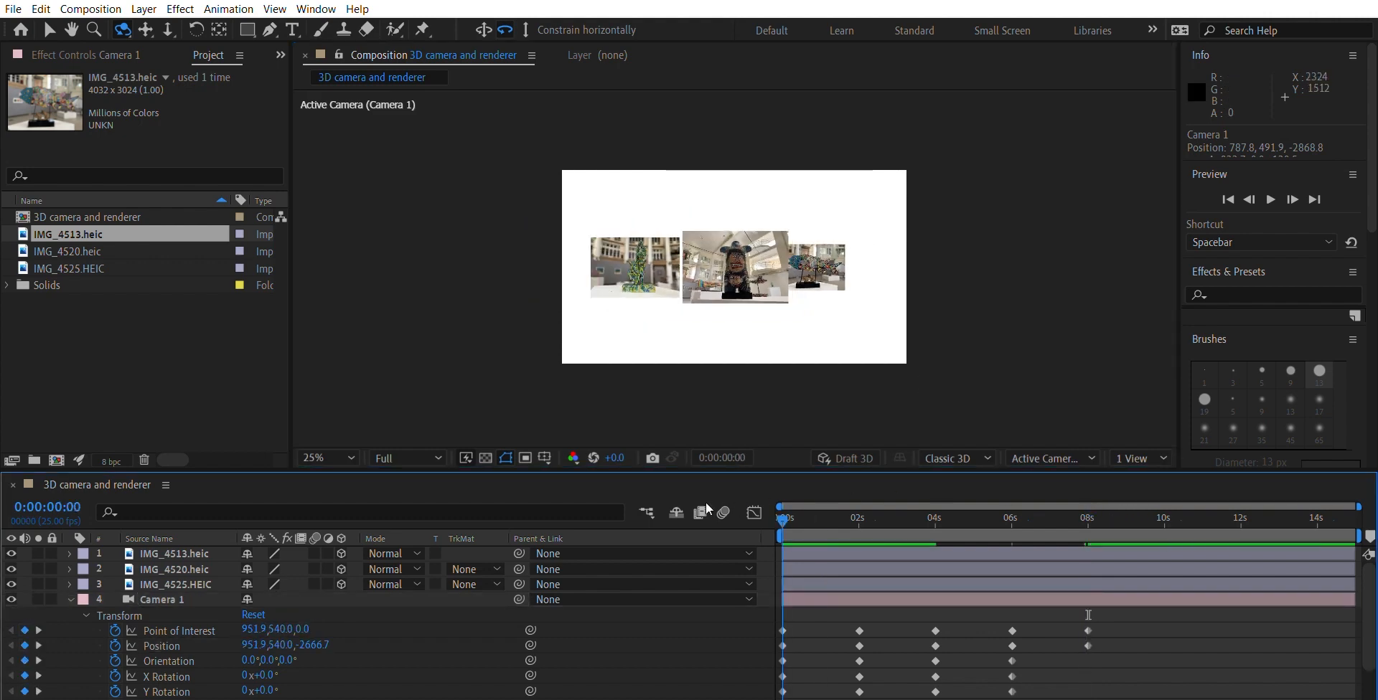
{"action": "key", "text": "space"}
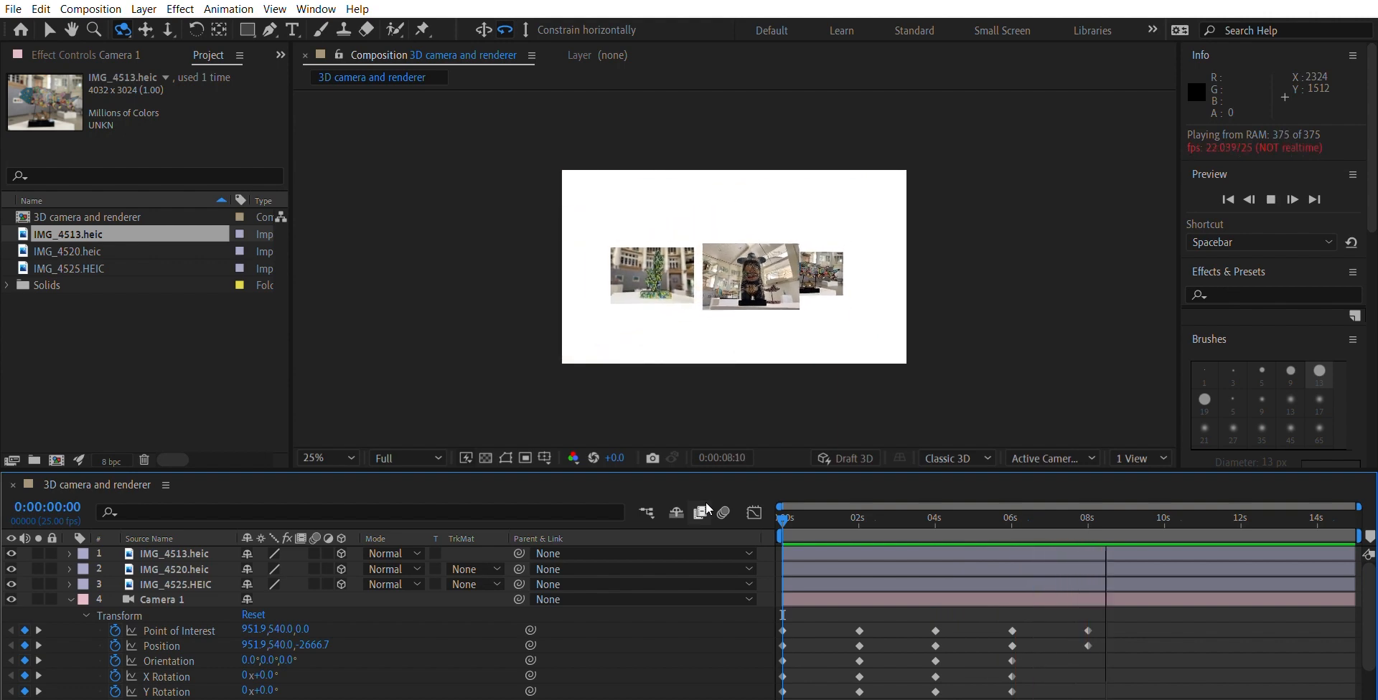
Step: Delete Camera 1's Point of Interest and Position keyframes at 0:00:08:00
{"action": "left_click", "coordinate": [1092, 514]}
{"action": "left_click_drag", "start_coordinate": [1122, 670], "coordinate": [1082, 611]}
{"action": "key", "text": "Delete"}
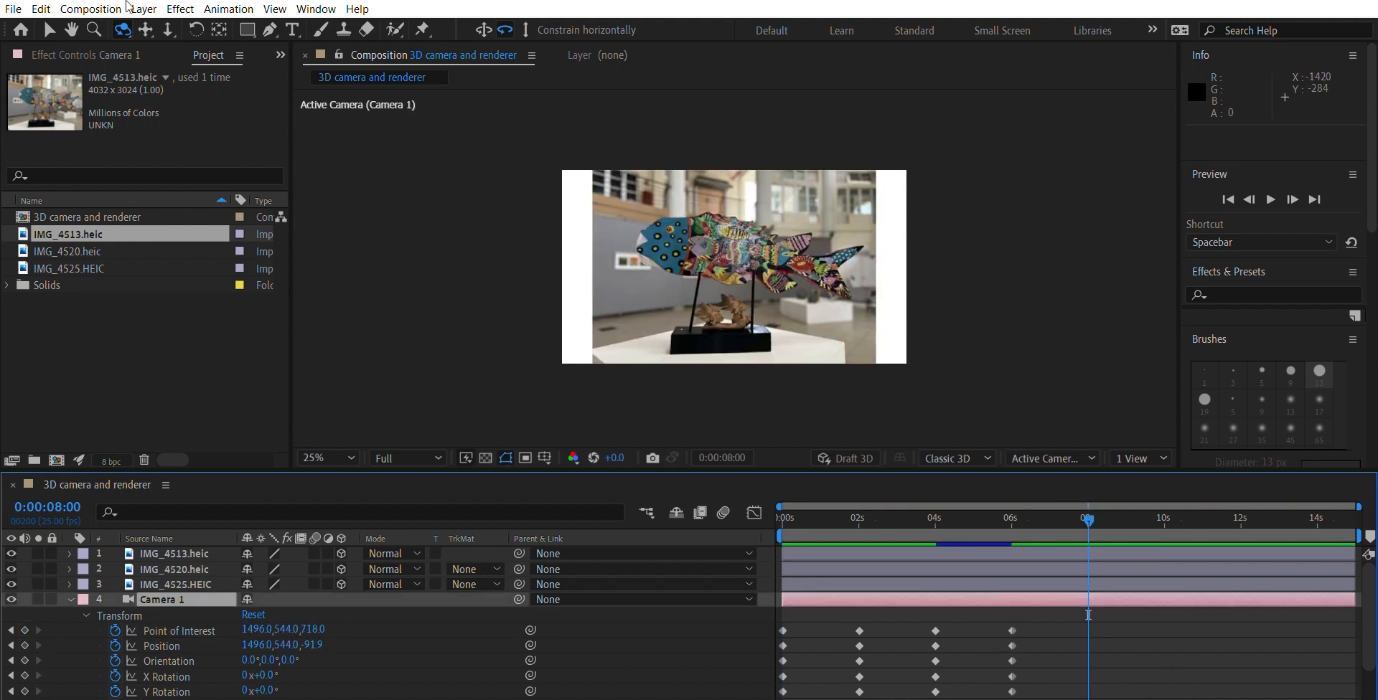
Step: At 0:00:08:00, dolly Camera 1 straight back to about Z -4096 so all three images are in frame
{"action": "left_click", "coordinate": [167, 28]}
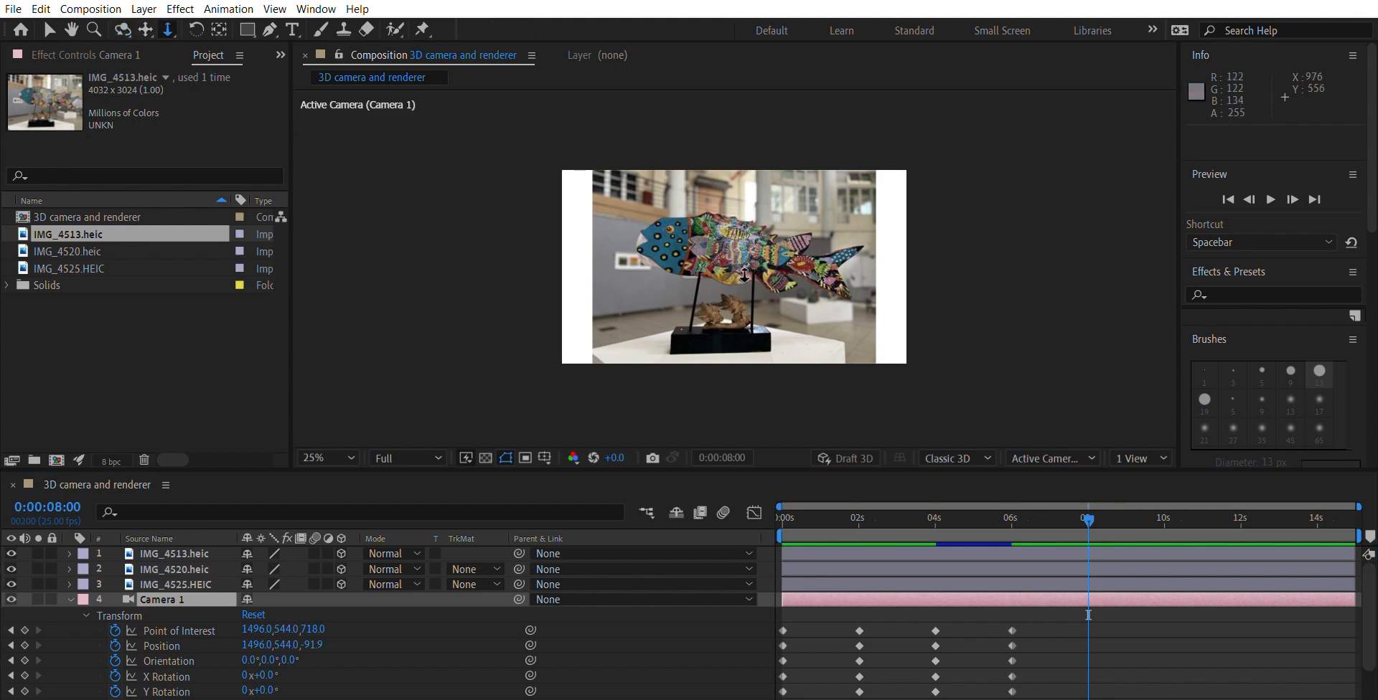
{"action": "left_click_drag", "start_coordinate": [743, 283], "coordinate": [762, 301]}
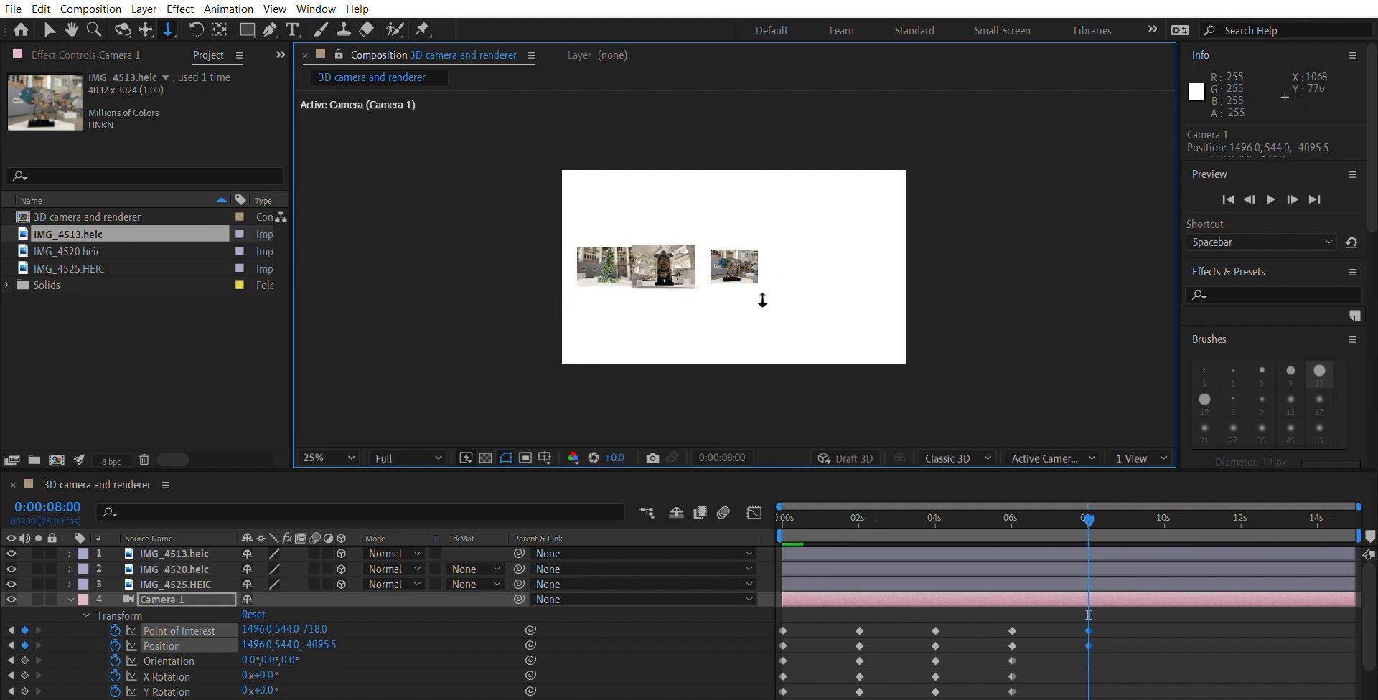
Step: At 0:00:08:00, orbit Camera 1 around the images, dolly it in to about -557, 560, -2292, and play back the animation
{"action": "left_click", "coordinate": [122, 30]}
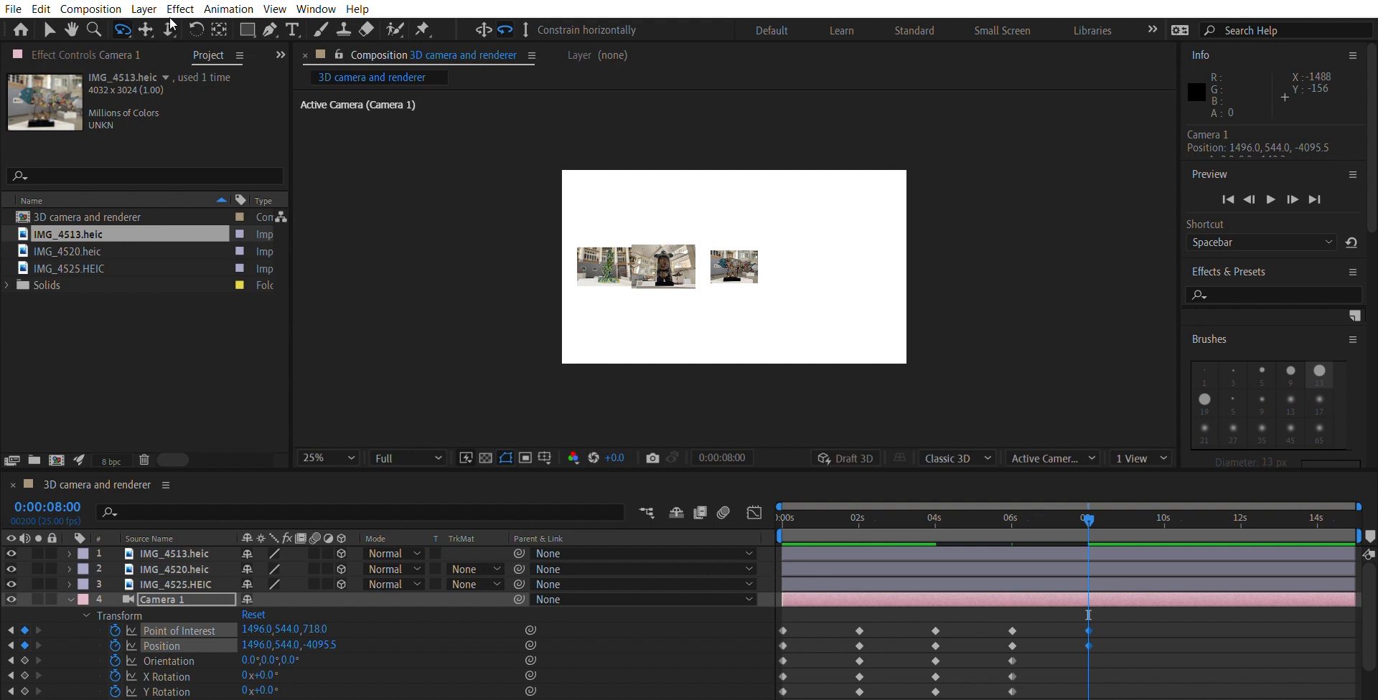
{"action": "left_click", "coordinate": [165, 25]}
{"action": "left_click", "coordinate": [683, 262]}
{"action": "mouse_move", "coordinate": [683, 263]}
{"action": "left_mouse_down"}
{"action": "mouse_move", "coordinate": [705, 269]}
{"action": "mouse_move", "coordinate": [655, 263]}
{"action": "mouse_move", "coordinate": [689, 255]}
{"action": "left_mouse_up"}
{"action": "left_click", "coordinate": [145, 29]}
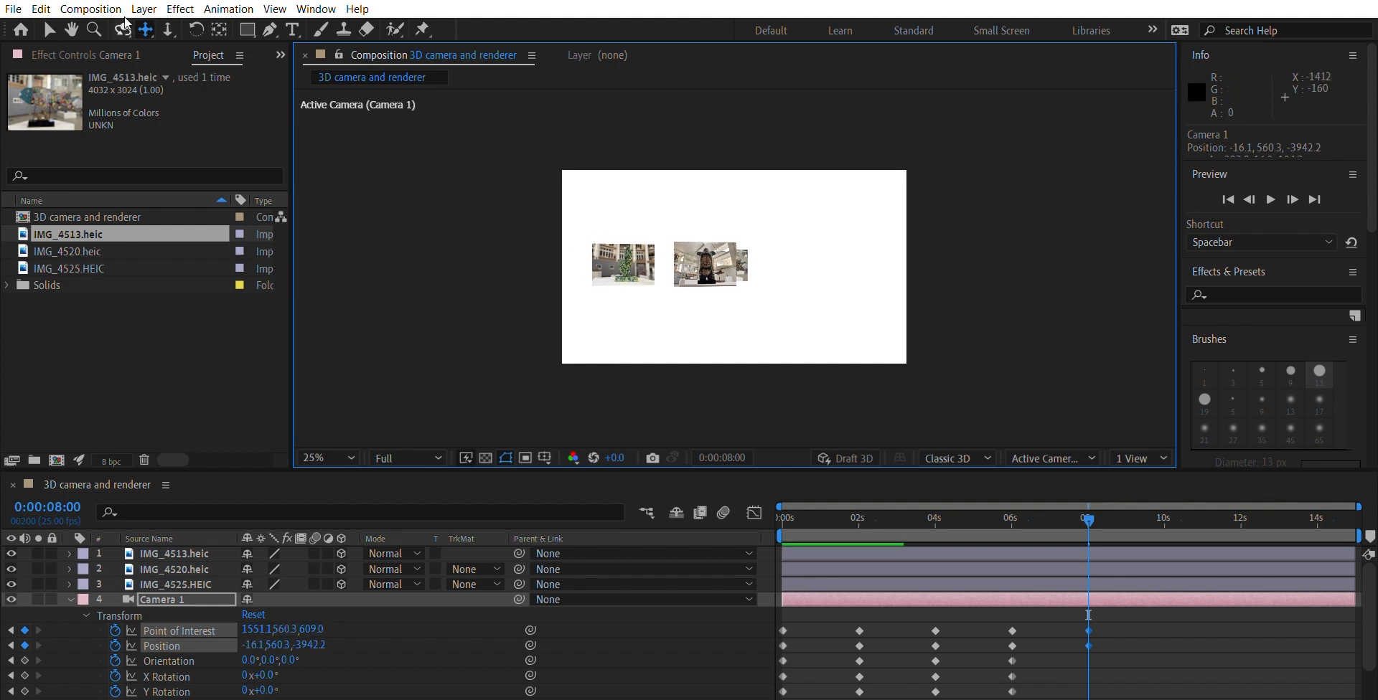
{"action": "key", "text": "c"}
{"action": "left_click_drag", "start_coordinate": [600, 271], "coordinate": [607, 285]}
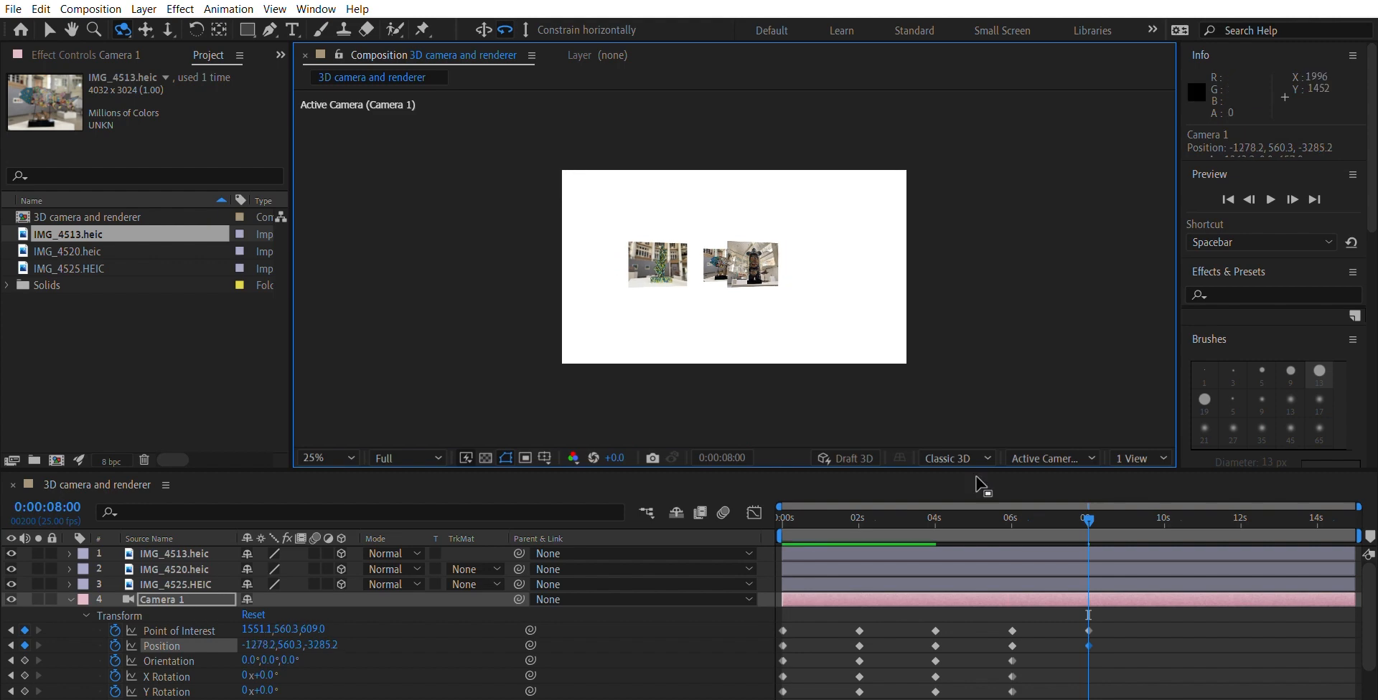
{"action": "left_click_drag", "start_coordinate": [1088, 502], "coordinate": [1087, 537]}
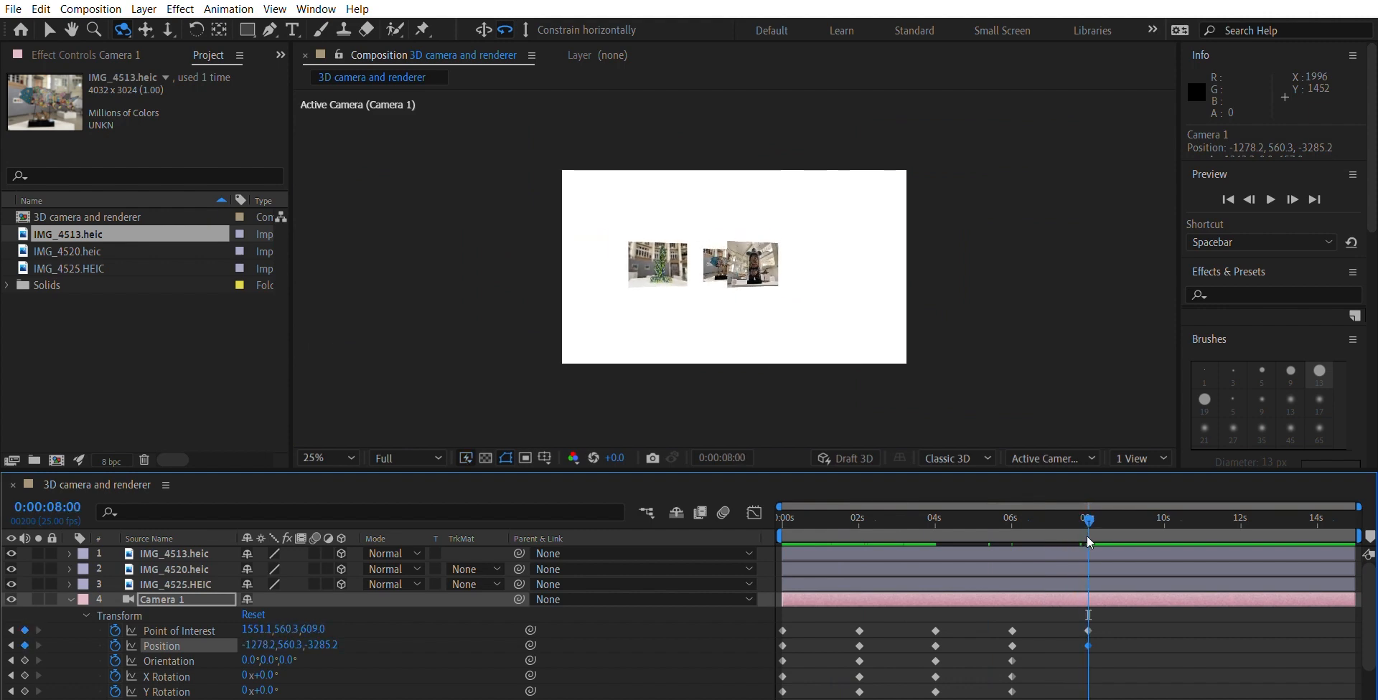
{"action": "left_click", "coordinate": [167, 28]}
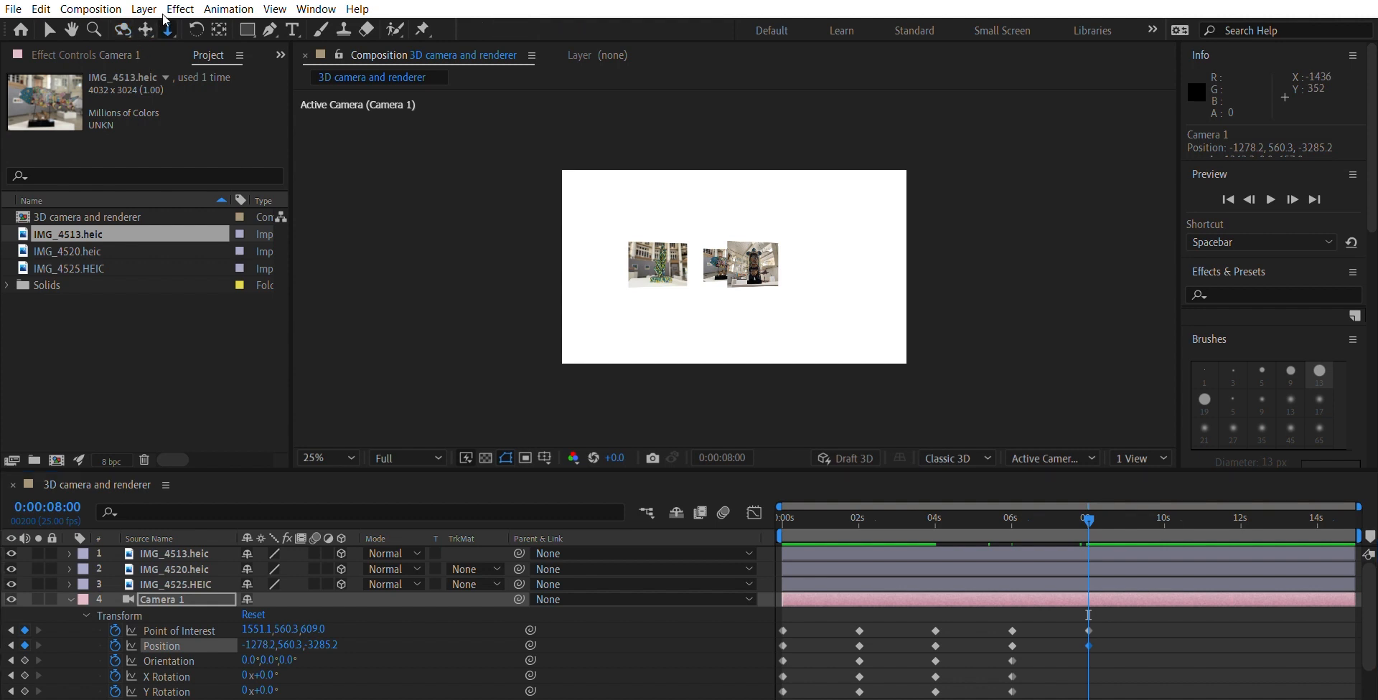
{"action": "left_click_drag", "start_coordinate": [725, 301], "coordinate": [727, 244]}
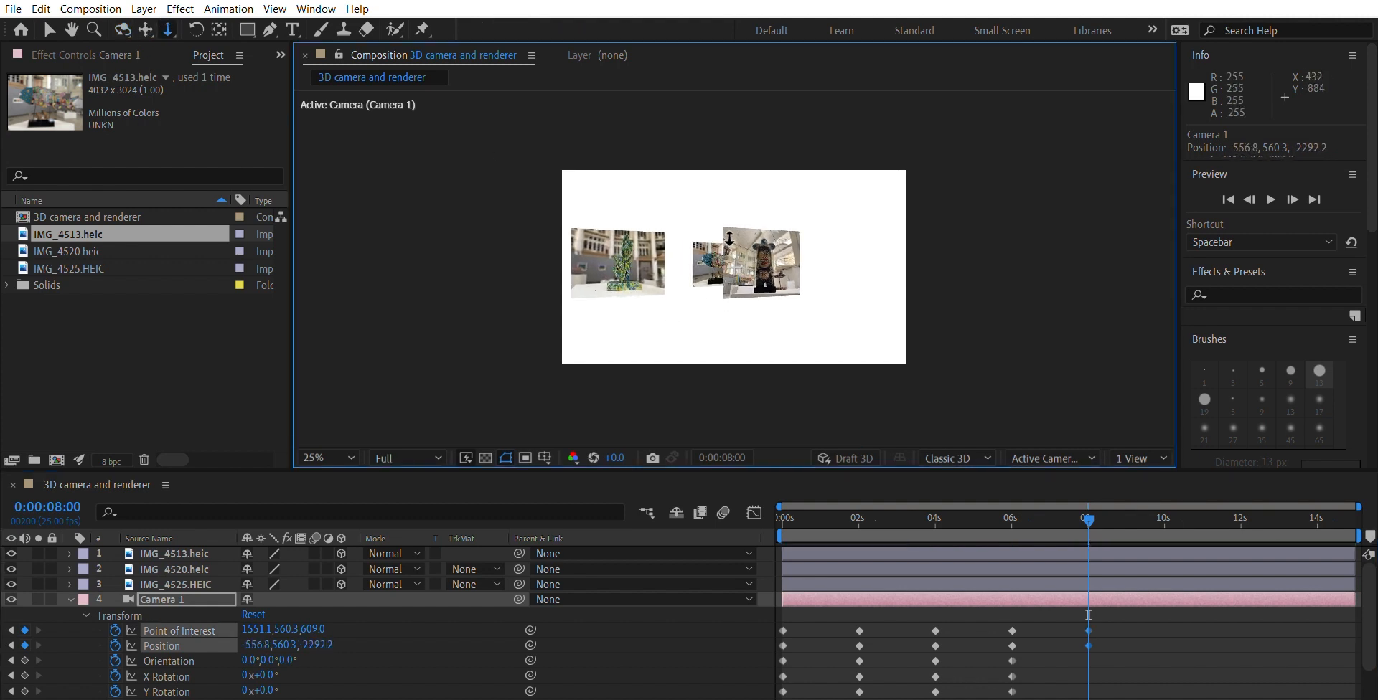
{"action": "key", "text": "space"}
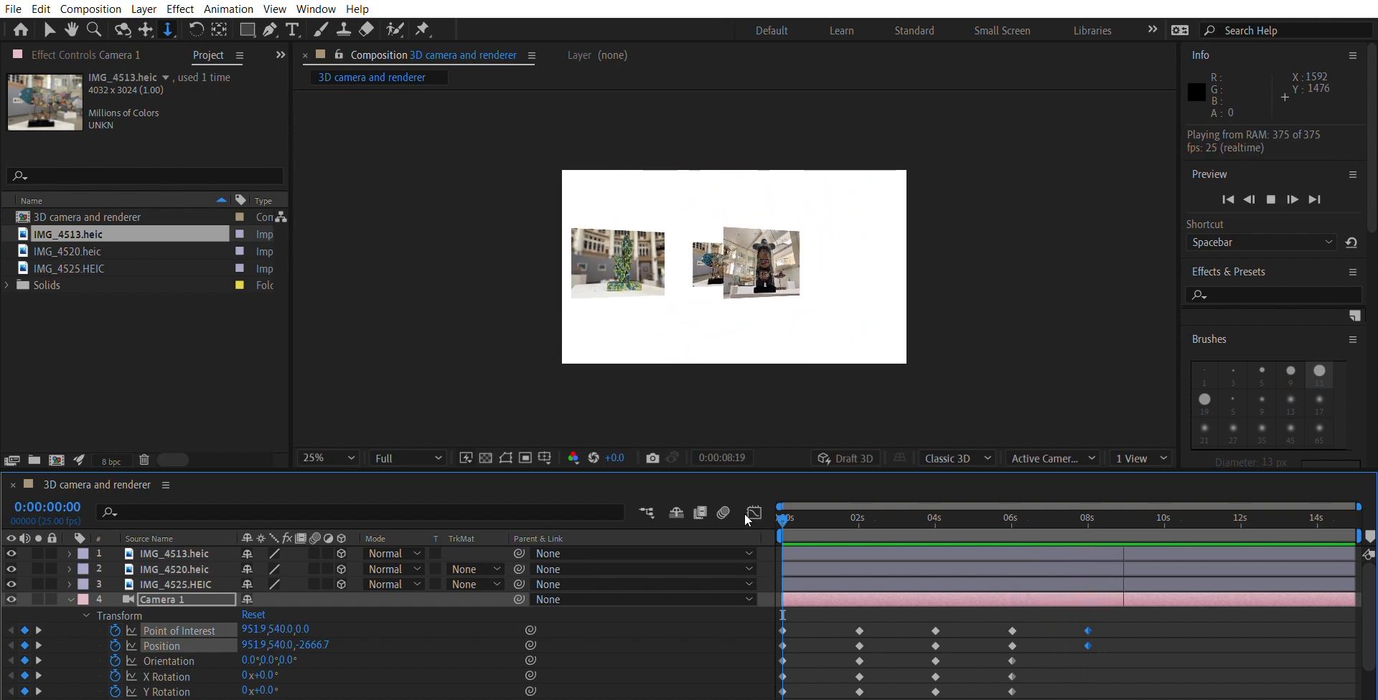
{"action": "key", "text": "space"}
Step: At 0:00:10:00, orbit Camera 1 to about 1043, 560, -2903, and play back the animation
{"action": "left_click_drag", "start_coordinate": [1109, 514], "coordinate": [1164, 519]}
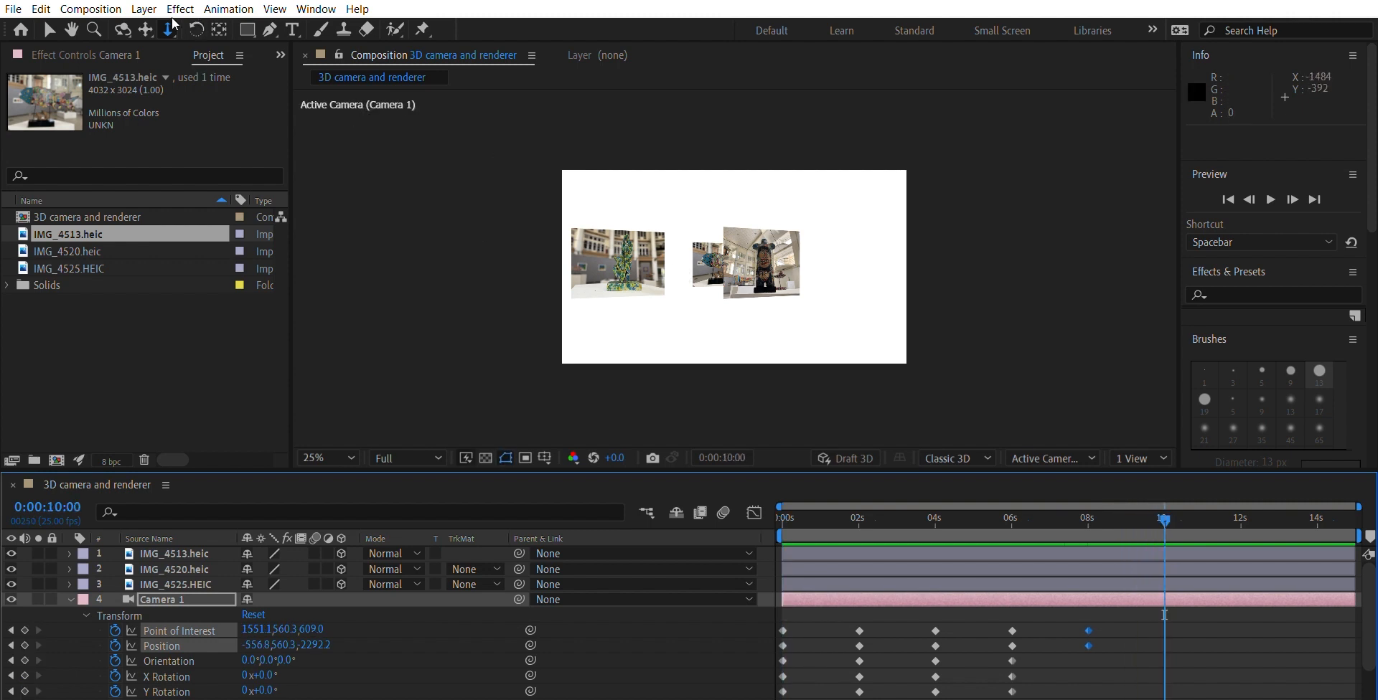
{"action": "left_click", "coordinate": [120, 23]}
{"action": "left_click_drag", "start_coordinate": [711, 237], "coordinate": [760, 247]}
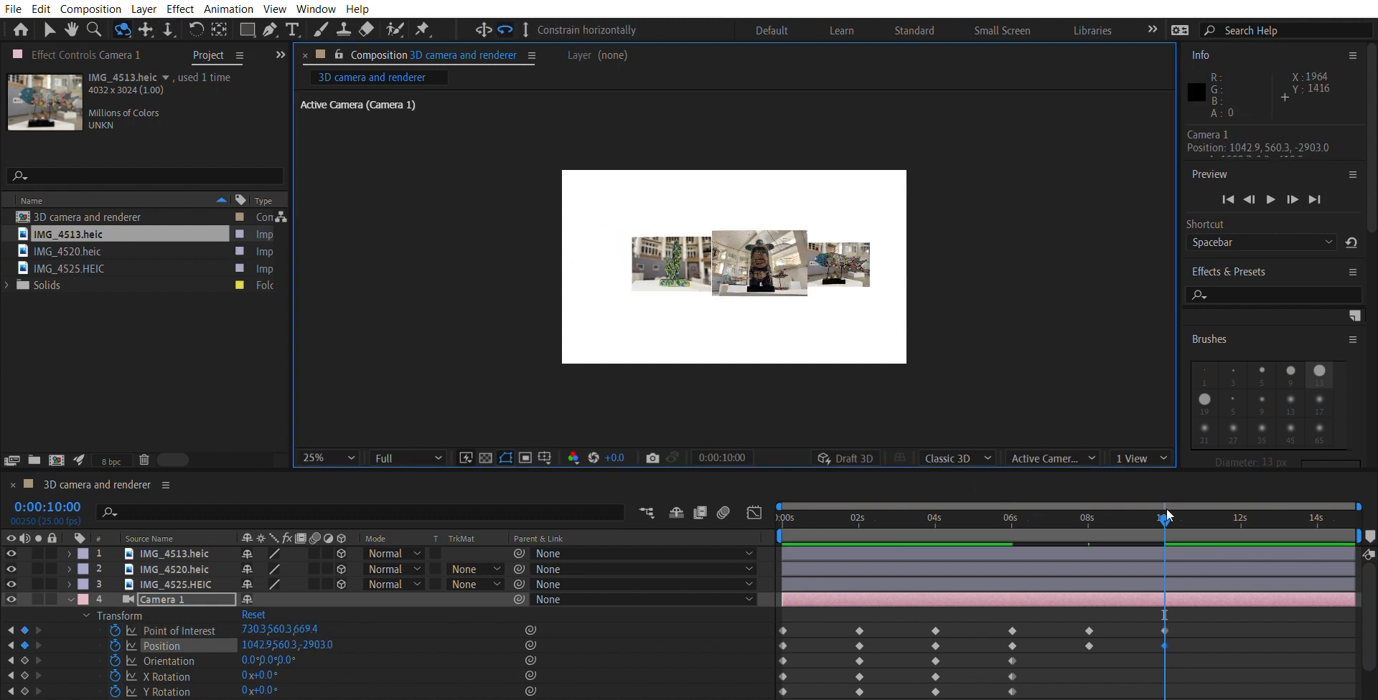
{"action": "left_click_drag", "start_coordinate": [1166, 506], "coordinate": [872, 514]}
{"action": "key", "text": "space"}
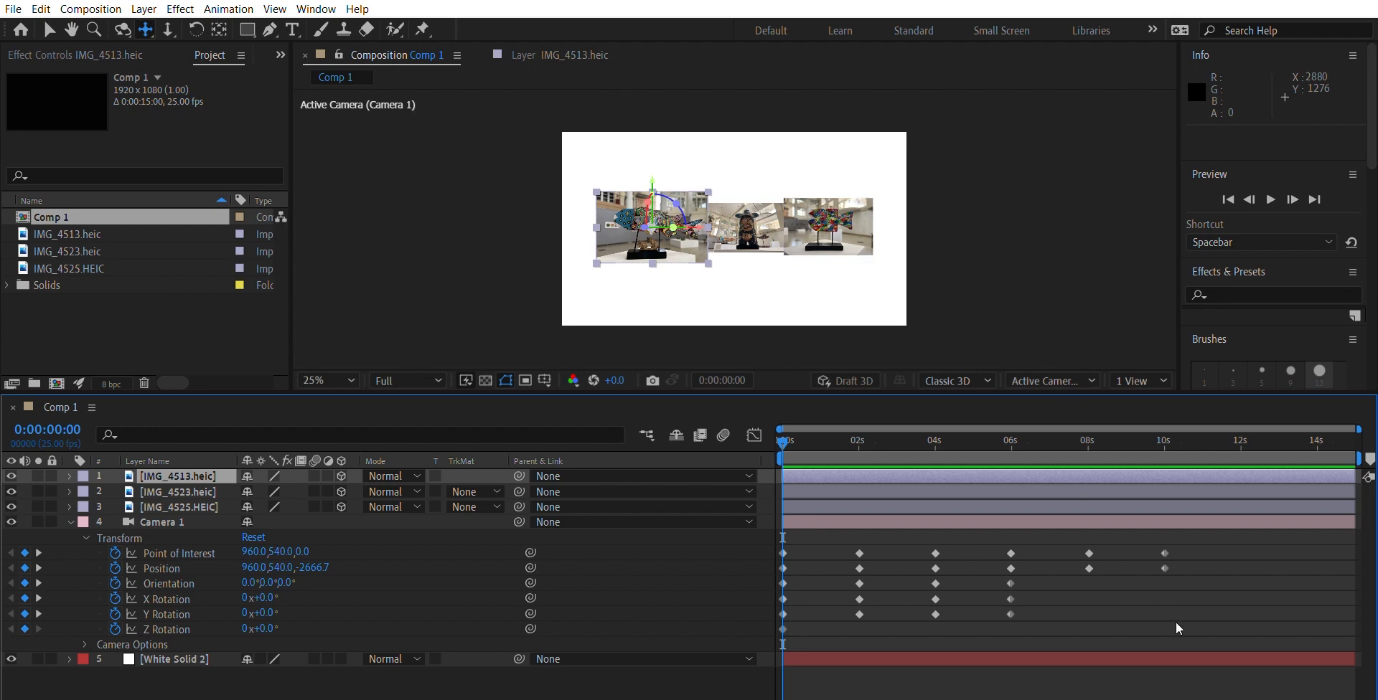
Step: Apply Easy Ease to all of Camera 1's transform keyframes and check their speed curves in the Graph Editor
{"action": "left_click_drag", "start_coordinate": [1181, 623], "coordinate": [768, 518]}
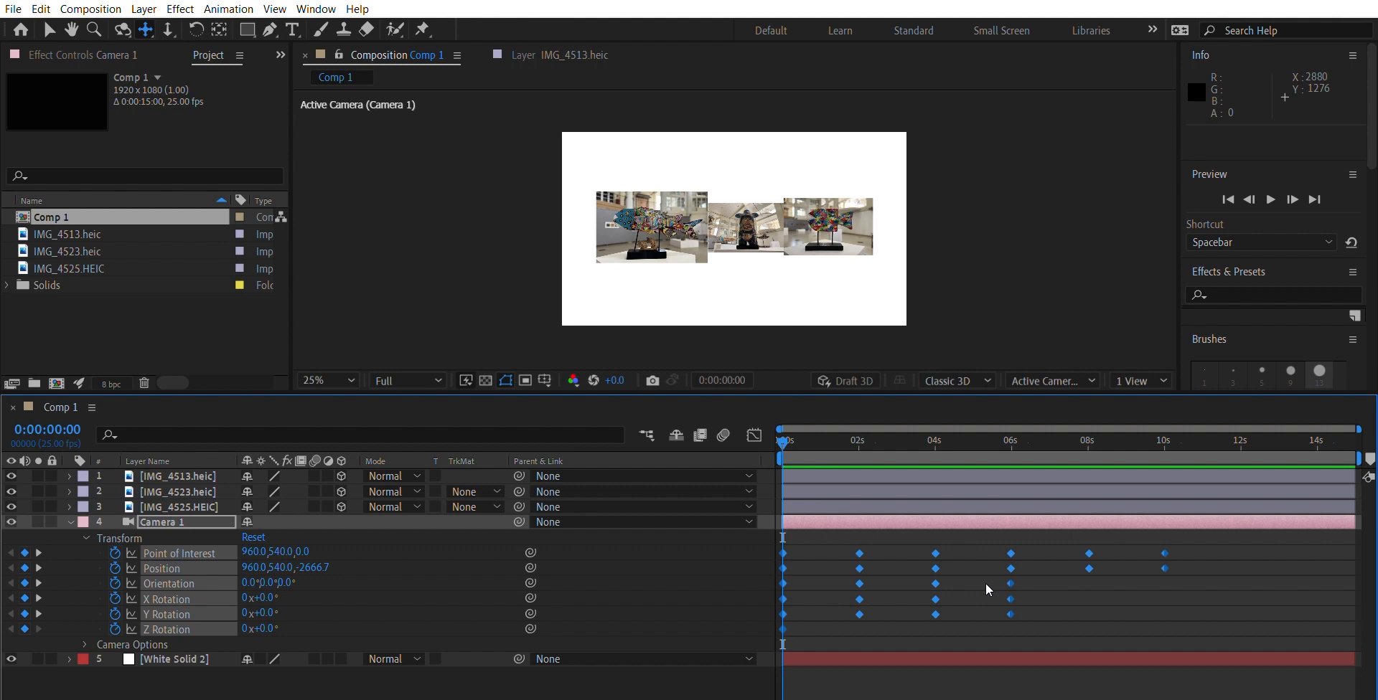
{"action": "key", "text": "F9"}
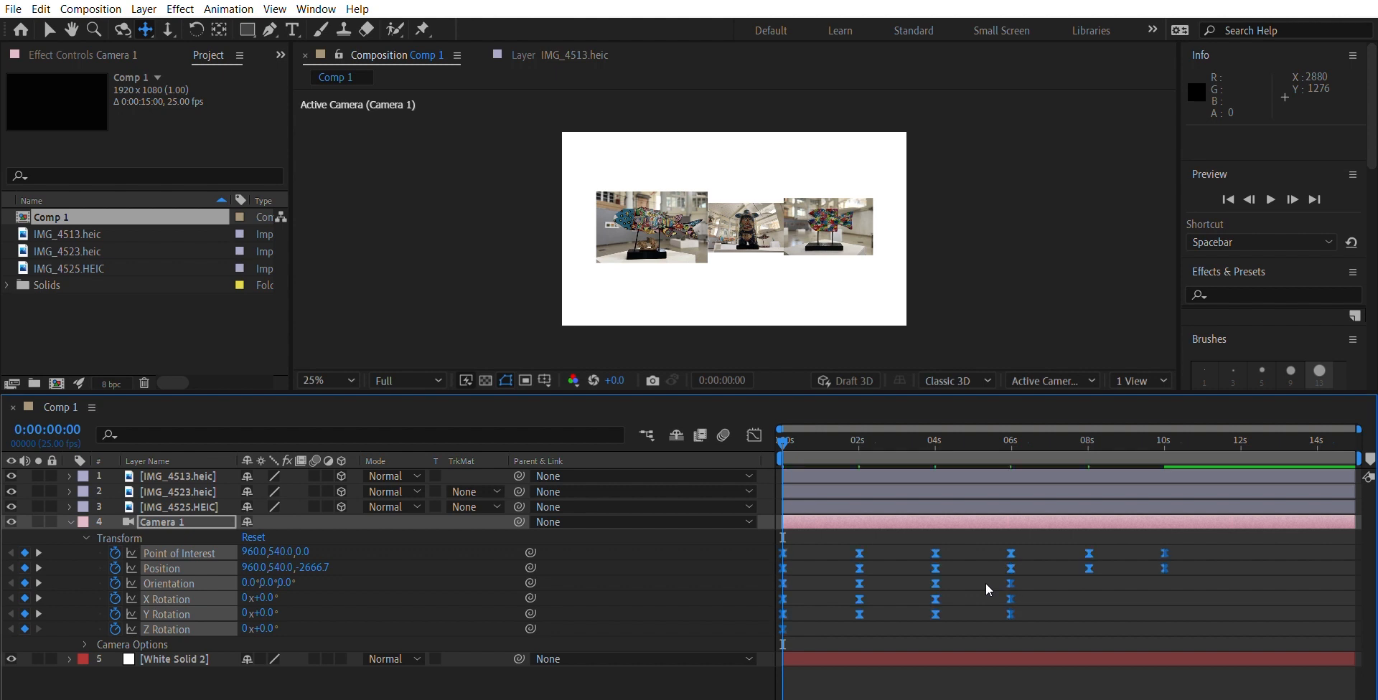
{"action": "left_click", "coordinate": [754, 435]}
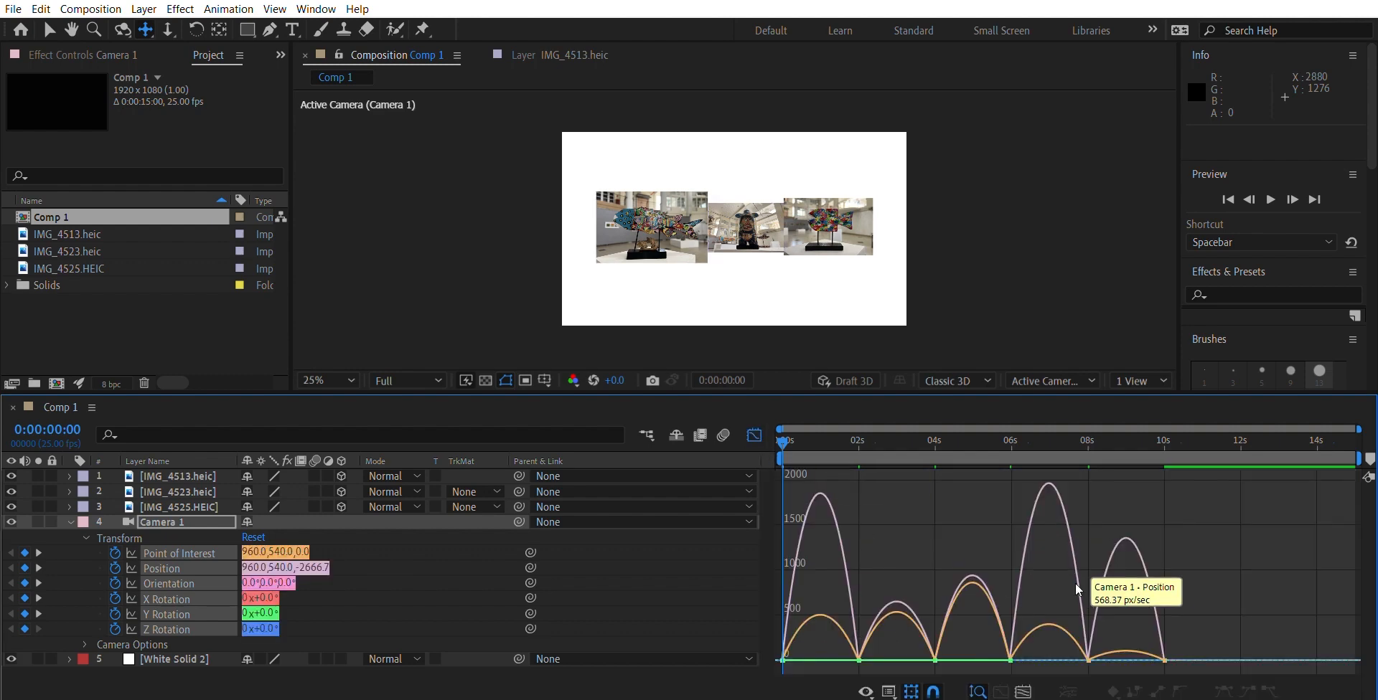
{"action": "left_click", "coordinate": [754, 433]}
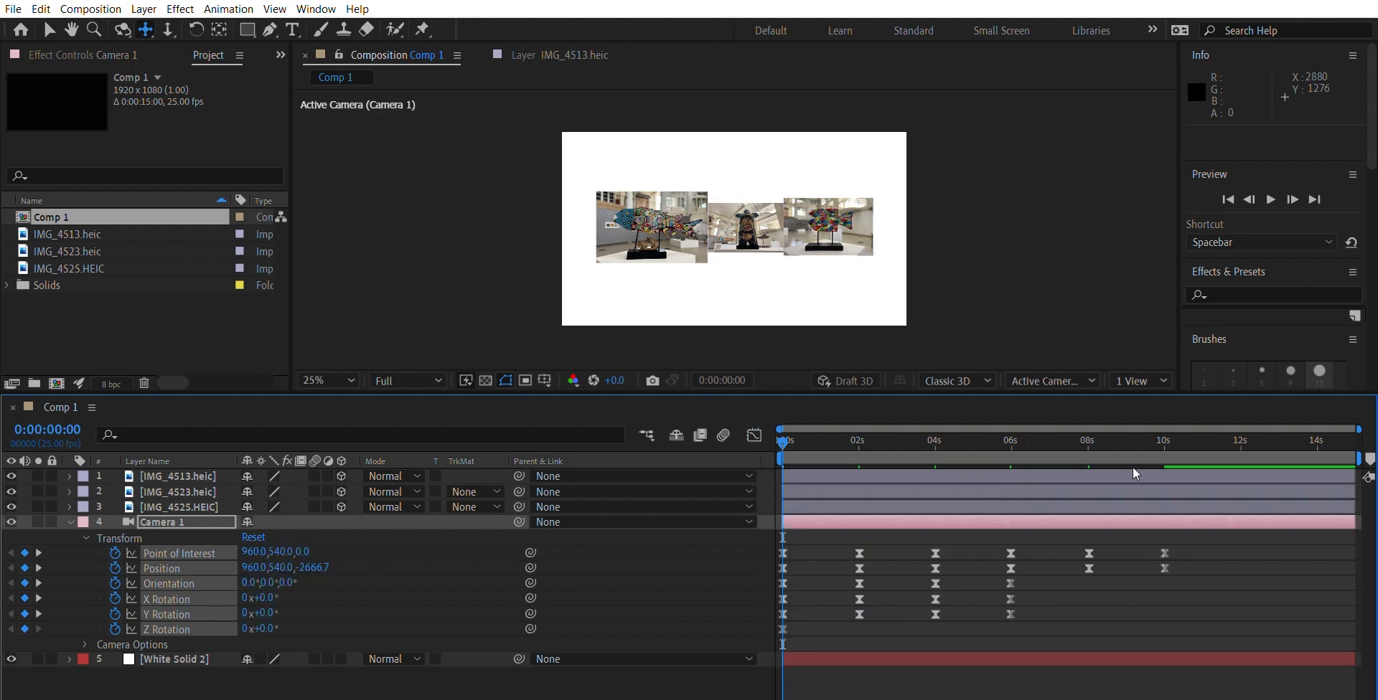
Step: Lower the preview resolution to Third, play the eased camera animation from the start, and return to 0:00:00:00
{"action": "key", "text": "space"}
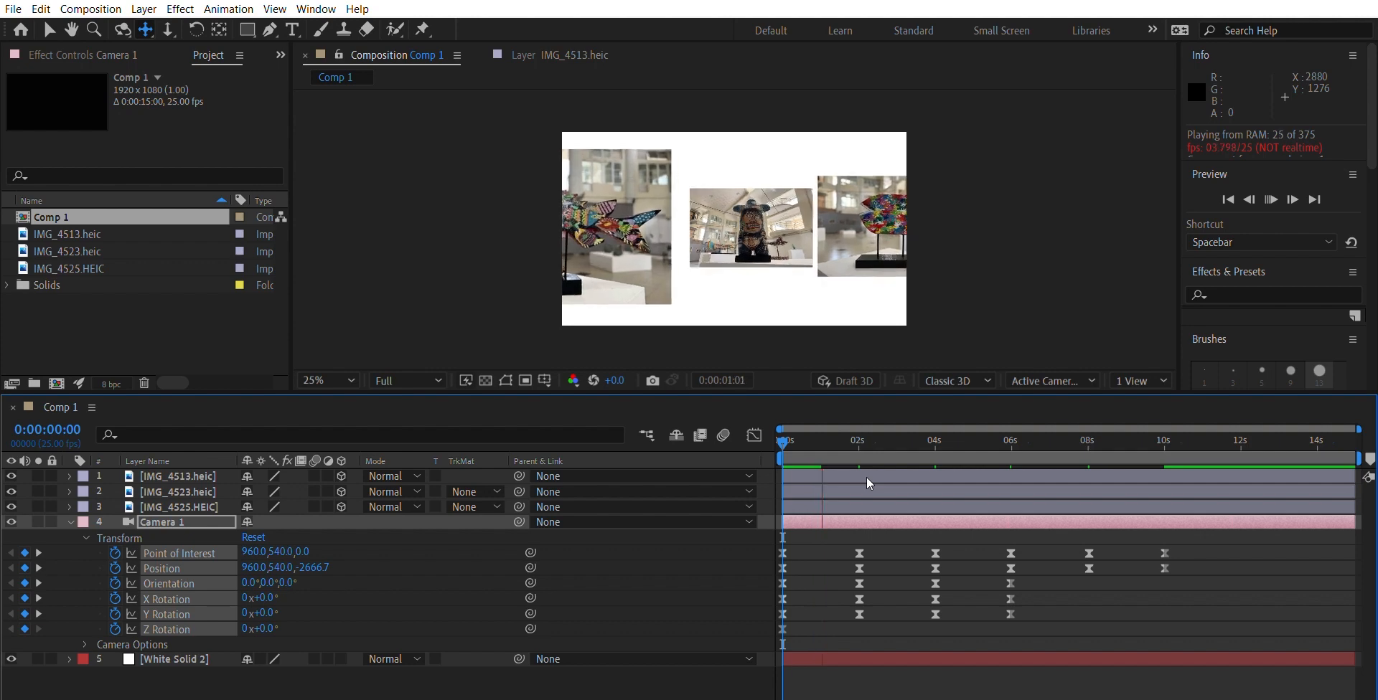
{"action": "key", "text": "space"}
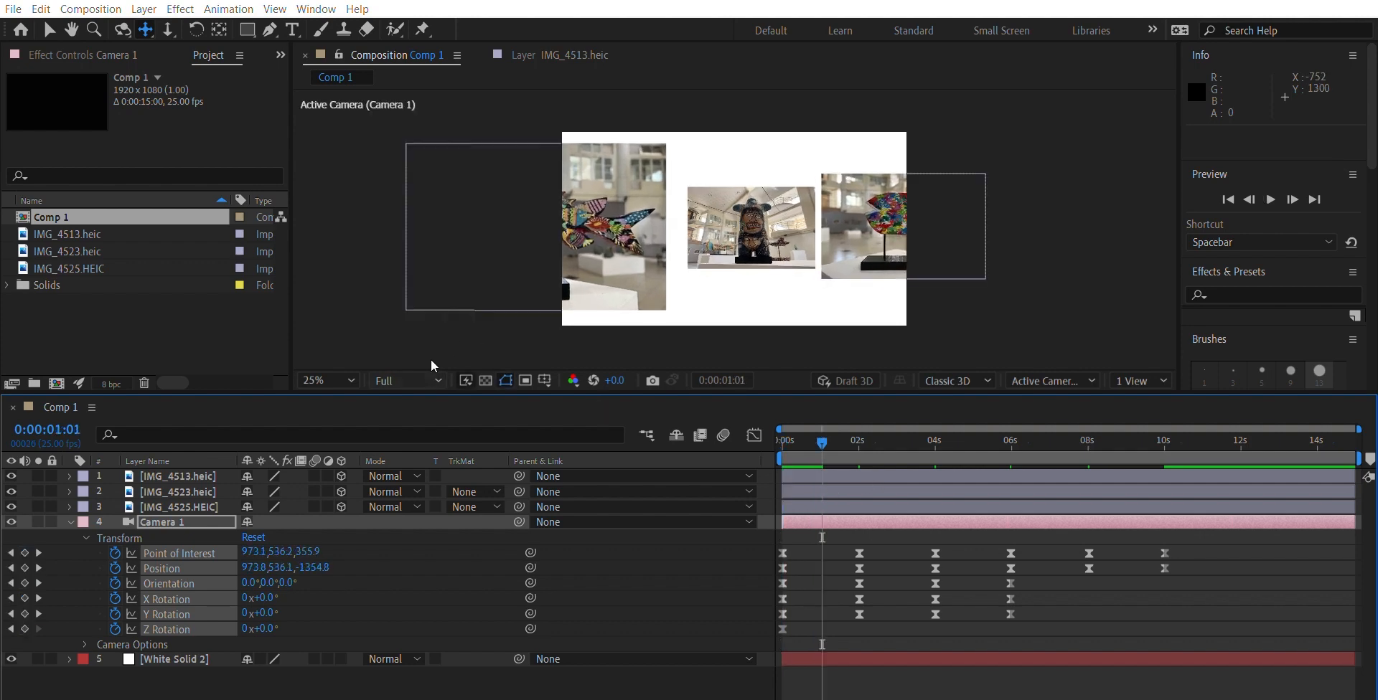
{"action": "left_click", "coordinate": [433, 443]}
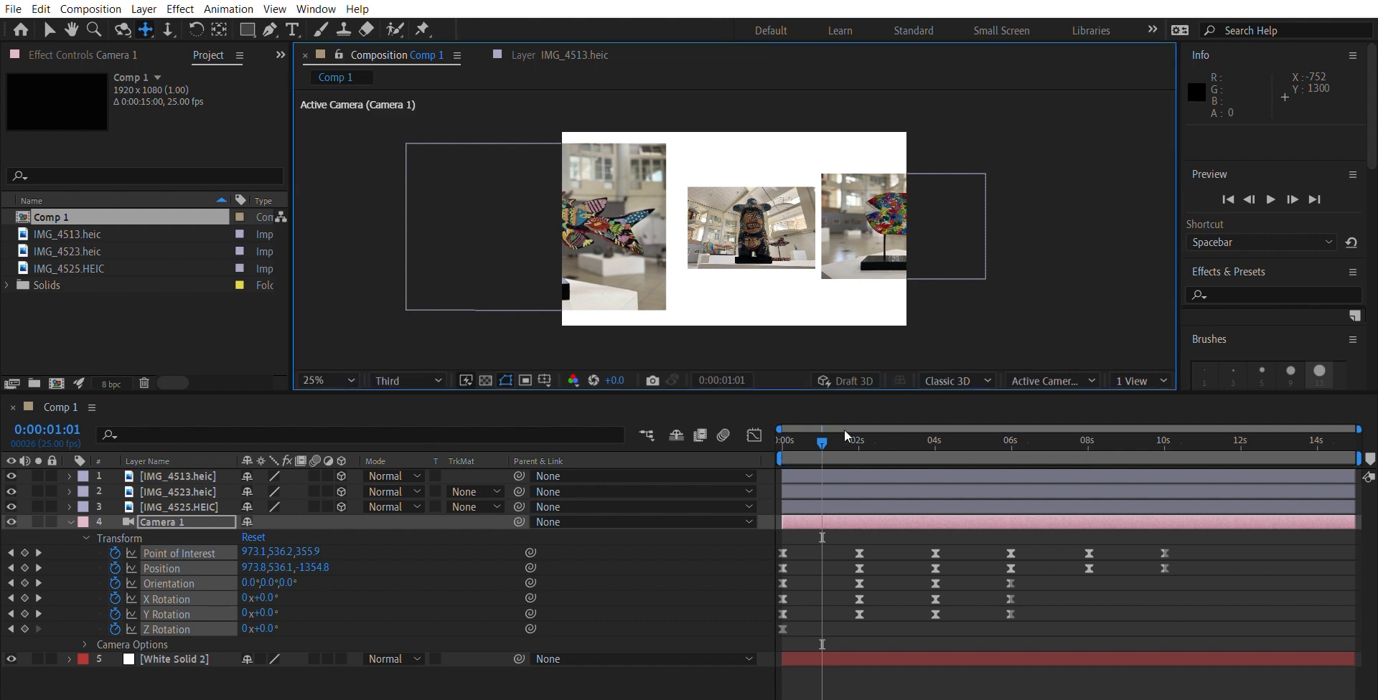
{"action": "left_click_drag", "start_coordinate": [823, 441], "coordinate": [760, 433]}
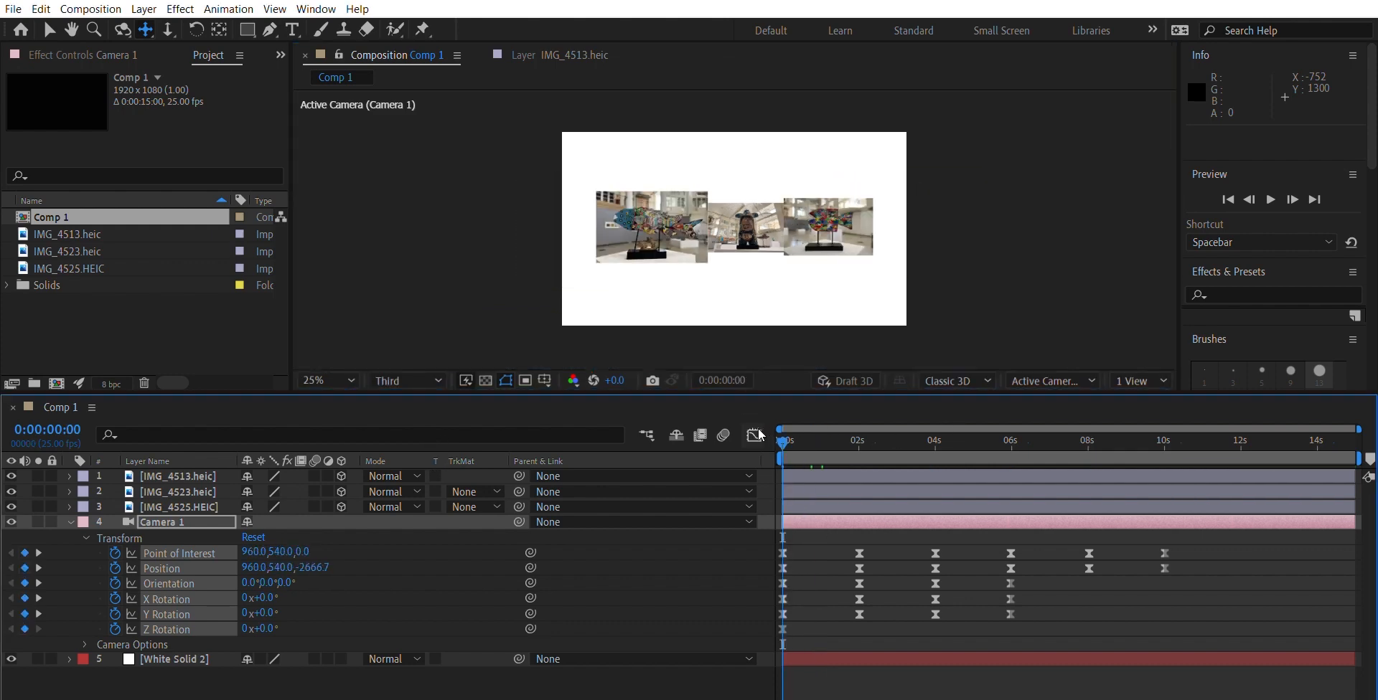
{"action": "key", "text": "space"}
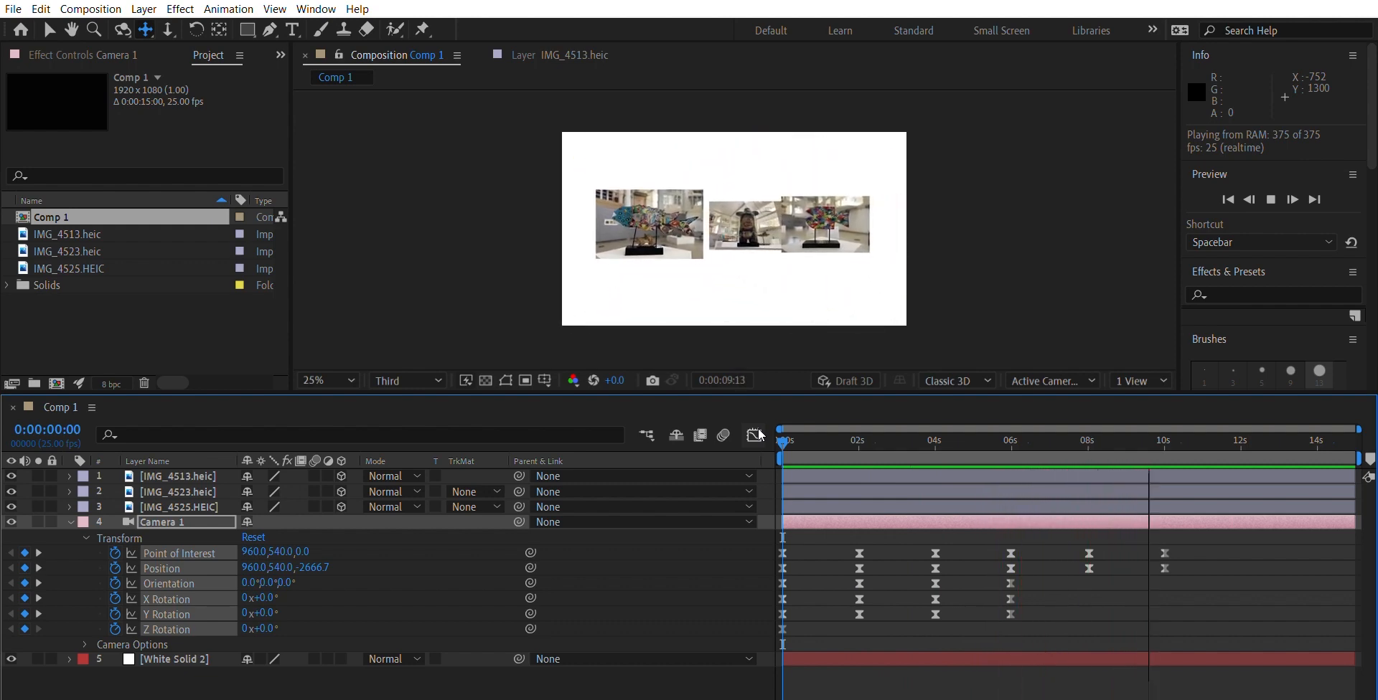
{"action": "key", "text": "space"}
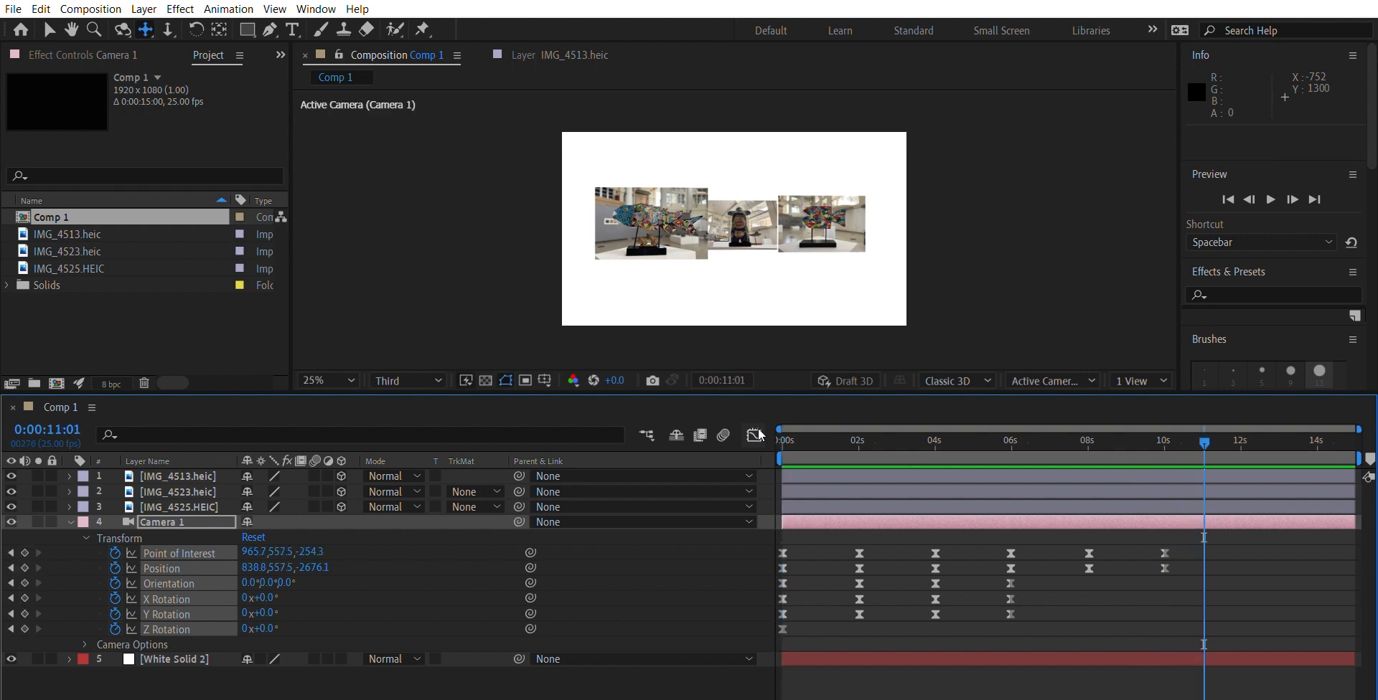
{"action": "left_click_drag", "start_coordinate": [1216, 434], "coordinate": [750, 442]}
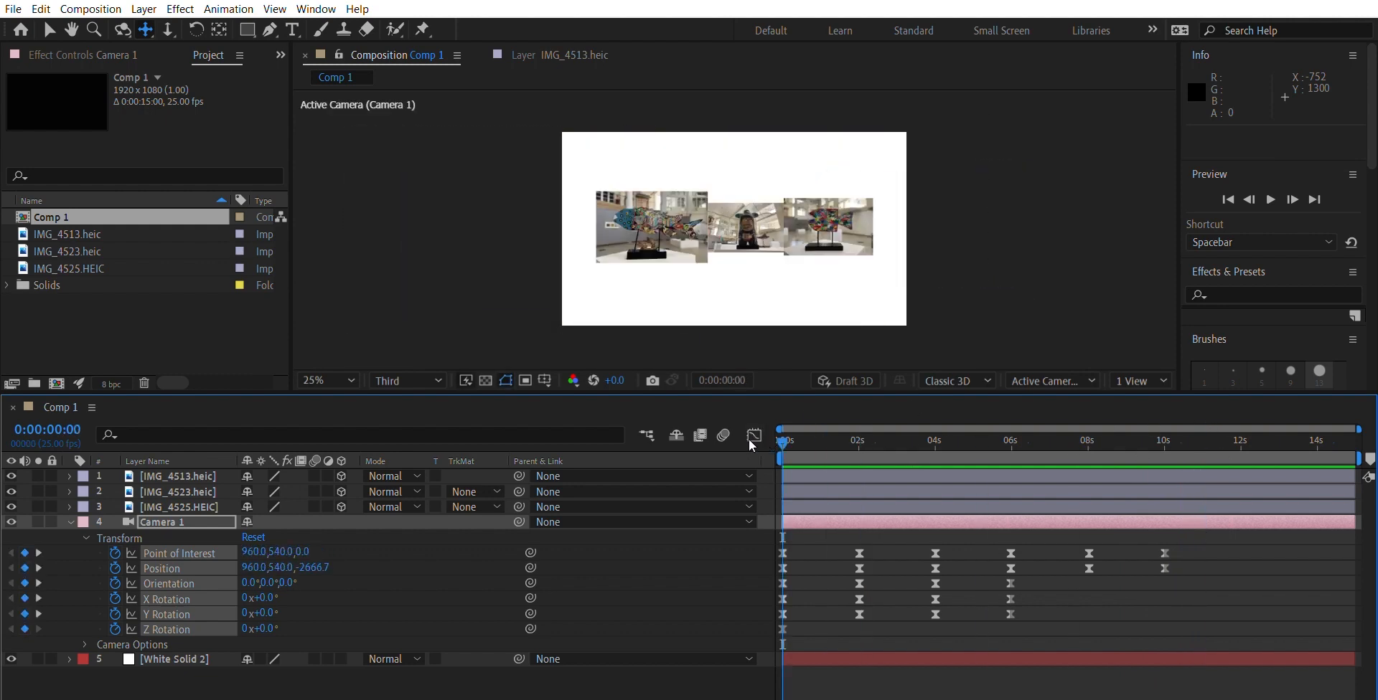
Step: Collapse Camera 1's properties and add a null object to Comp 1 as a 3D layer
{"action": "left_click", "coordinate": [71, 521]}
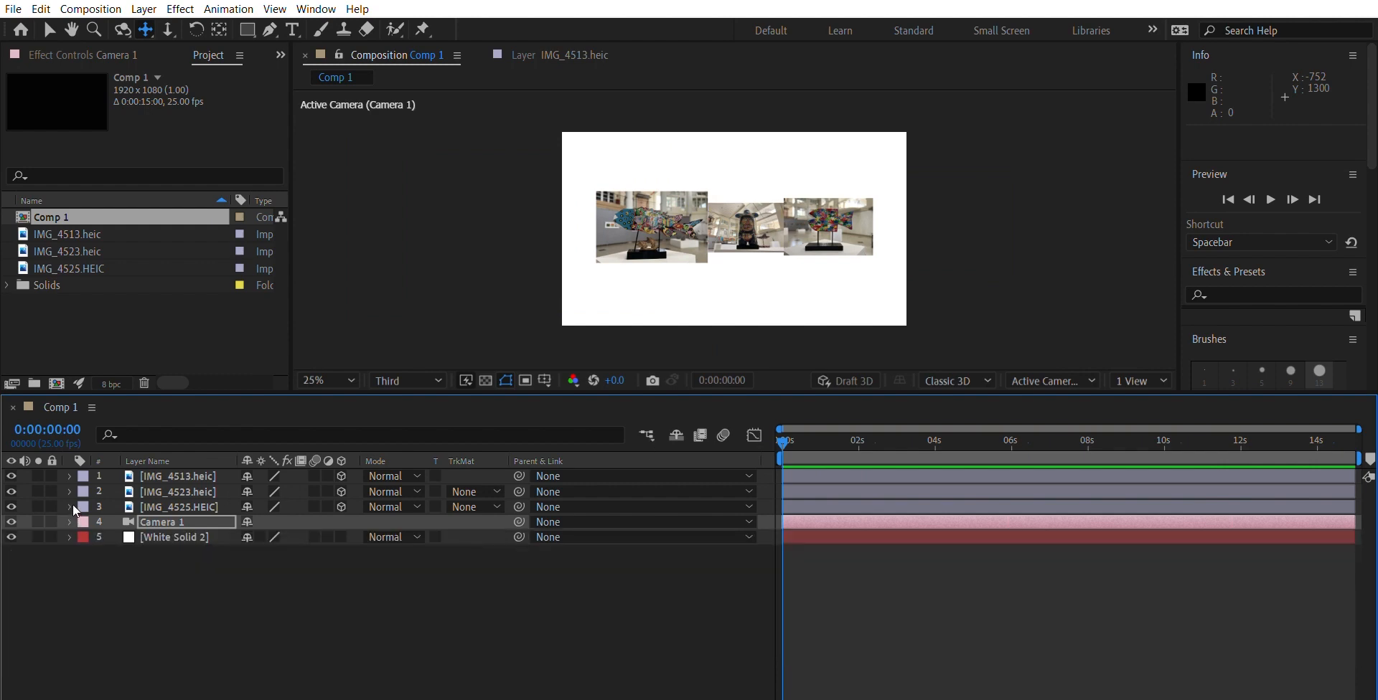
{"action": "left_click", "coordinate": [260, 624]}
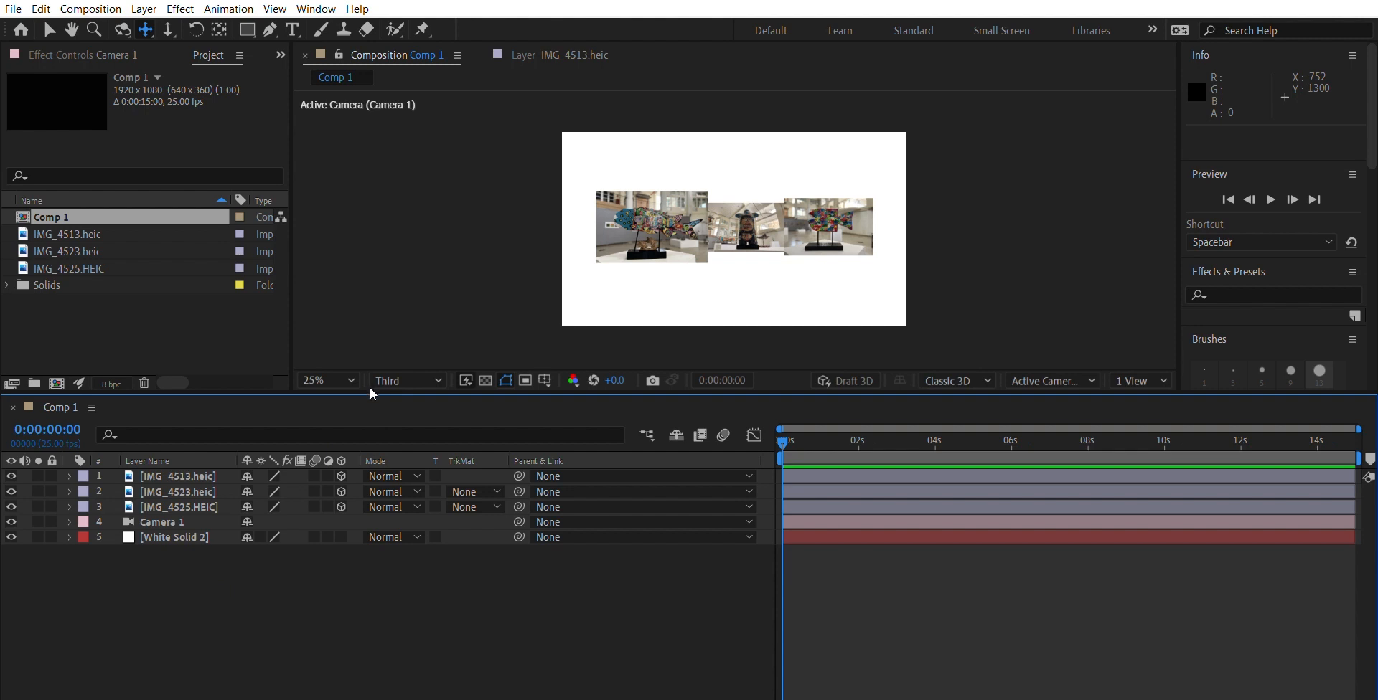
{"action": "key", "text": "ctrl+alt+shift+y"}
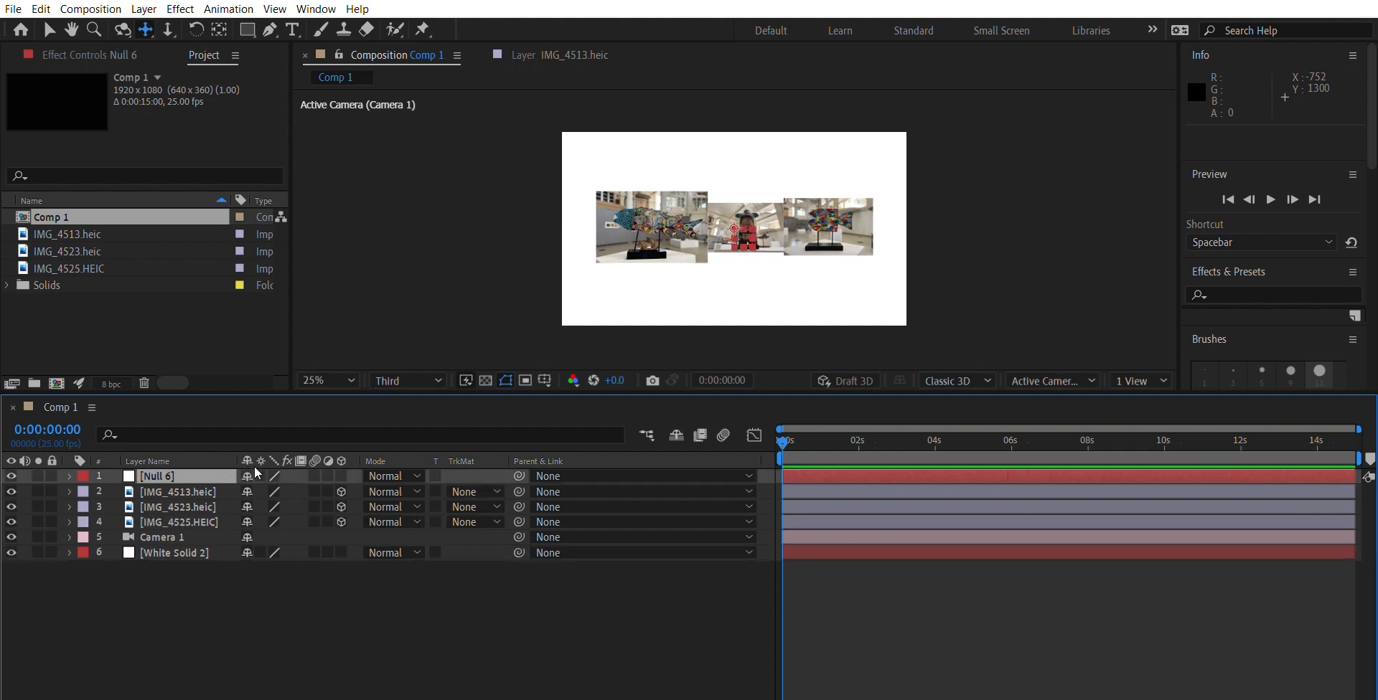
{"action": "left_click", "coordinate": [342, 476]}
Step: Examine Camera 1's motion path in a two-view layout and return to the single view
{"action": "left_click", "coordinate": [191, 533]}
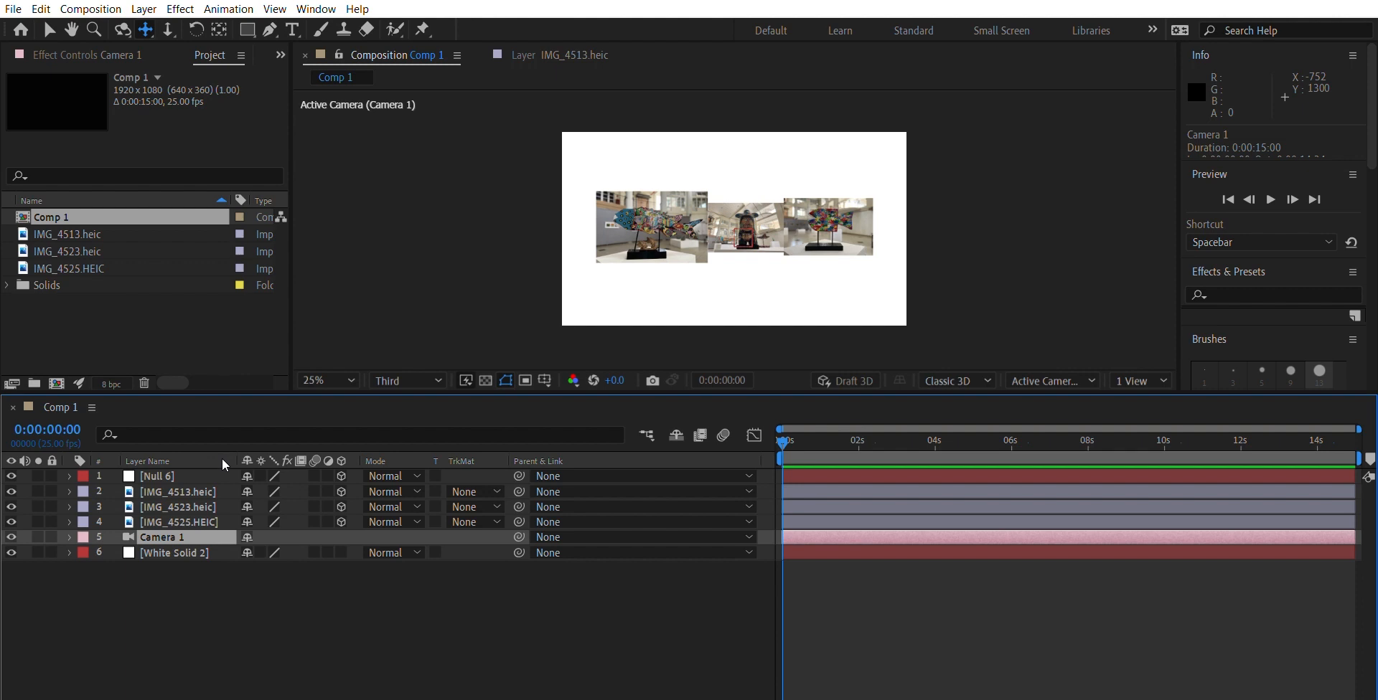
{"action": "left_click", "coordinate": [1154, 397]}
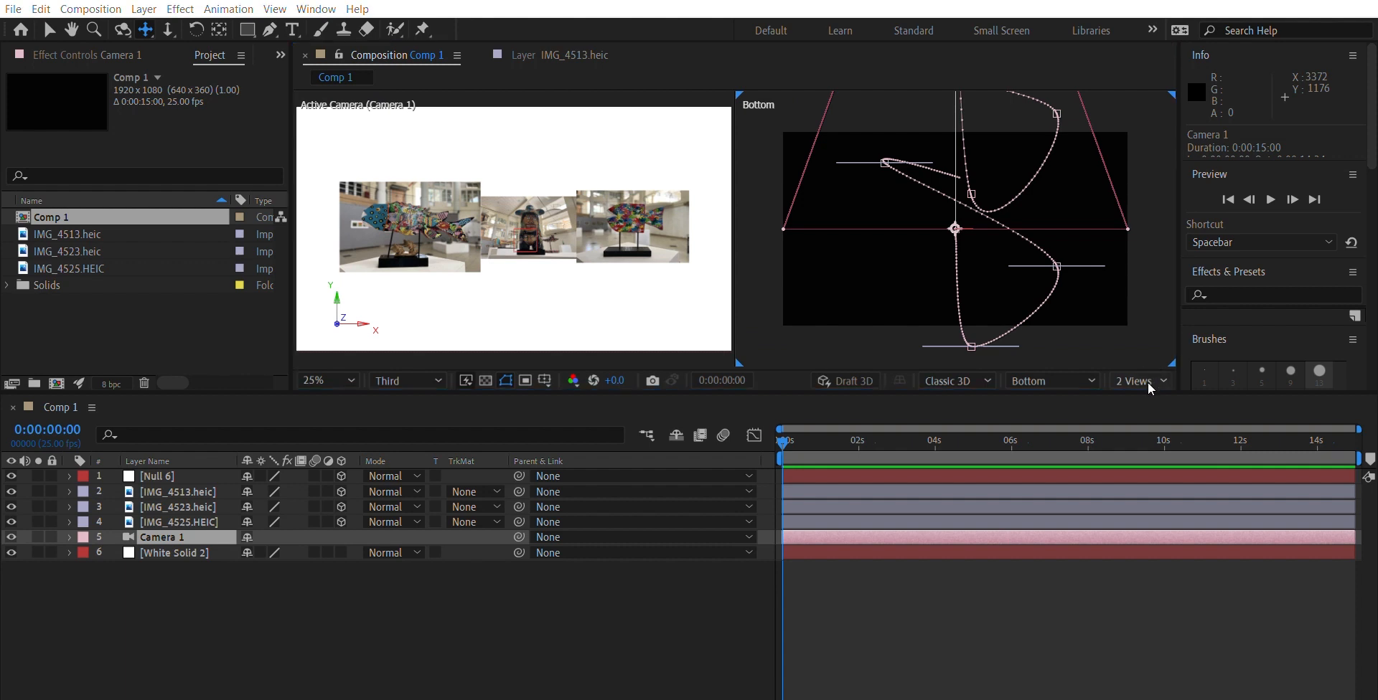
{"action": "left_click", "coordinate": [1147, 382]}
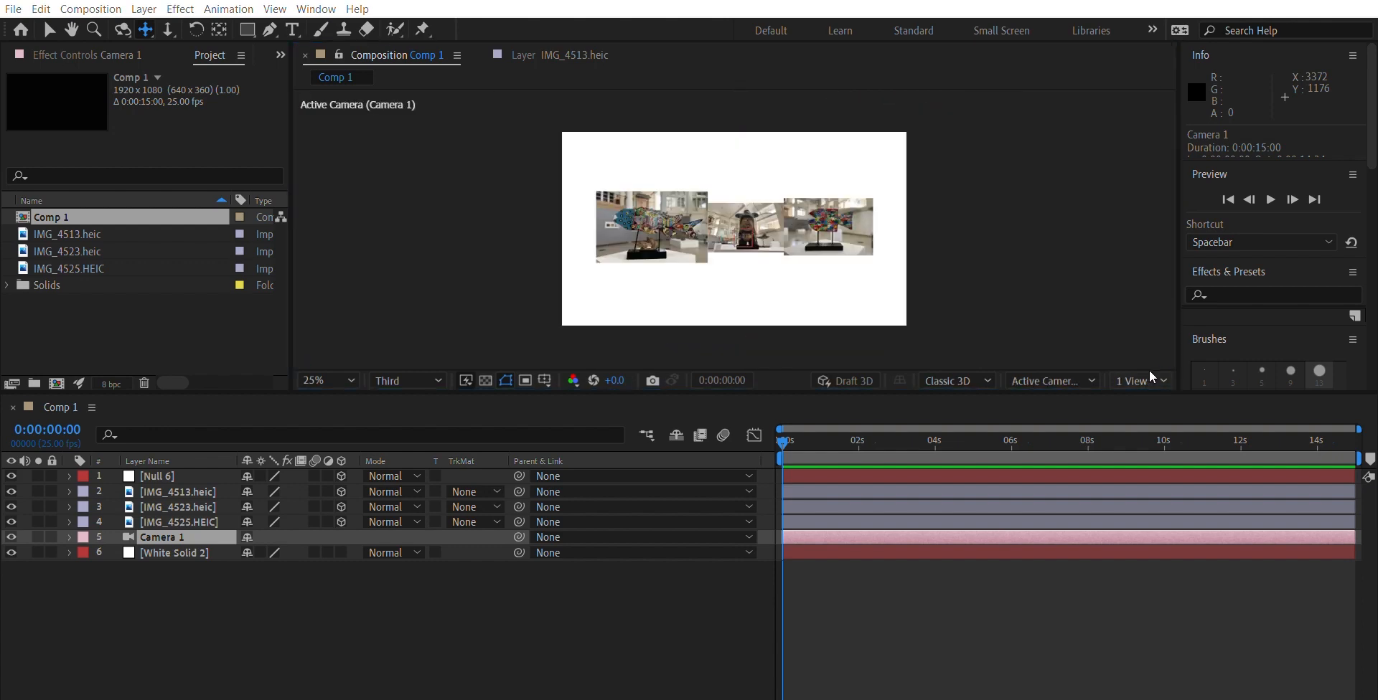
{"action": "left_click", "coordinate": [1161, 400]}
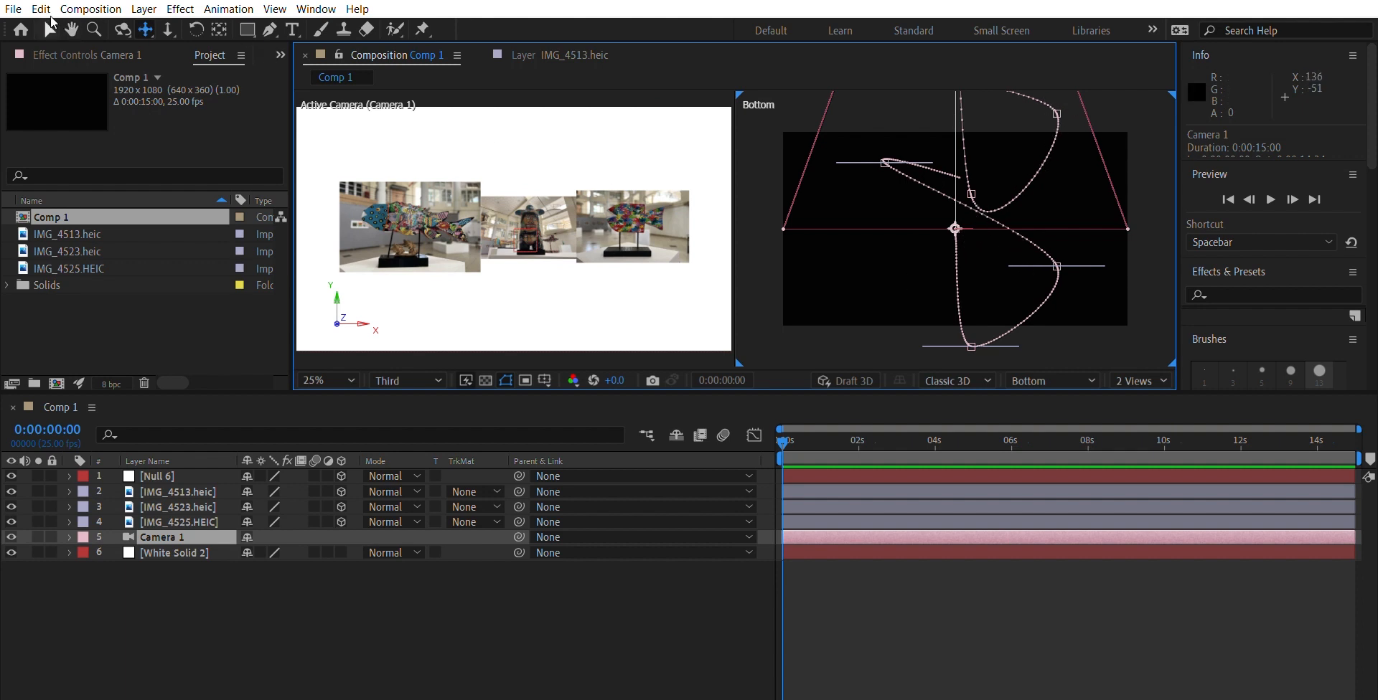
{"action": "left_click", "coordinate": [1151, 381]}
{"action": "left_click", "coordinate": [1152, 388]}
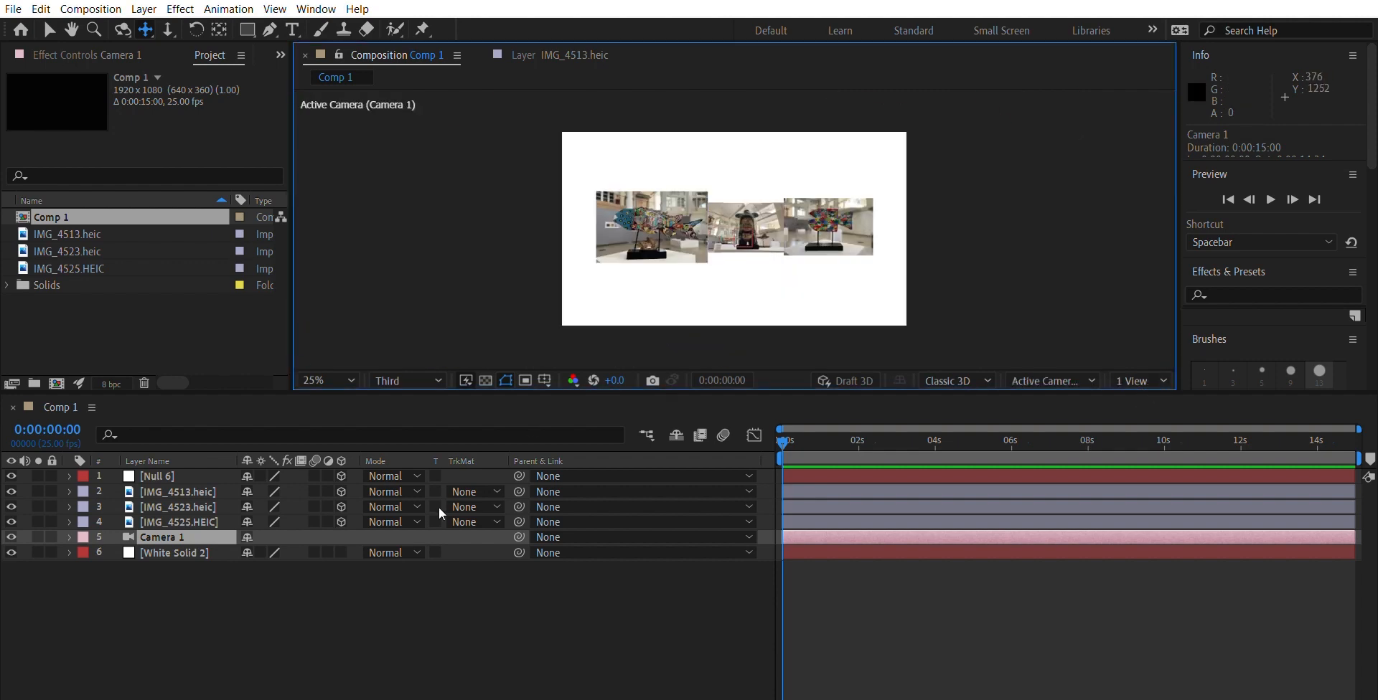
{"action": "left_click", "coordinate": [267, 605]}
{"action": "left_click", "coordinate": [194, 470]}
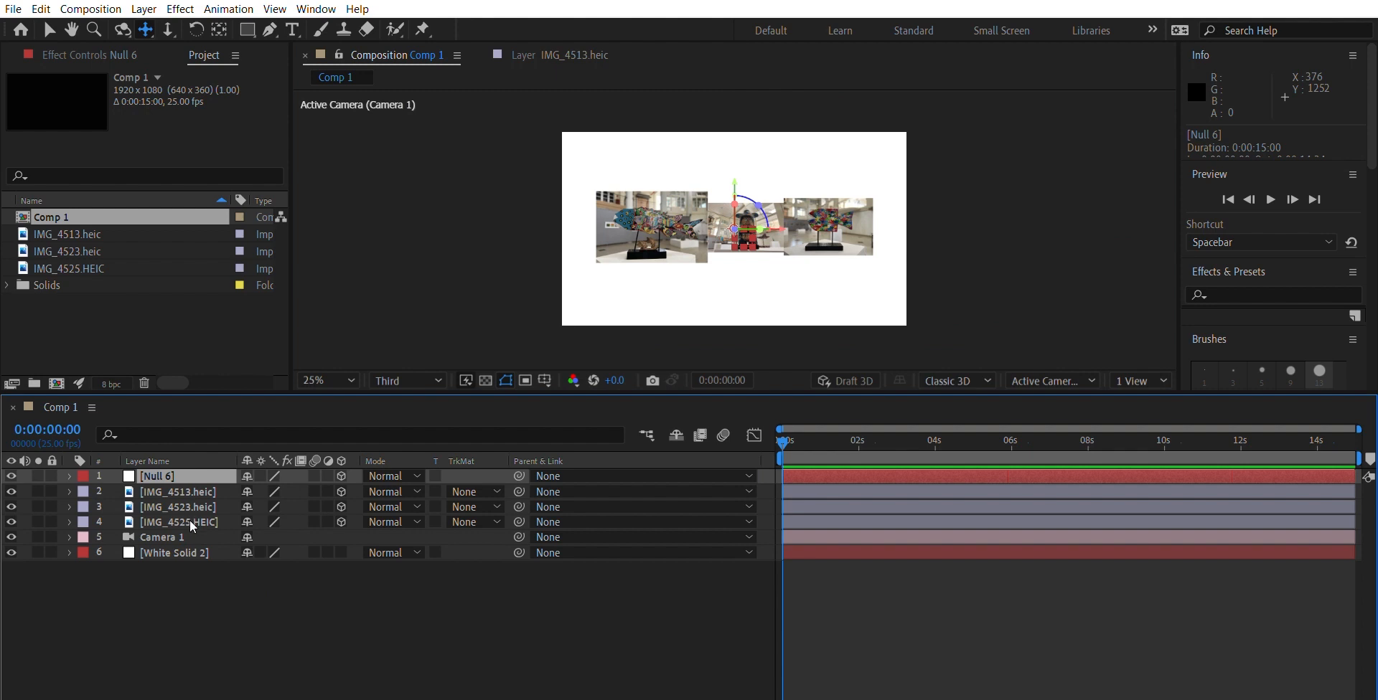
{"action": "left_click", "coordinate": [190, 537]}
{"action": "left_click", "coordinate": [208, 467]}
{"action": "left_click", "coordinate": [211, 536]}
{"action": "left_click", "coordinate": [217, 475], "text": "ctrl"}
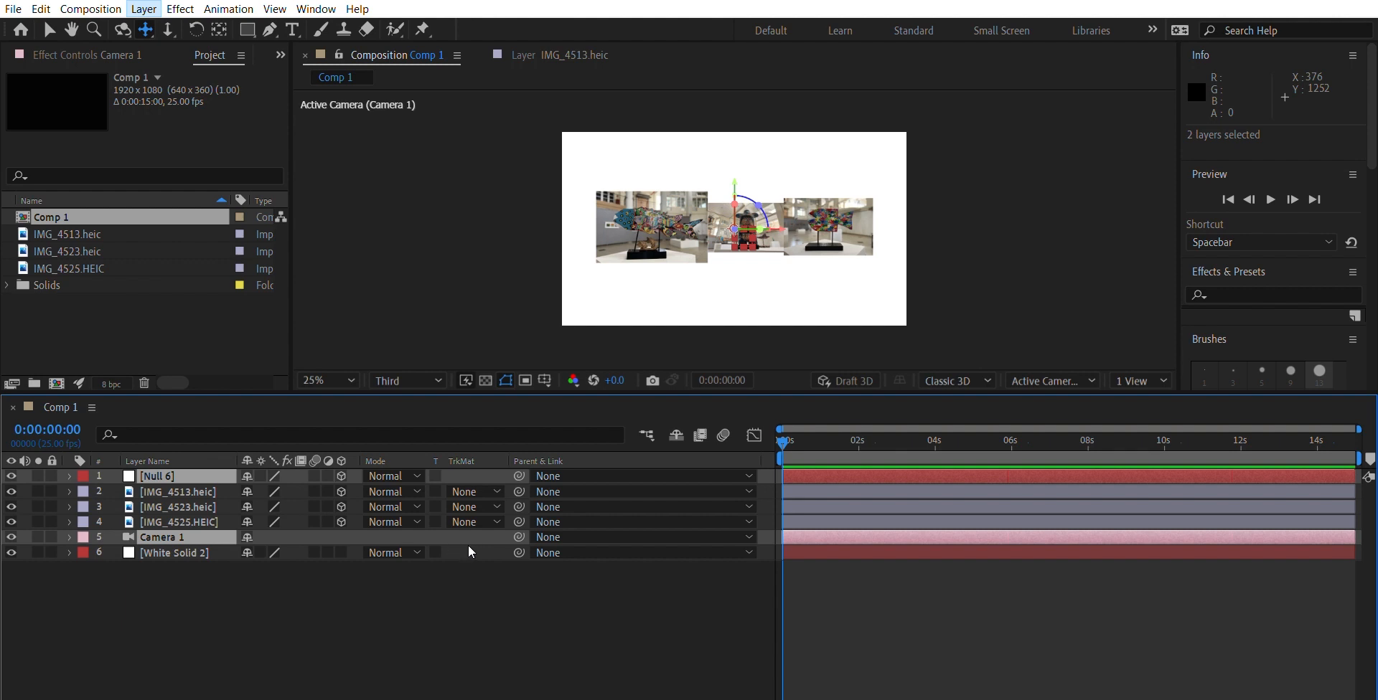
{"action": "left_click", "coordinate": [372, 586]}
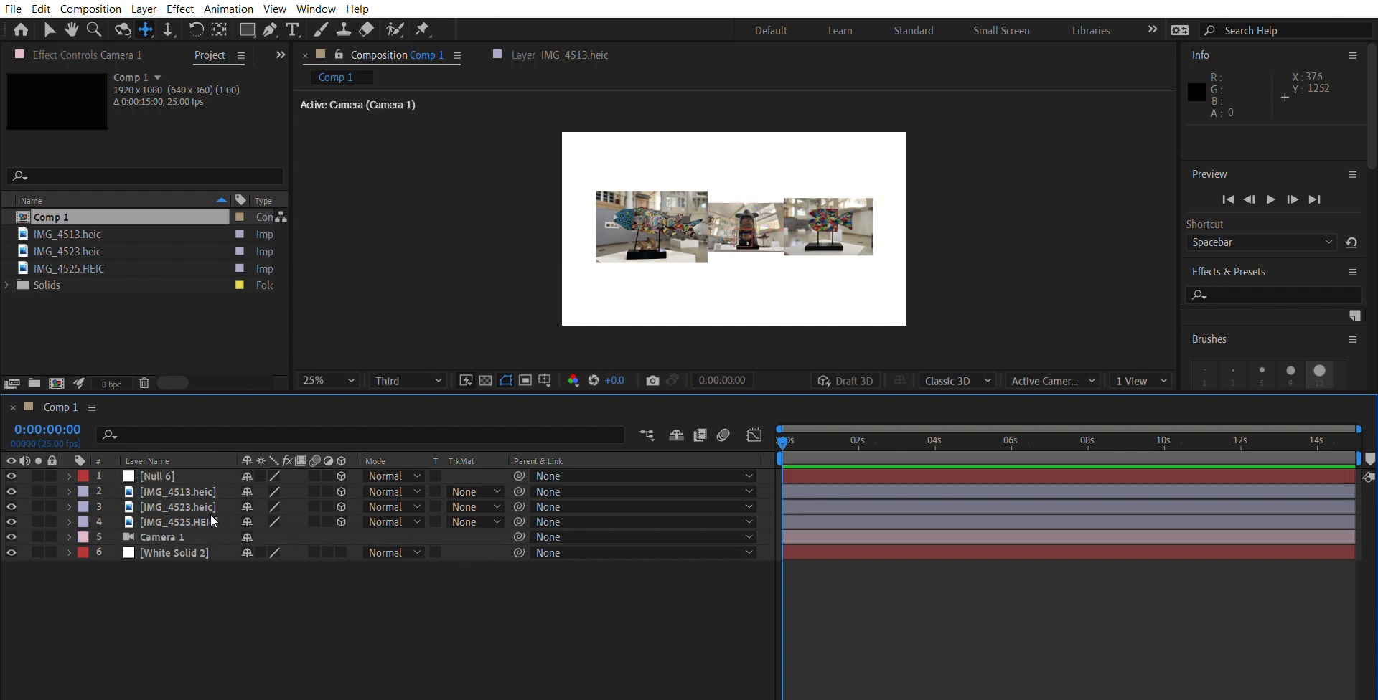
Step: Select Camera 1 together with the null layer and magnify the composition view to 100%
{"action": "left_click", "coordinate": [213, 536]}
{"action": "left_click", "coordinate": [216, 472], "text": "ctrl"}
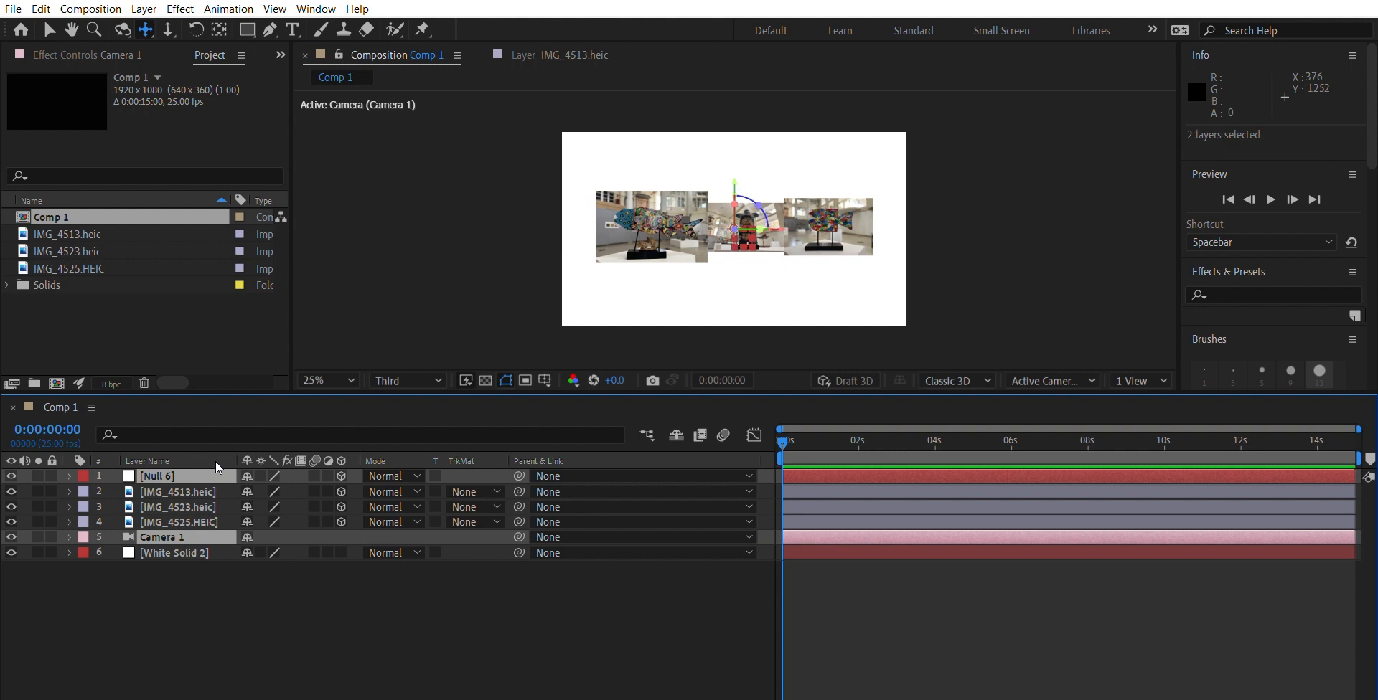
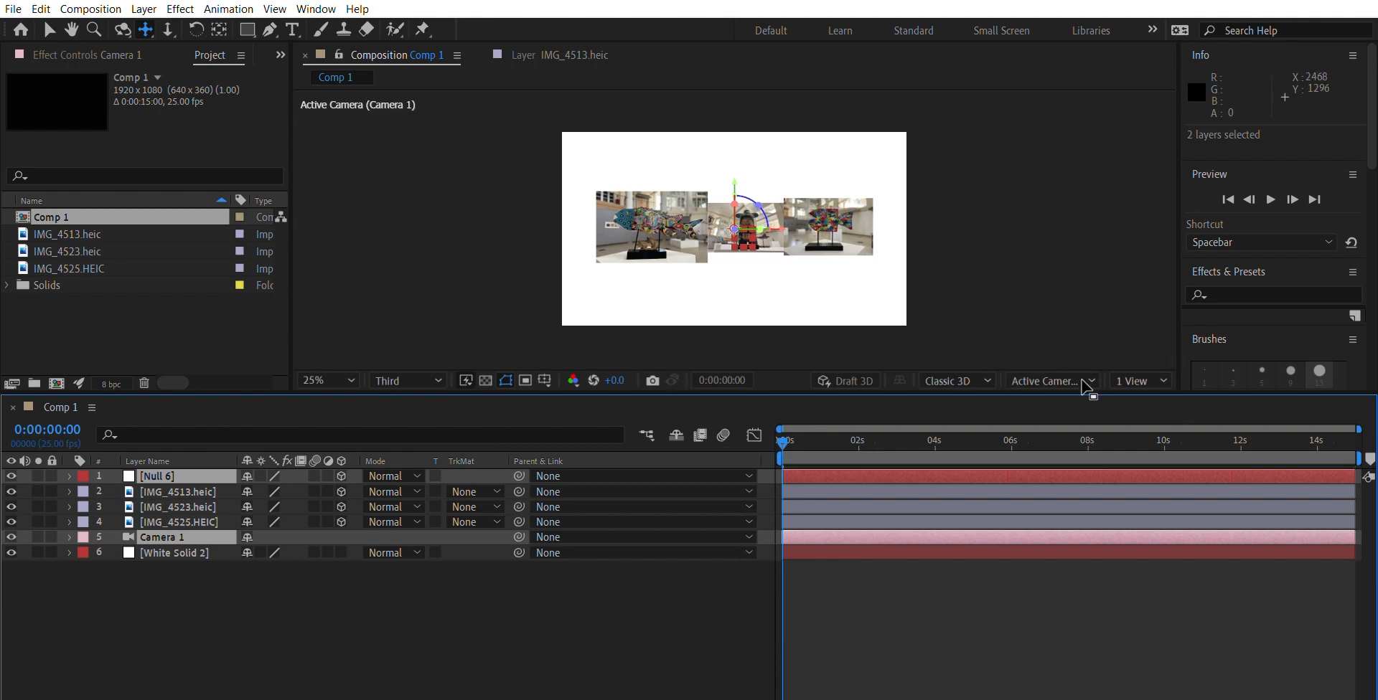
{"action": "key", "text": "period"}
{"action": "key", "text": "period"}
{"action": "key", "text": "period"}
{"action": "key", "text": "period"}
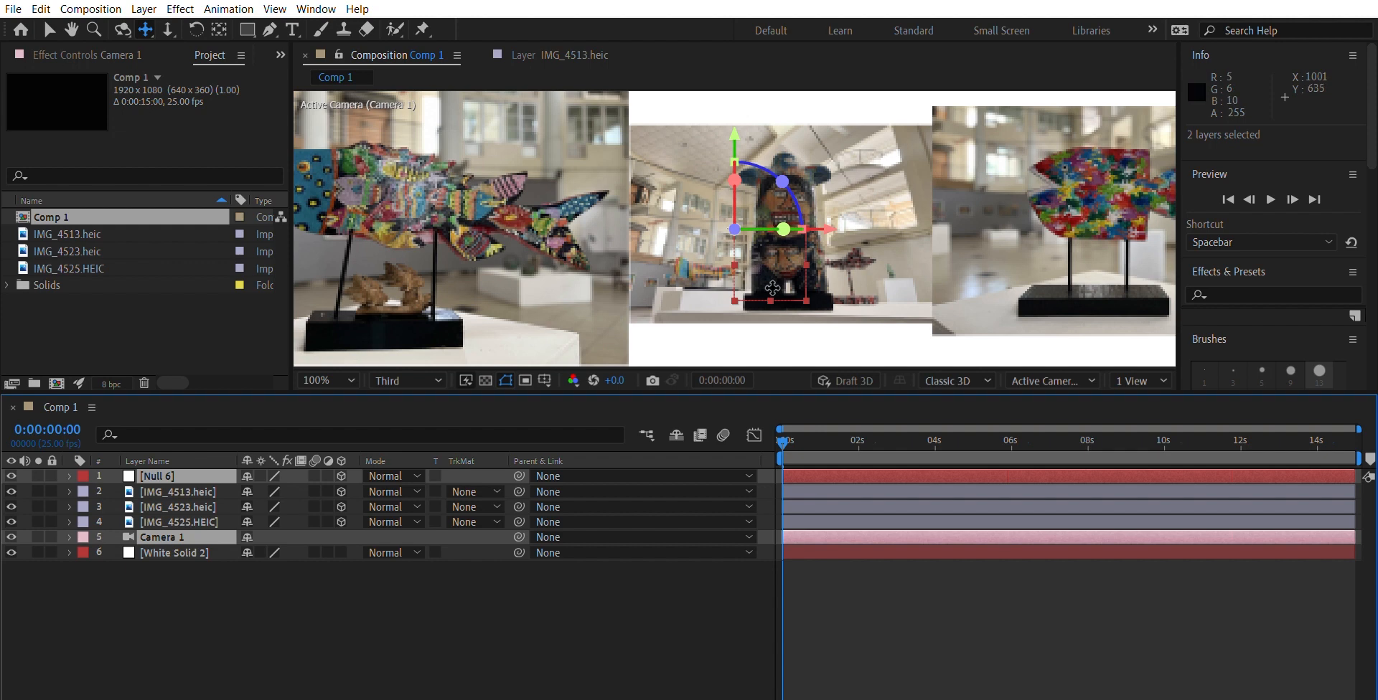
Step: Reveal Camera 1's transform keyframes and move the null object along X to position 978, 540, 0
{"action": "key", "text": "space"}
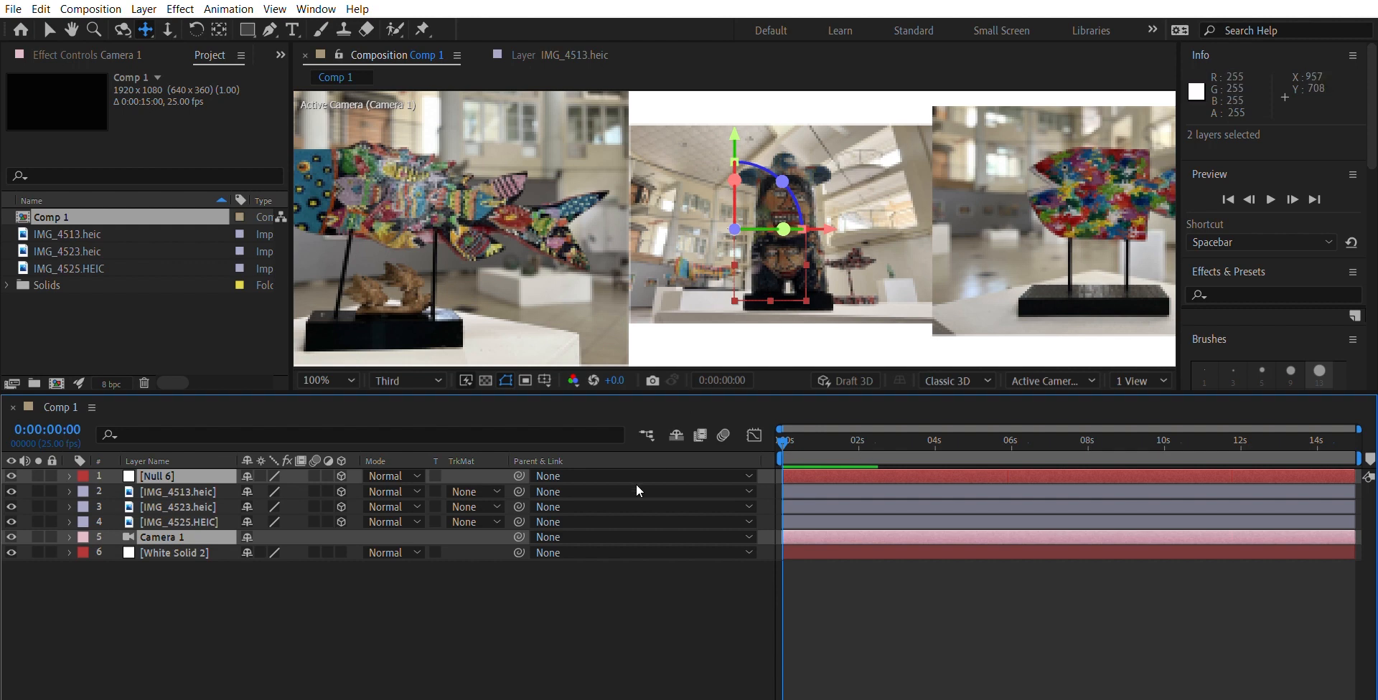
{"action": "left_click", "coordinate": [208, 593]}
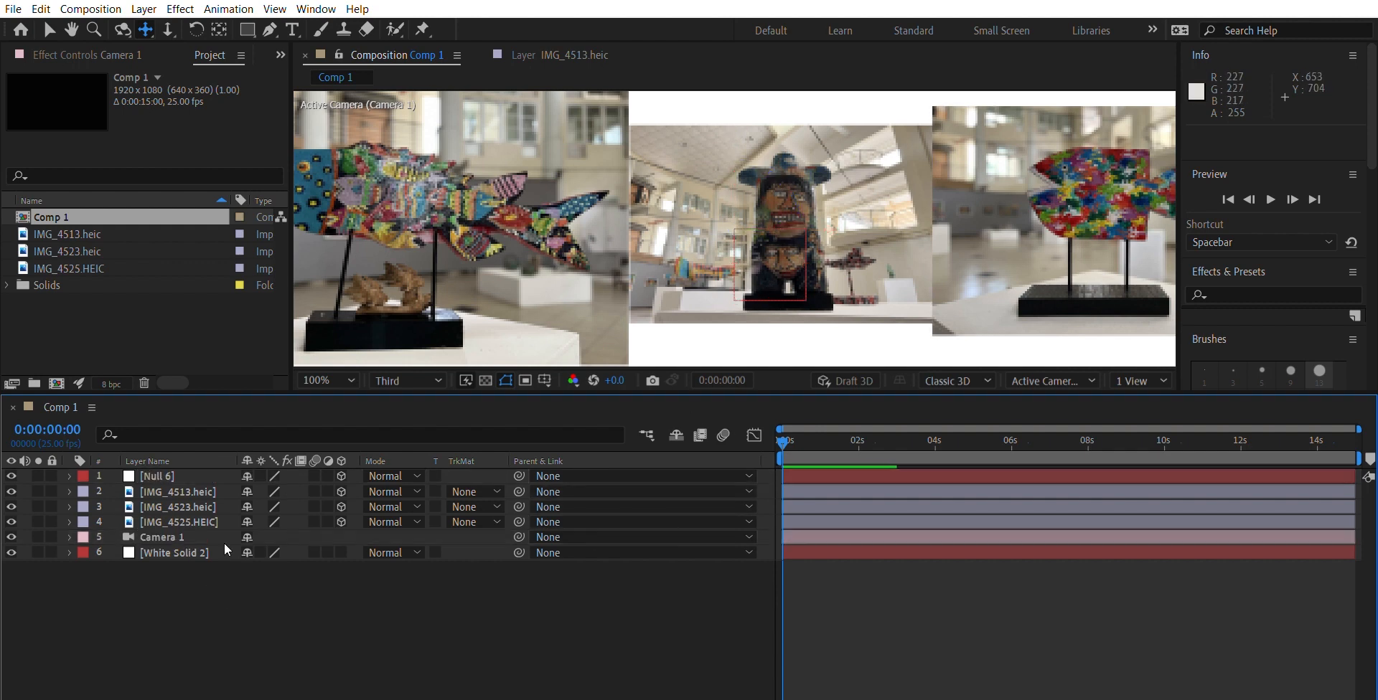
{"action": "left_click", "coordinate": [220, 471]}
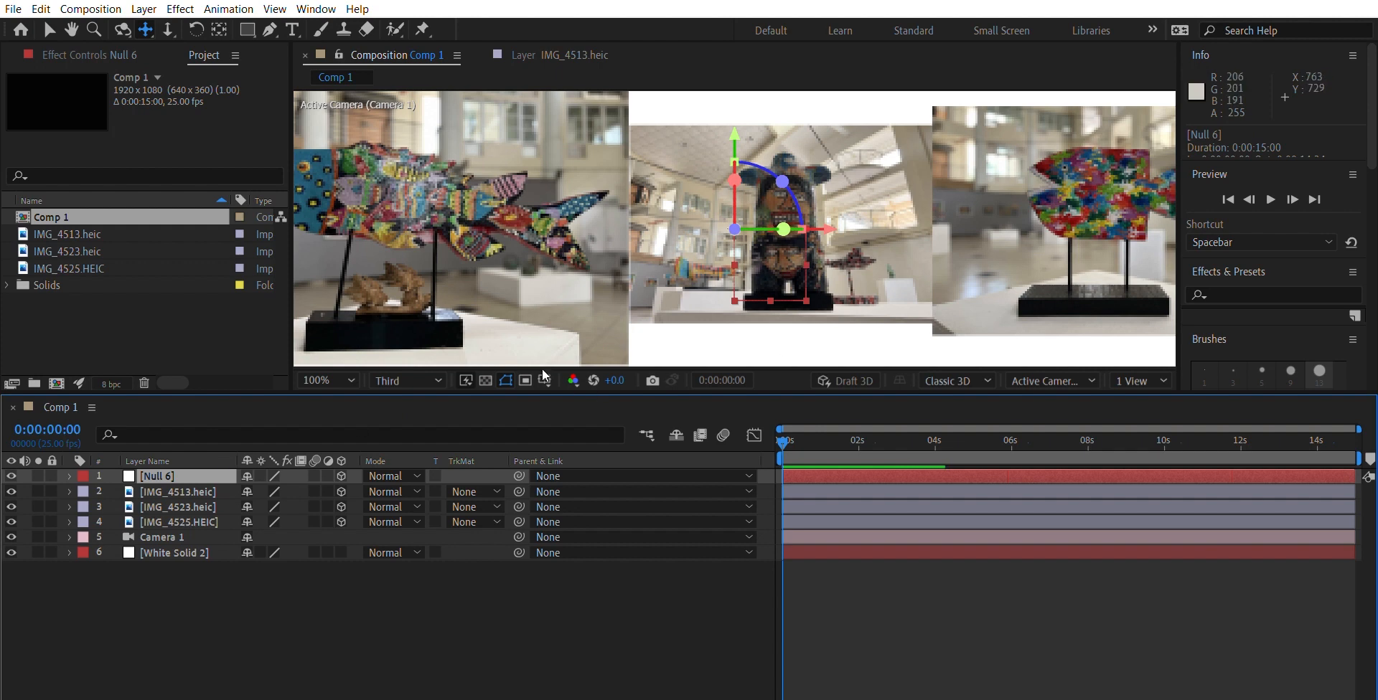
{"action": "left_click", "coordinate": [70, 537]}
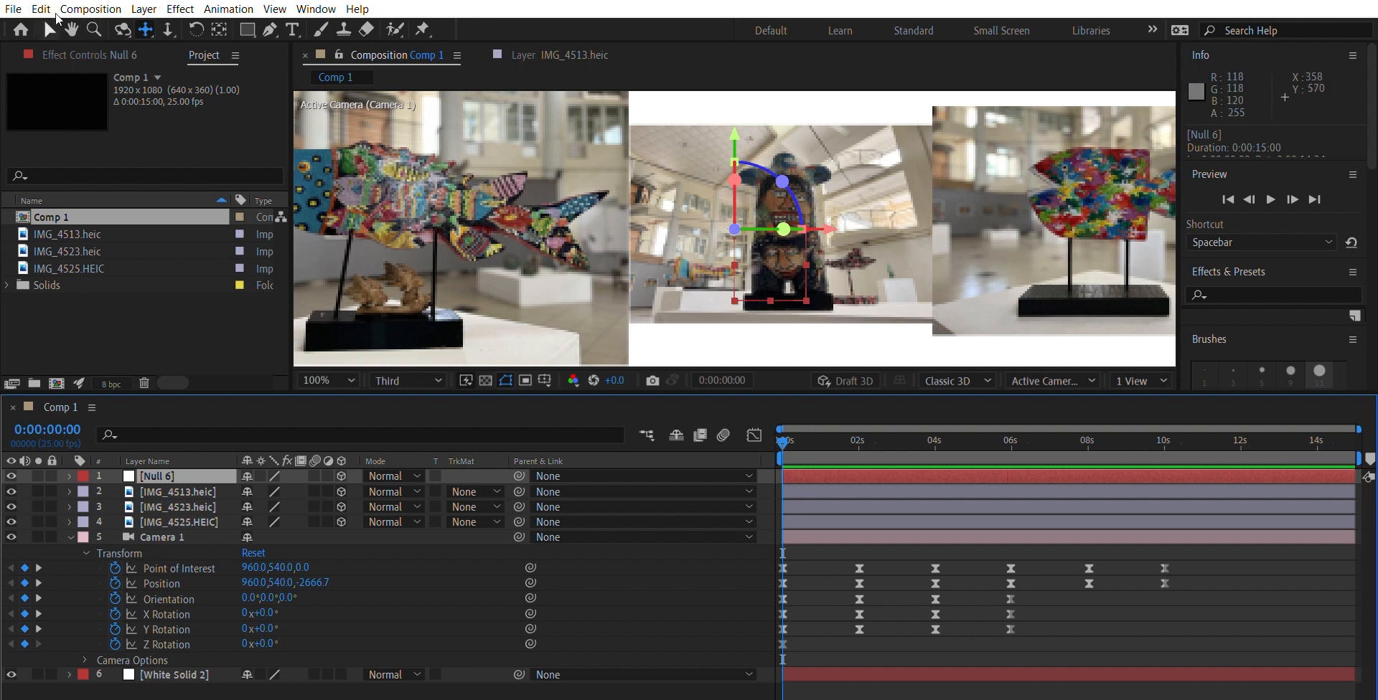
{"action": "left_click", "coordinate": [50, 28]}
{"action": "left_click_drag", "start_coordinate": [832, 227], "coordinate": [845, 213]}
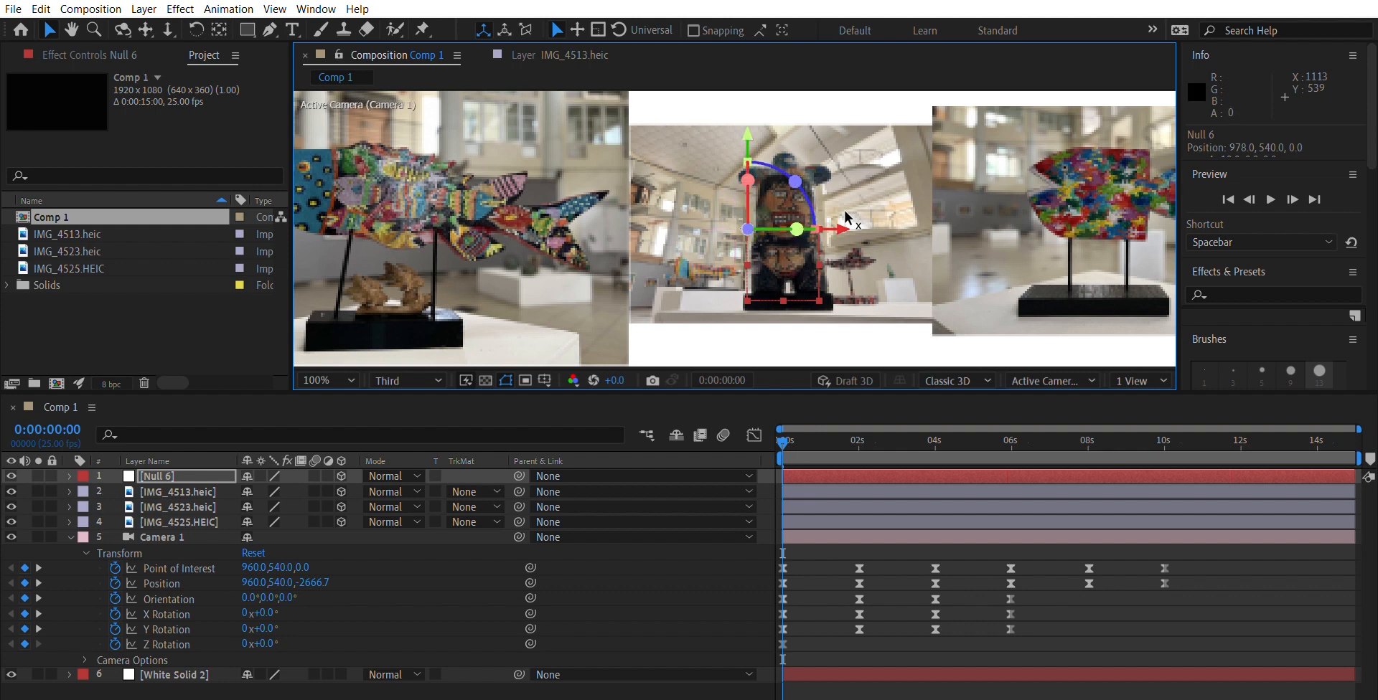
Step: Go to 0:00:02:00 and switch the composition from the active camera to the Bottom view
{"action": "left_click_drag", "start_coordinate": [785, 429], "coordinate": [861, 423]}
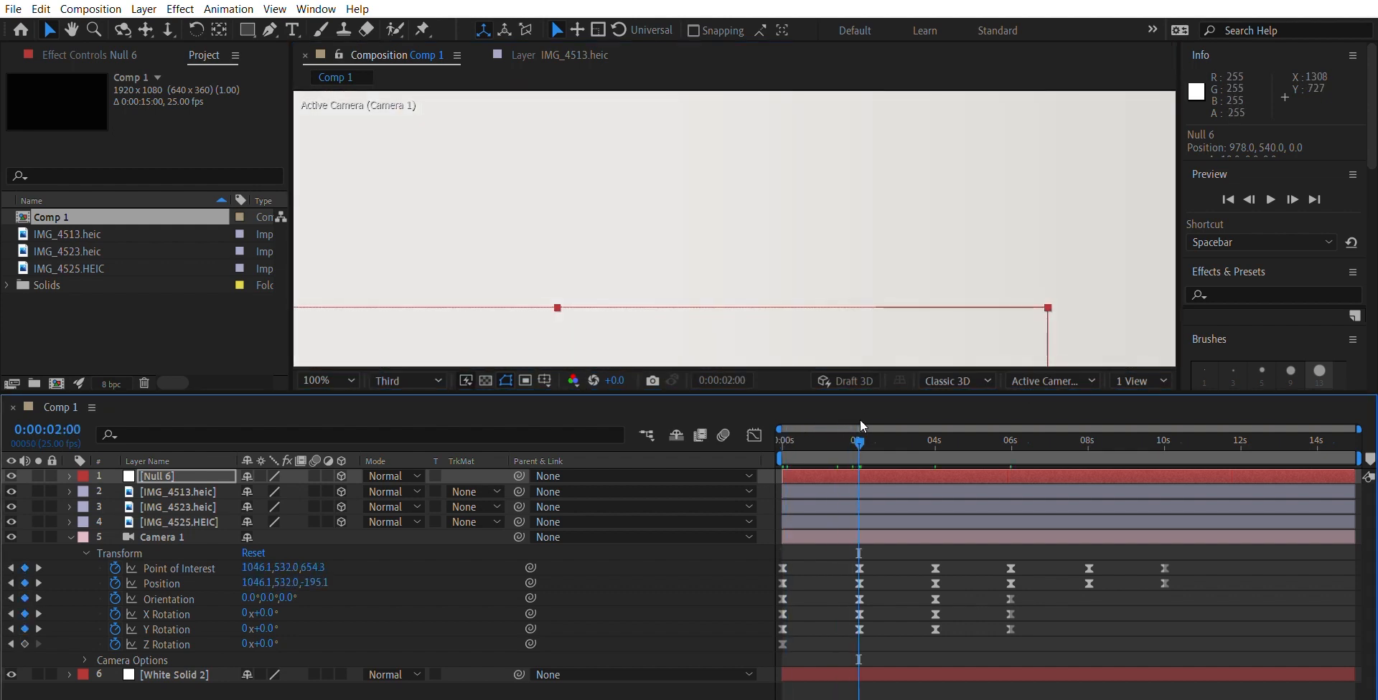
{"action": "key", "text": "comma"}
{"action": "key", "text": "comma"}
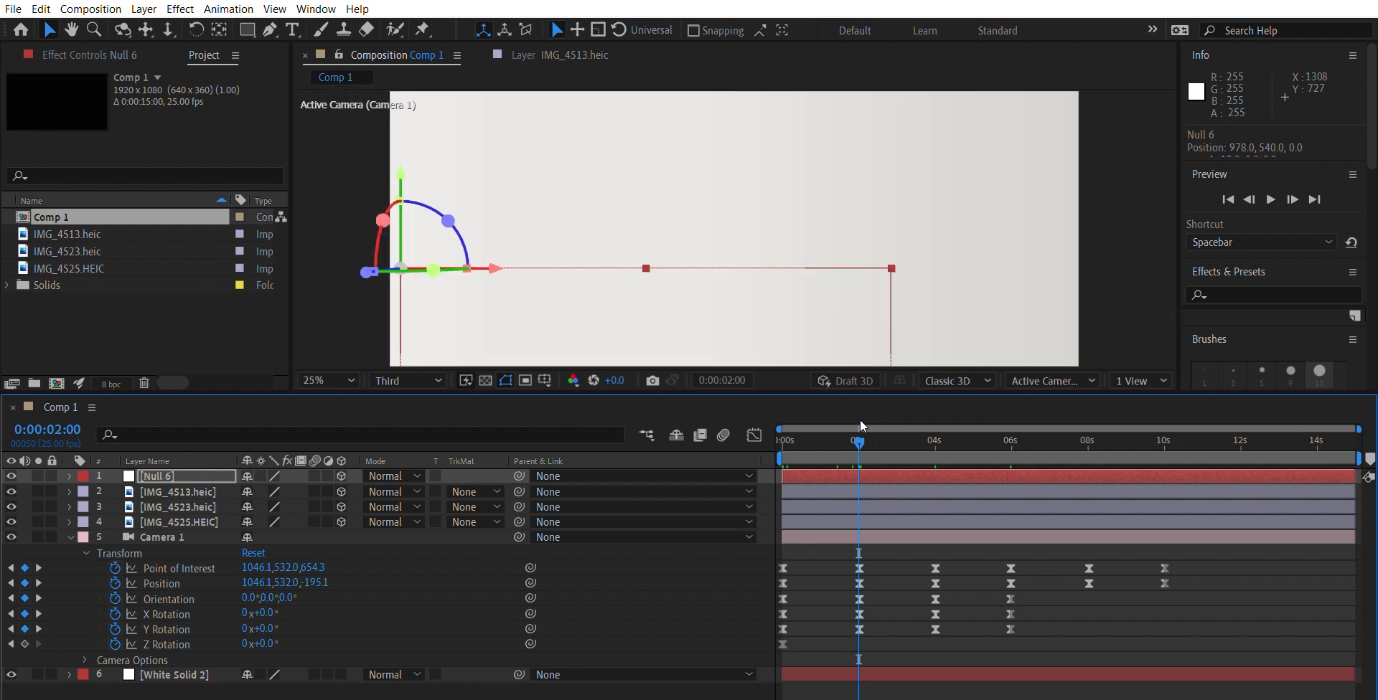
{"action": "key", "text": "comma"}
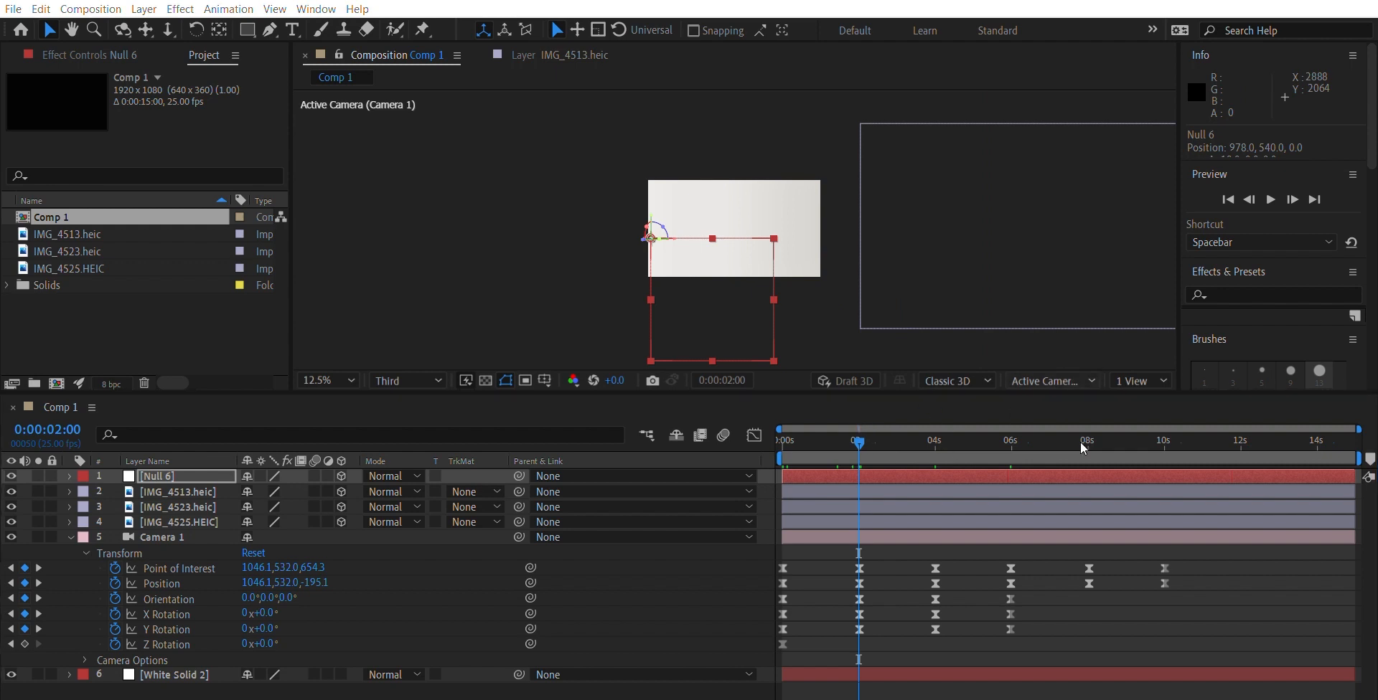
{"action": "left_click", "coordinate": [1071, 550]}
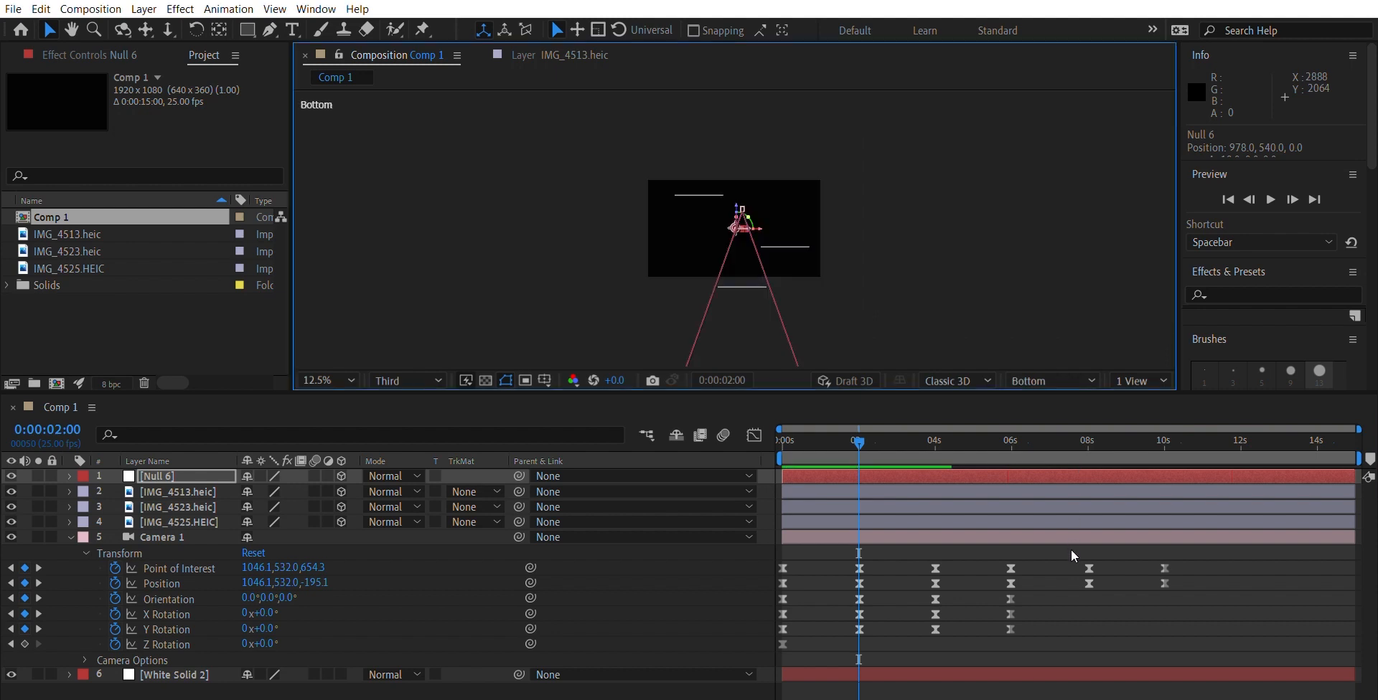
Step: Split the composition into a 2 Views layout with the active camera beside the Bottom view
{"action": "key", "text": "period"}
{"action": "key", "text": "period"}
{"action": "key", "text": "period"}
{"action": "key", "text": "period"}
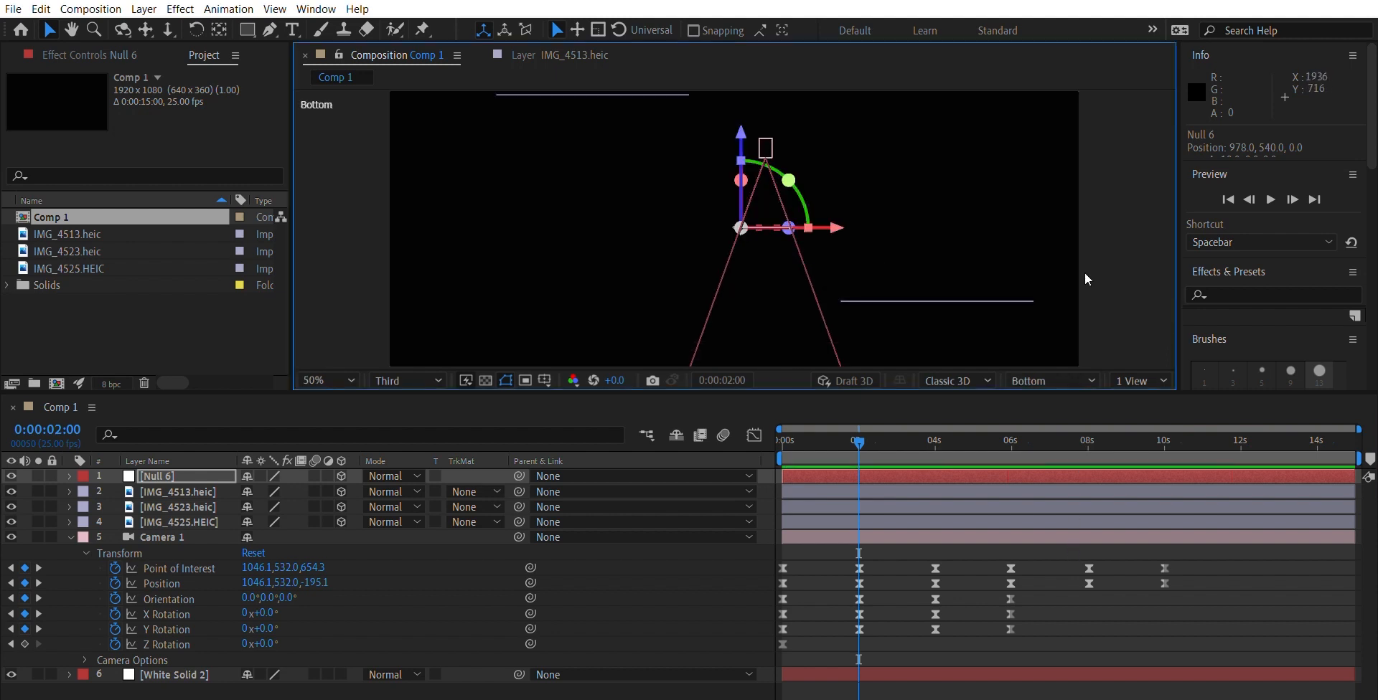
{"action": "key", "text": "comma"}
{"action": "key", "text": "comma"}
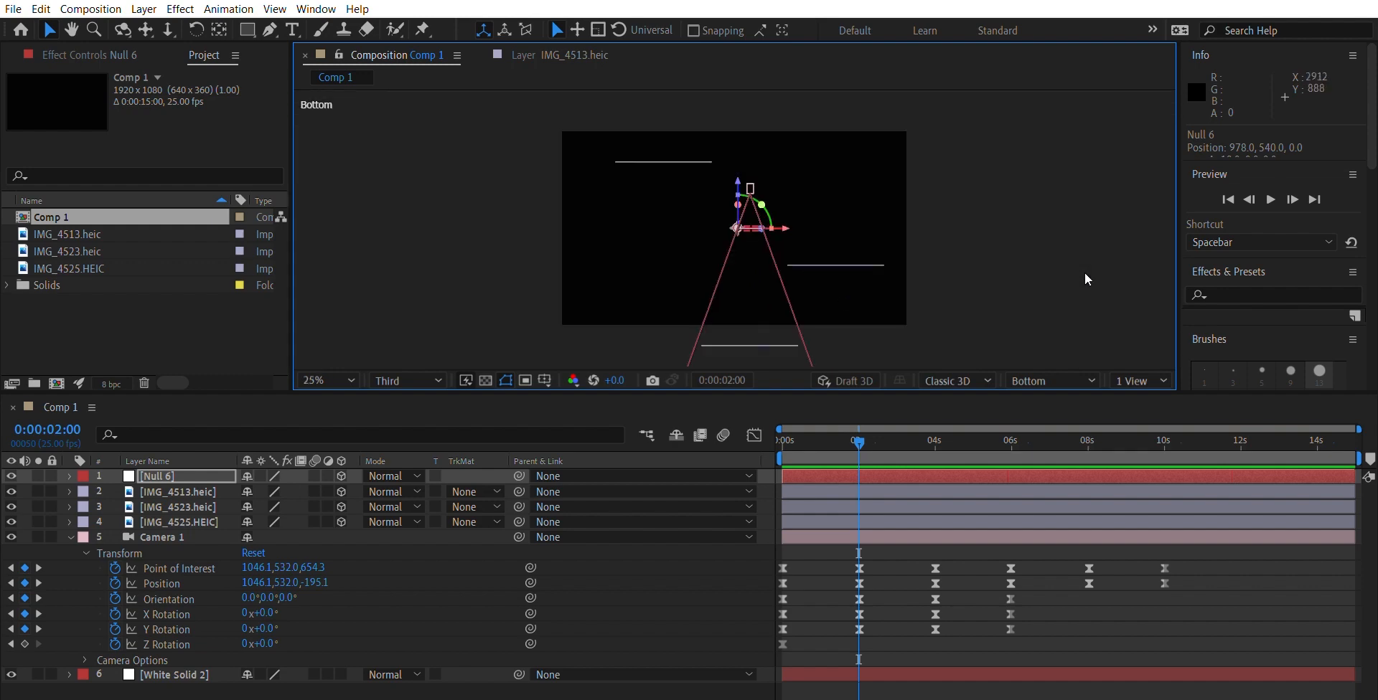
{"action": "left_click", "coordinate": [1139, 381]}
{"action": "left_click", "coordinate": [1144, 407]}
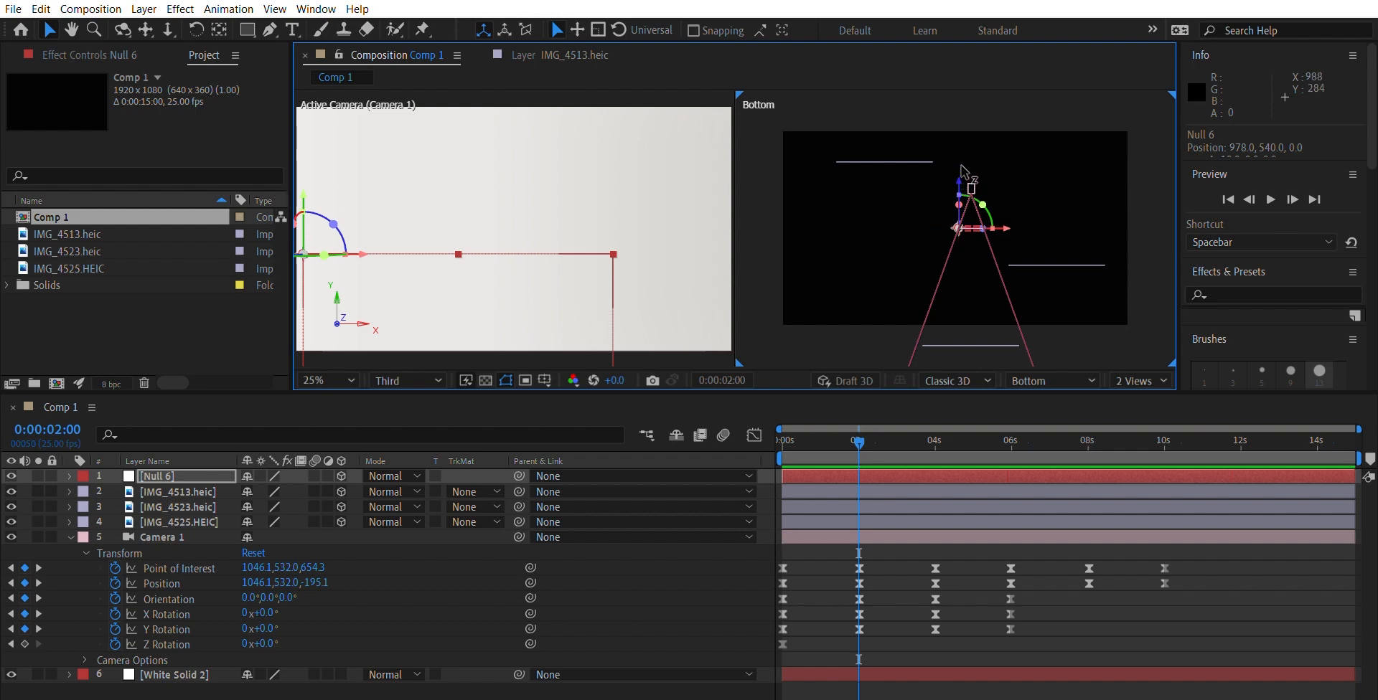
Step: Move the null object along Z in the Bottom view onto the plane of the totem image layer
{"action": "left_click_drag", "start_coordinate": [962, 180], "coordinate": [975, 283]}
{"action": "left_click", "coordinate": [975, 283]}
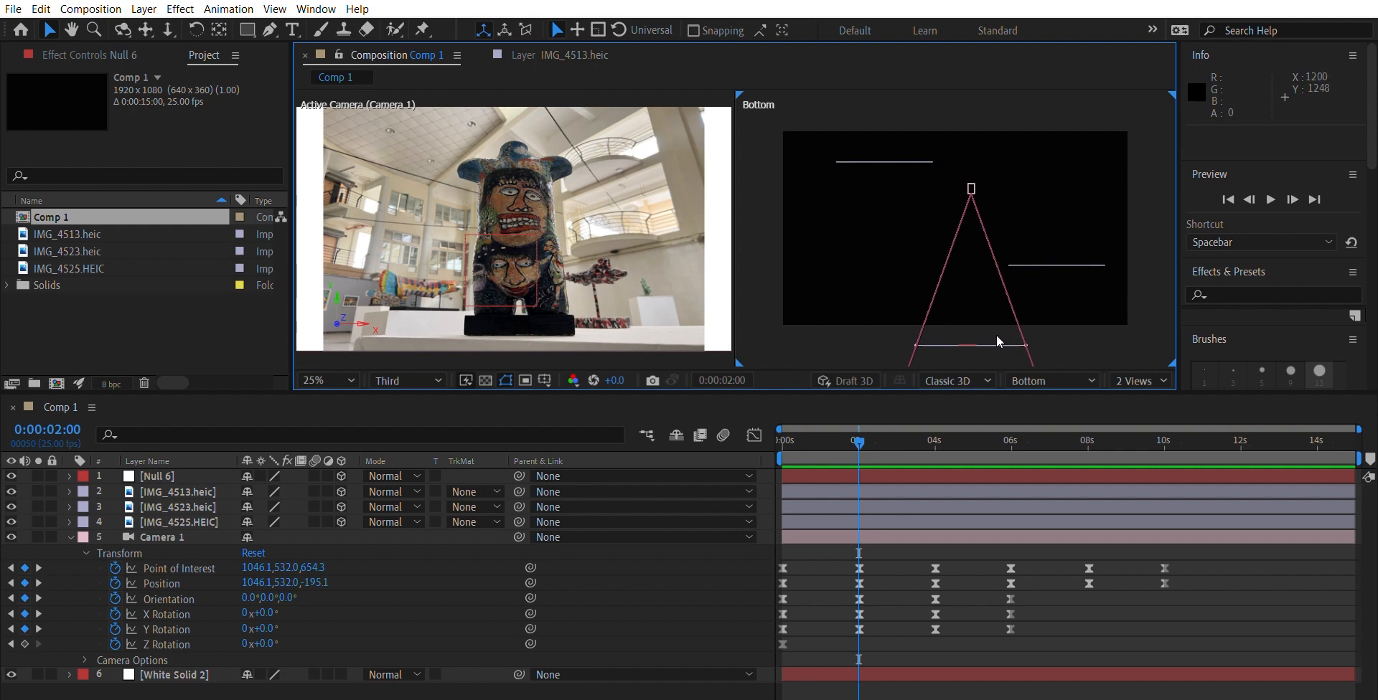
{"action": "left_click", "coordinate": [972, 326]}
{"action": "scroll", "coordinate": [972, 326], "scroll_direction": "up", "scroll_amount": 2}
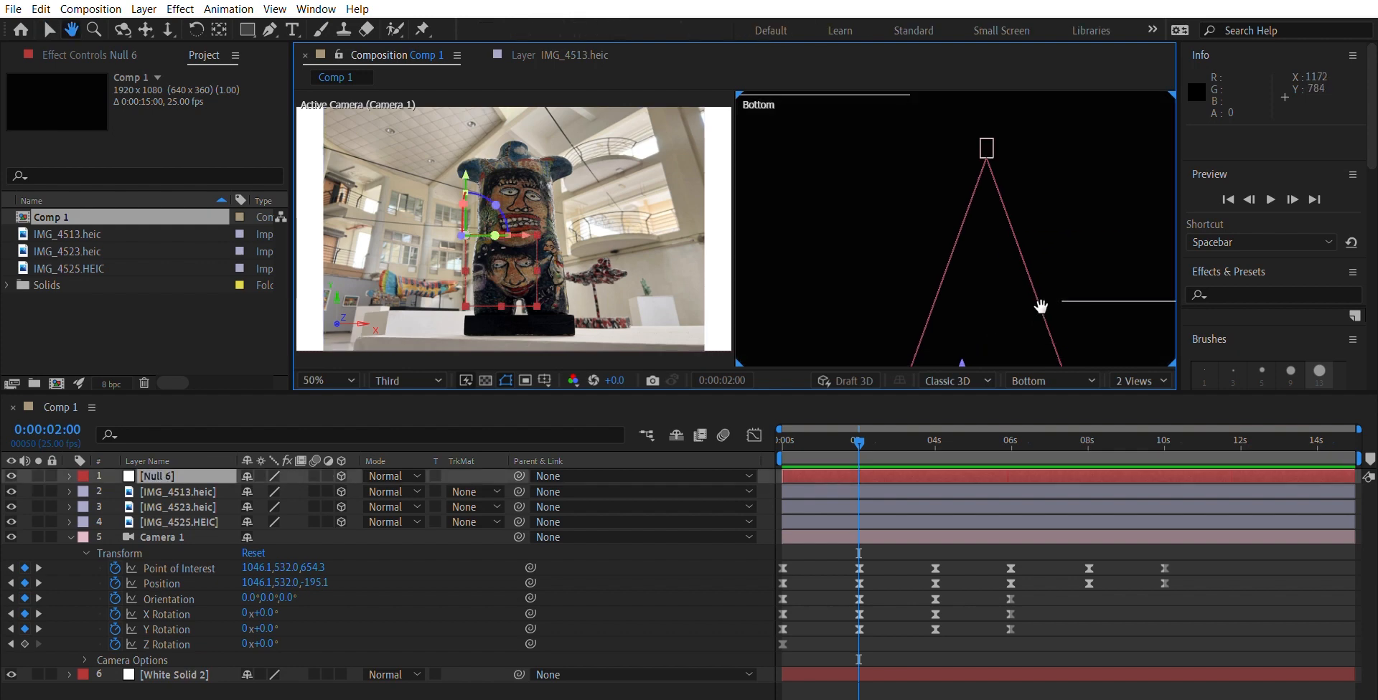
{"action": "left_click_drag", "start_coordinate": [1040, 304], "coordinate": [988, 130]}
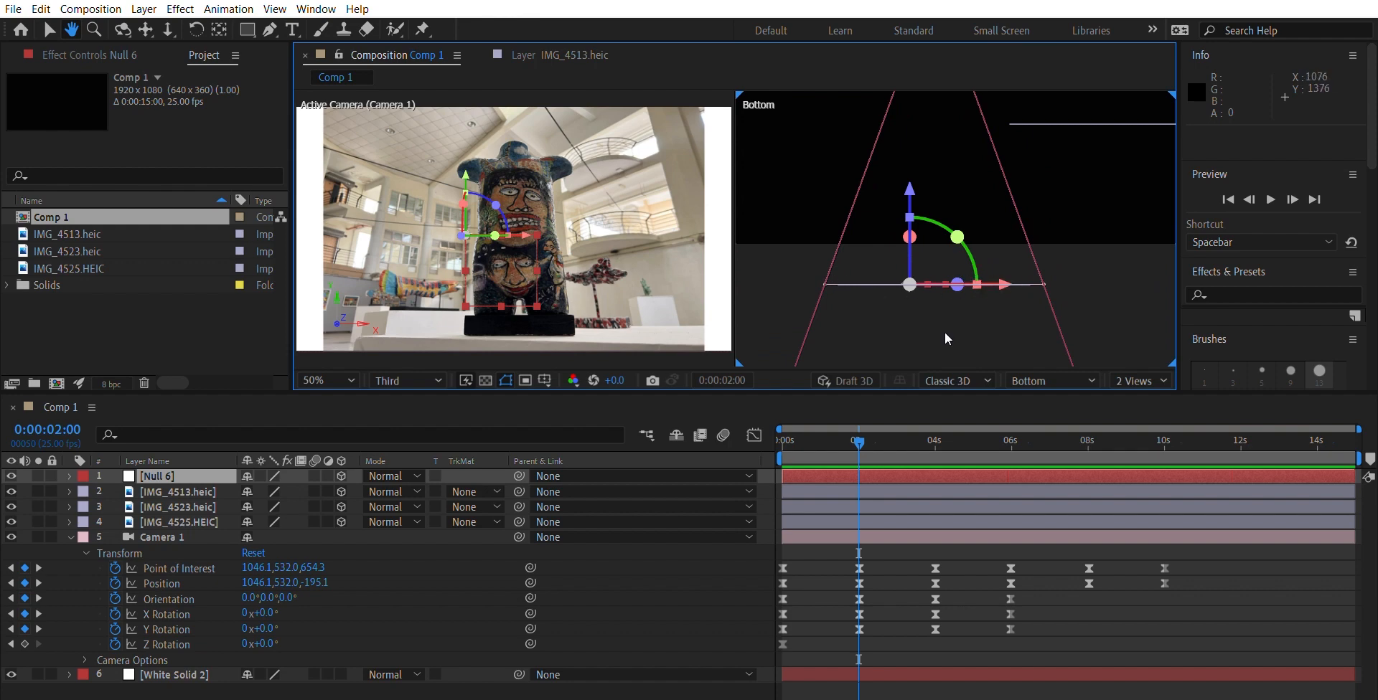
{"action": "scroll", "coordinate": [945, 333], "scroll_direction": "down", "scroll_amount": 2}
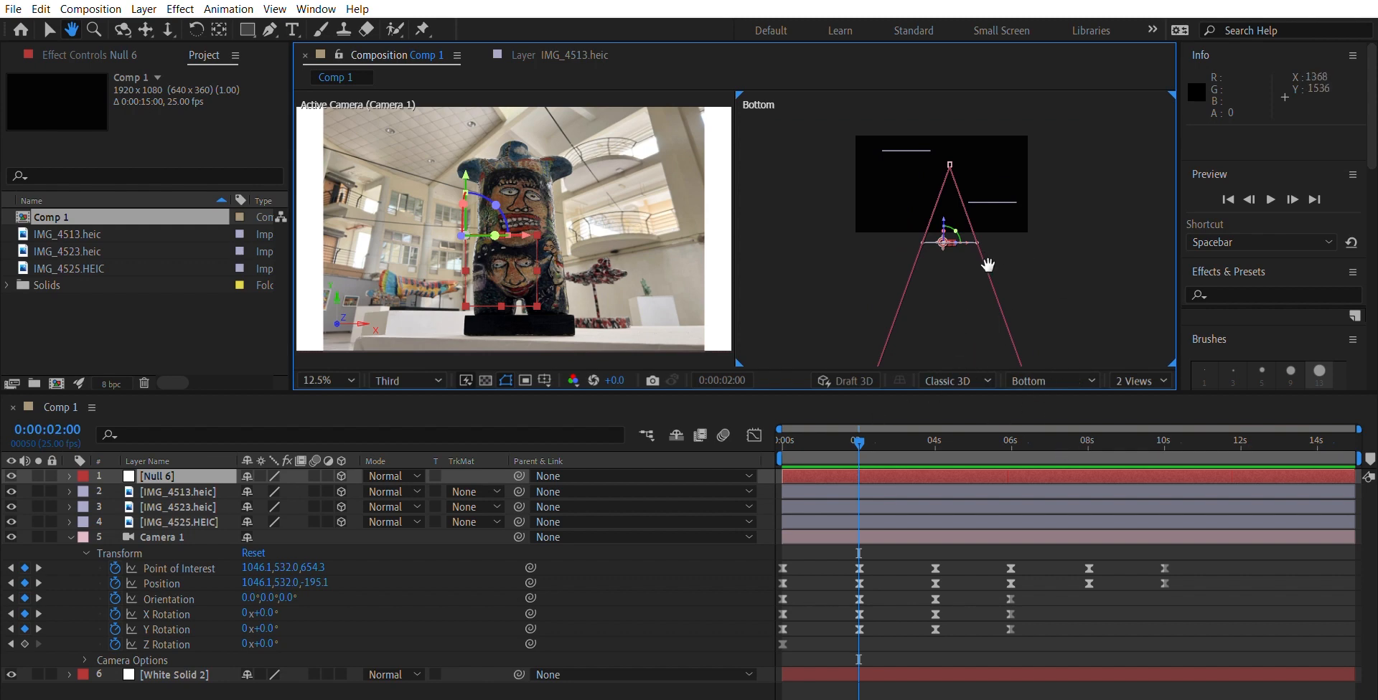
Step: Examine how Camera 1 travels between the keyframes at 0, 2 and 4 seconds in both views
{"action": "left_click_drag", "start_coordinate": [854, 426], "coordinate": [781, 427]}
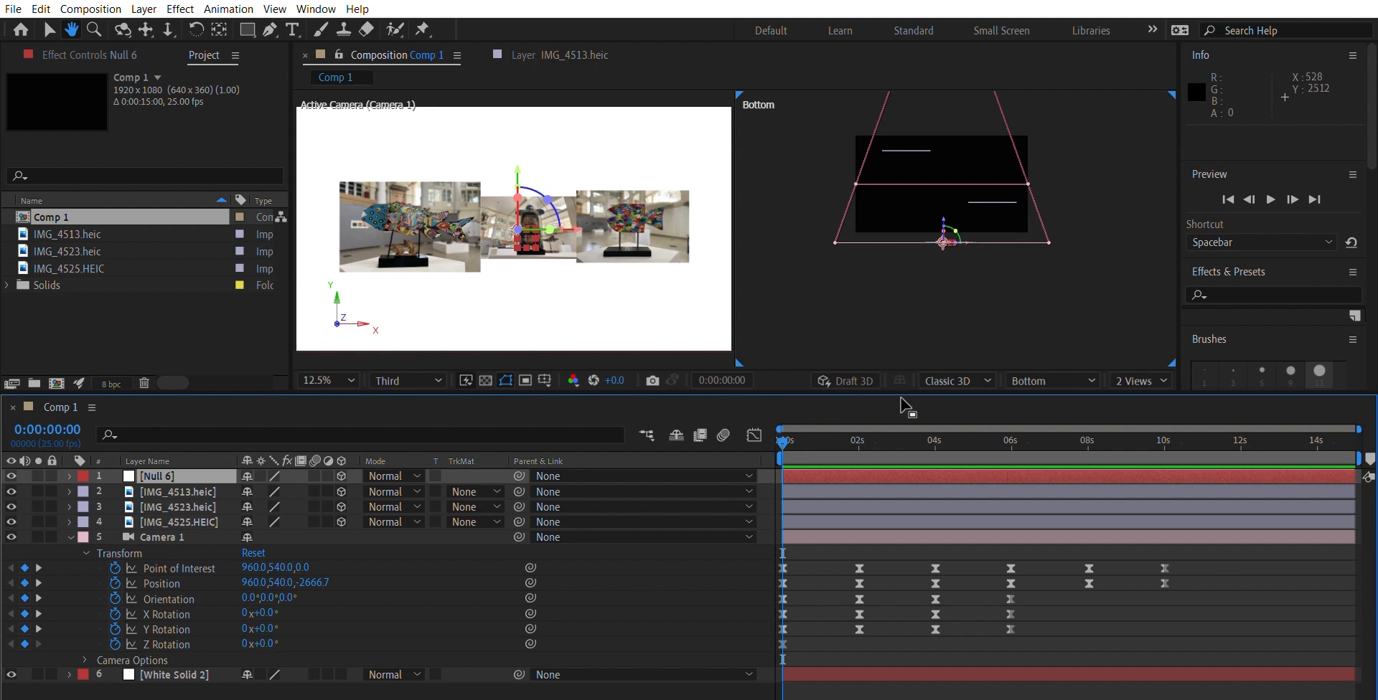
{"action": "key", "text": "period"}
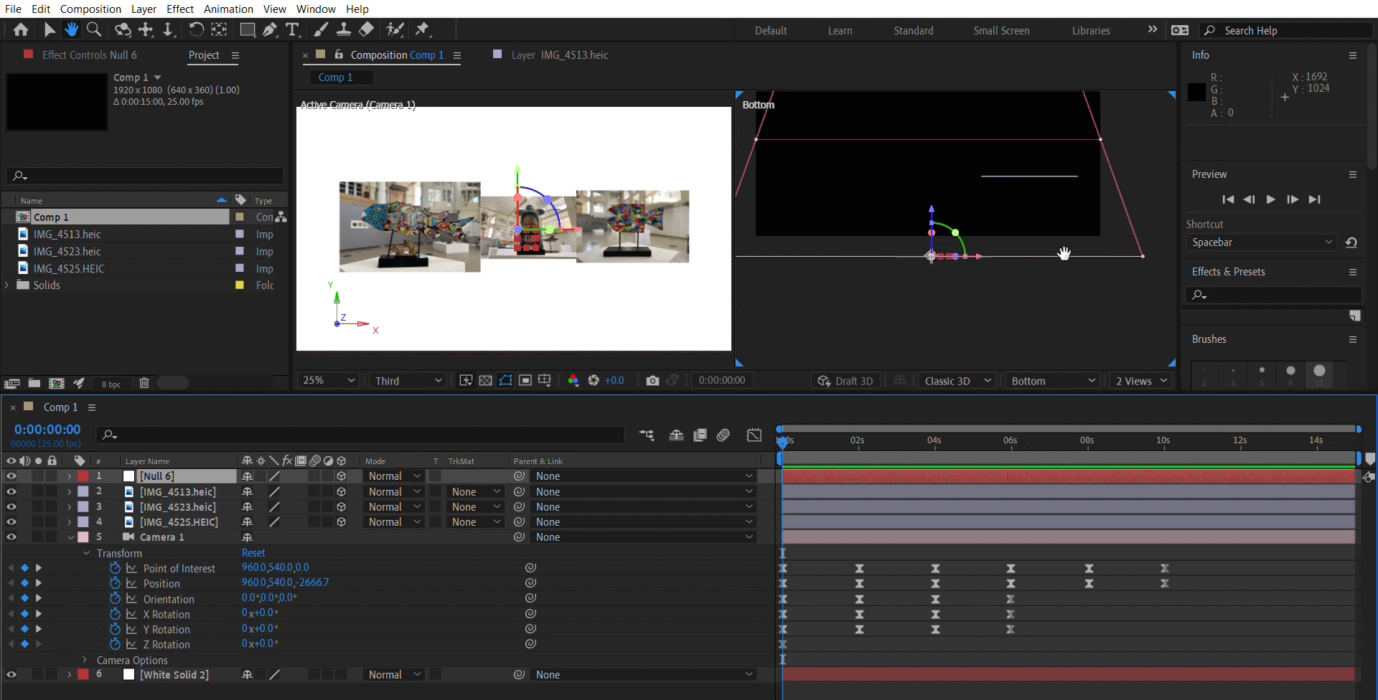
{"action": "left_click", "coordinate": [787, 438]}
{"action": "left_click", "coordinate": [861, 430]}
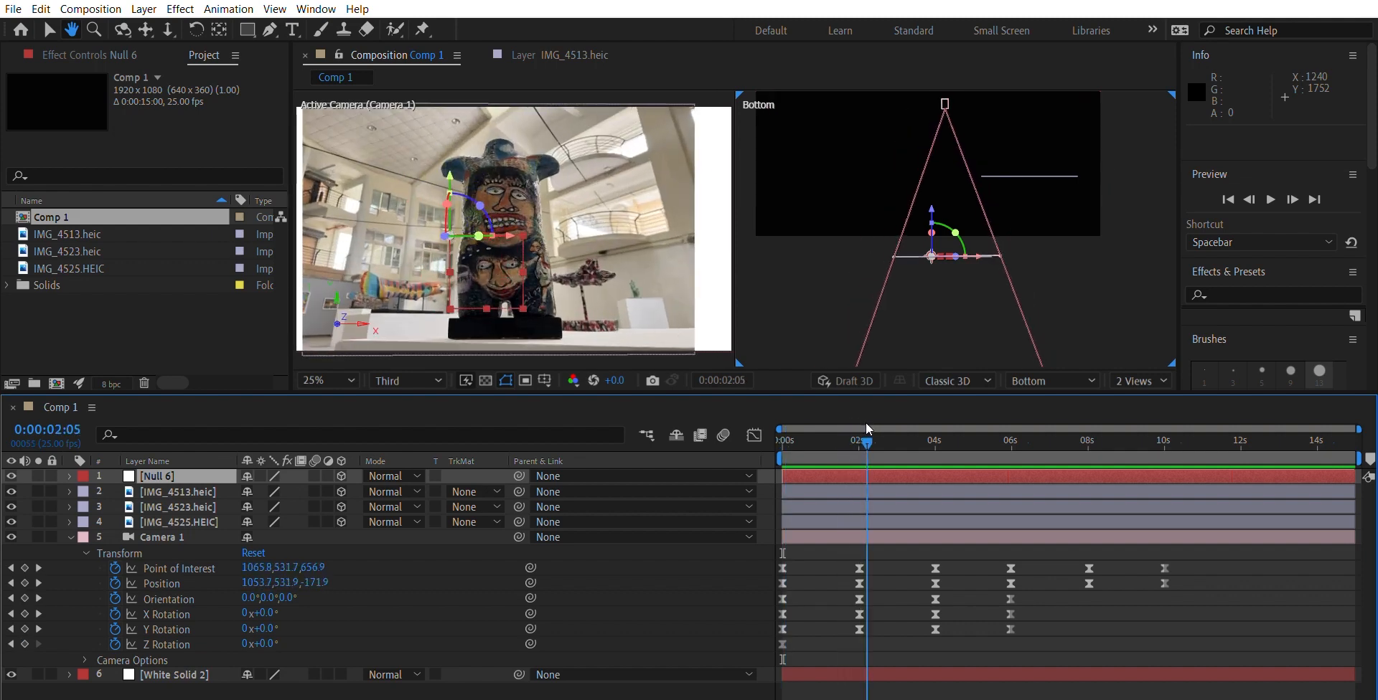
{"action": "key", "text": "Page_Up"}
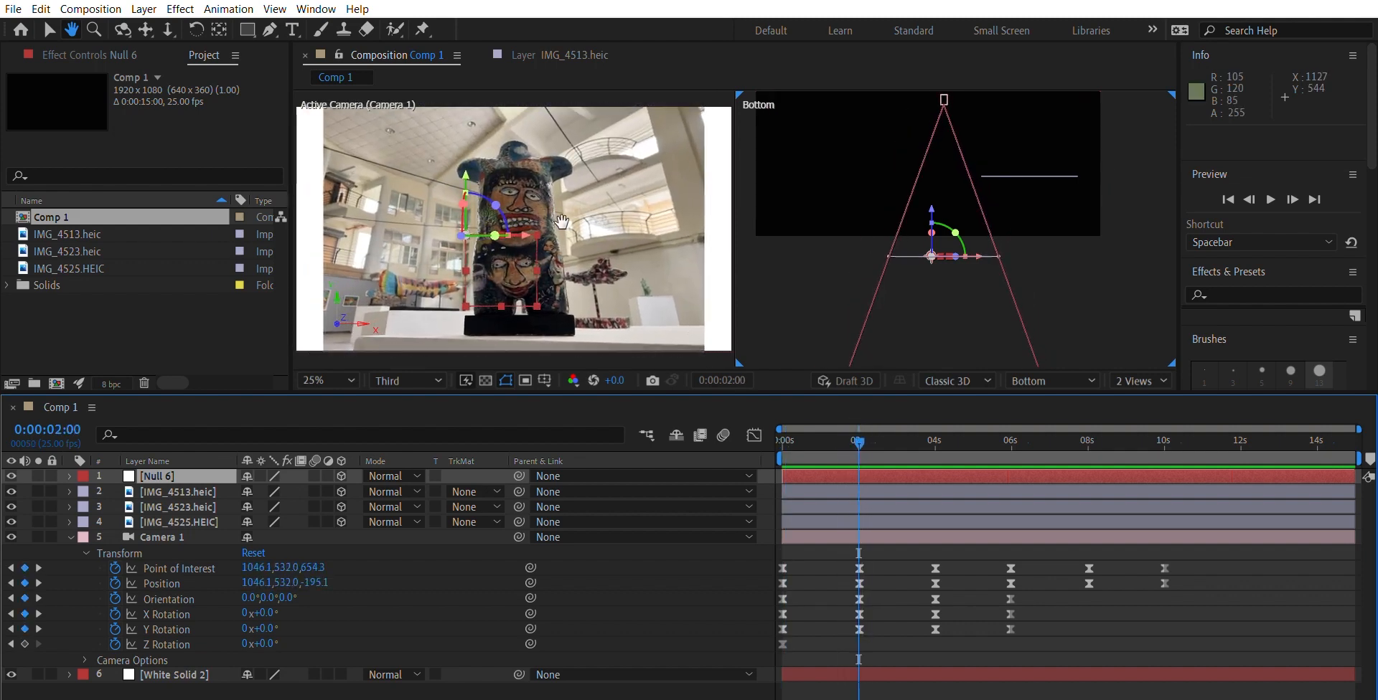
{"action": "key", "text": "Home"}
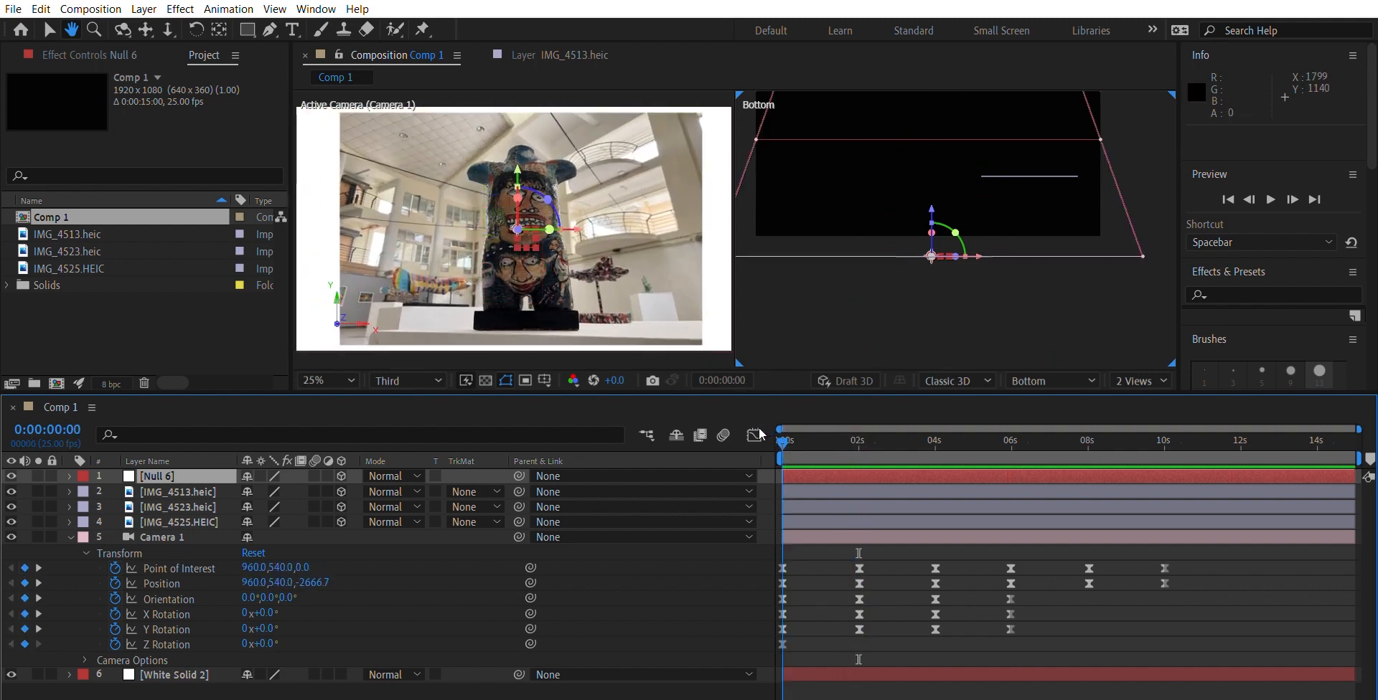
{"action": "left_click_drag", "start_coordinate": [836, 435], "coordinate": [862, 437]}
{"action": "key", "text": "Page_Up"}
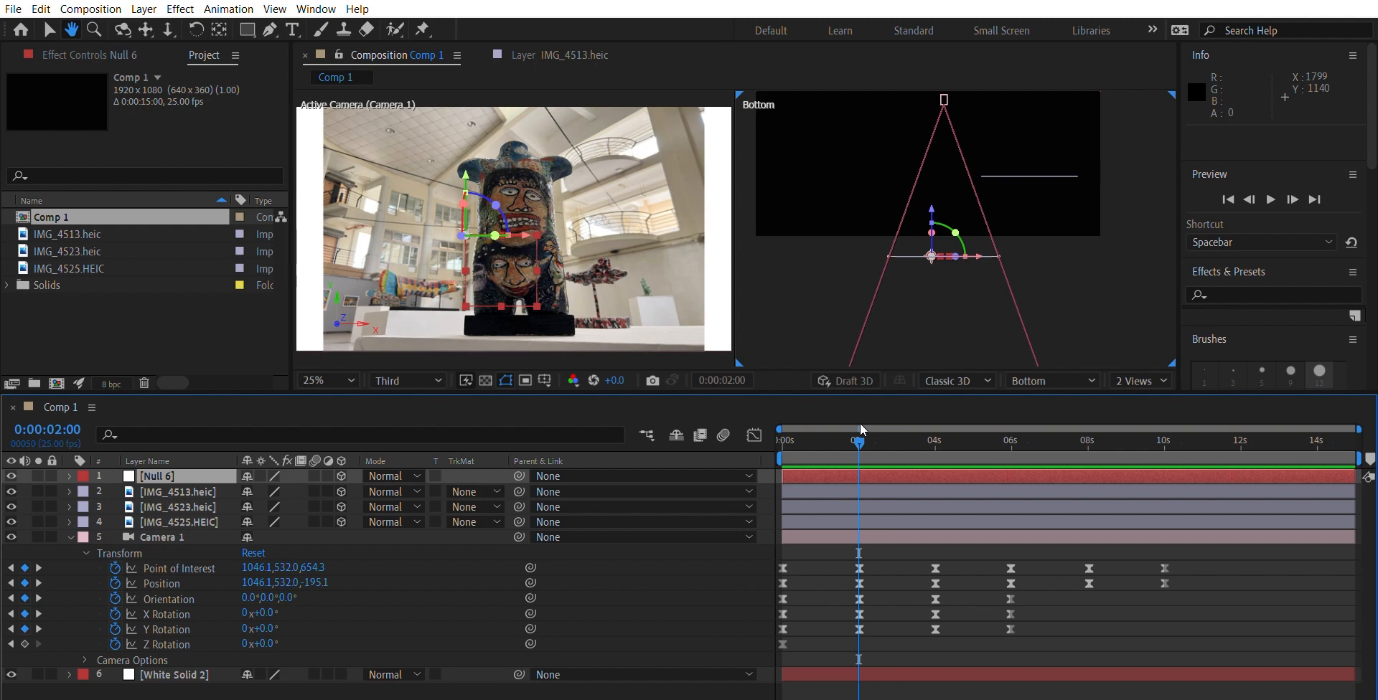
{"action": "left_click_drag", "start_coordinate": [862, 441], "coordinate": [936, 446]}
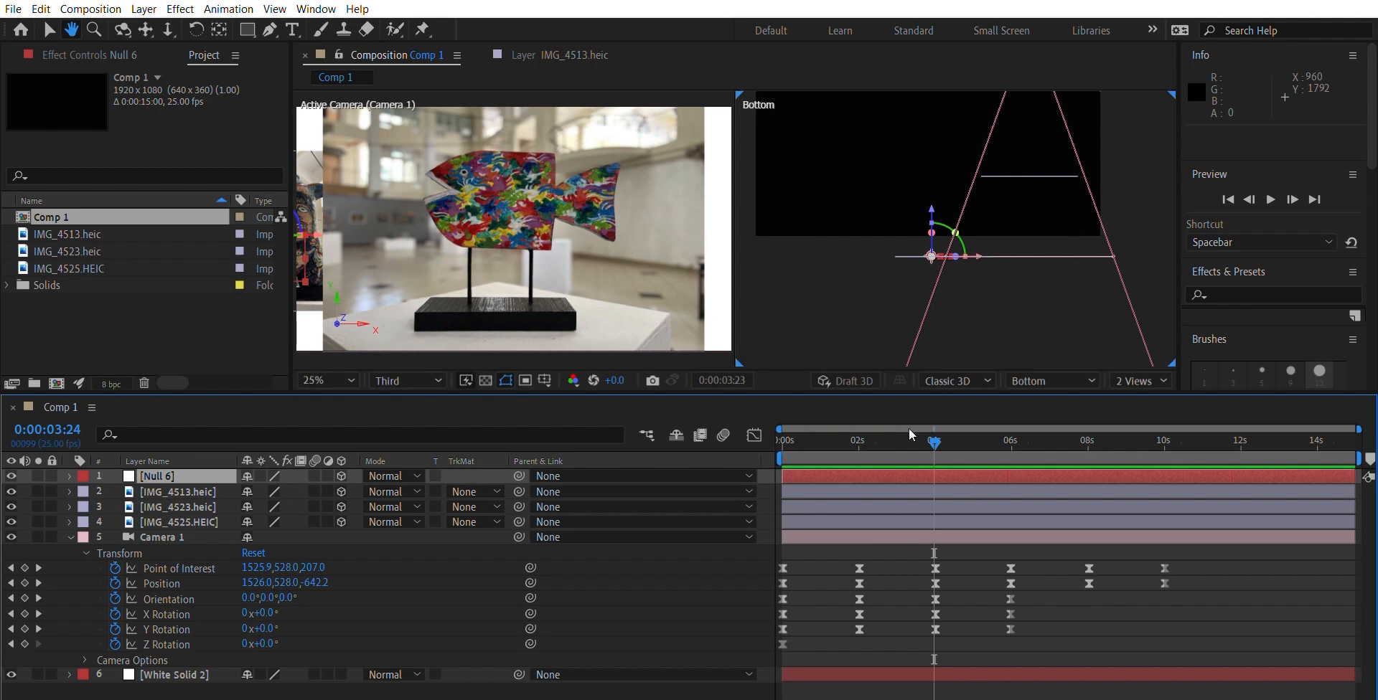
{"action": "left_click_drag", "start_coordinate": [909, 429], "coordinate": [862, 440]}
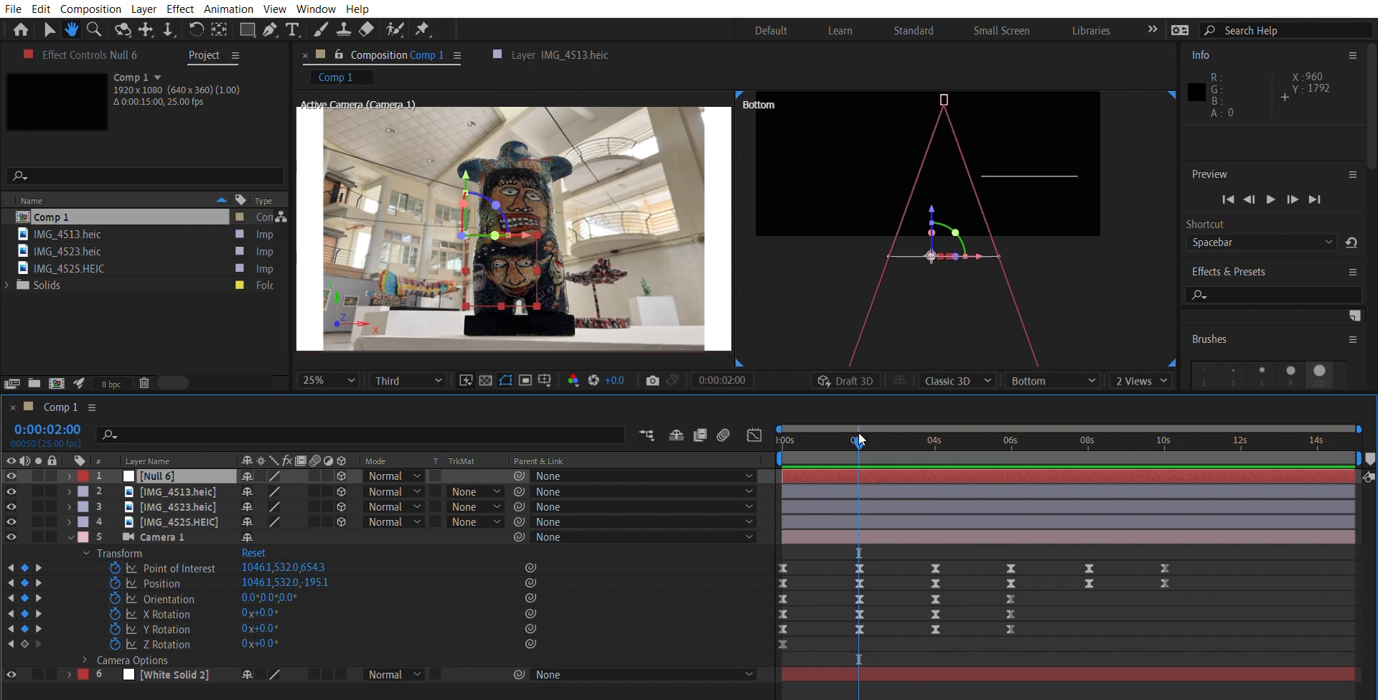
Step: Move the null object onto the multicoloured handprint fish image at position 1494, 540, 208, with the time set to 0:00:04:00
{"action": "left_click_drag", "start_coordinate": [861, 431], "coordinate": [933, 419]}
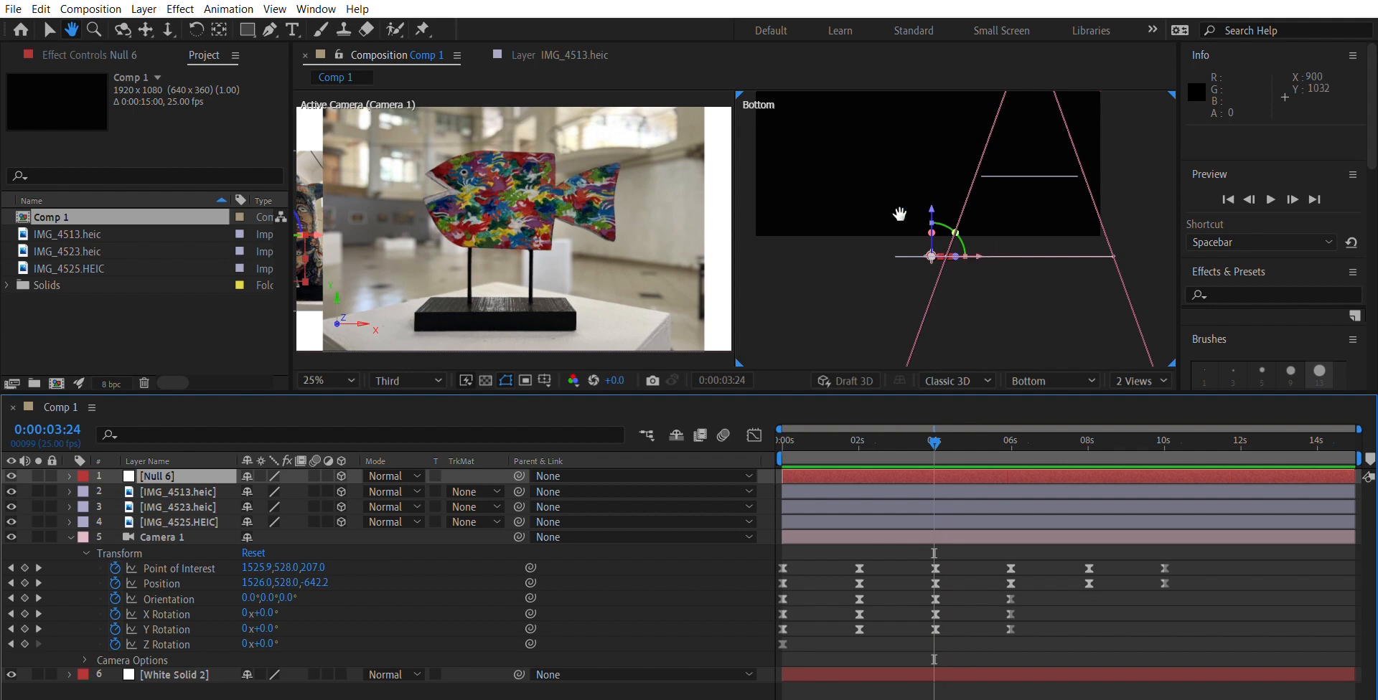
{"action": "key", "text": "v"}
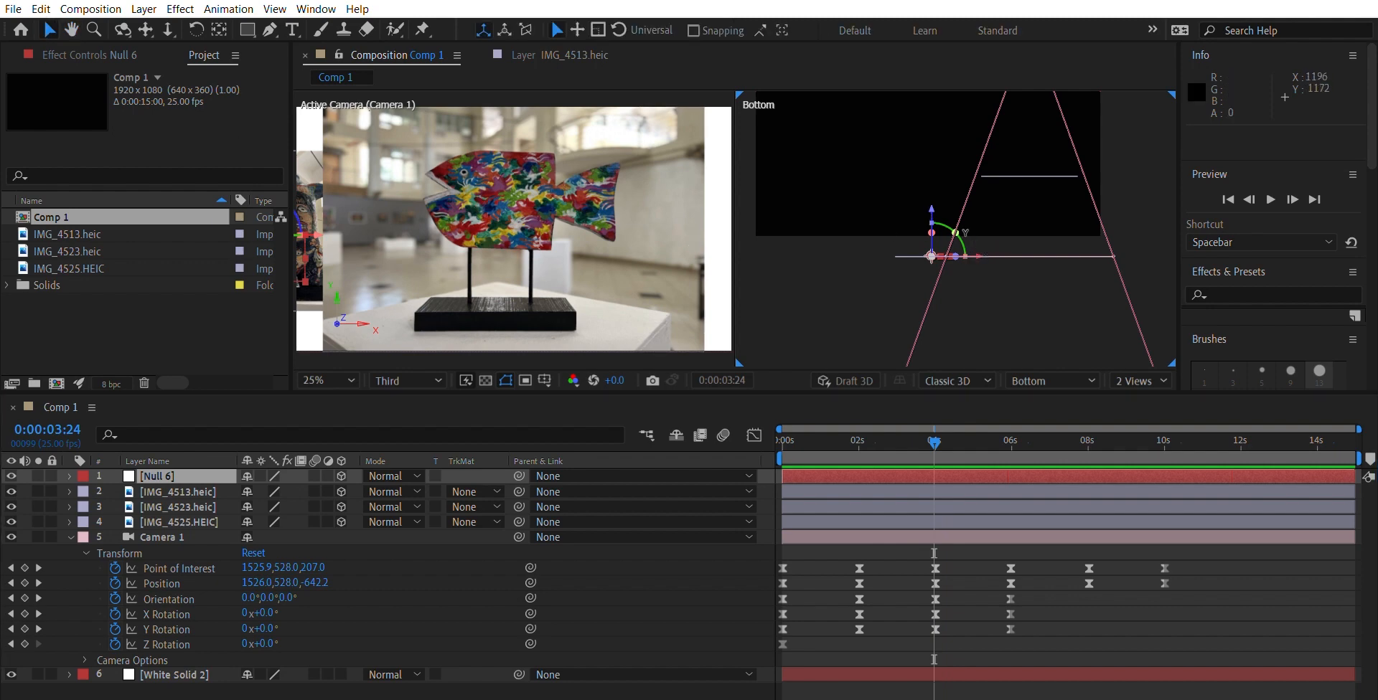
{"action": "left_click_drag", "start_coordinate": [987, 248], "coordinate": [1031, 117]}
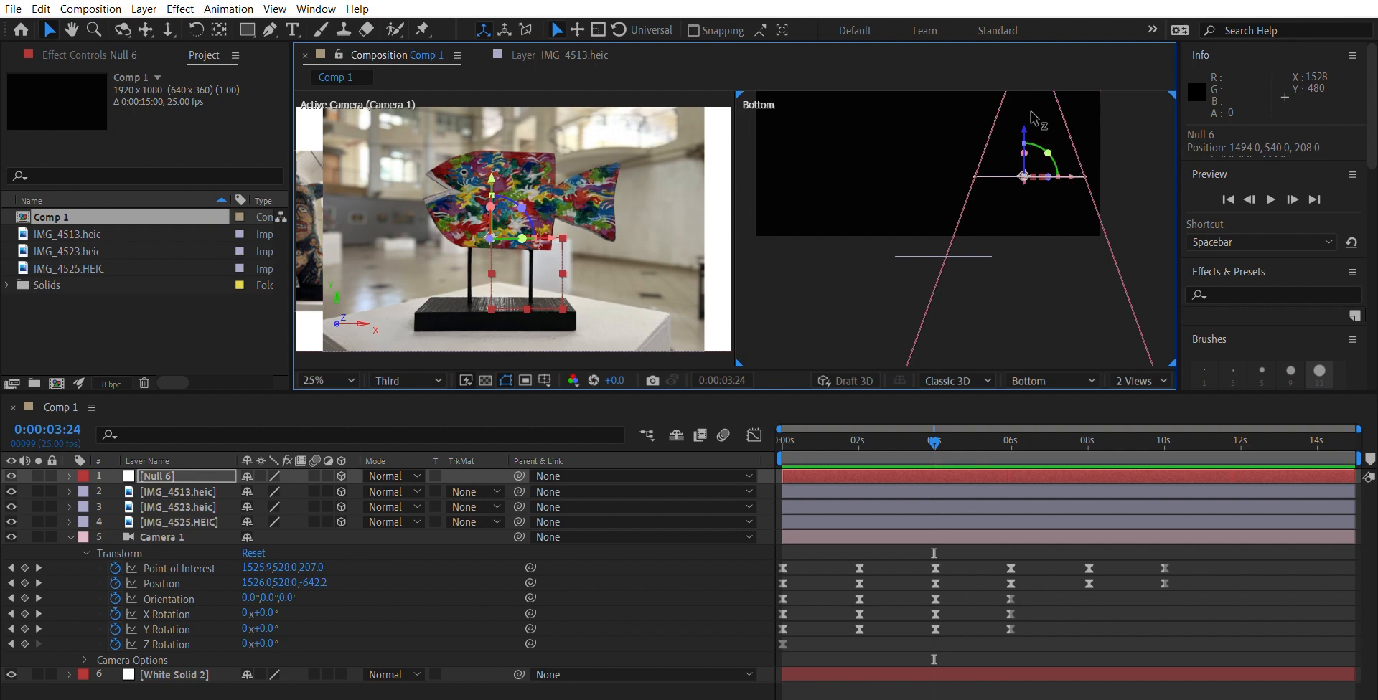
{"action": "mouse_move", "coordinate": [934, 441]}
{"action": "left_mouse_down"}
{"action": "mouse_move", "coordinate": [854, 424]}
{"action": "mouse_move", "coordinate": [935, 438]}
{"action": "left_mouse_up"}
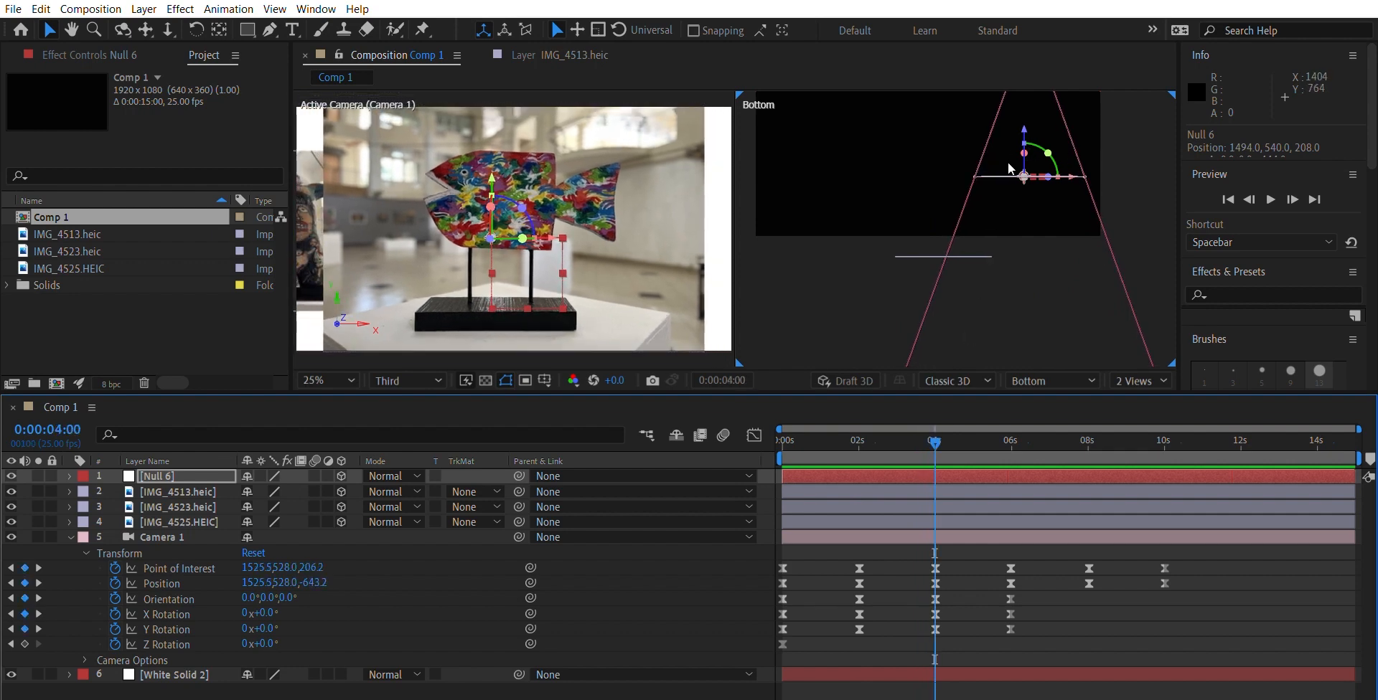
Step: Go to 0:00:06:00, deselect the null object and examine the camera's framing of the image layers in the Bottom view
{"action": "left_click_drag", "start_coordinate": [937, 437], "coordinate": [1013, 438]}
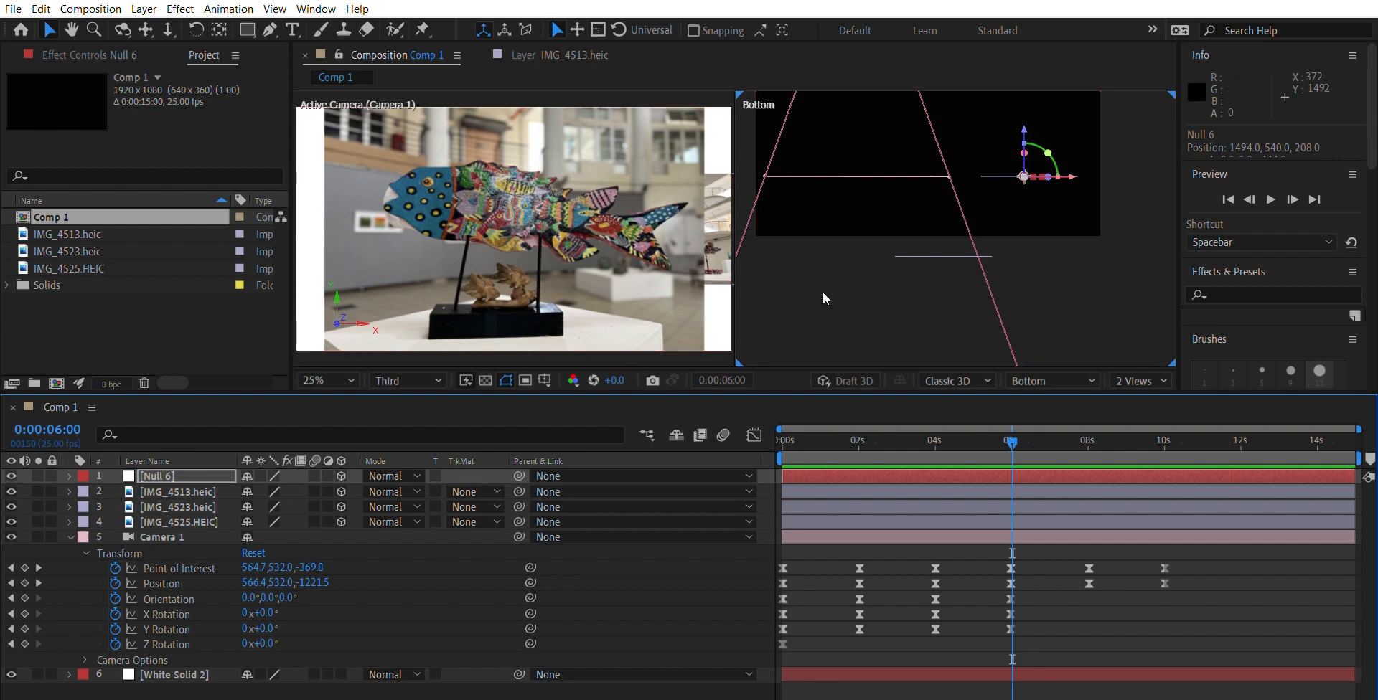
{"action": "scroll", "coordinate": [822, 291], "scroll_direction": "down", "scroll_amount": 1}
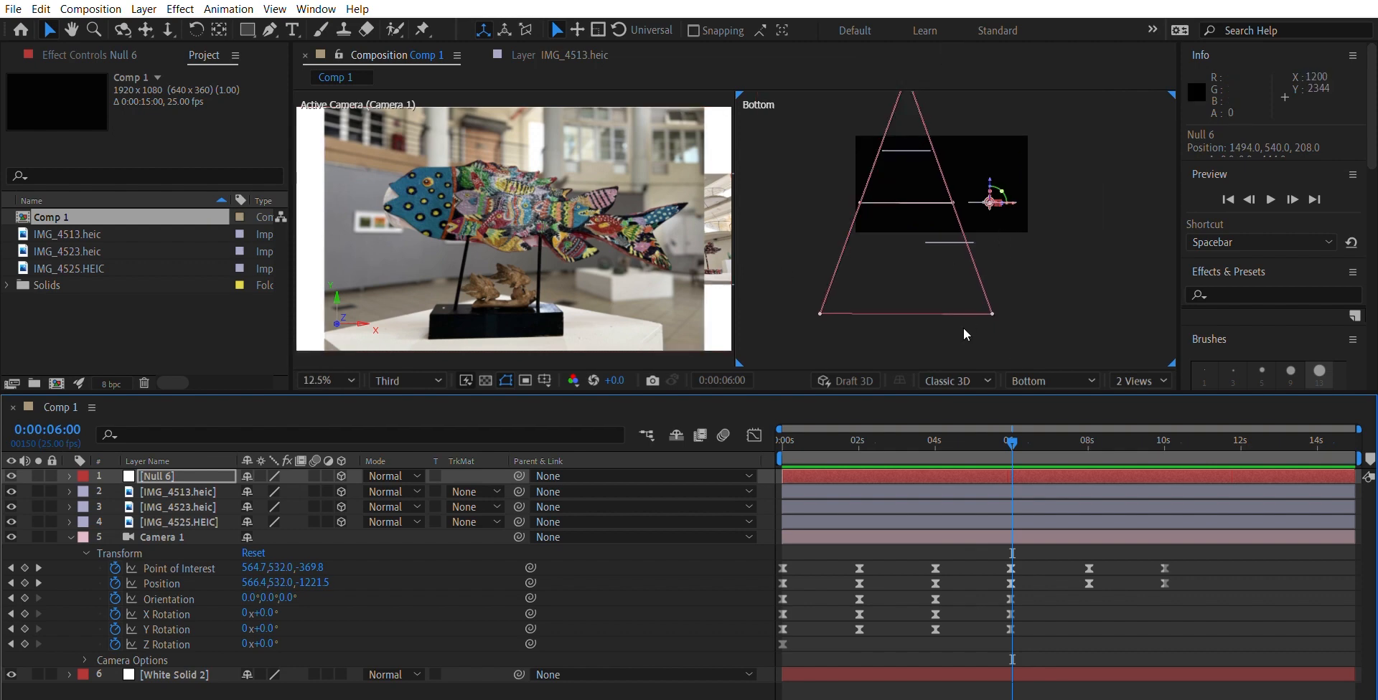
{"action": "scroll", "coordinate": [963, 329], "scroll_direction": "up", "scroll_amount": 4}
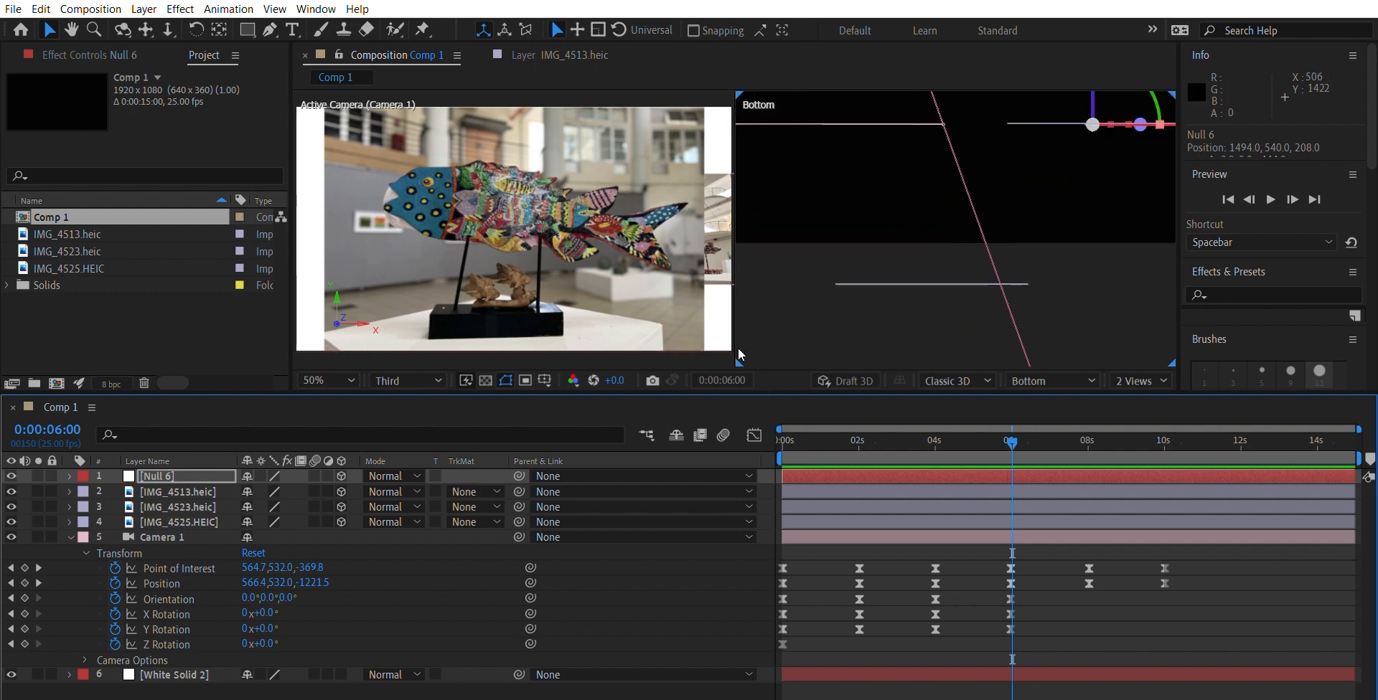
{"action": "left_click", "coordinate": [736, 327]}
{"action": "left_click", "coordinate": [853, 313]}
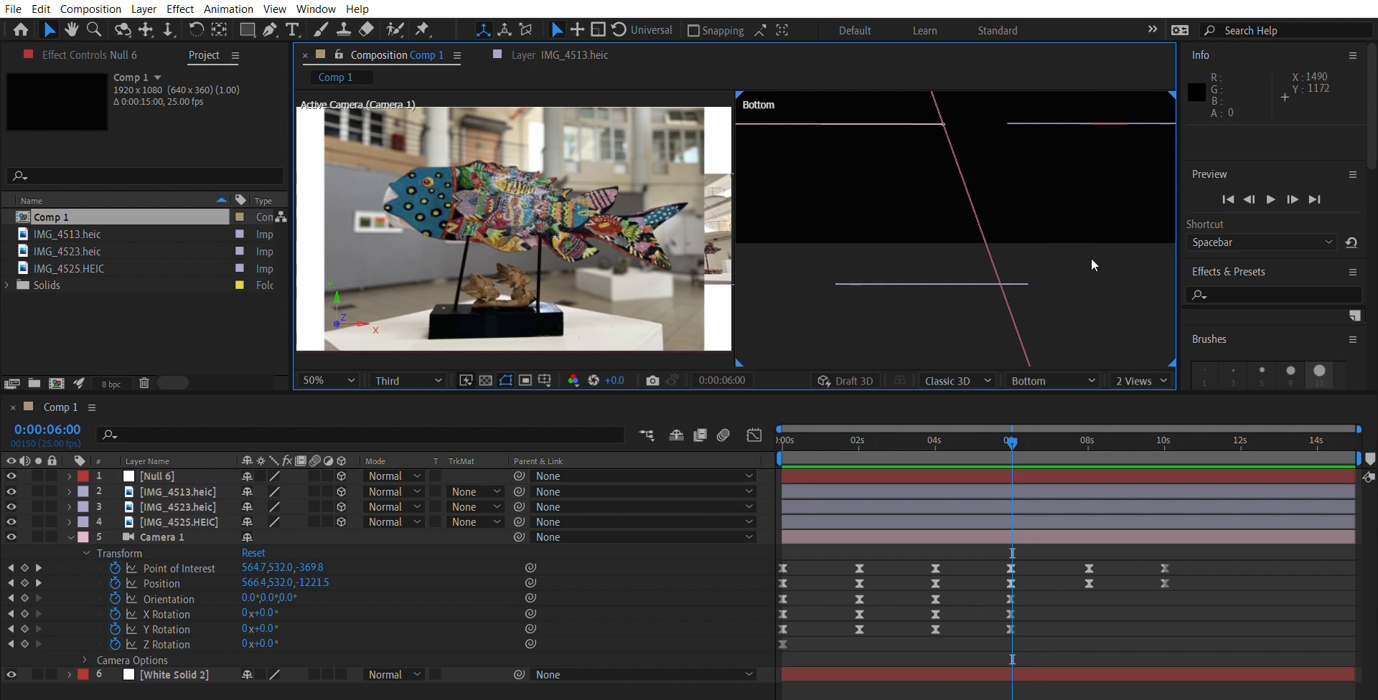
{"action": "key", "text": "h"}
{"action": "left_click_drag", "start_coordinate": [1019, 178], "coordinate": [1089, 317]}
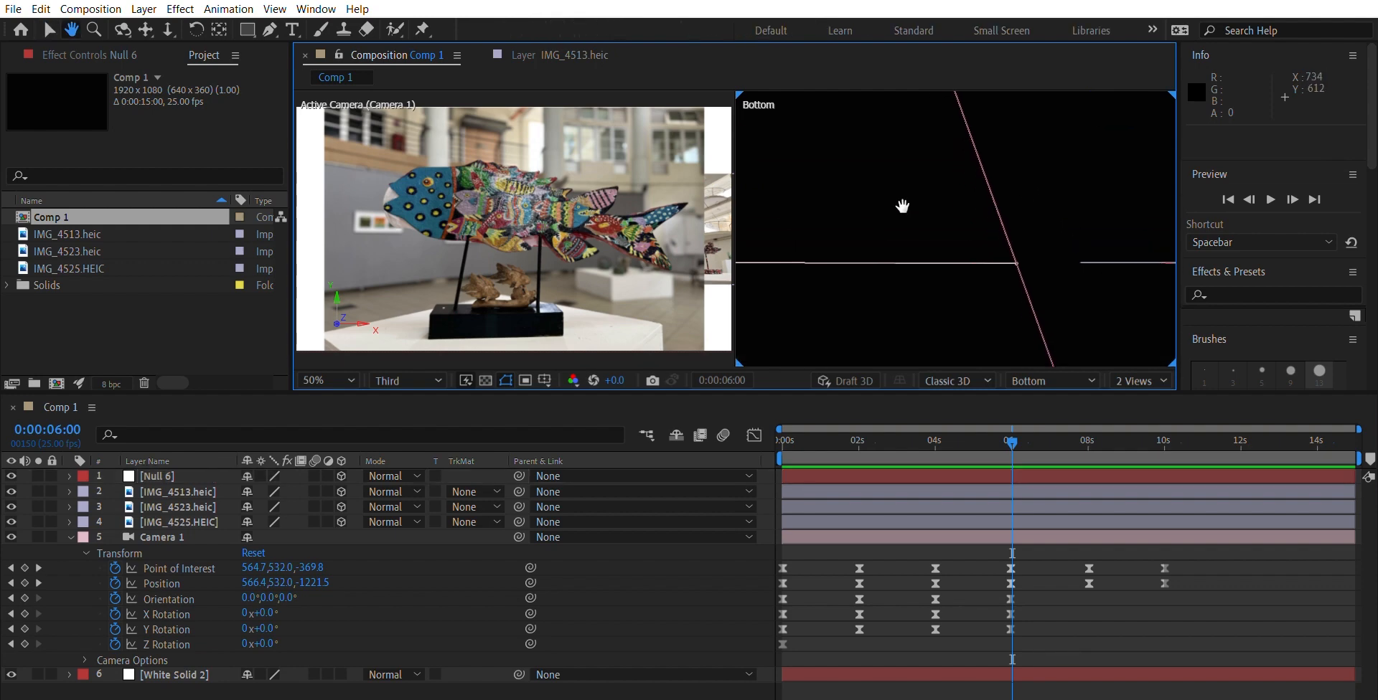
{"action": "left_click_drag", "start_coordinate": [902, 206], "coordinate": [958, 236]}
{"action": "scroll", "coordinate": [959, 236], "scroll_direction": "down", "scroll_amount": 1}
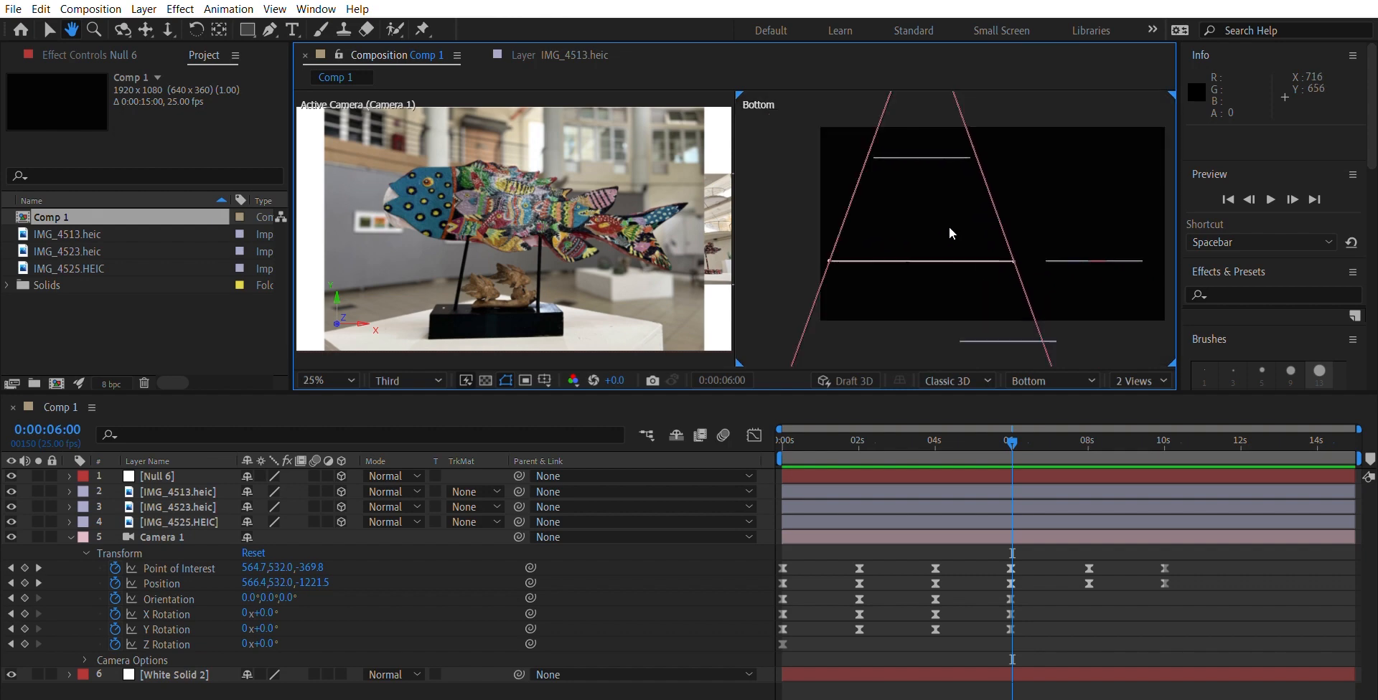
{"action": "scroll", "coordinate": [960, 234], "scroll_direction": "down", "scroll_amount": 1}
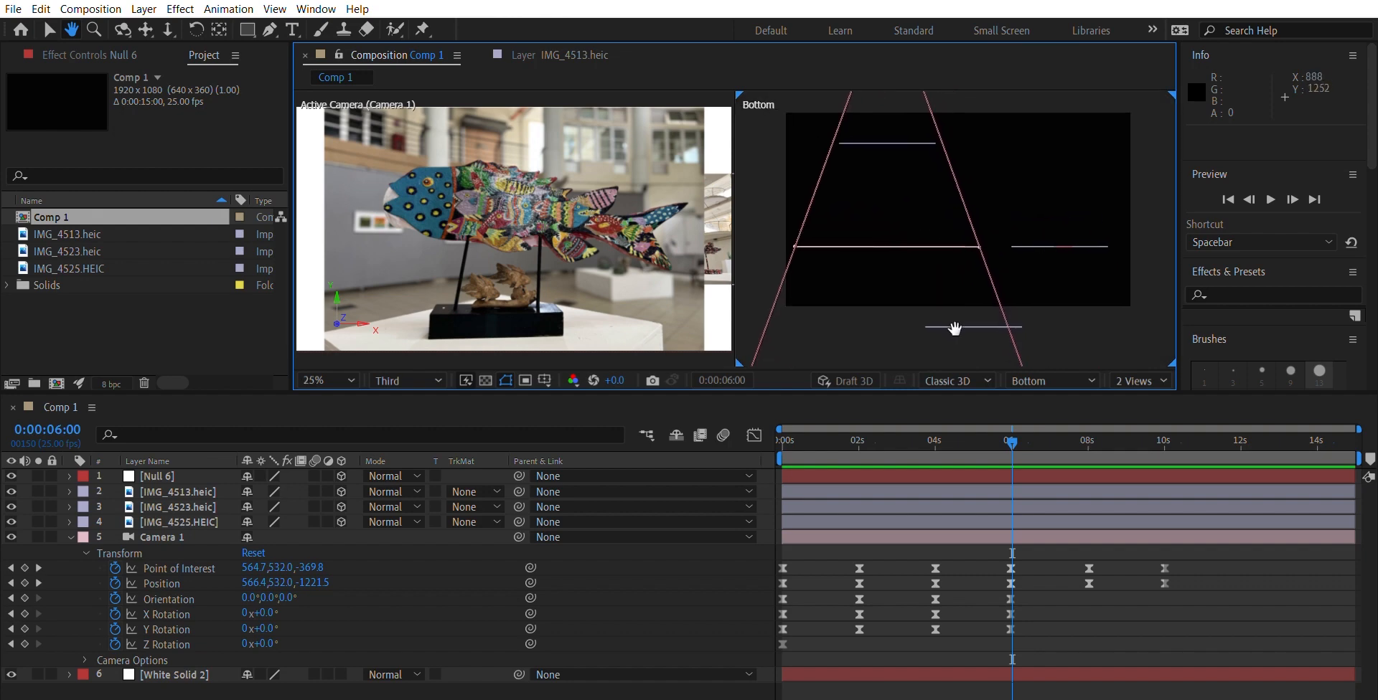
Step: Move the null object onto the plane of the patterned fish image at position 530, 540, -368, at 0:00:06:00
{"action": "left_click", "coordinate": [49, 30]}
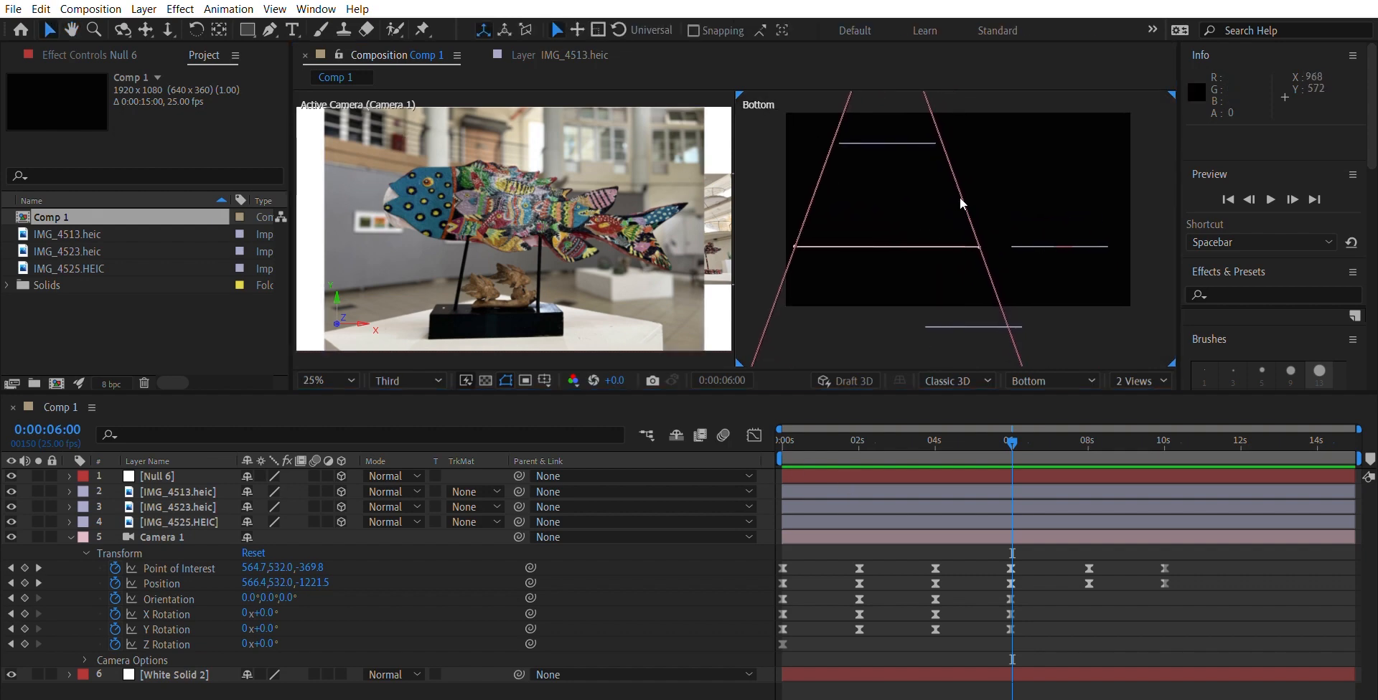
{"action": "left_click", "coordinate": [1065, 230]}
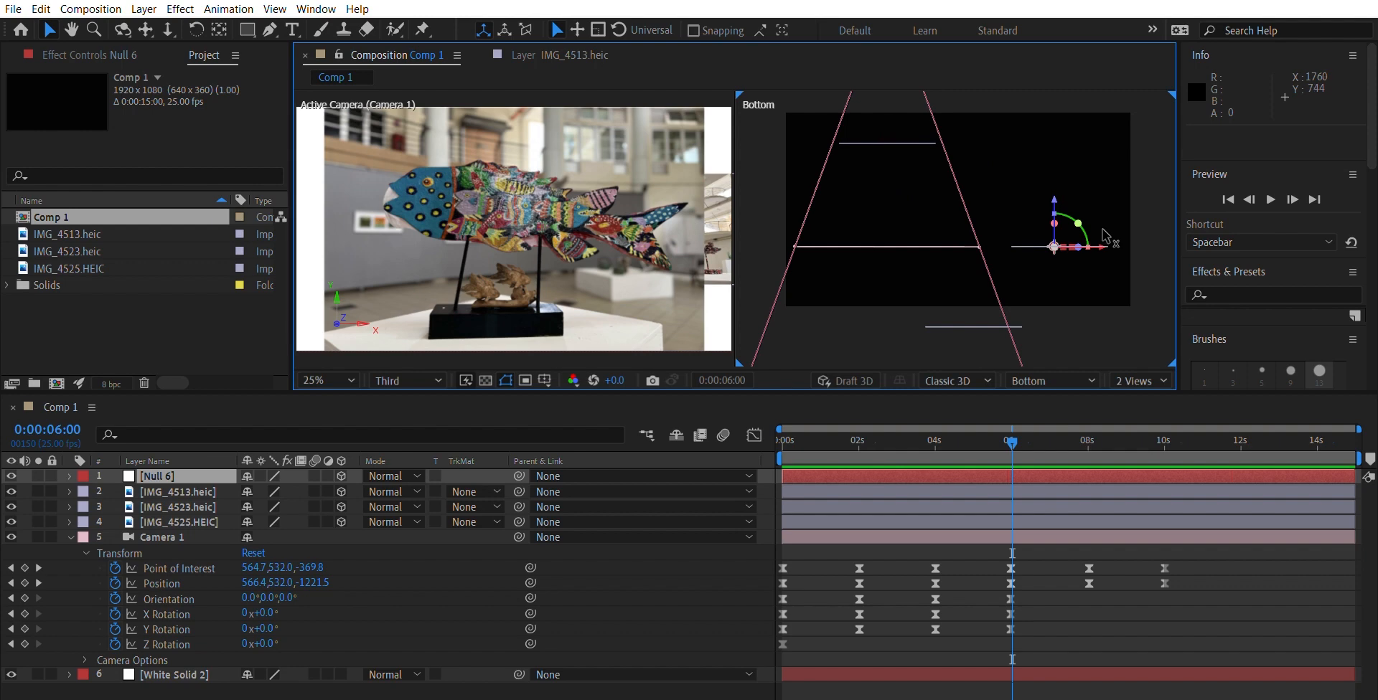
{"action": "left_click_drag", "start_coordinate": [1099, 246], "coordinate": [910, 237]}
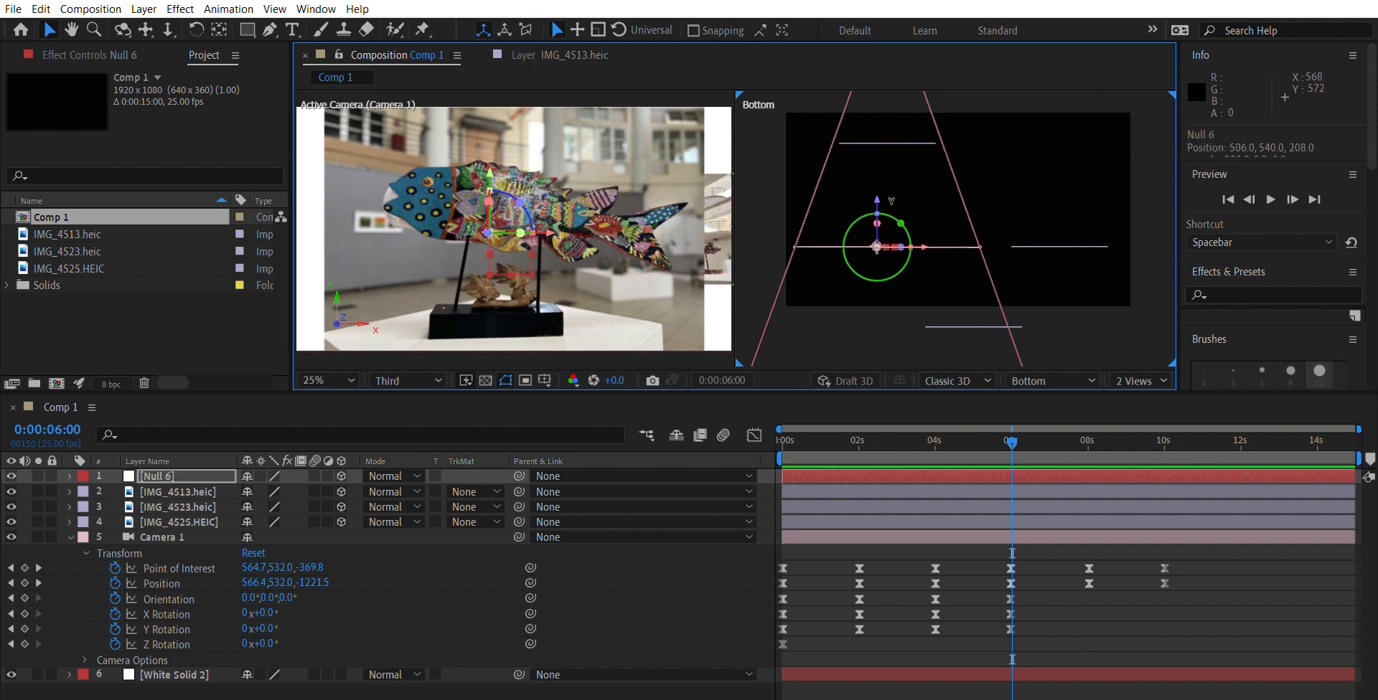
{"action": "left_click_drag", "start_coordinate": [879, 194], "coordinate": [875, 80]}
{"action": "left_click_drag", "start_coordinate": [928, 129], "coordinate": [933, 130]}
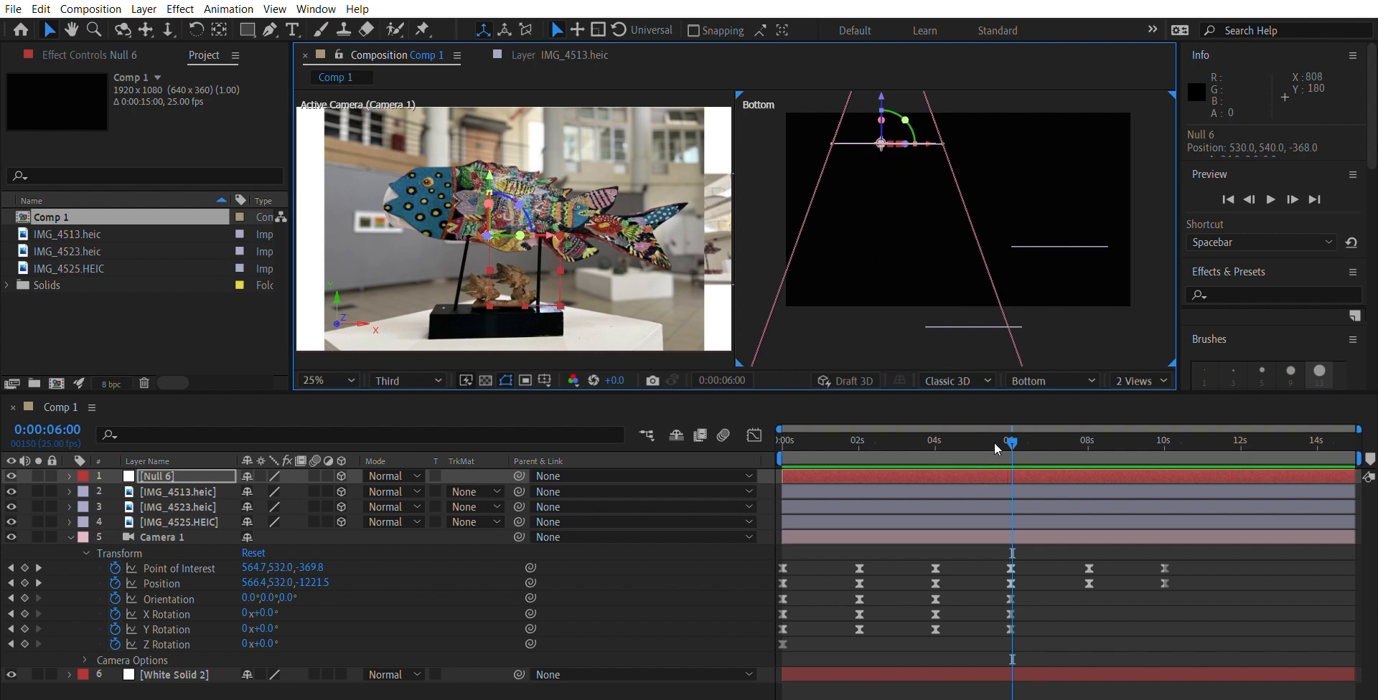
Step: Examine Camera 1's movement across the timeline and its framing of the image layers around 2 and 6 seconds
{"action": "left_click_drag", "start_coordinate": [972, 430], "coordinate": [1157, 458]}
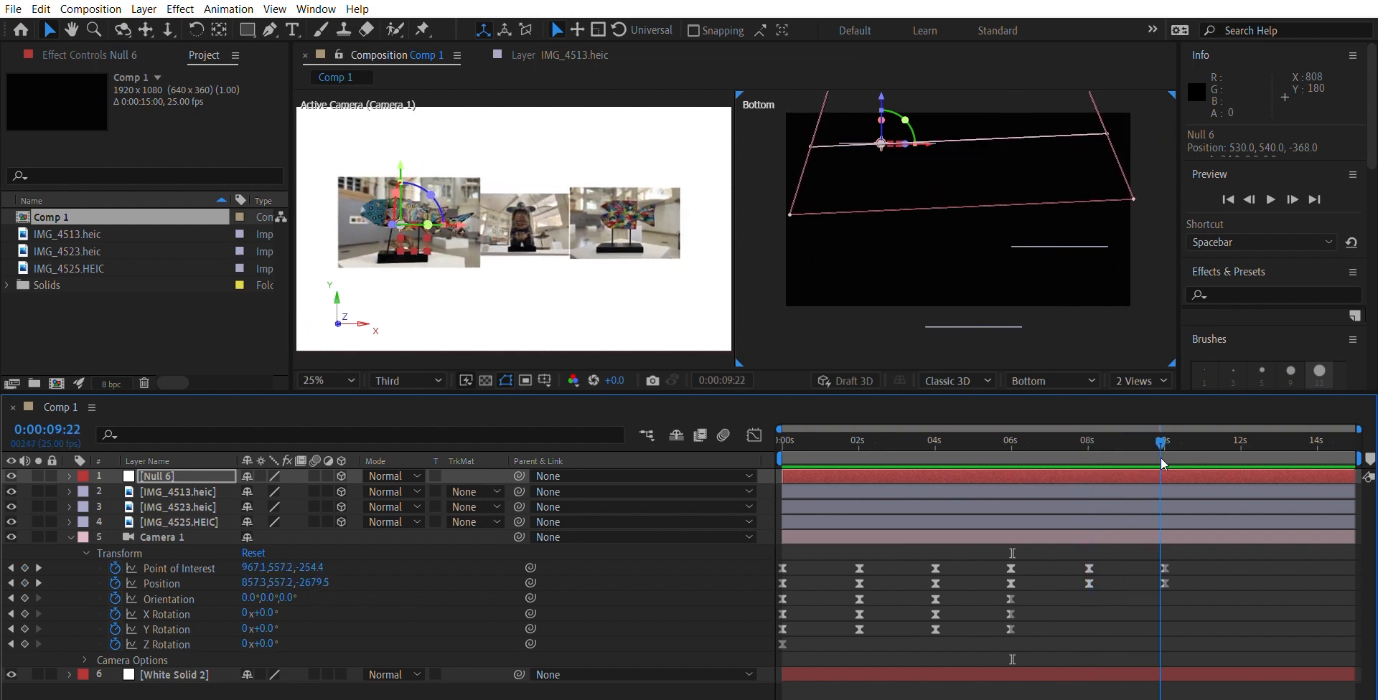
{"action": "key", "text": "Home"}
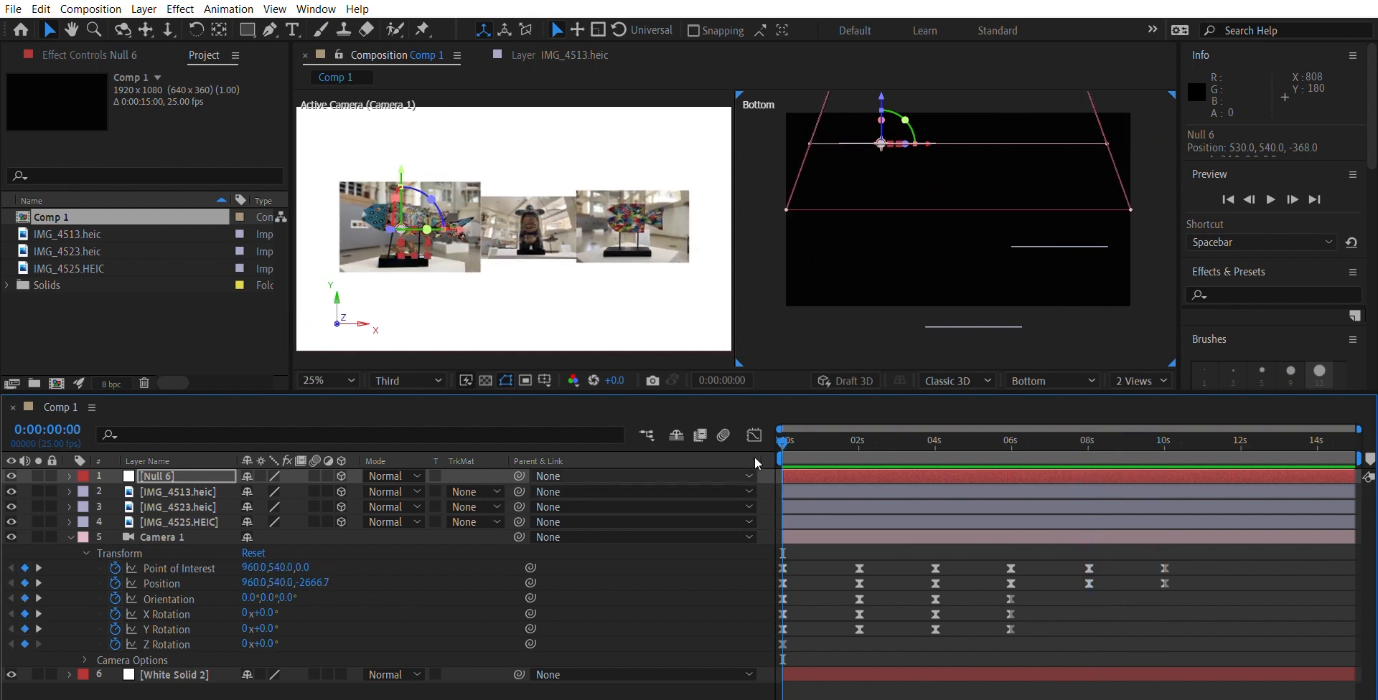
{"action": "left_click_drag", "start_coordinate": [824, 428], "coordinate": [913, 428]}
{"action": "left_click", "coordinate": [860, 431]}
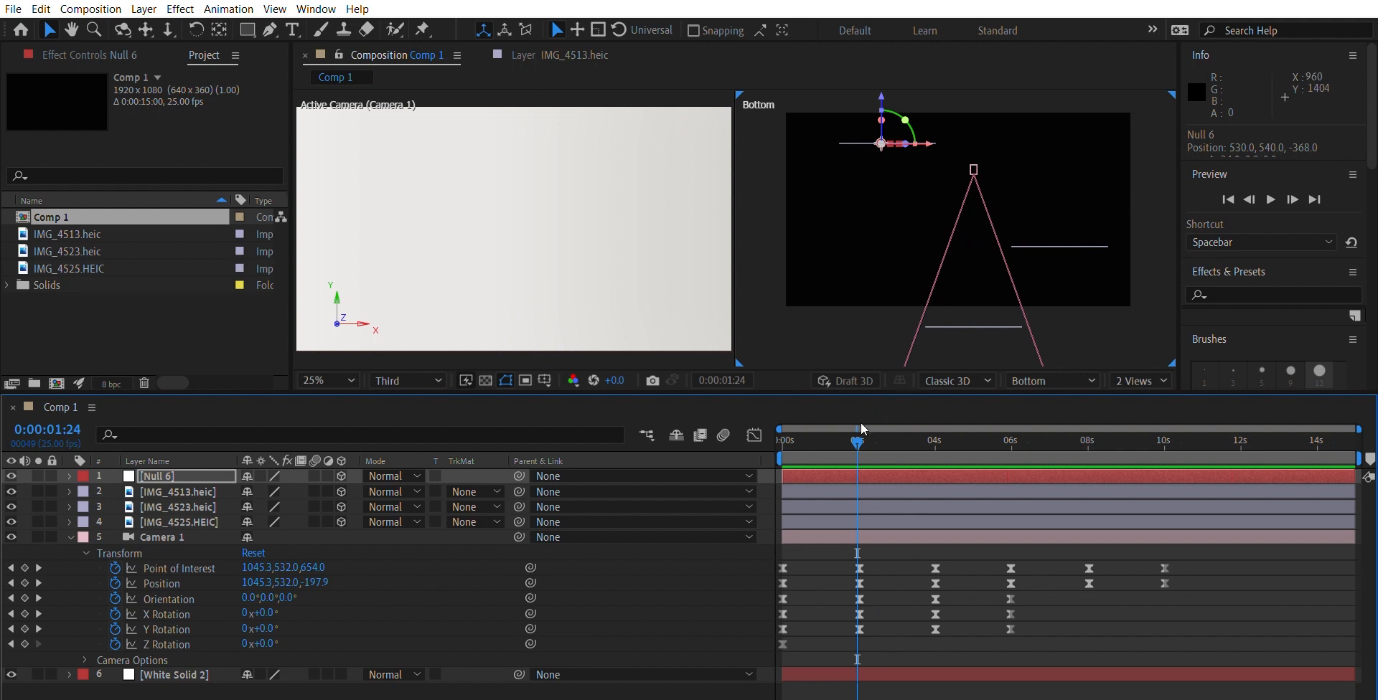
{"action": "left_click_drag", "start_coordinate": [890, 433], "coordinate": [1016, 442]}
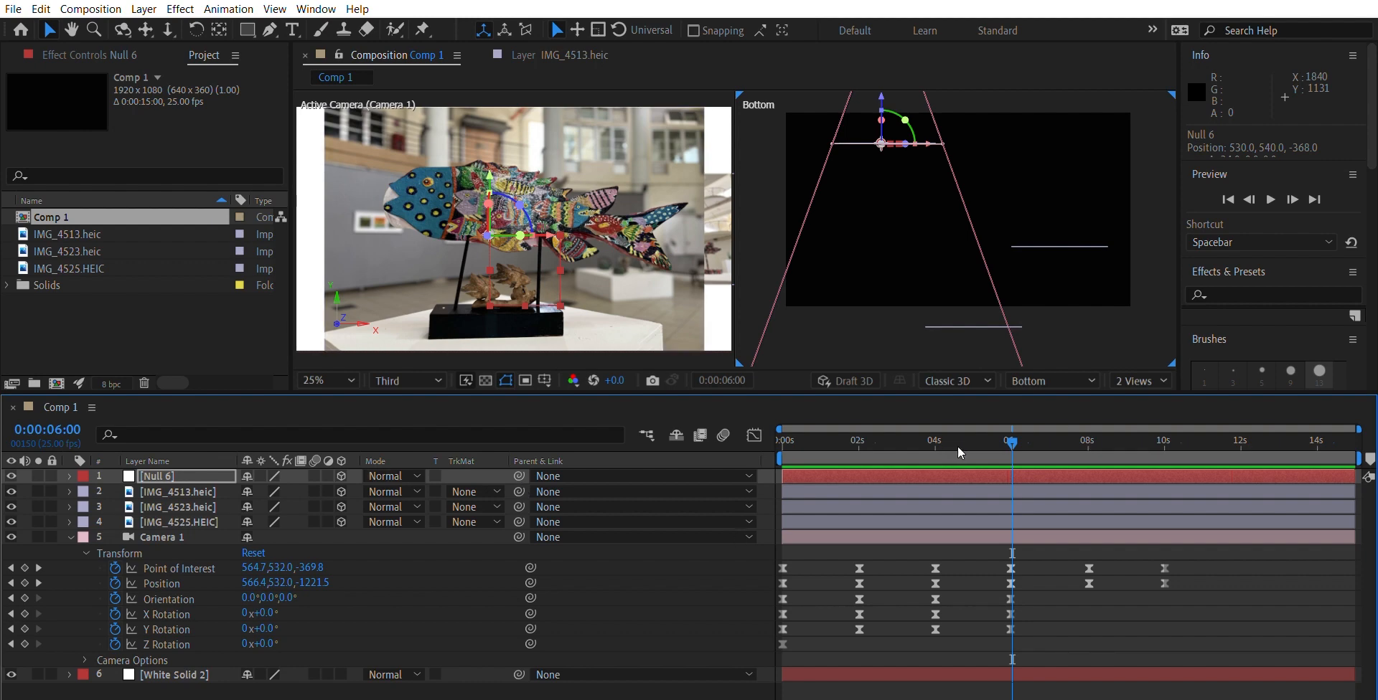
Step: Add starting keyframes at 0:00:00:00 for all Transform properties of the null object, from Anchor Point to Opacity
{"action": "left_click_drag", "start_coordinate": [1008, 438], "coordinate": [755, 443]}
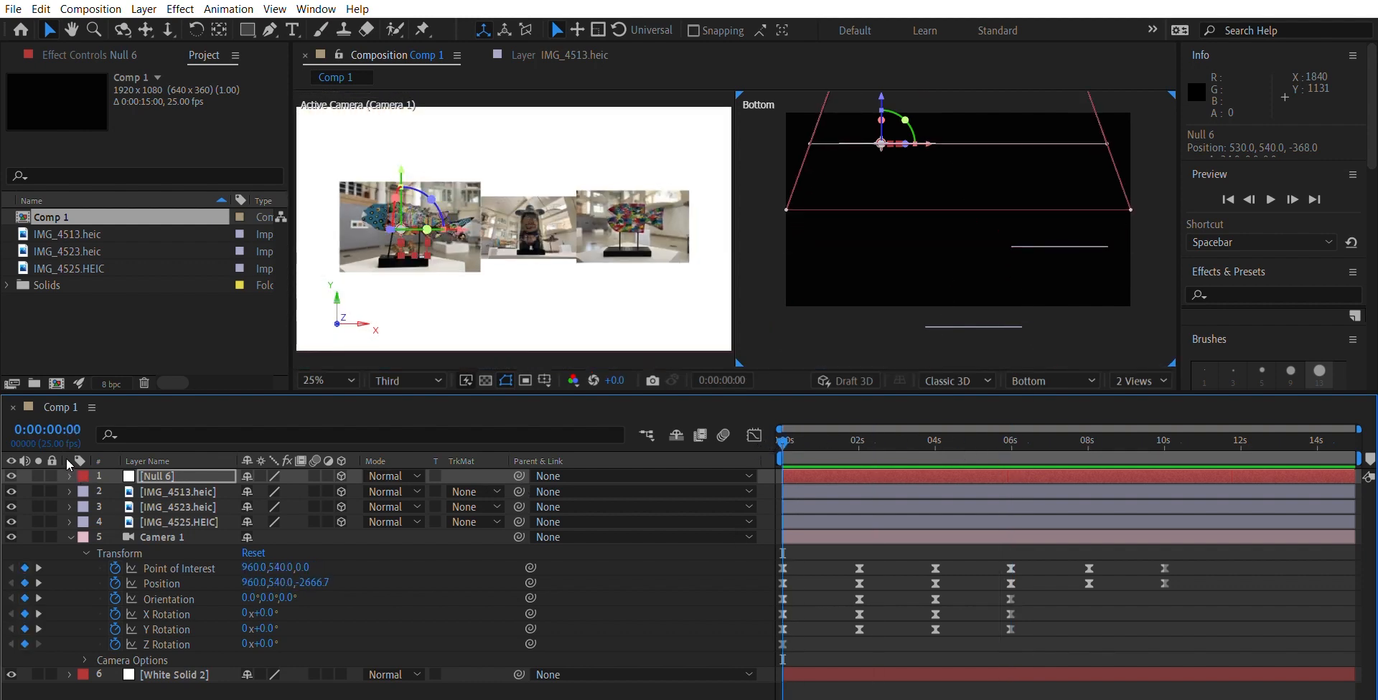
{"action": "left_click", "coordinate": [69, 474]}
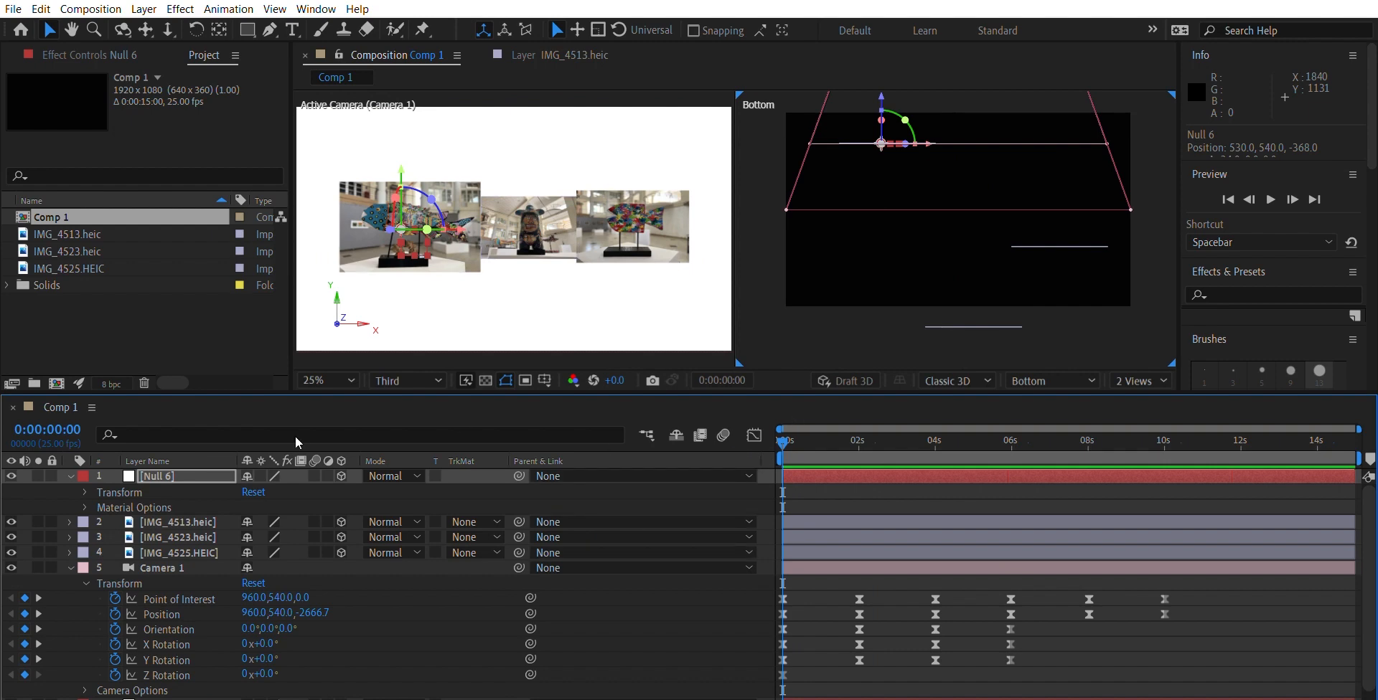
{"action": "left_click", "coordinate": [86, 492]}
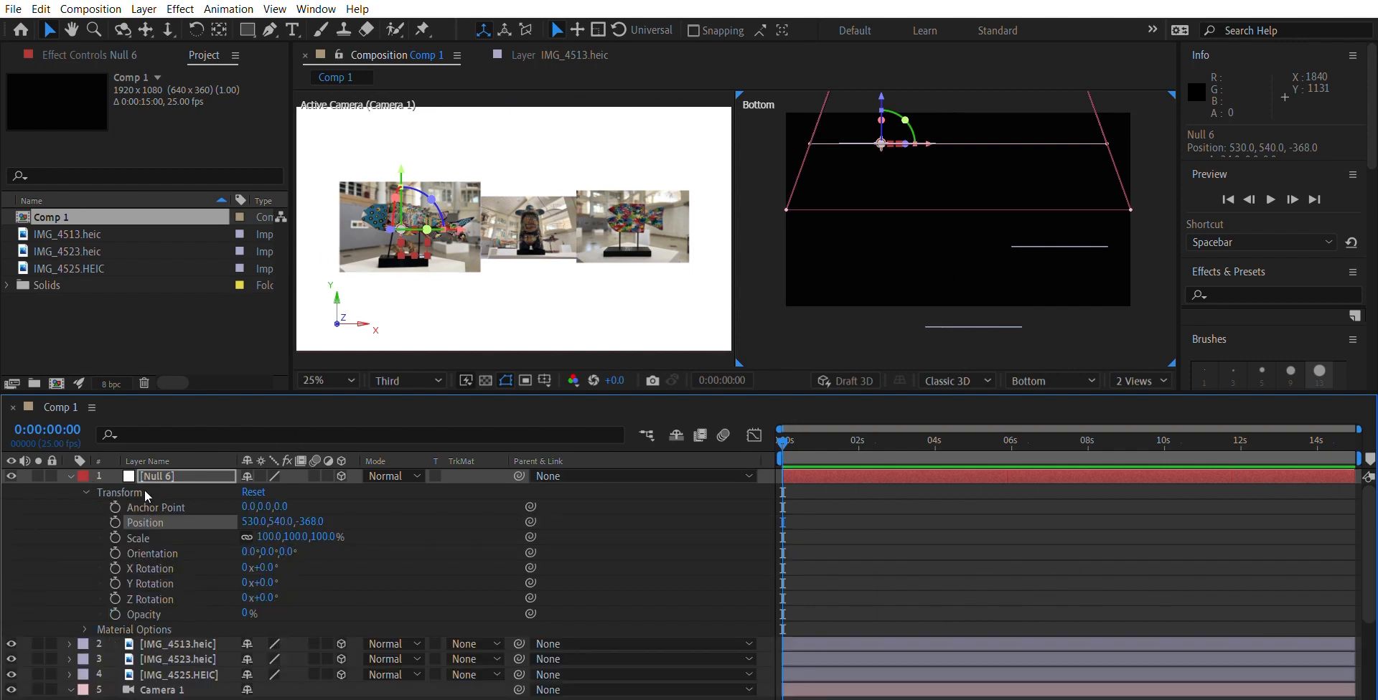
{"action": "left_click", "coordinate": [163, 600], "text": "shift"}
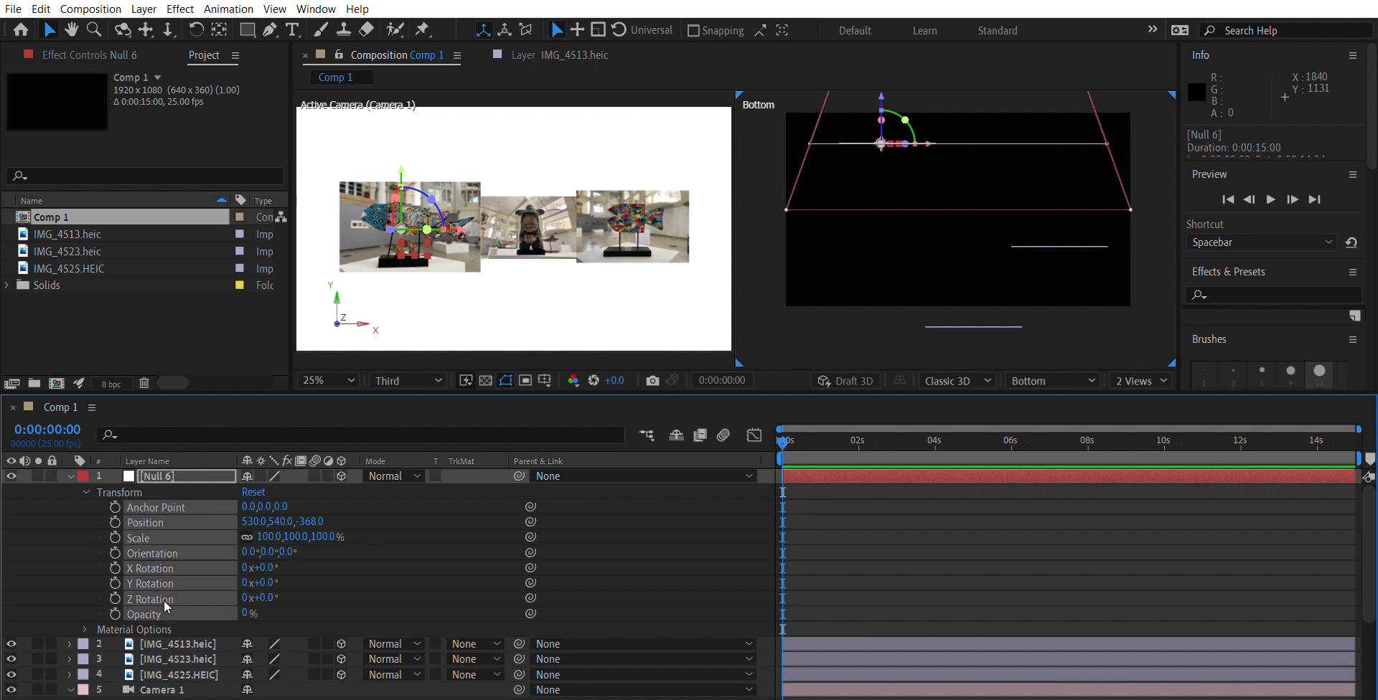
{"action": "left_click", "coordinate": [115, 506]}
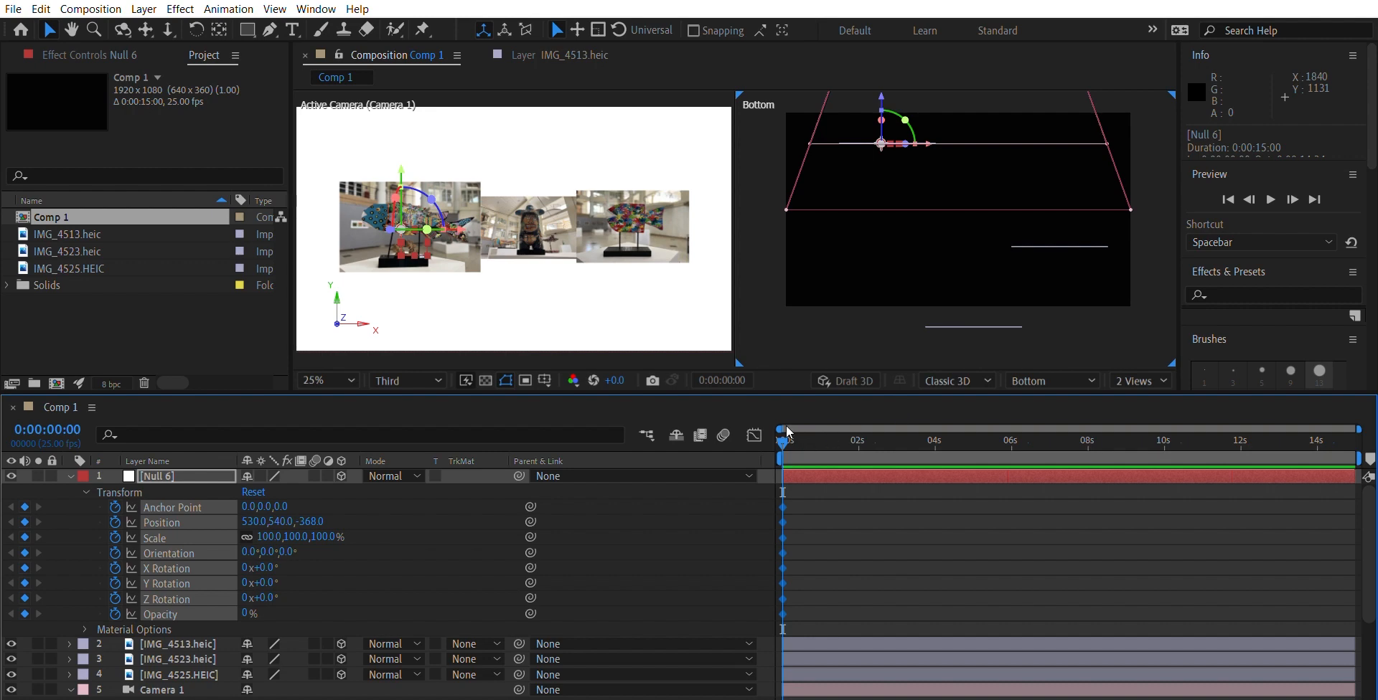
Step: Keyframe the null object's position at 0:00:02:00 on the totem image layer, at 1002, 540, 652
{"action": "left_click_drag", "start_coordinate": [782, 429], "coordinate": [765, 450]}
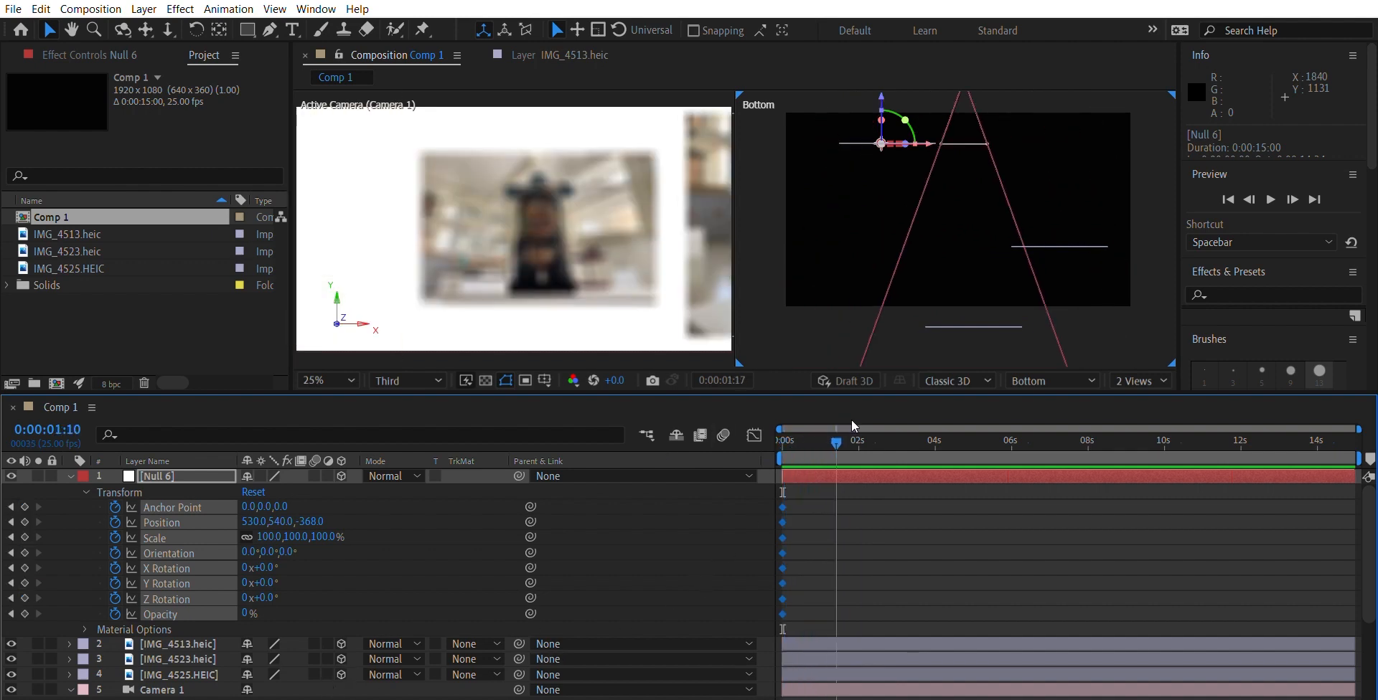
{"action": "left_click_drag", "start_coordinate": [809, 422], "coordinate": [860, 426]}
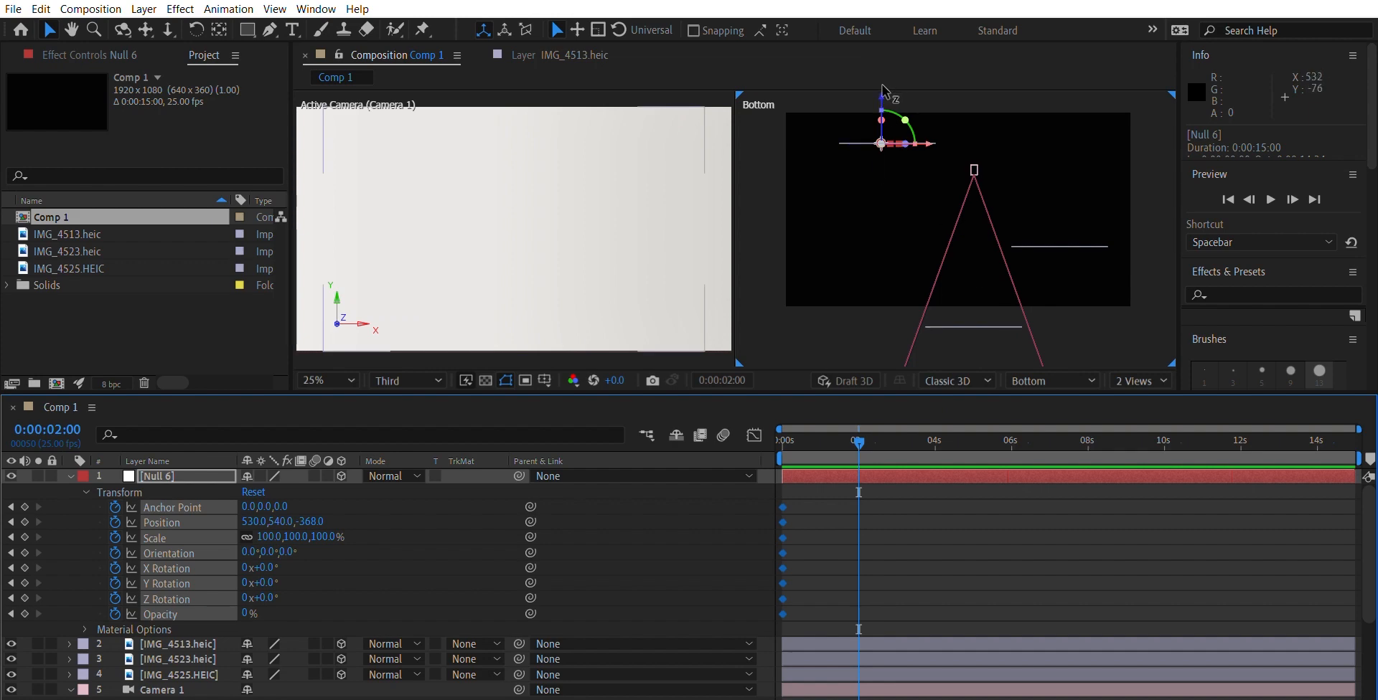
{"action": "left_click_drag", "start_coordinate": [882, 90], "coordinate": [906, 271]}
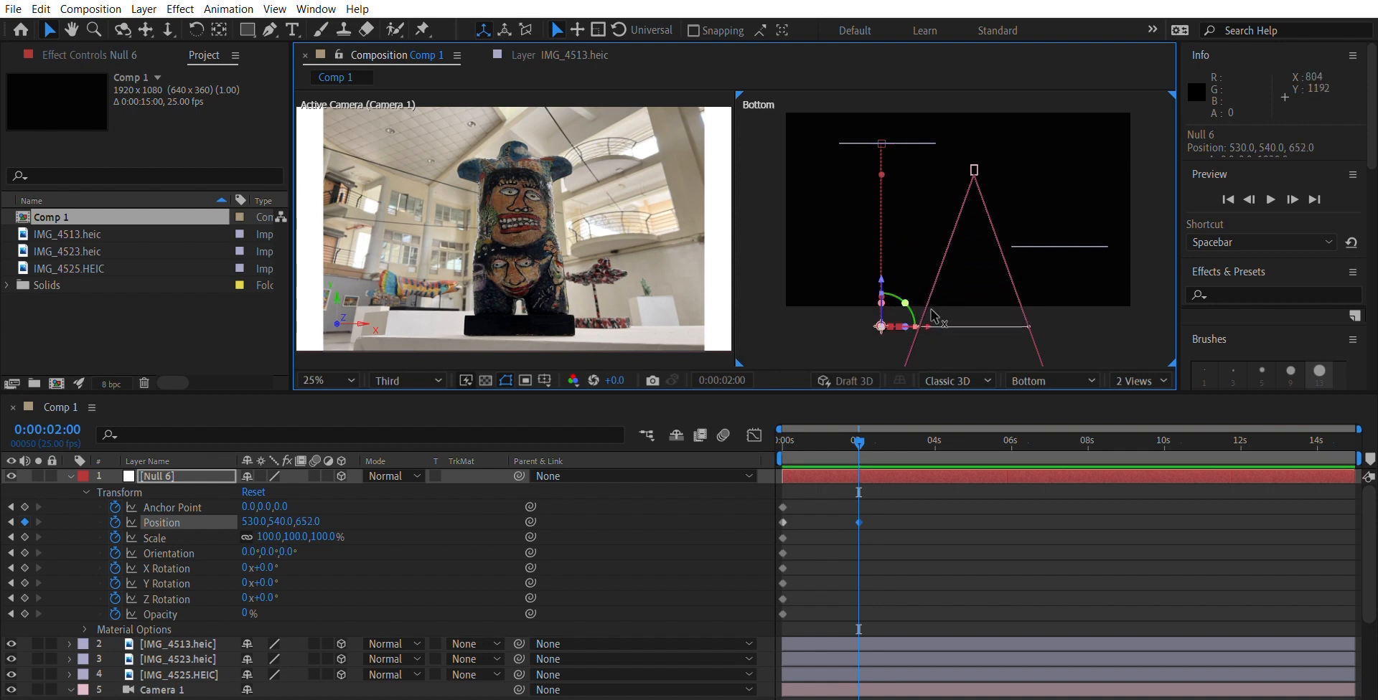
{"action": "left_click_drag", "start_coordinate": [935, 314], "coordinate": [1017, 310]}
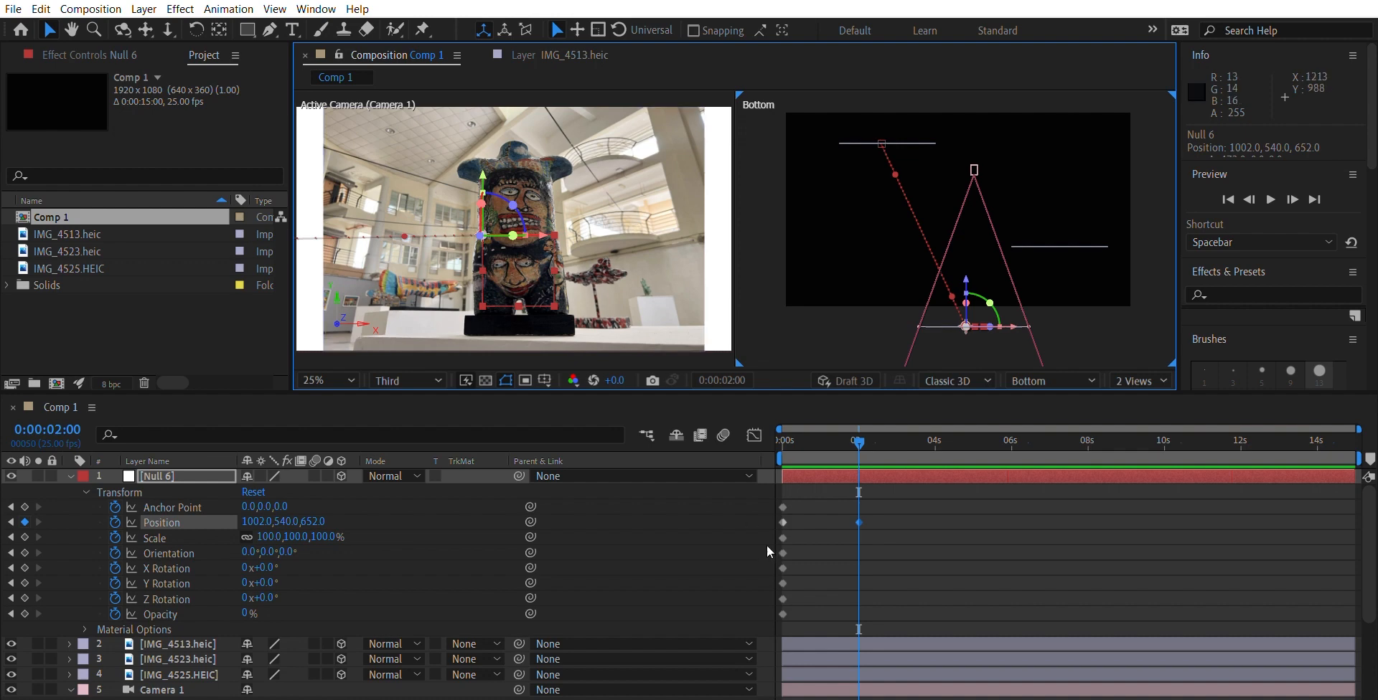
Step: Keyframe the null object's position at 0:00:04:00 on the handprint fish image layer, at 1434, 540, 208
{"action": "left_click_drag", "start_coordinate": [859, 443], "coordinate": [942, 437]}
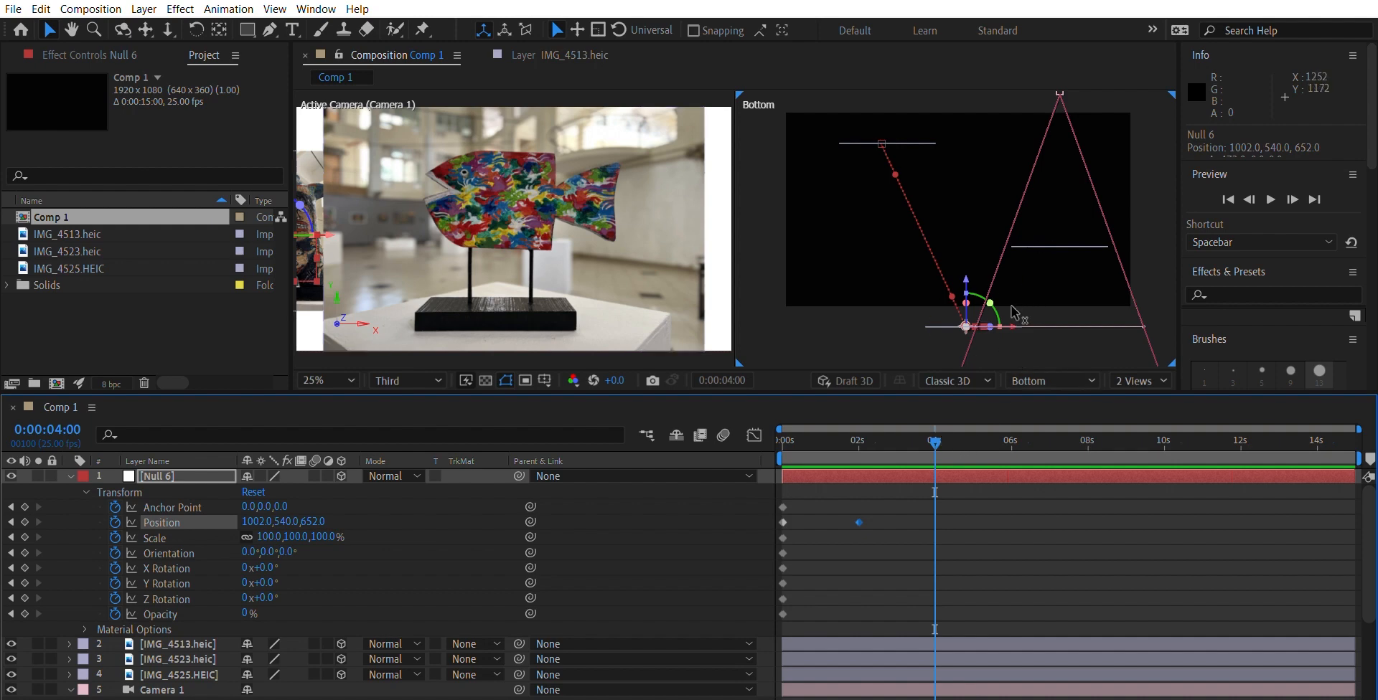
{"action": "left_click_drag", "start_coordinate": [1012, 326], "coordinate": [1094, 314]}
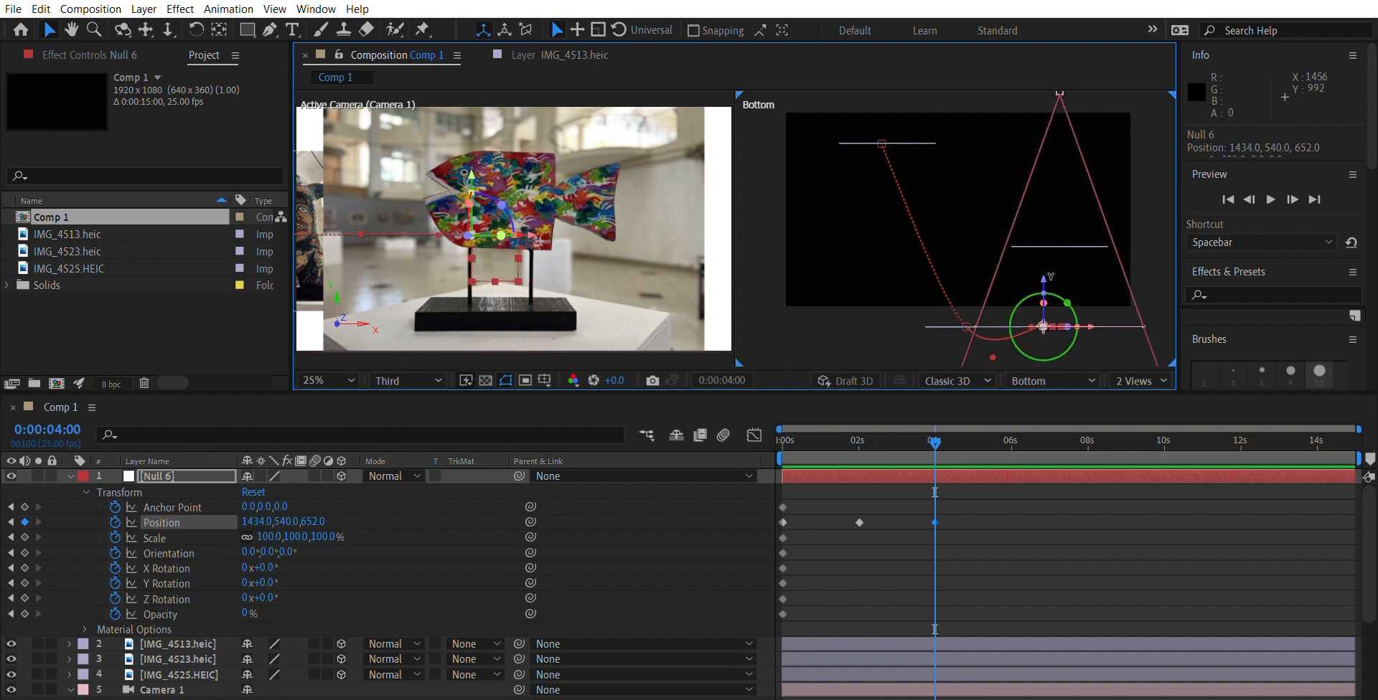
{"action": "left_click_drag", "start_coordinate": [1047, 273], "coordinate": [1035, 183]}
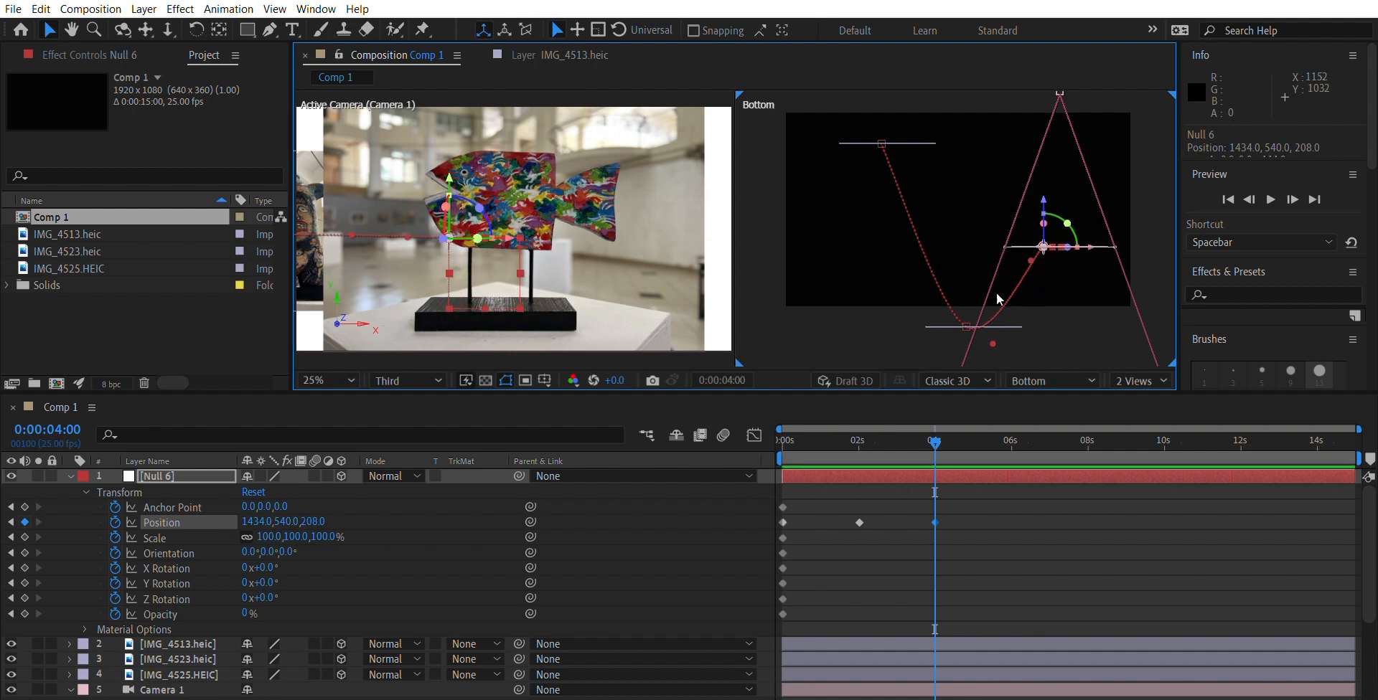
Step: Keyframe the null object's position at 0:00:06:00 on the patterned fish image layer, at 486, 540, -368
{"action": "left_click", "coordinate": [937, 424]}
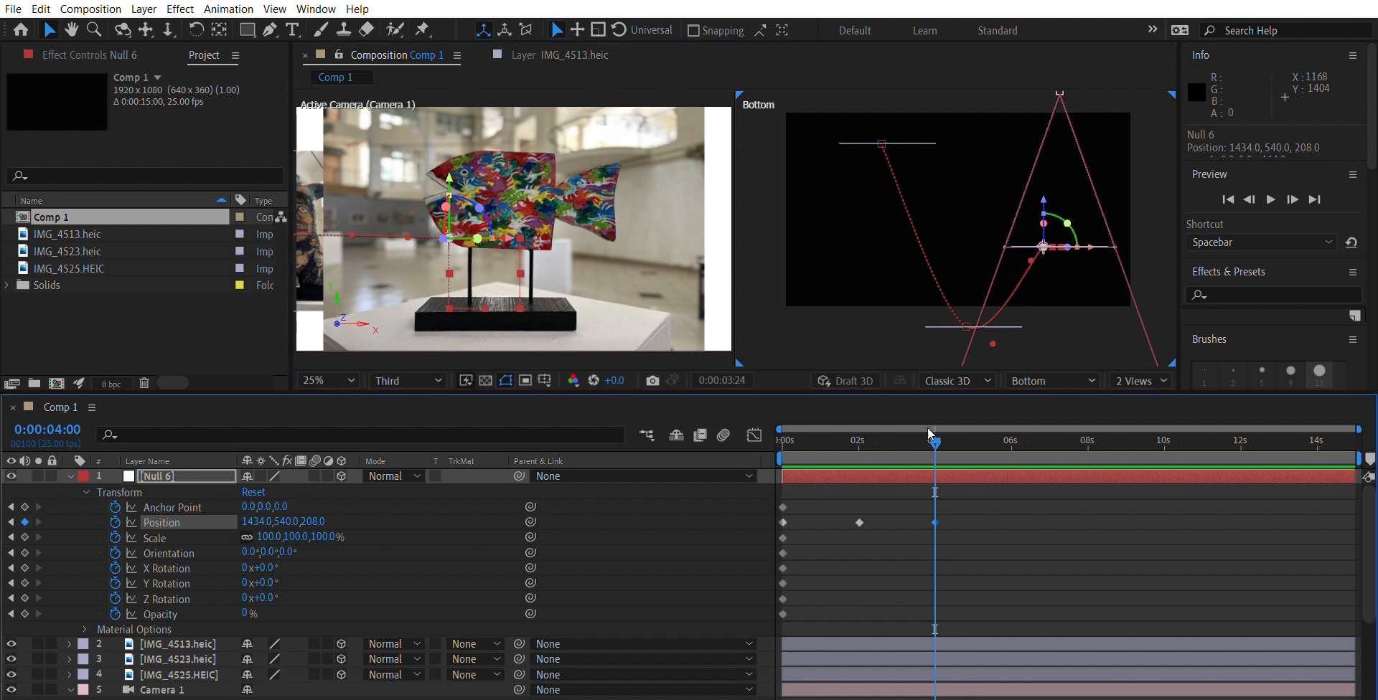
{"action": "left_click_drag", "start_coordinate": [929, 435], "coordinate": [863, 446]}
{"action": "left_click_drag", "start_coordinate": [906, 451], "coordinate": [1011, 452]}
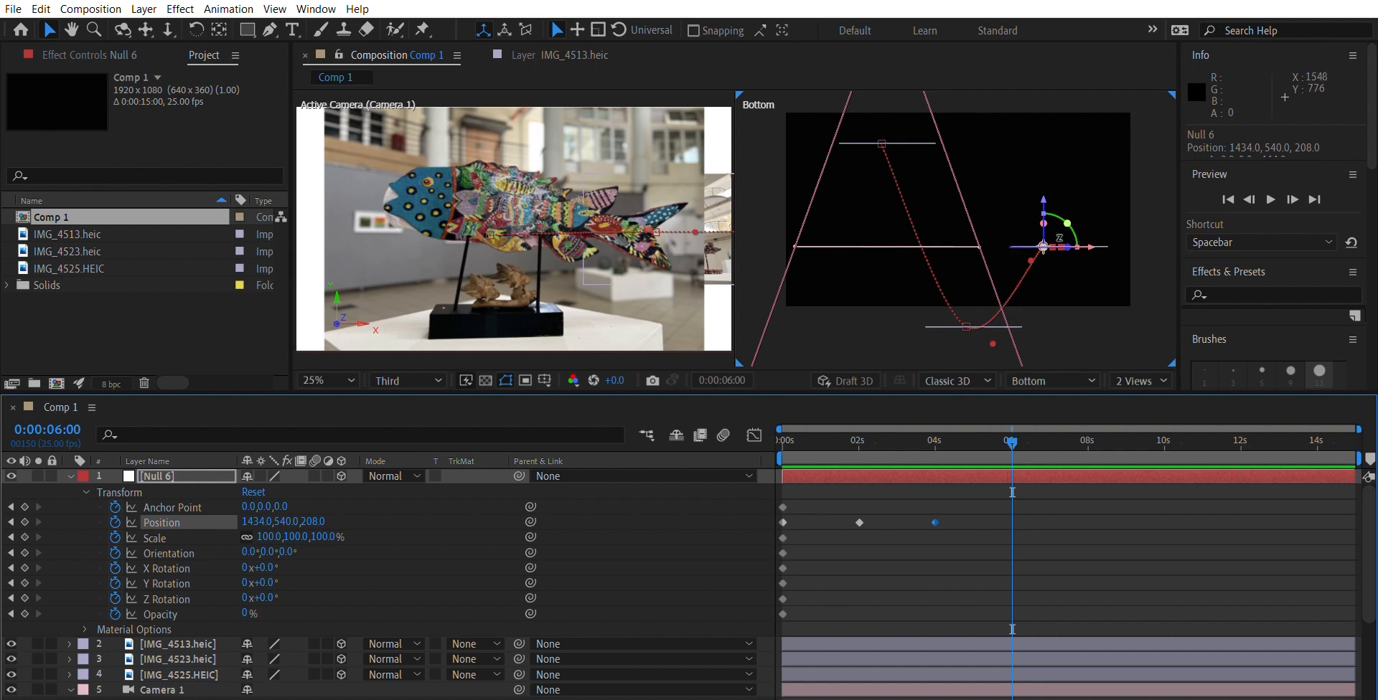
{"action": "left_click_drag", "start_coordinate": [1090, 237], "coordinate": [919, 239]}
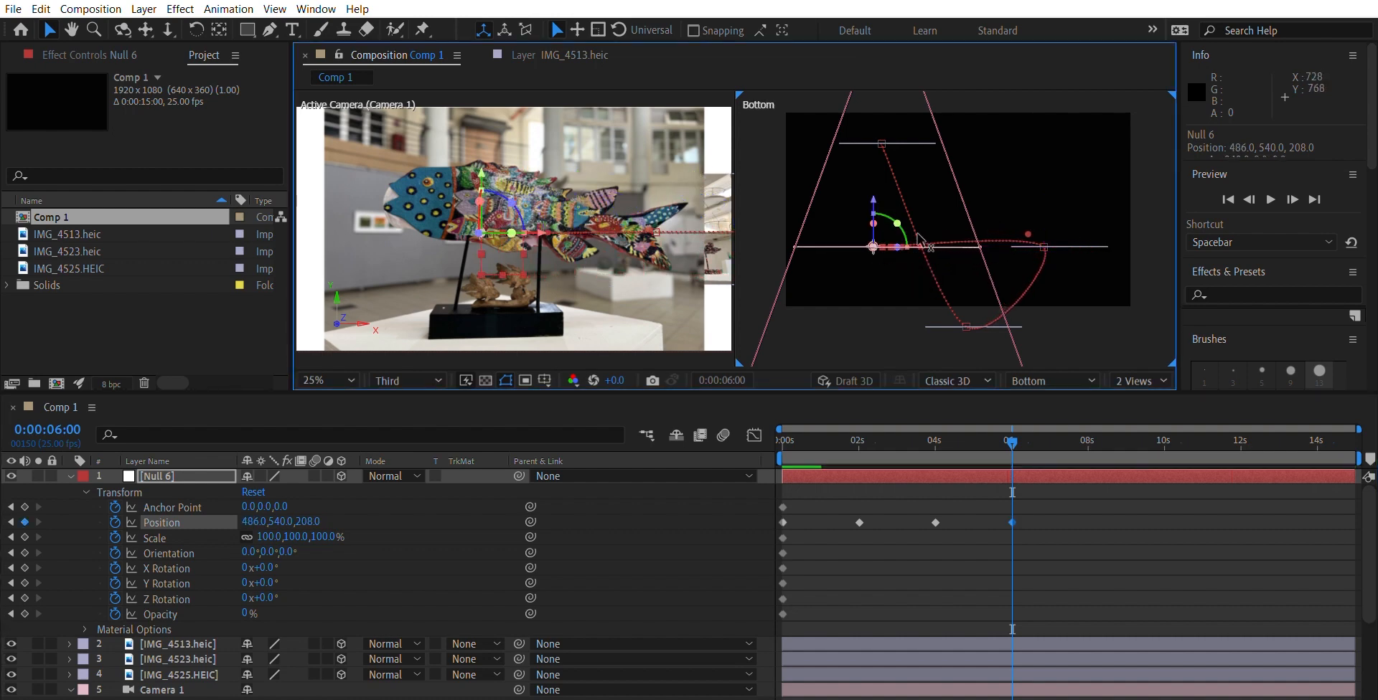
{"action": "left_click_drag", "start_coordinate": [877, 195], "coordinate": [867, 83]}
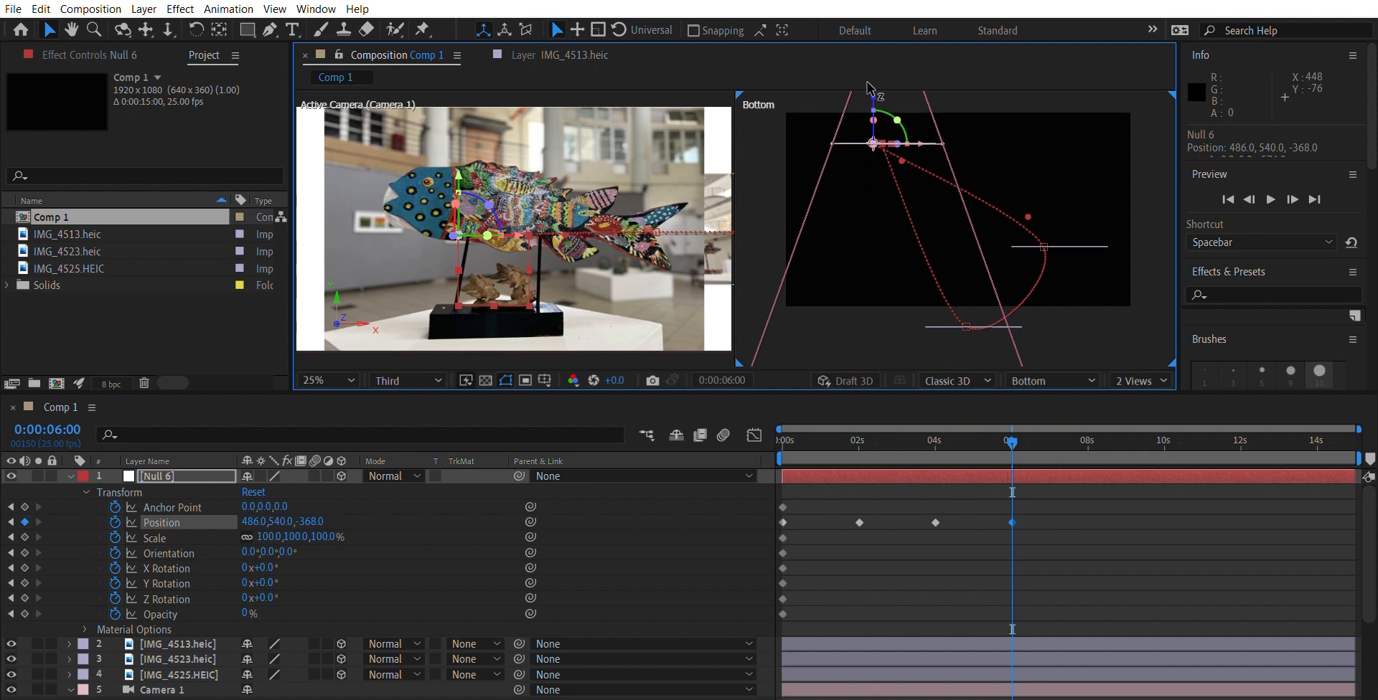
Step: Preview the animation from the start and examine how the null object moves between the images up to about 6 seconds
{"action": "left_click", "coordinate": [902, 409]}
{"action": "key", "text": "Home"}
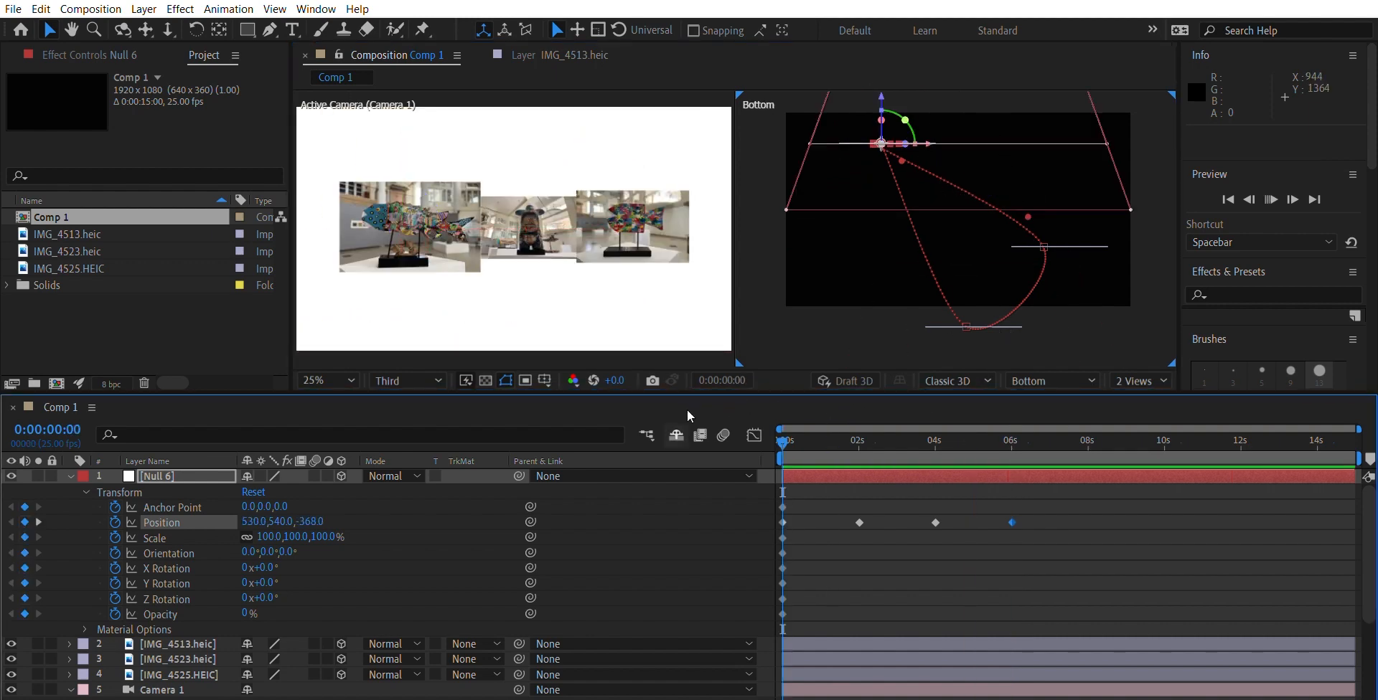
{"action": "key", "text": "space"}
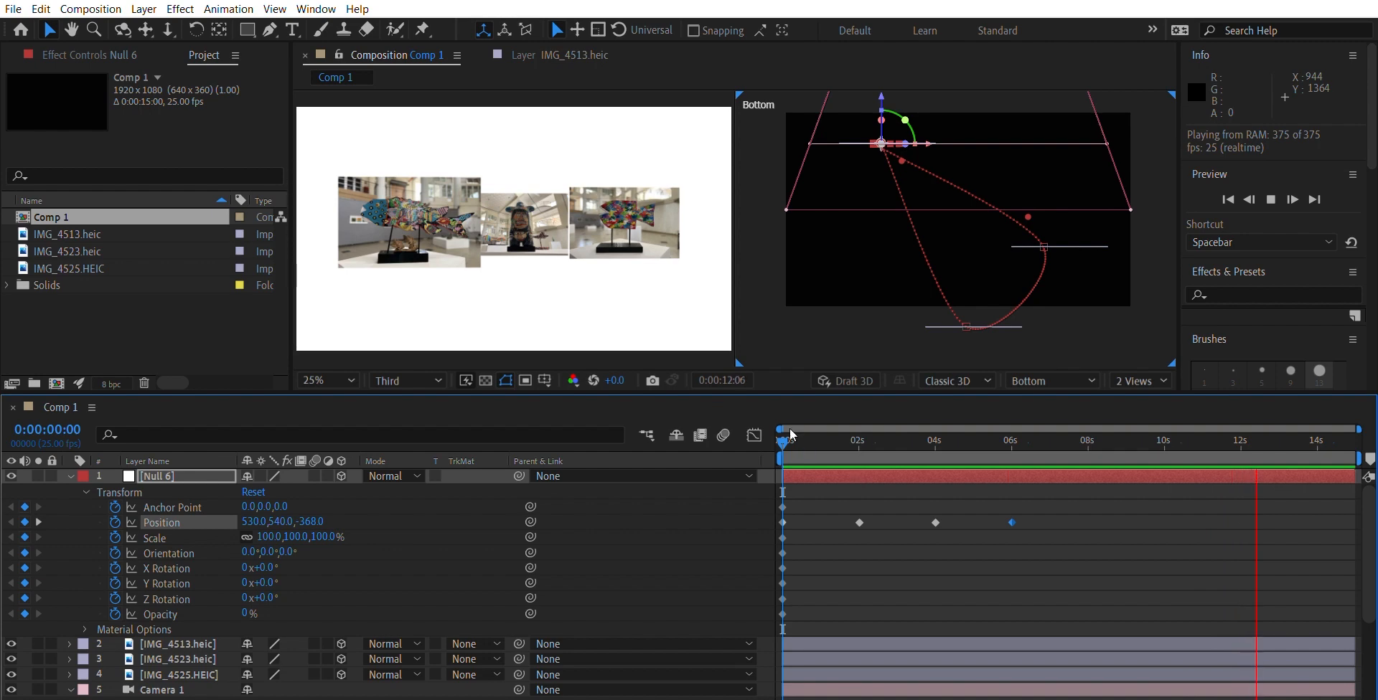
{"action": "left_click", "coordinate": [820, 431]}
{"action": "mouse_move", "coordinate": [834, 425]}
{"action": "left_mouse_down"}
{"action": "mouse_move", "coordinate": [790, 434]}
{"action": "mouse_move", "coordinate": [1014, 472]}
{"action": "left_mouse_up"}
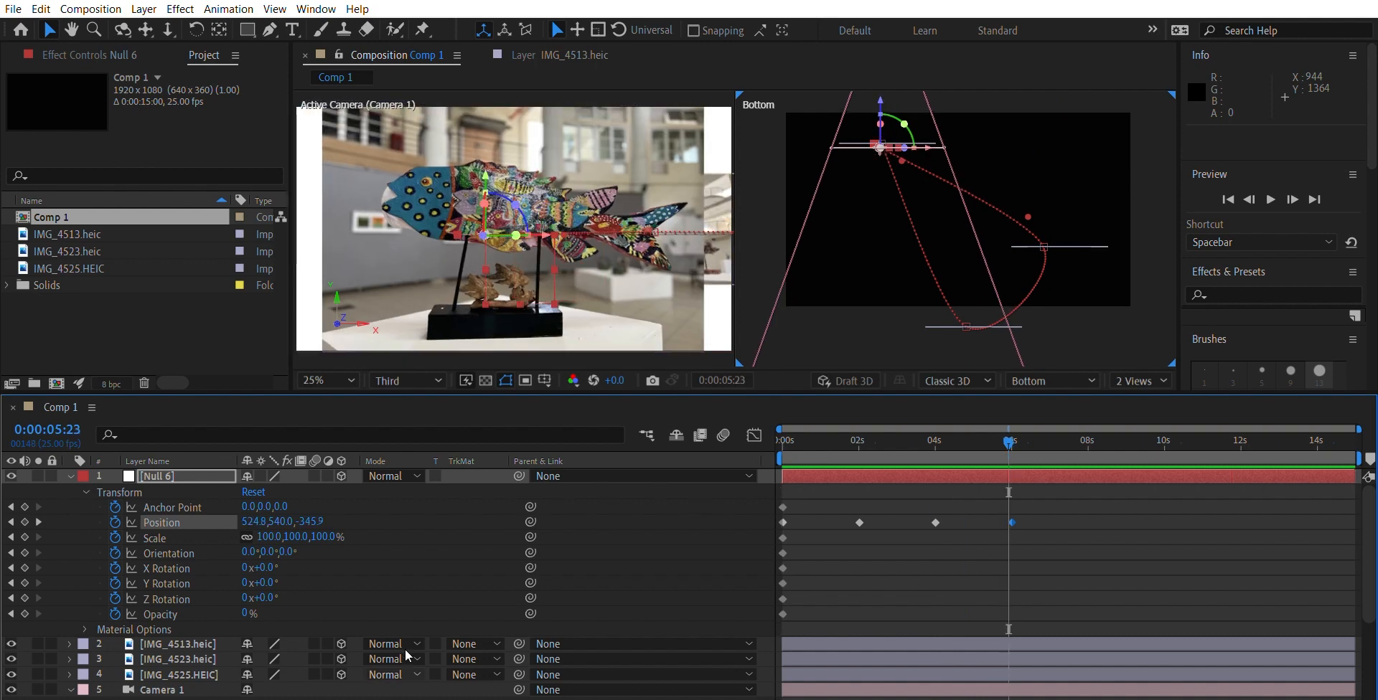
Step: Collapse the null object's properties and Camera 1's Transform group, and expand Camera 1's Camera Options
{"action": "left_click_drag", "start_coordinate": [1372, 505], "coordinate": [1372, 578]}
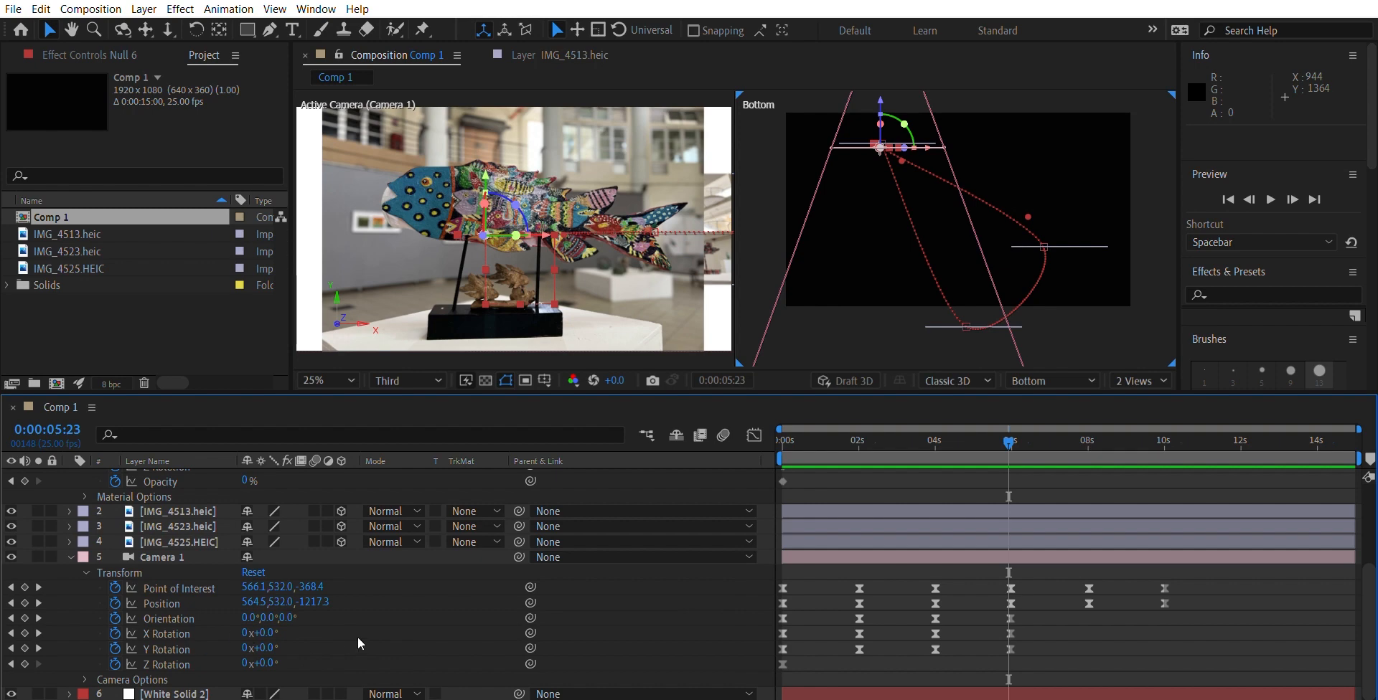
{"action": "left_click", "coordinate": [85, 572]}
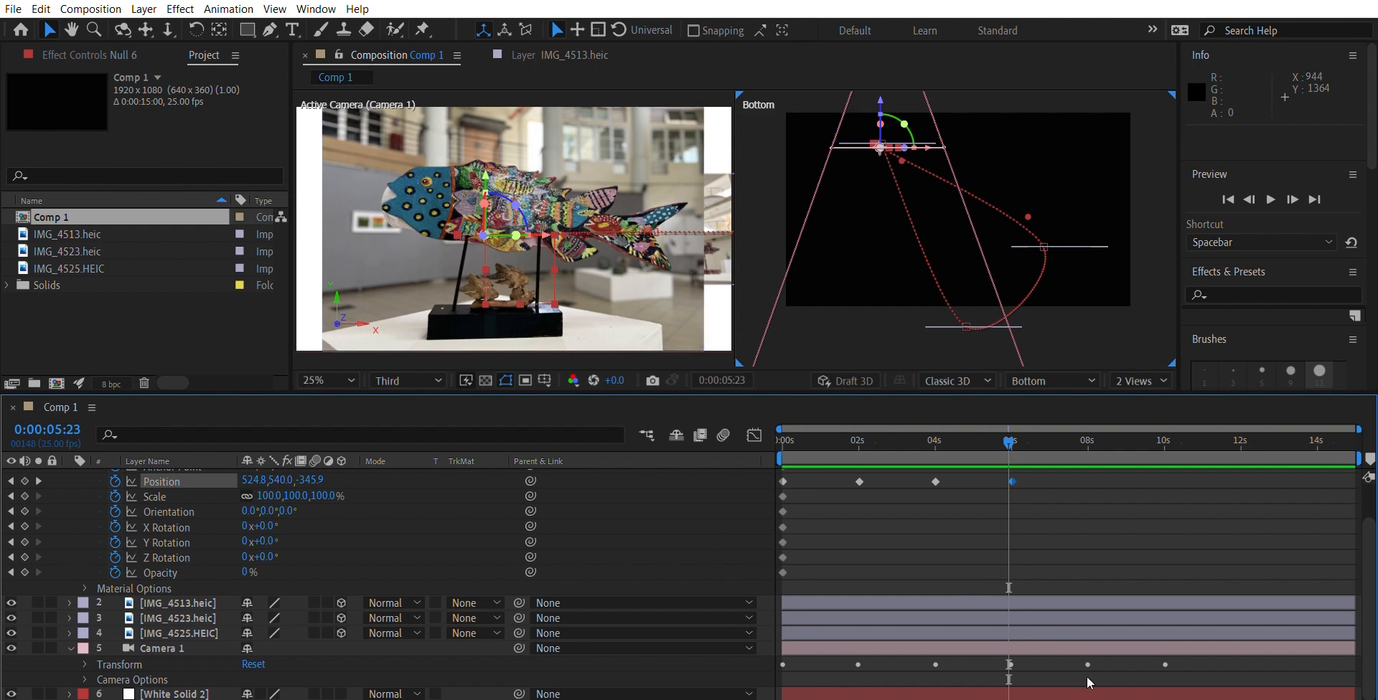
{"action": "scroll", "coordinate": [1090, 682], "scroll_direction": "up", "scroll_amount": 2}
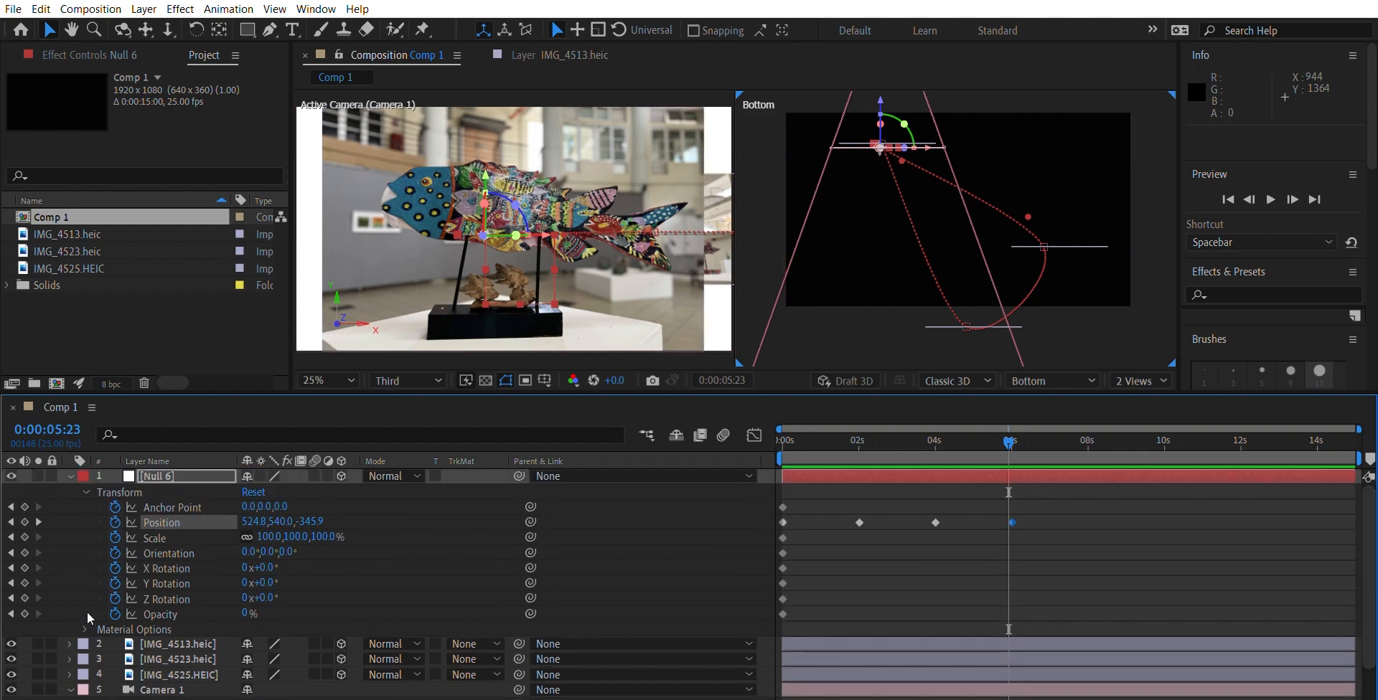
{"action": "left_click", "coordinate": [70, 475]}
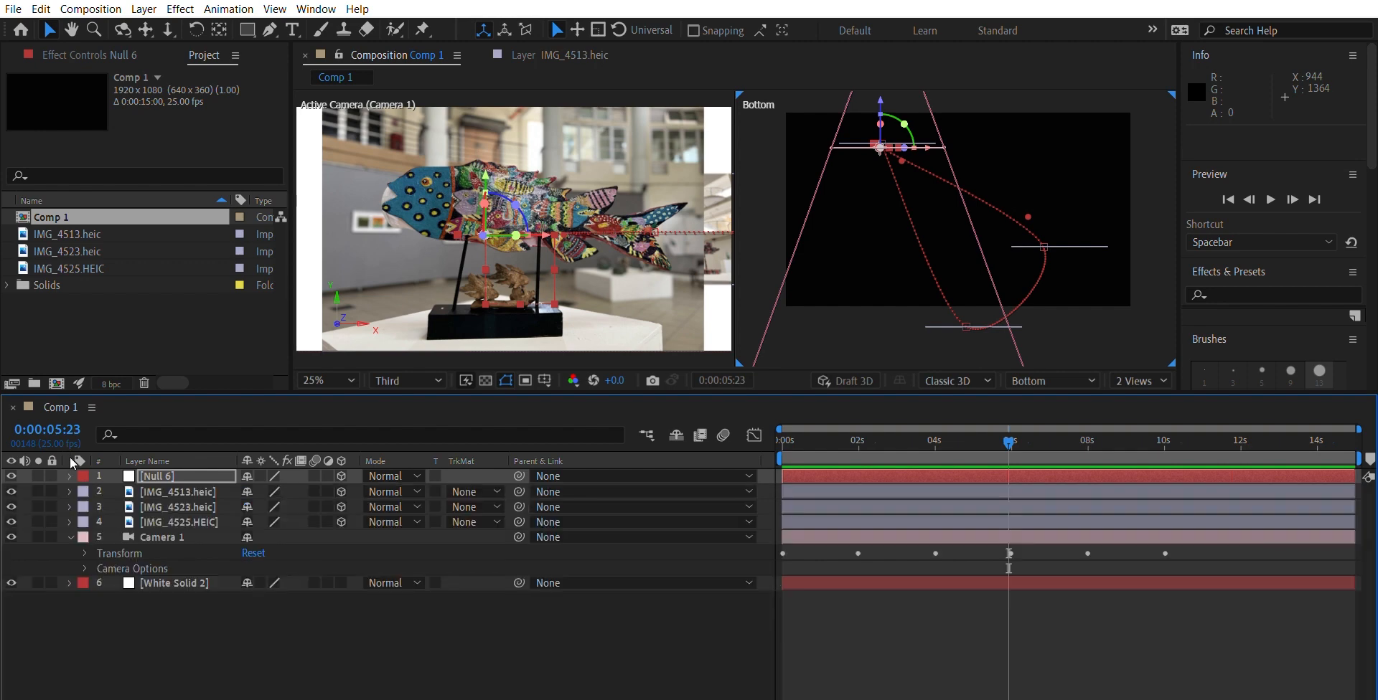
{"action": "left_click", "coordinate": [84, 568]}
{"action": "scroll", "coordinate": [88, 551], "scroll_direction": "down", "scroll_amount": 2}
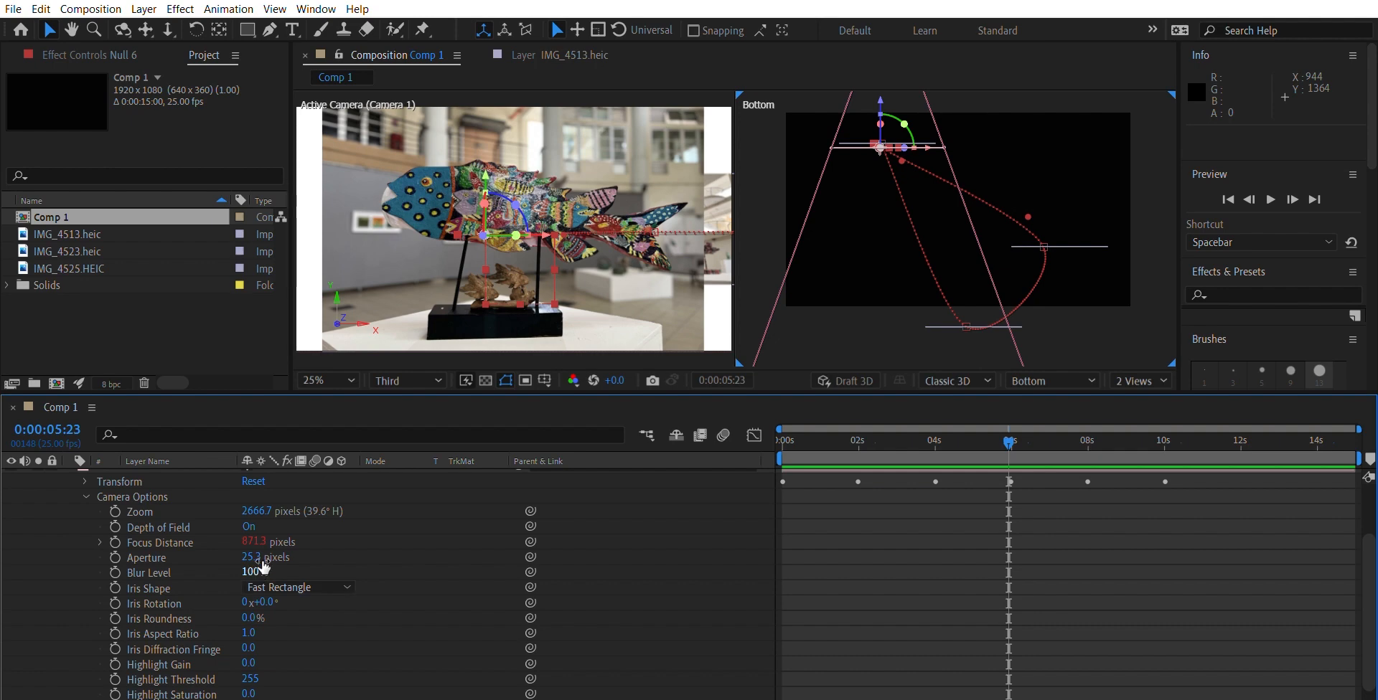
Step: Set Camera 1's aperture to 100 pixels with the time at 0:00:00:00
{"action": "left_click_drag", "start_coordinate": [828, 431], "coordinate": [761, 438]}
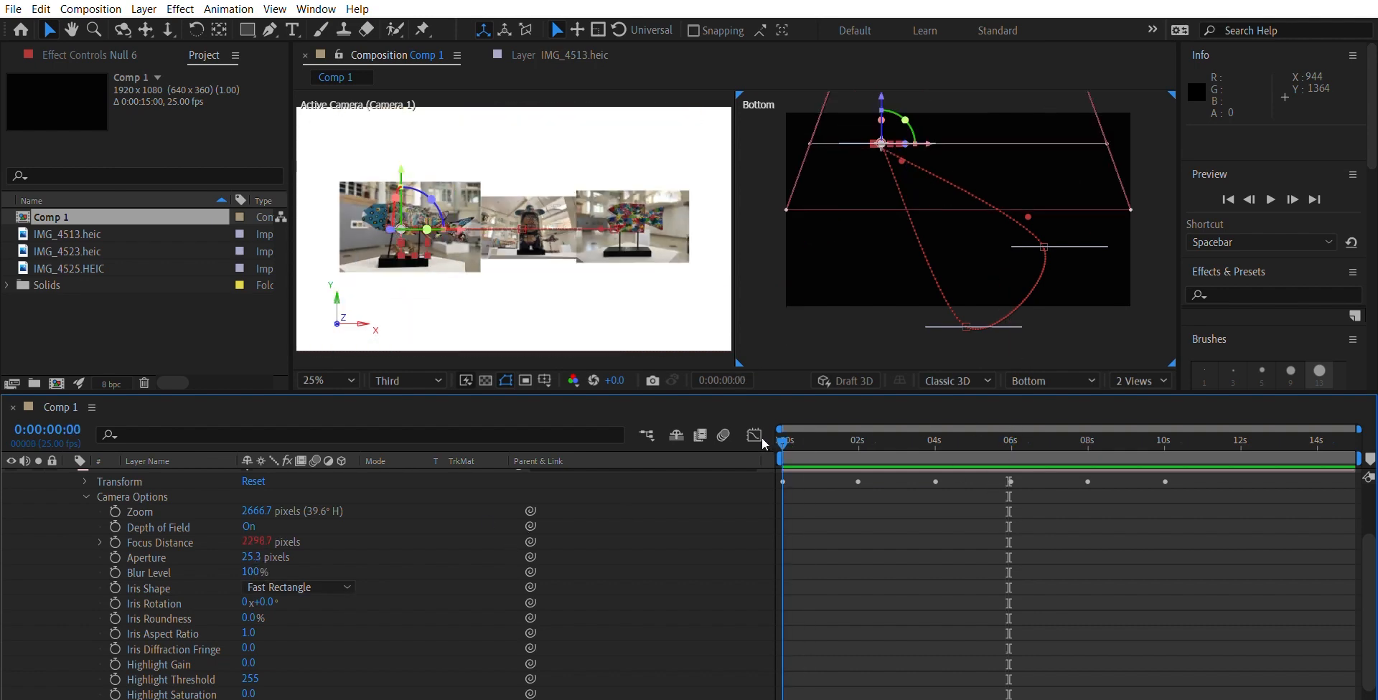
{"action": "left_click", "coordinate": [256, 556]}
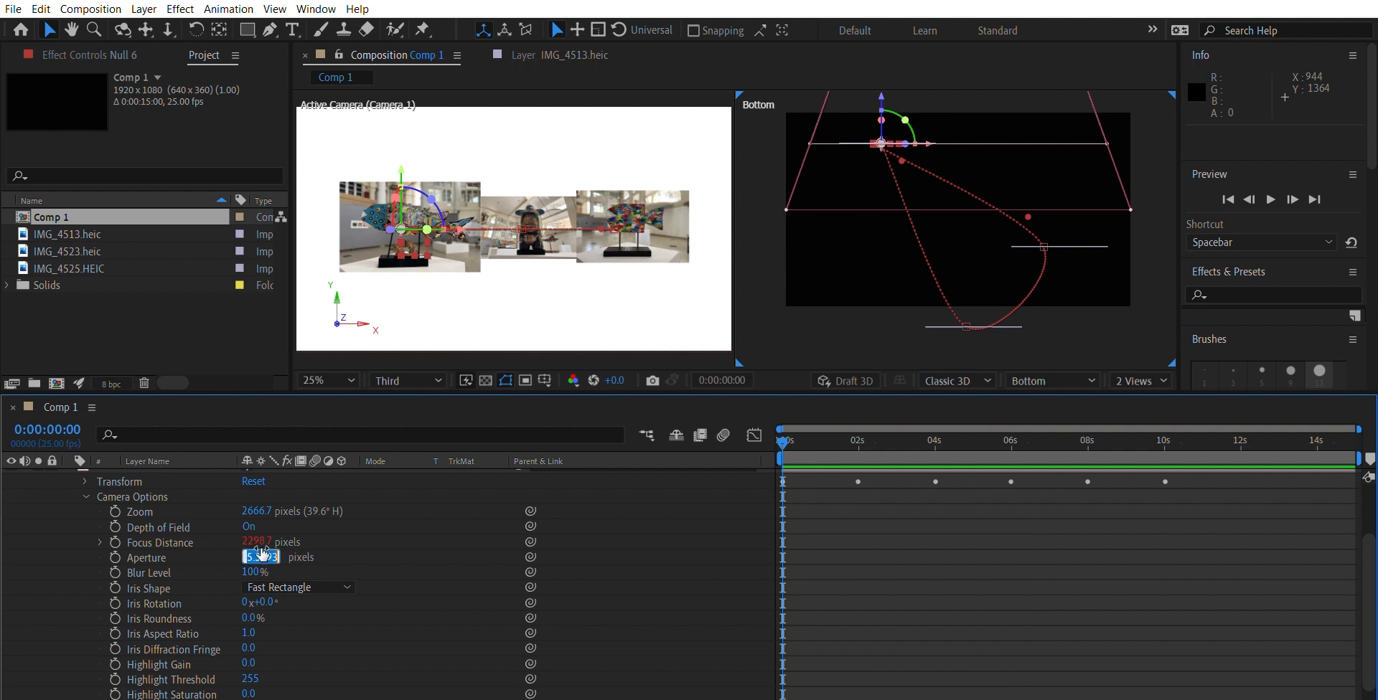
{"action": "type", "text": "100"}
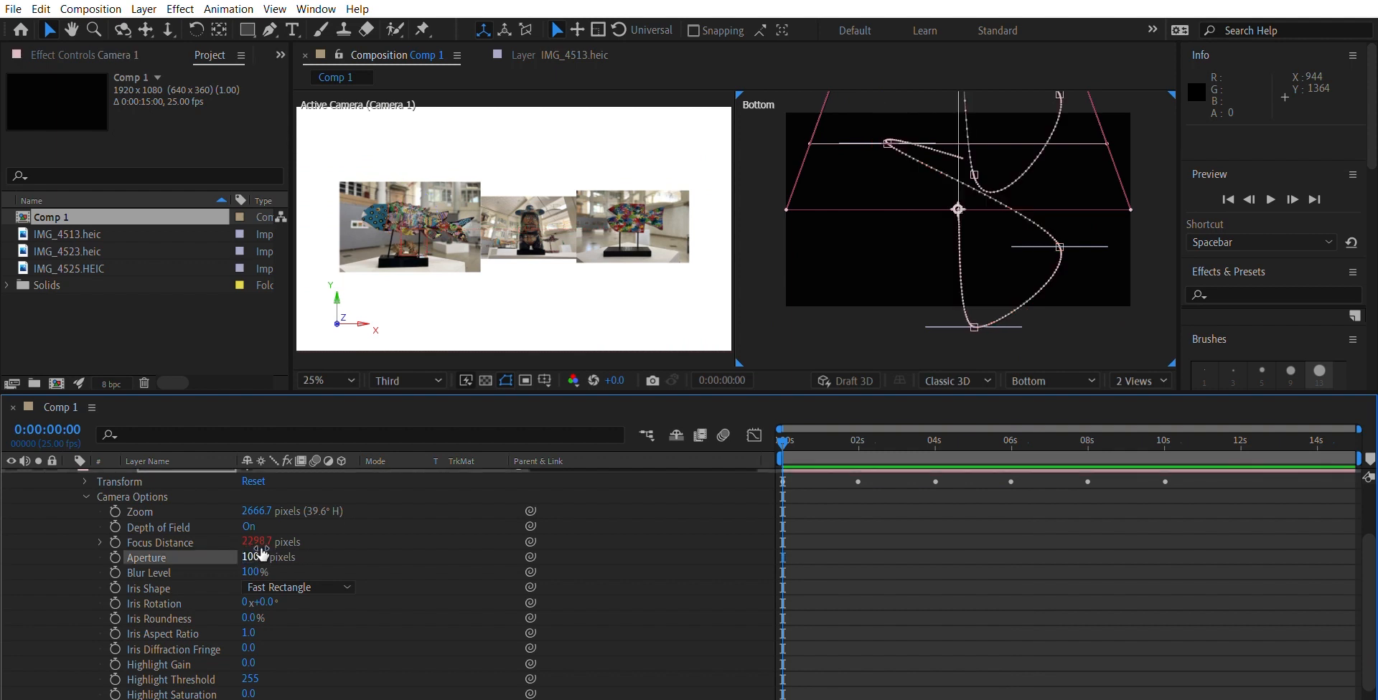
Step: Preview the animation with the 100-pixel aperture and set Camera 1's aperture to 200 pixels
{"action": "key", "text": "Return"}
{"action": "key", "text": "space"}
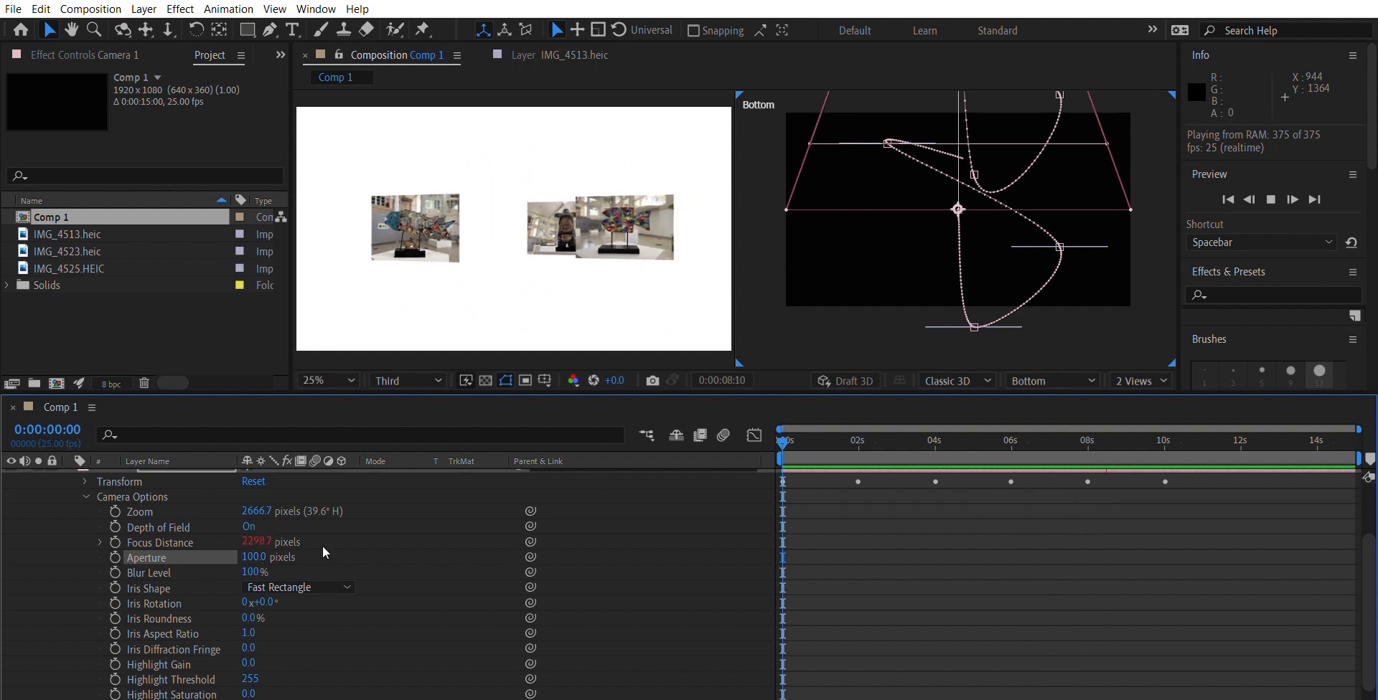
{"action": "left_click", "coordinate": [262, 553]}
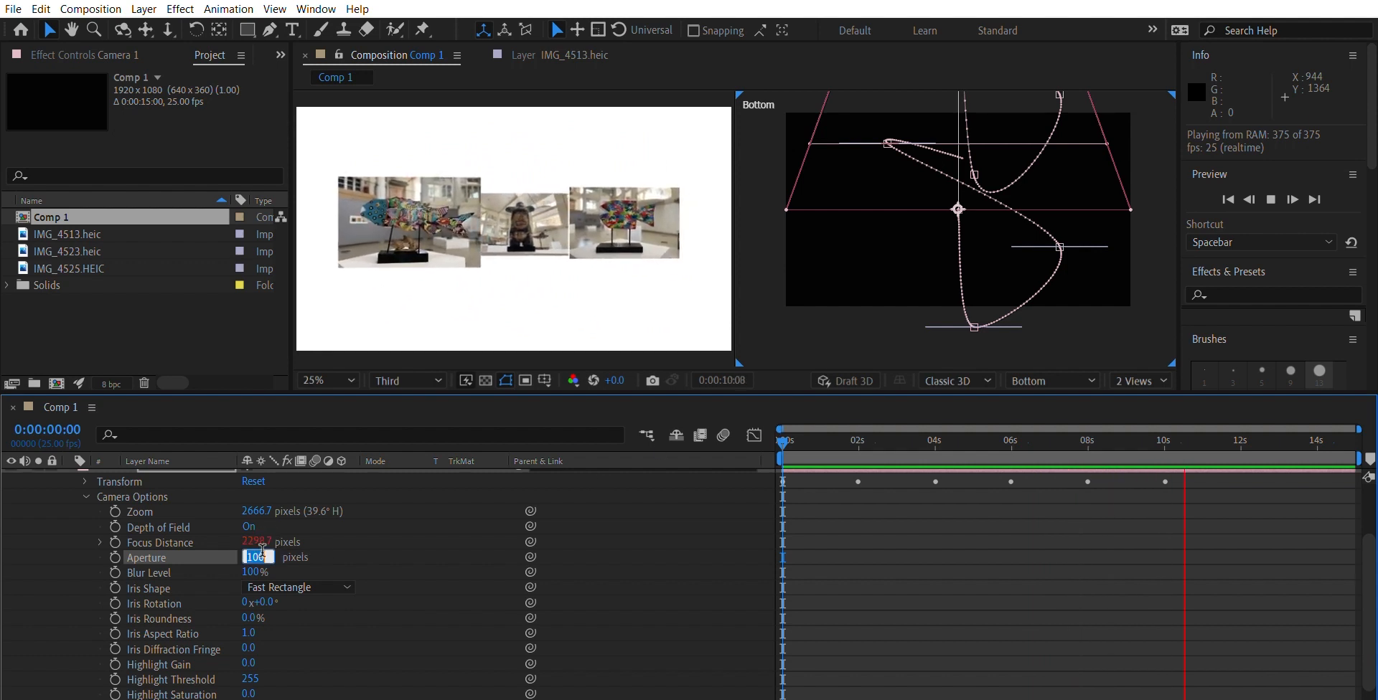
{"action": "type", "text": "200"}
Step: Scrub the first two seconds and preview the animation from the start to examine the stronger depth-of-field blur
{"action": "left_click", "coordinate": [859, 432]}
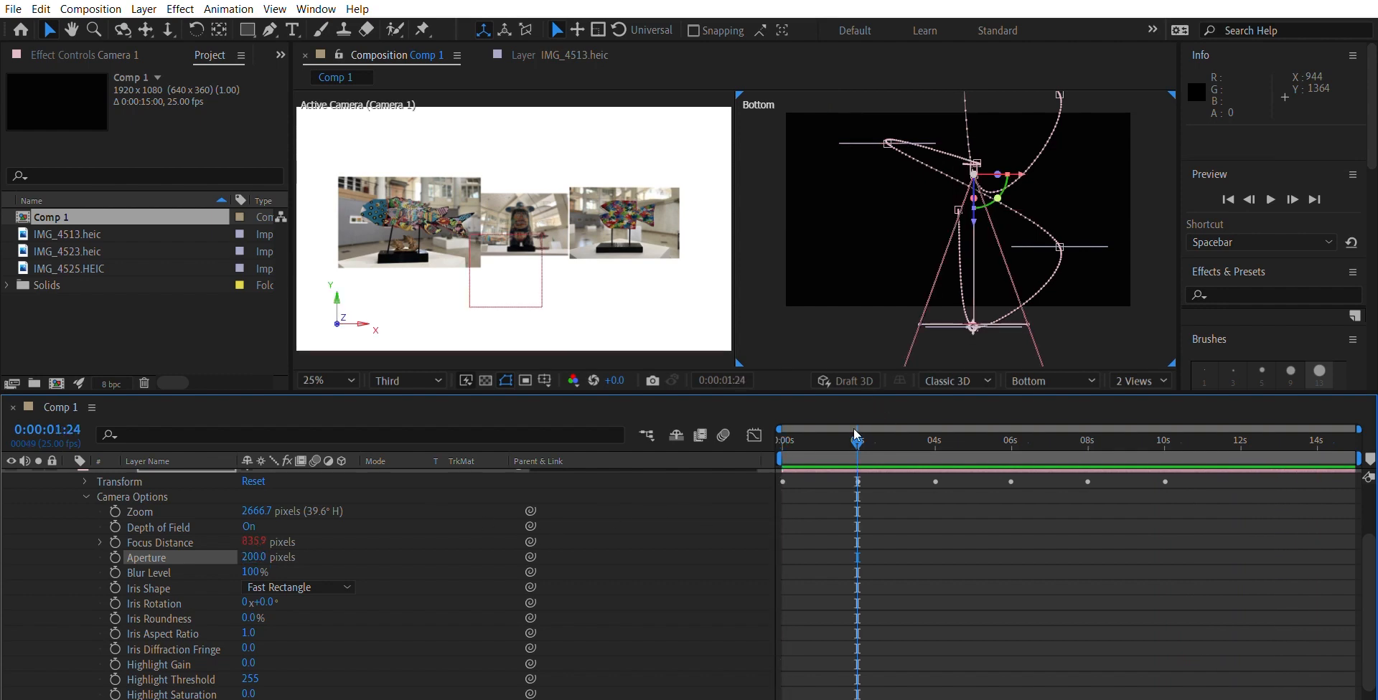
{"action": "left_click_drag", "start_coordinate": [858, 432], "coordinate": [733, 418]}
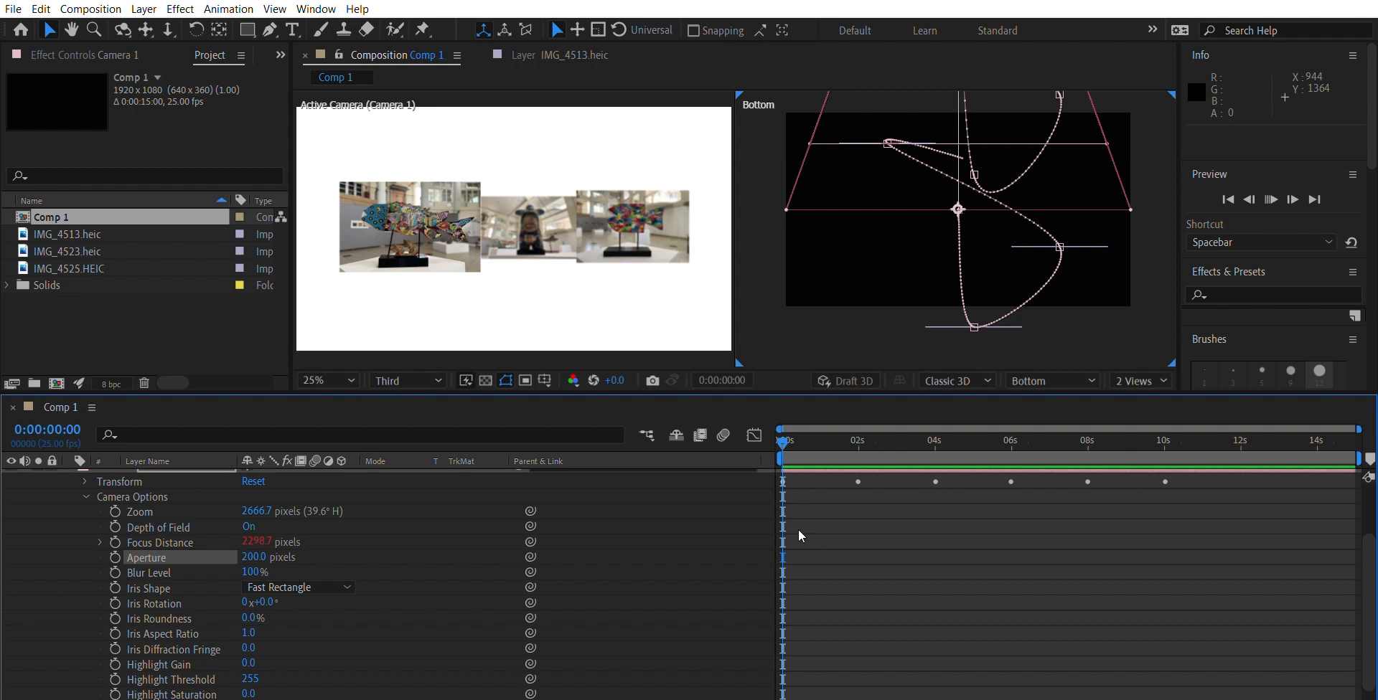
{"action": "key", "text": "space"}
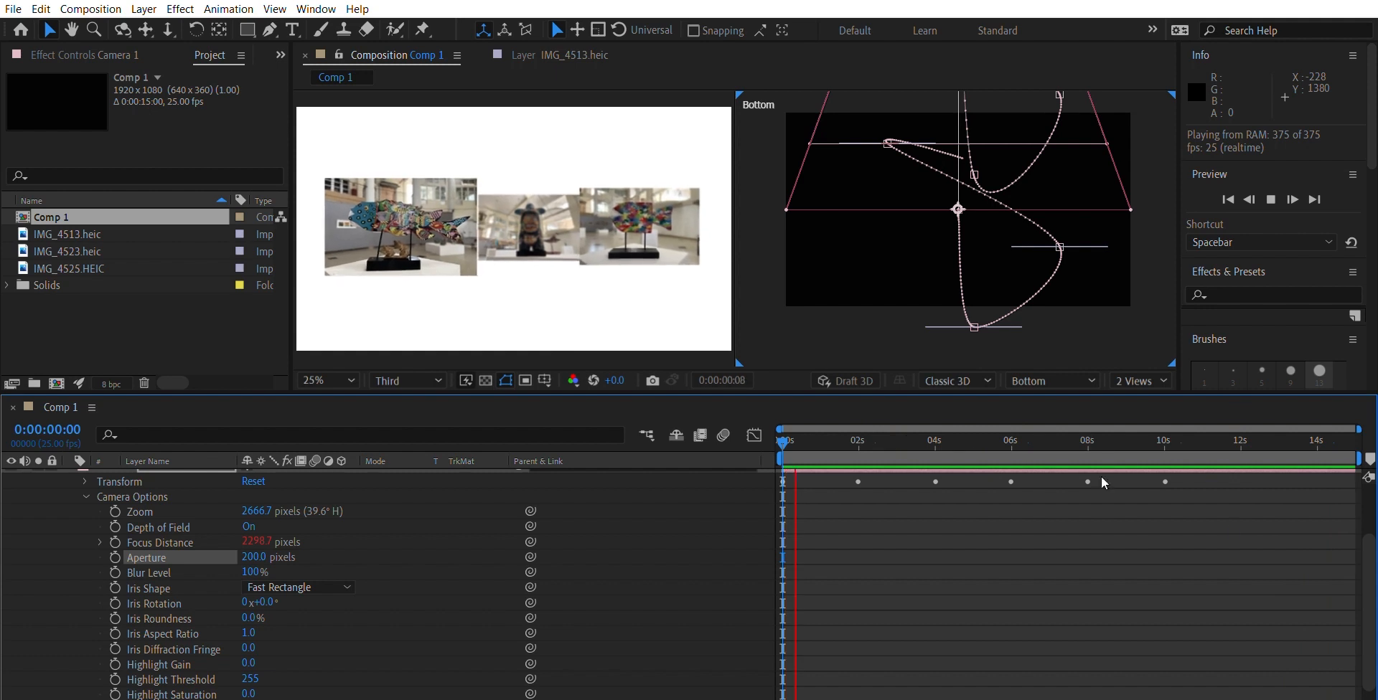
{"action": "key", "text": "space"}
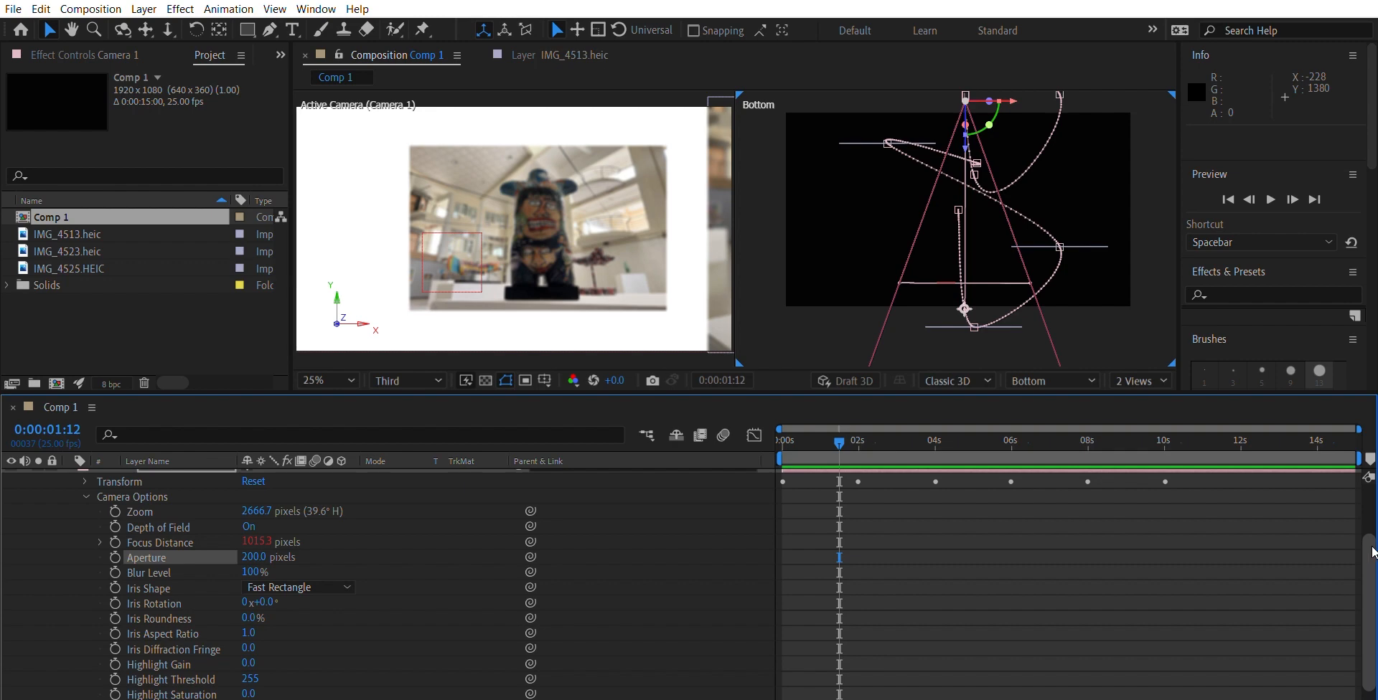
Step: Undo the null object's position keyframe at 0:00:10:00 and return the time to 0:00:00:00
{"action": "scroll", "coordinate": [1368, 549], "scroll_direction": "up", "scroll_amount": 3}
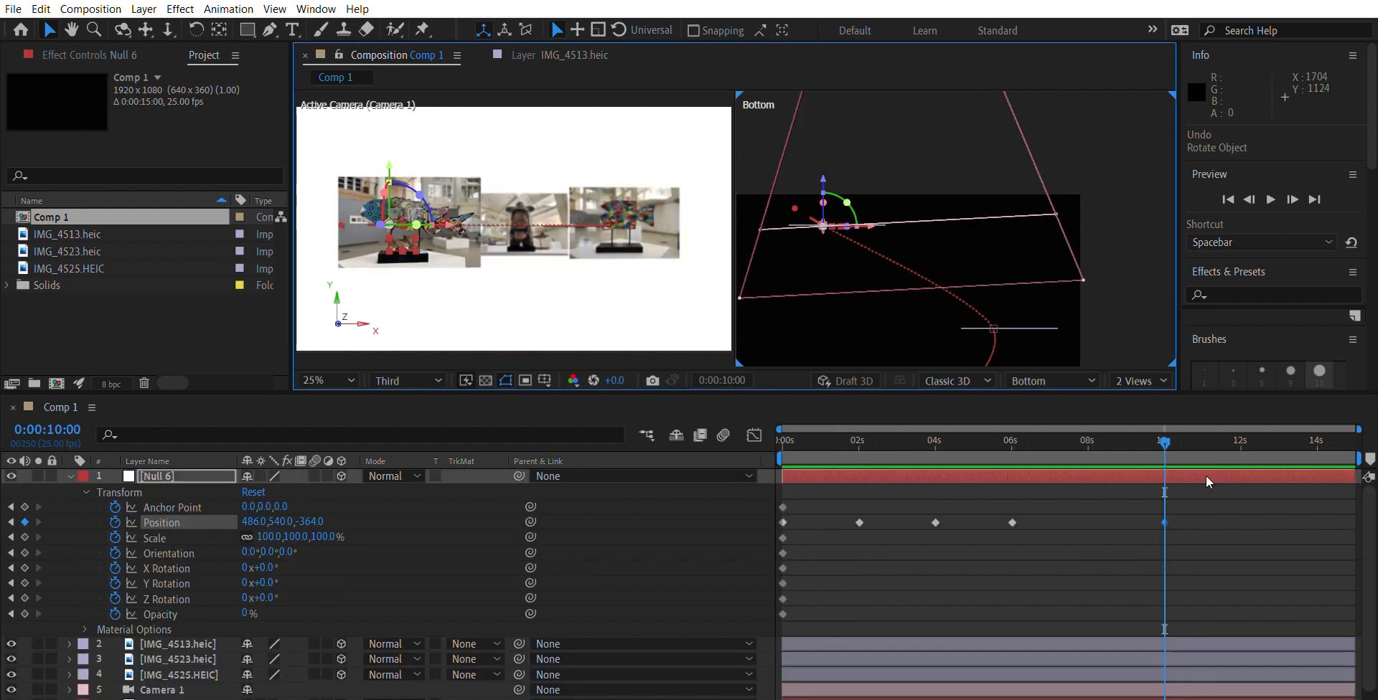
{"action": "left_click", "coordinate": [1166, 501]}
{"action": "key", "text": "ctrl+z"}
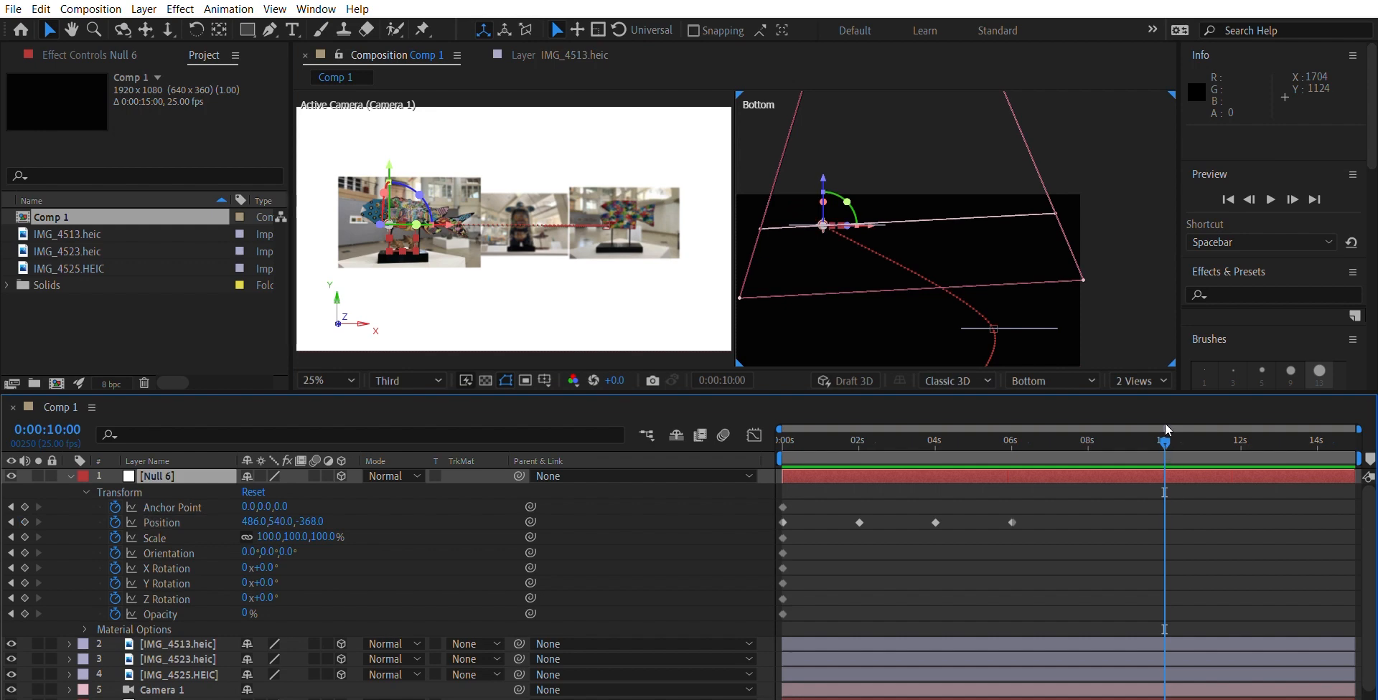
{"action": "left_click_drag", "start_coordinate": [1009, 440], "coordinate": [799, 483]}
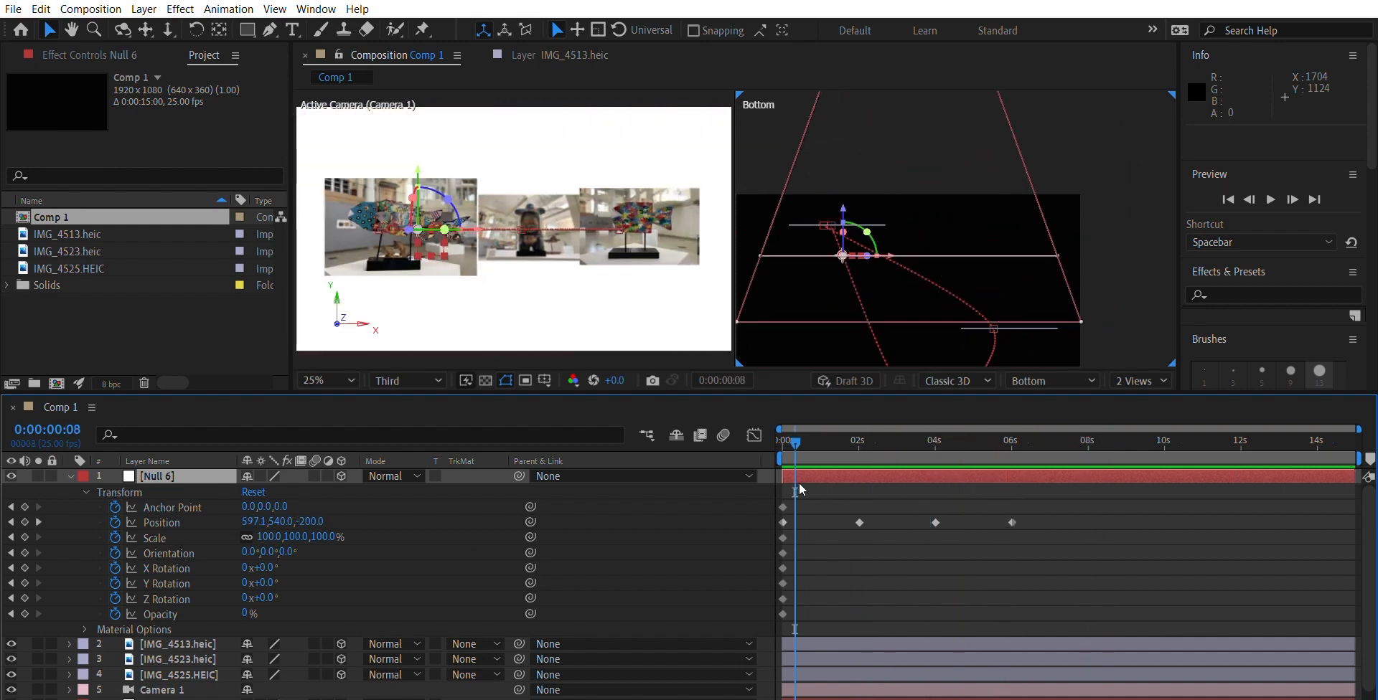
{"action": "left_click_drag", "start_coordinate": [796, 442], "coordinate": [779, 442]}
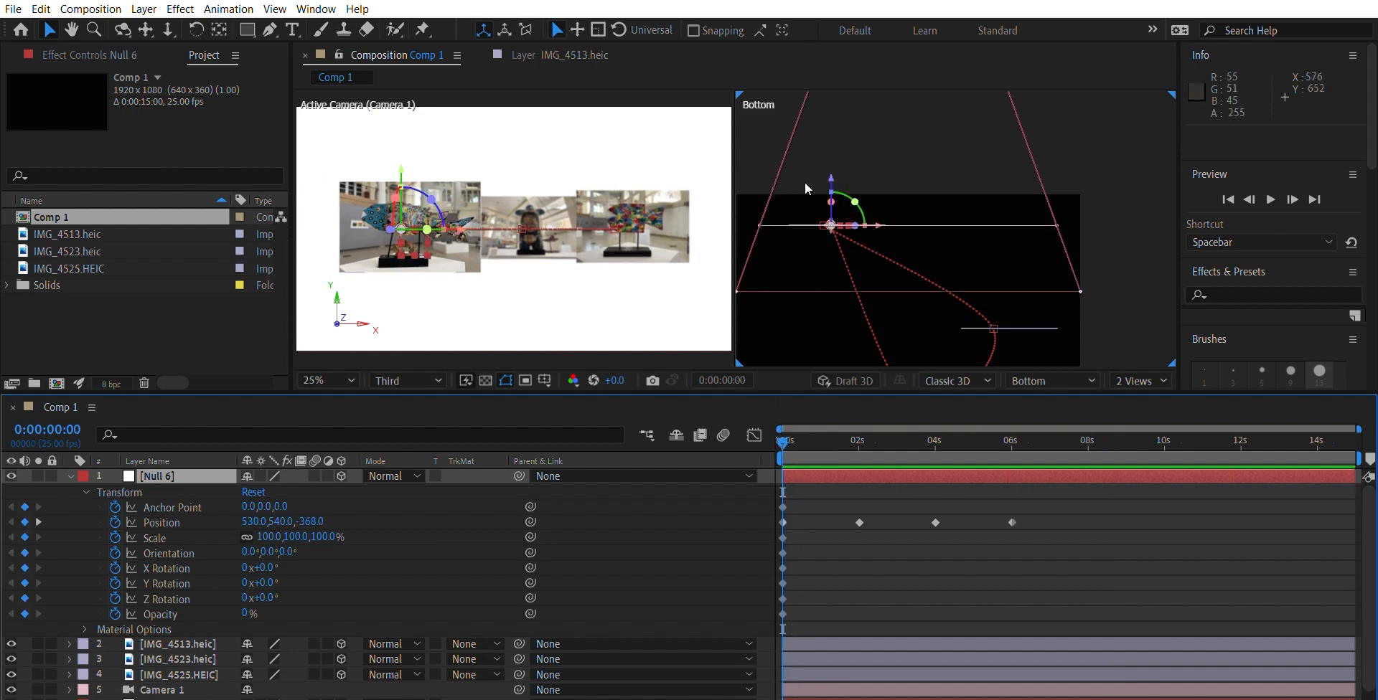
Step: Examine the null object's motion path between the image layers in a single Bottom view at 50% magnification
{"action": "scroll", "coordinate": [907, 237], "scroll_direction": "up", "scroll_amount": 3}
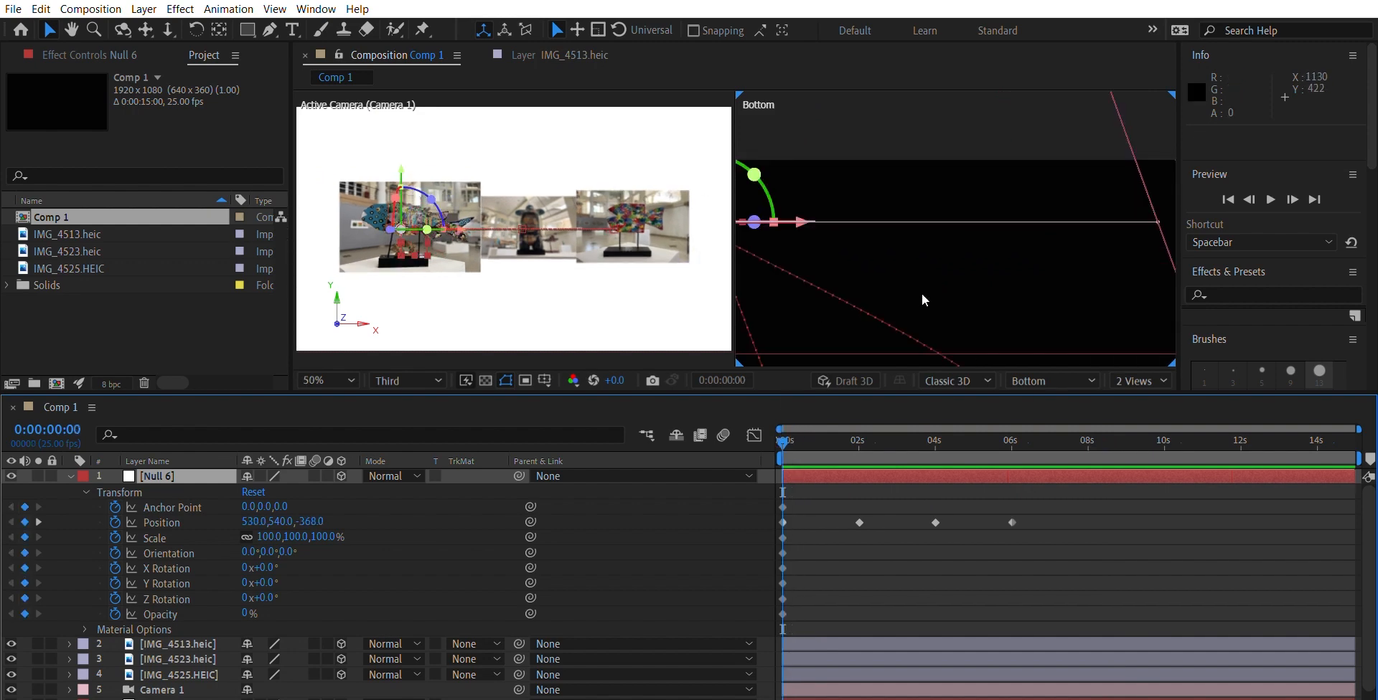
{"action": "key", "text": "h"}
{"action": "left_click_drag", "start_coordinate": [932, 299], "coordinate": [1088, 301]}
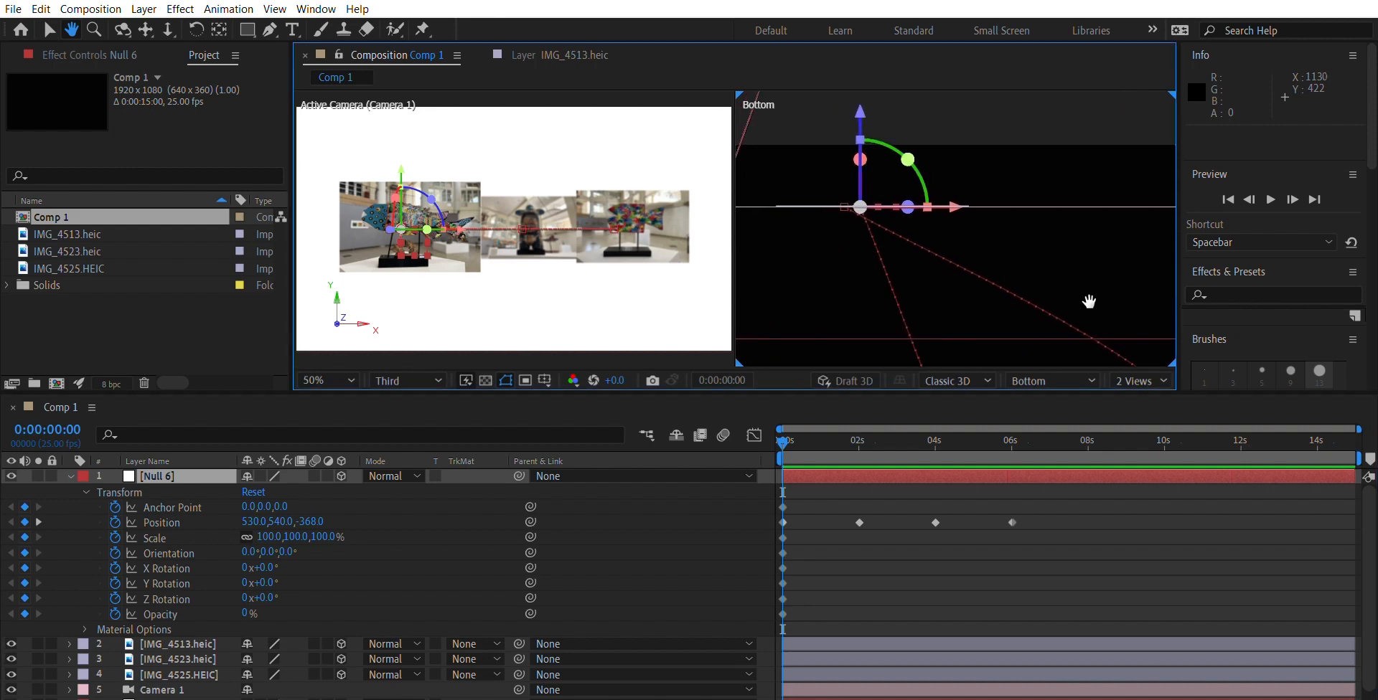
{"action": "left_click", "coordinate": [1157, 393]}
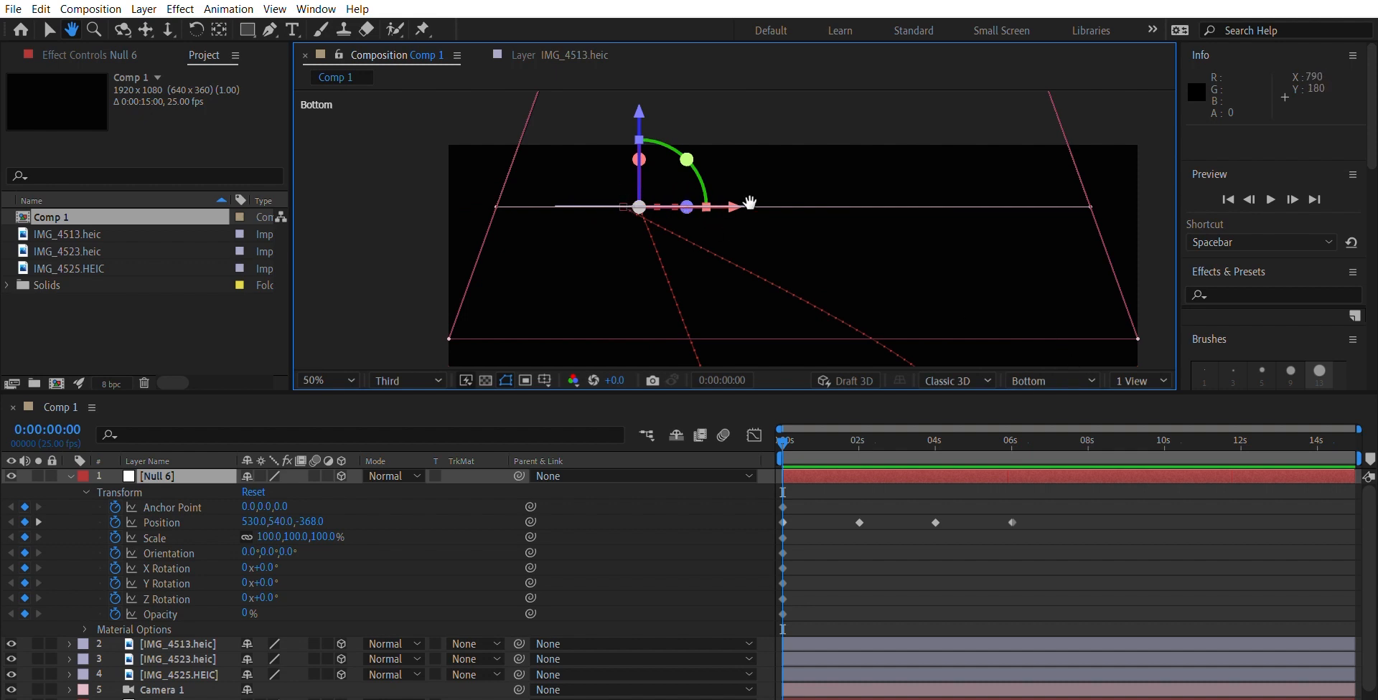
{"action": "left_click_drag", "start_coordinate": [975, 359], "coordinate": [978, 105]}
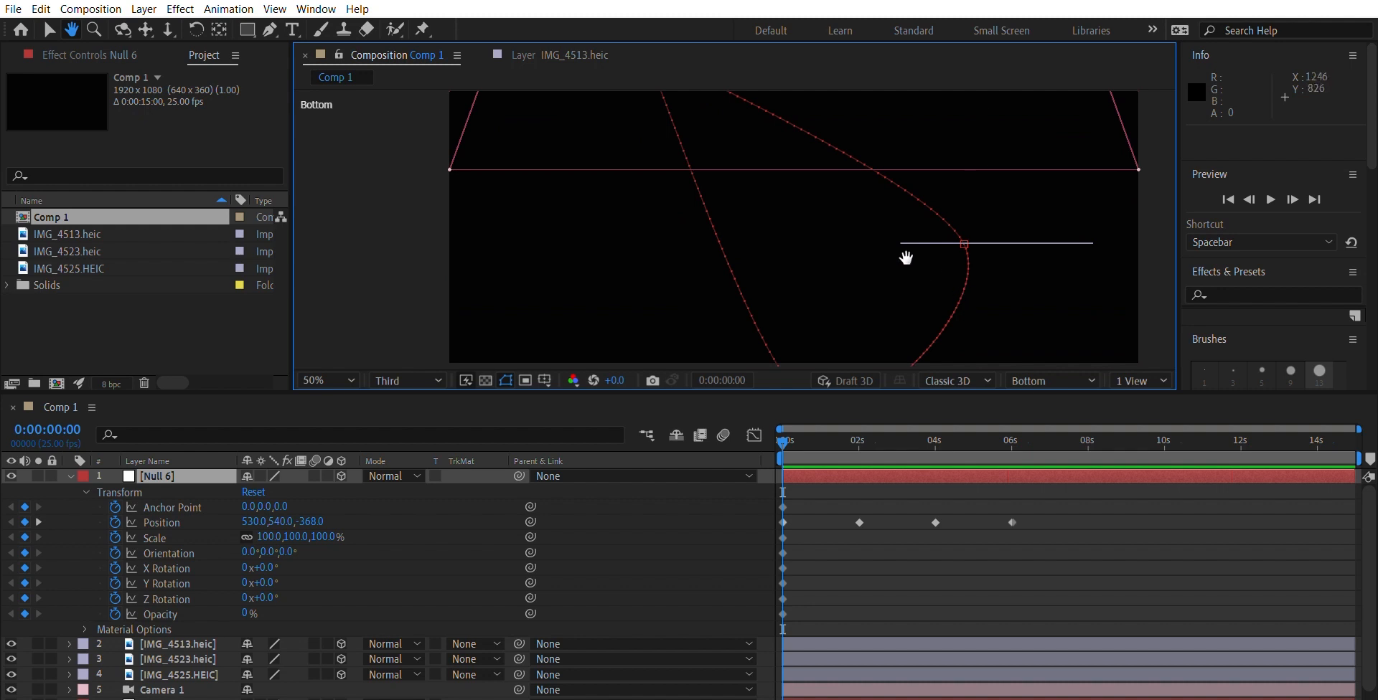
{"action": "left_click_drag", "start_coordinate": [953, 224], "coordinate": [961, 297]}
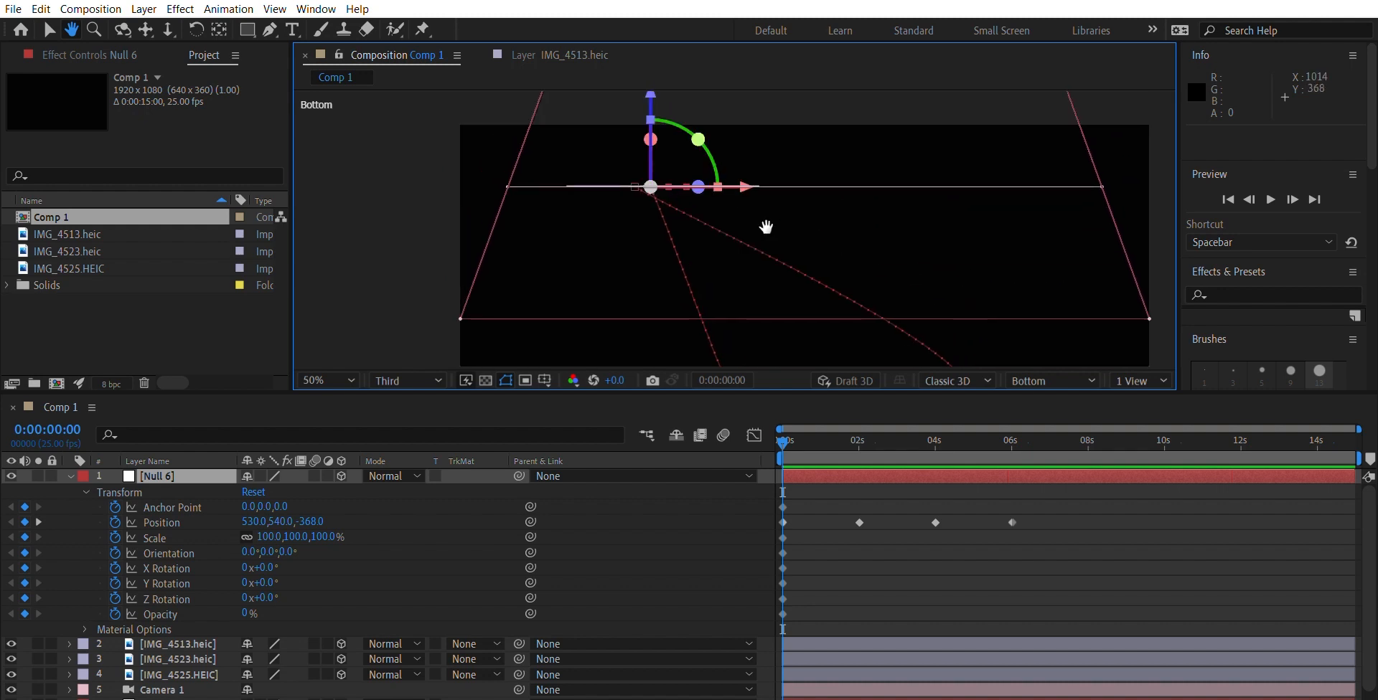
{"action": "left_click_drag", "start_coordinate": [815, 218], "coordinate": [811, 156]}
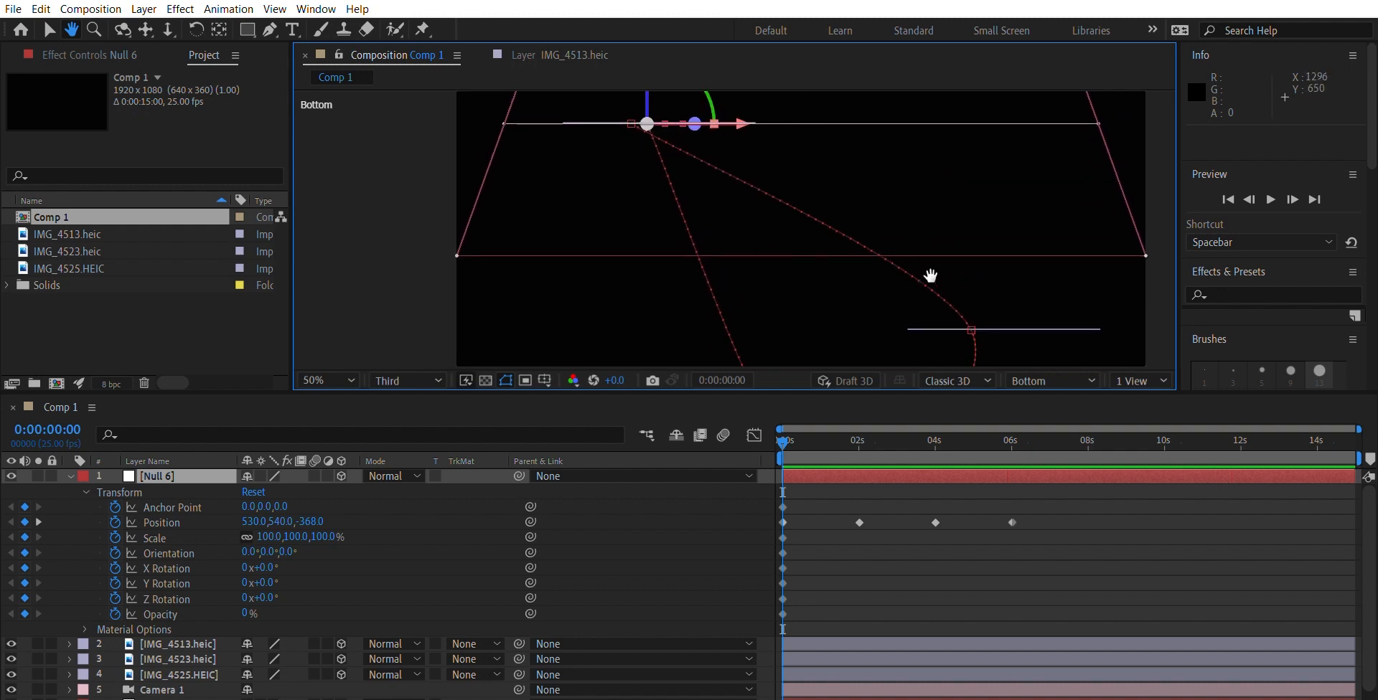
{"action": "left_click_drag", "start_coordinate": [924, 277], "coordinate": [932, 238]}
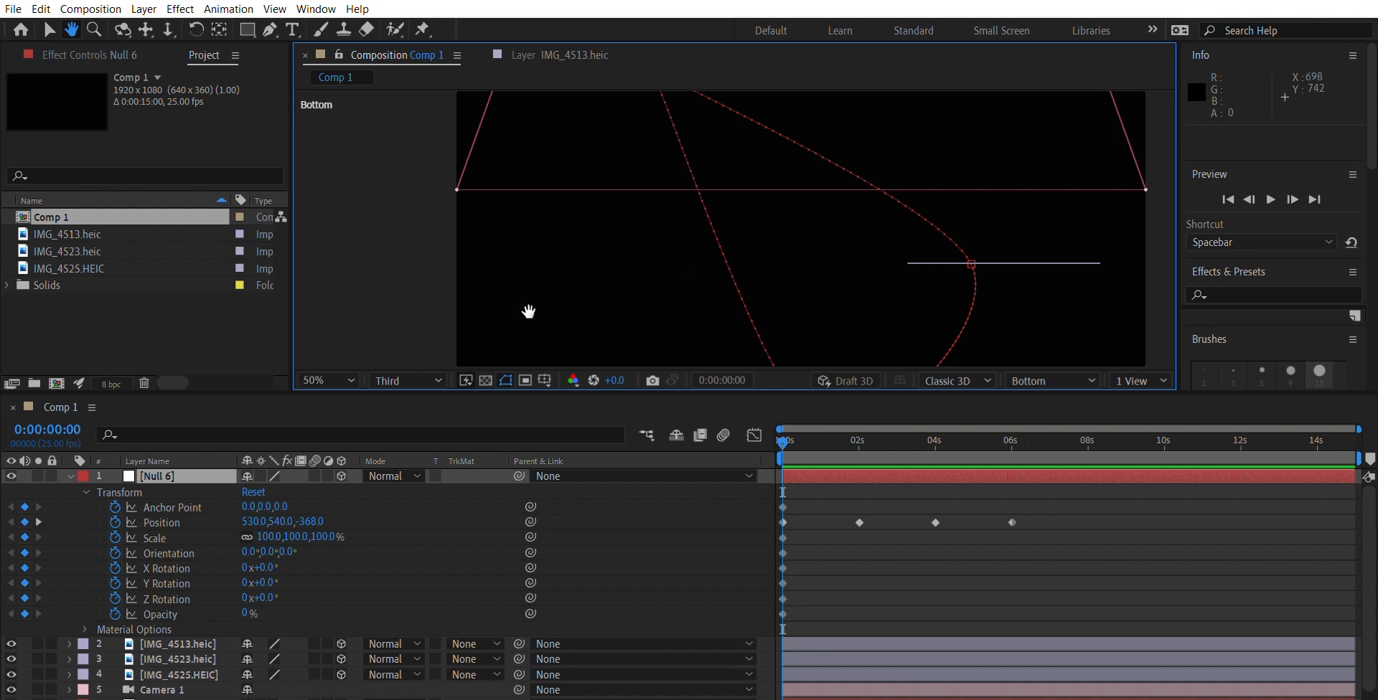
{"action": "left_click_drag", "start_coordinate": [1374, 526], "coordinate": [1370, 523]}
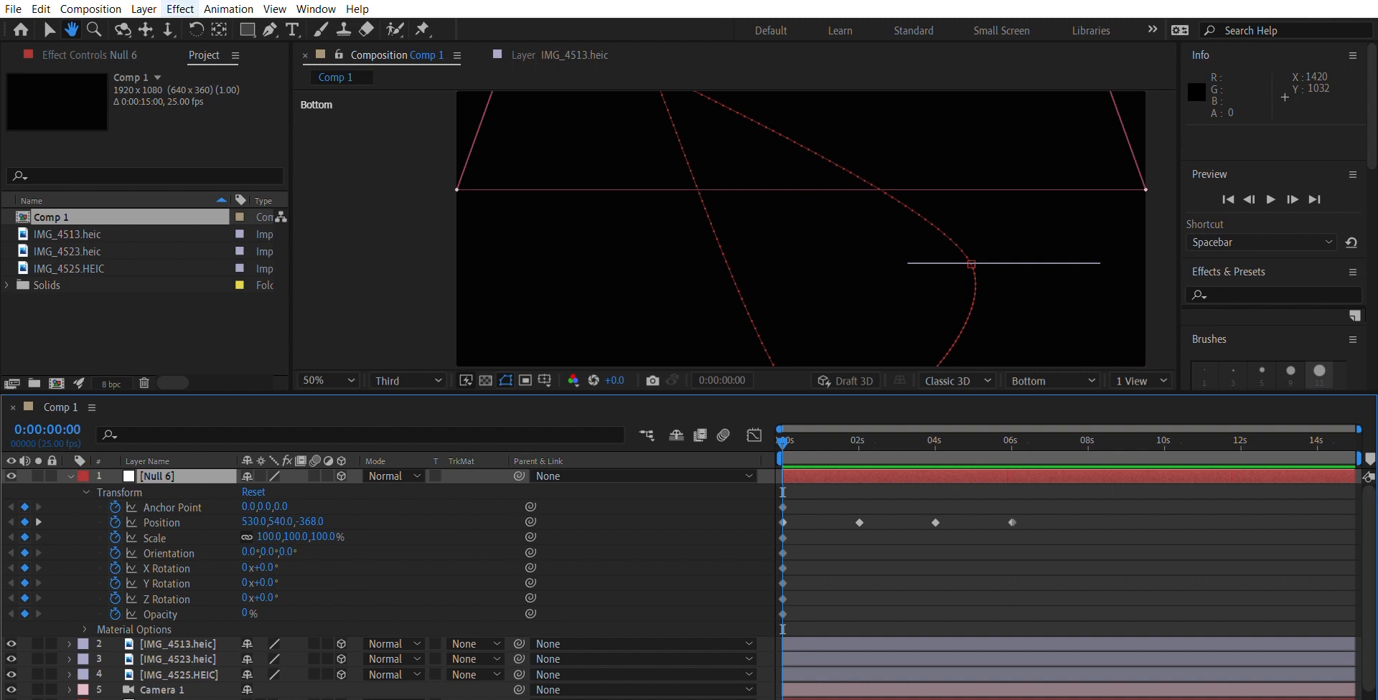
{"action": "key", "text": "v"}
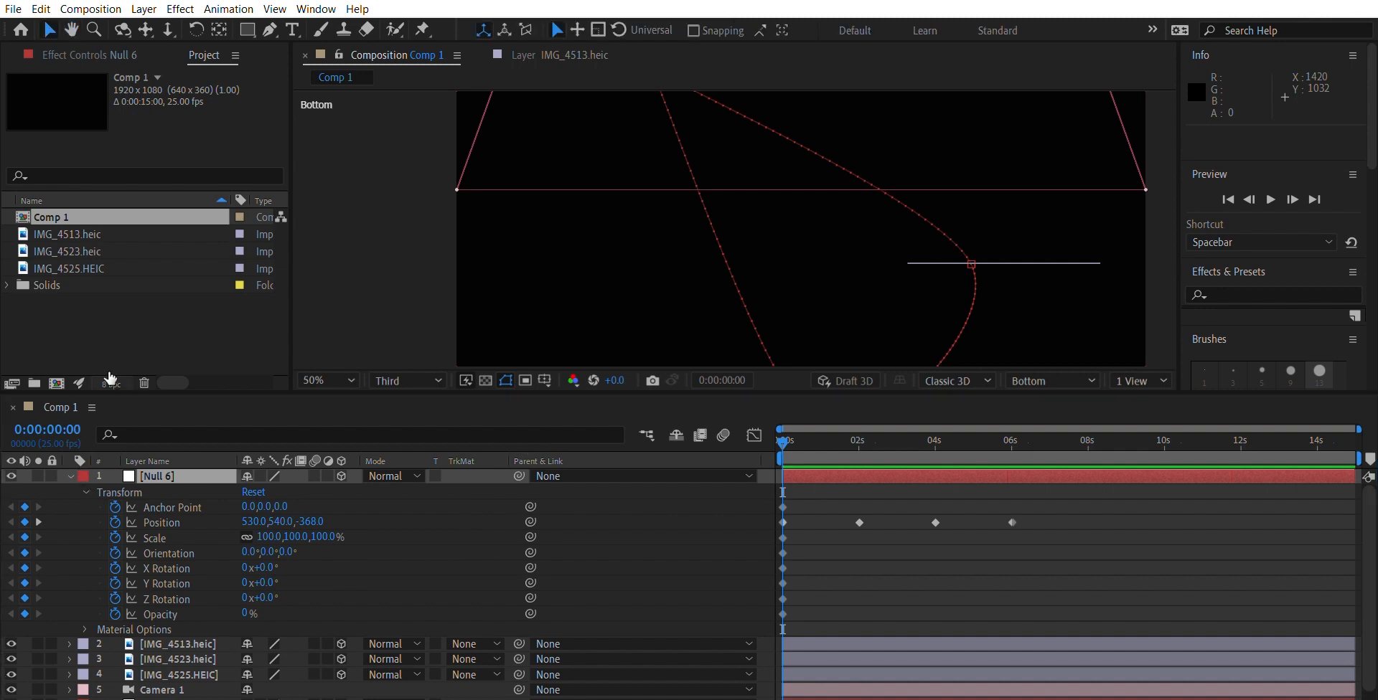
Step: Collapse the null object's properties, and review Camera 1's aperture in its Camera Options before collapsing that layer too
{"action": "left_click", "coordinate": [70, 476]}
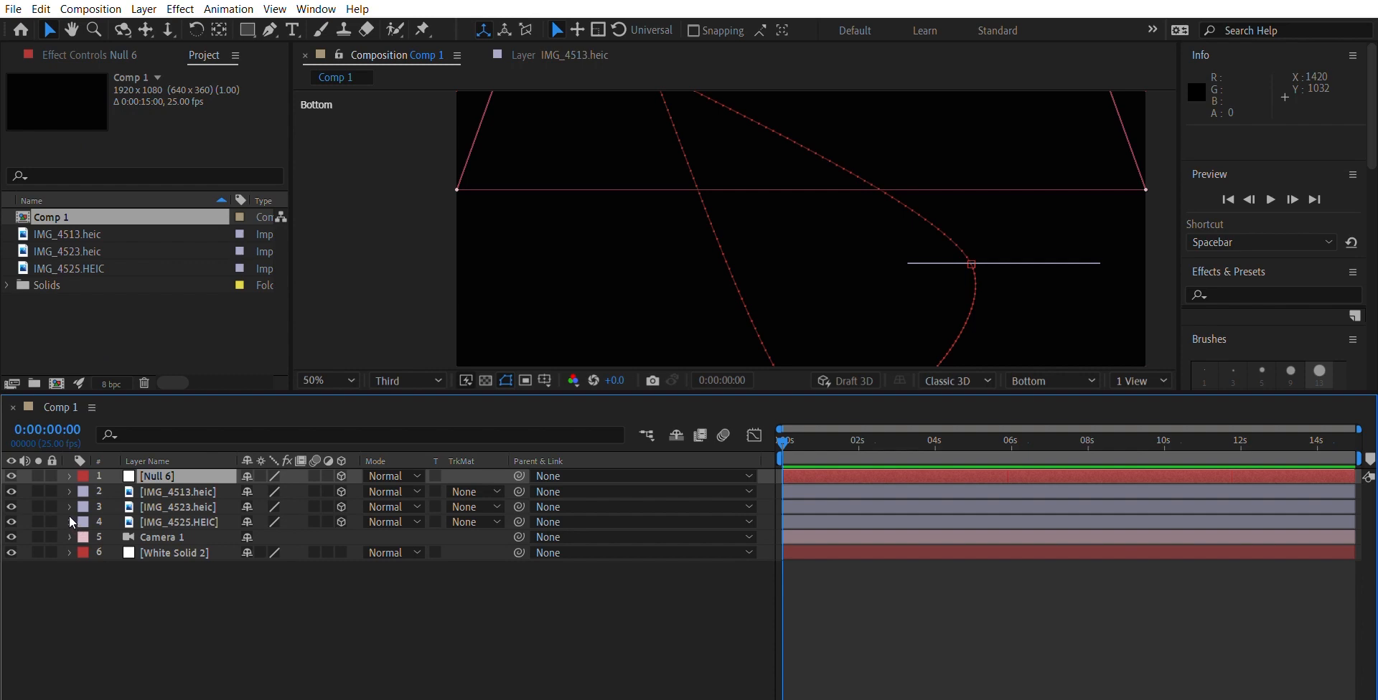
{"action": "left_click", "coordinate": [70, 538]}
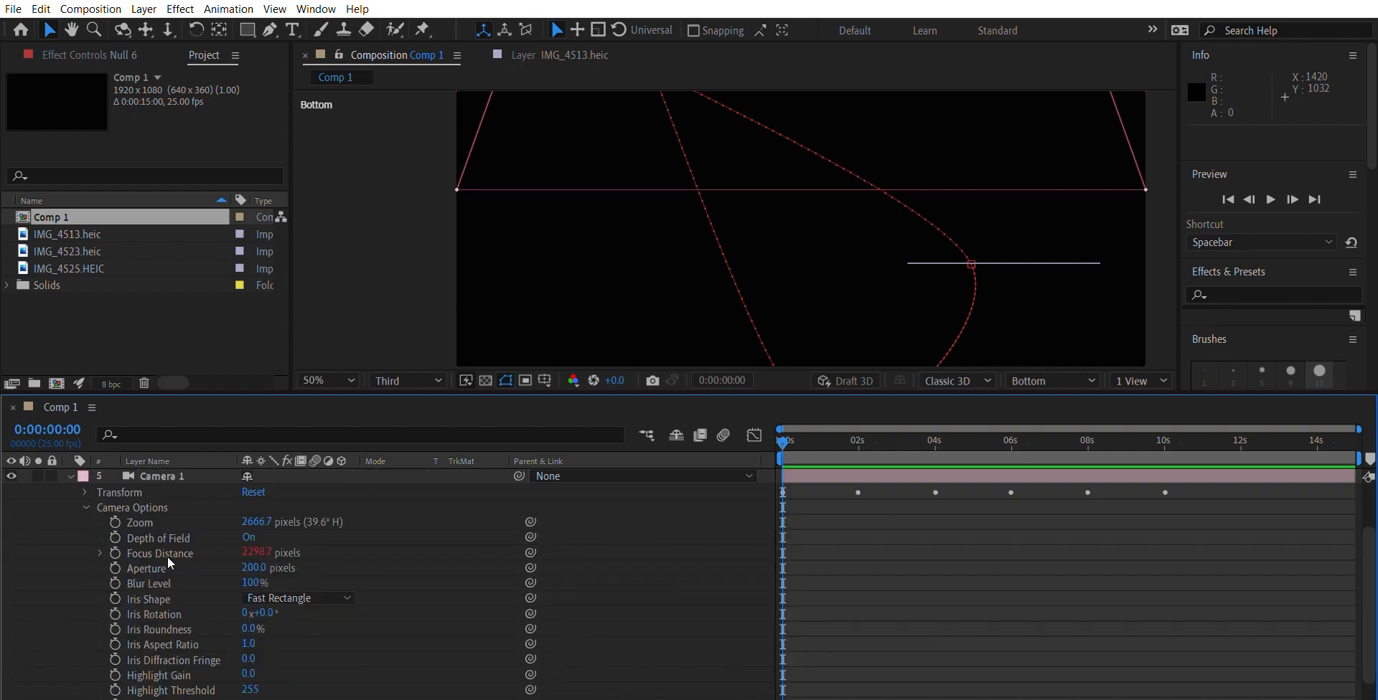
{"action": "scroll", "coordinate": [1369, 581], "scroll_direction": "up", "scroll_amount": 2}
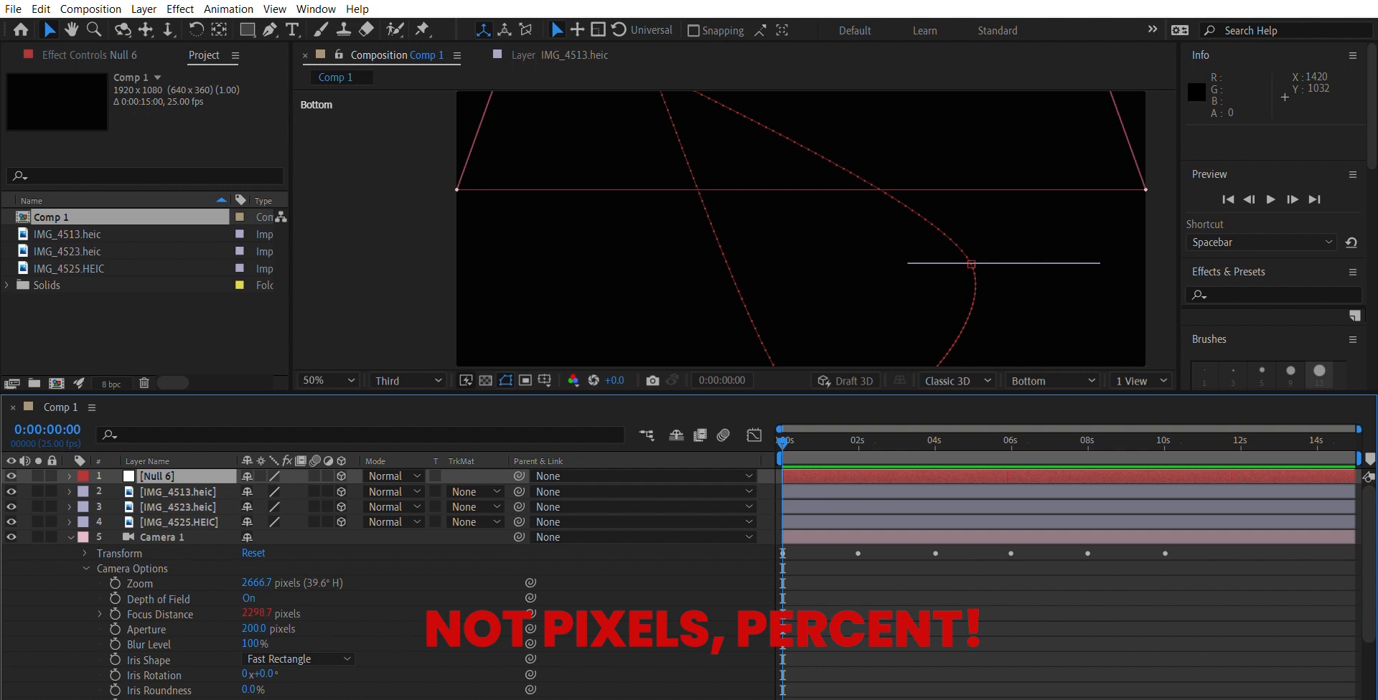
{"action": "left_click", "coordinate": [70, 538]}
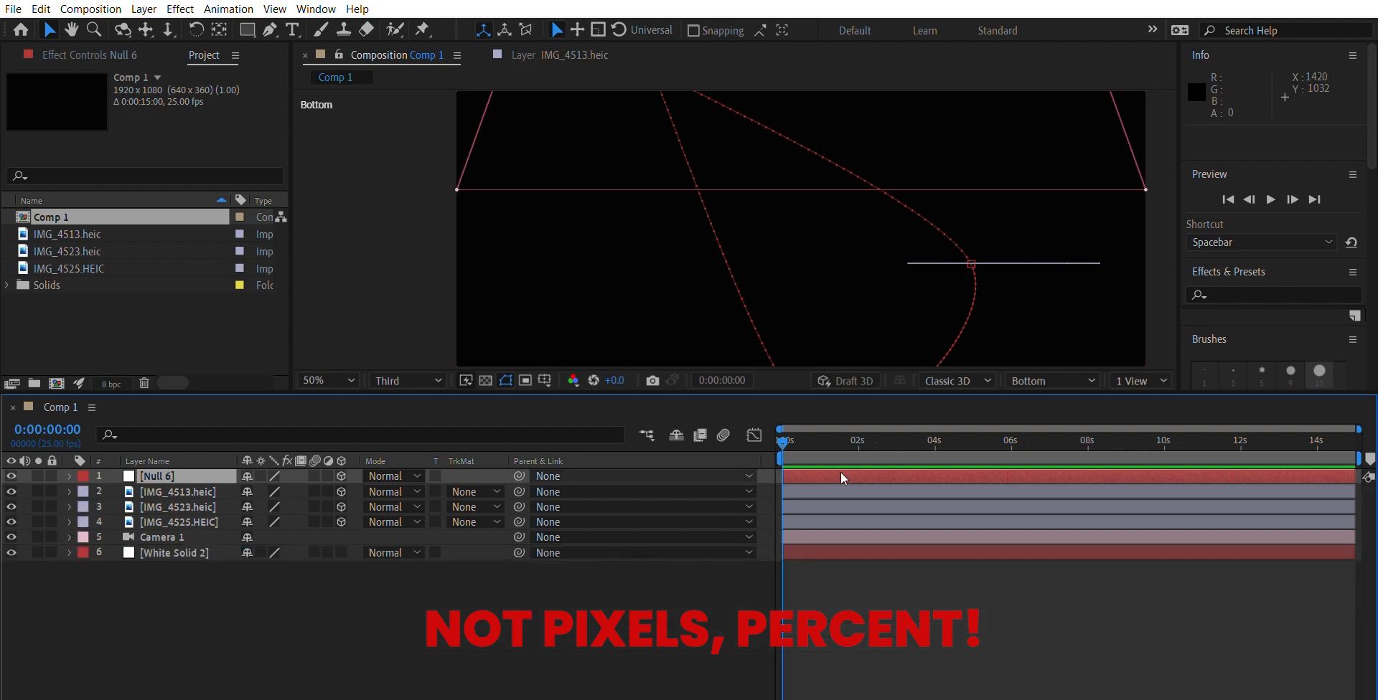
Step: Show the scene through Active Camera (Camera 1) in an enlarged composition viewer and preview the animation for blur and focus
{"action": "left_click", "coordinate": [1075, 380]}
{"action": "left_click", "coordinate": [1077, 396]}
{"action": "left_click_drag", "start_coordinate": [1064, 393], "coordinate": [1061, 549]}
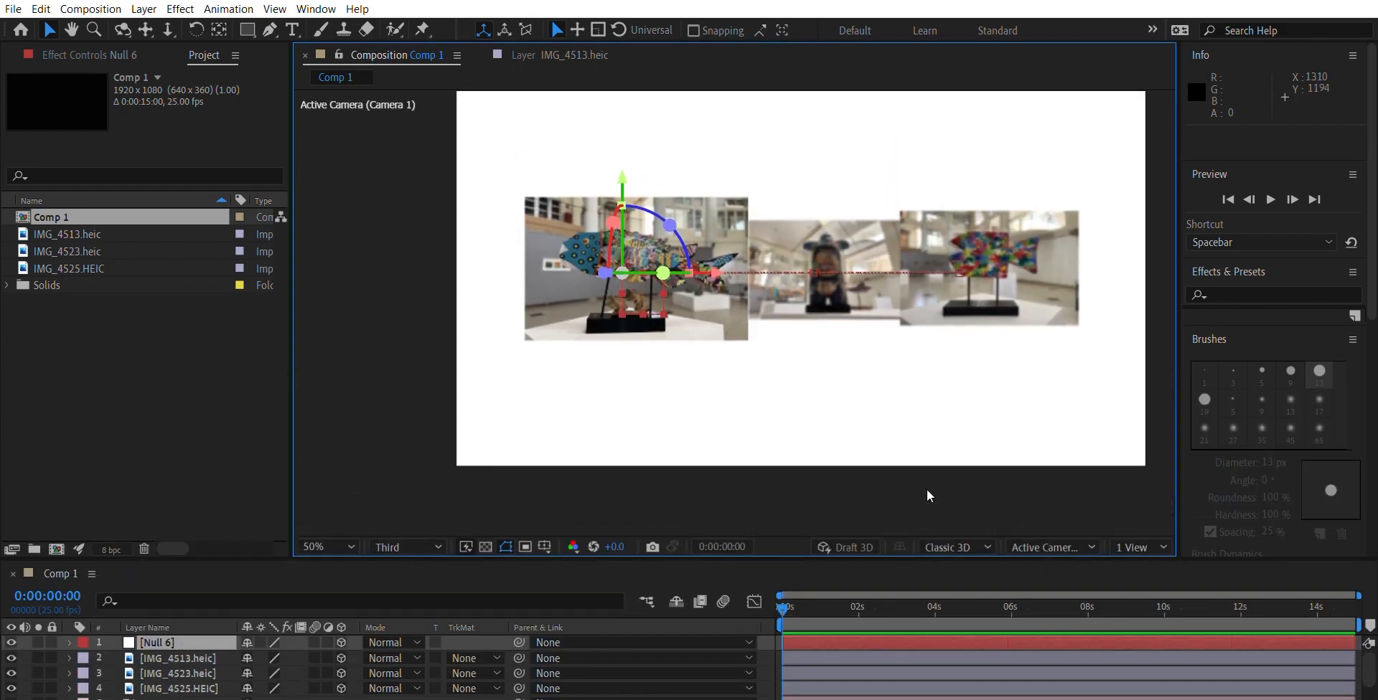
{"action": "key", "text": "space"}
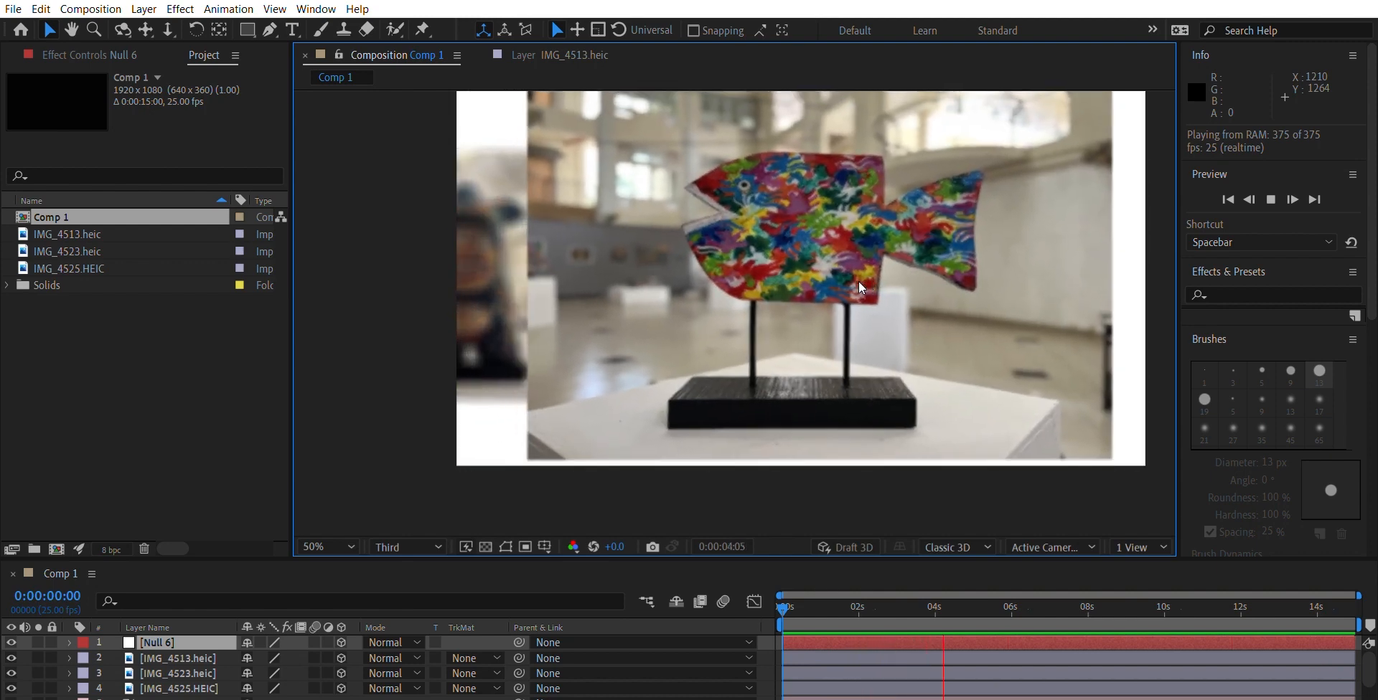
{"action": "key", "text": "space"}
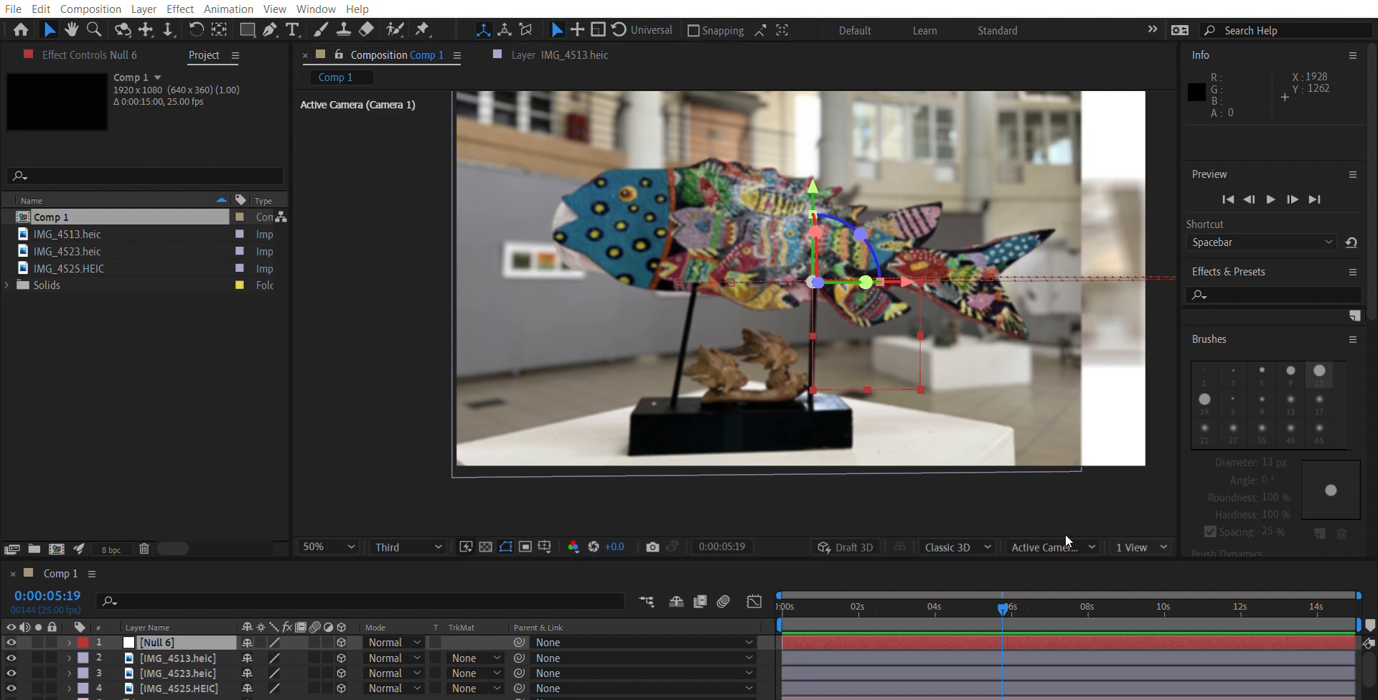
Step: Check the camera and null object's path in the Bottom view at 12.5% magnification, and return to Active Camera (Camera 1)
{"action": "left_click", "coordinate": [1083, 377]}
{"action": "key", "text": "comma"}
{"action": "key", "text": "comma"}
{"action": "key", "text": "comma"}
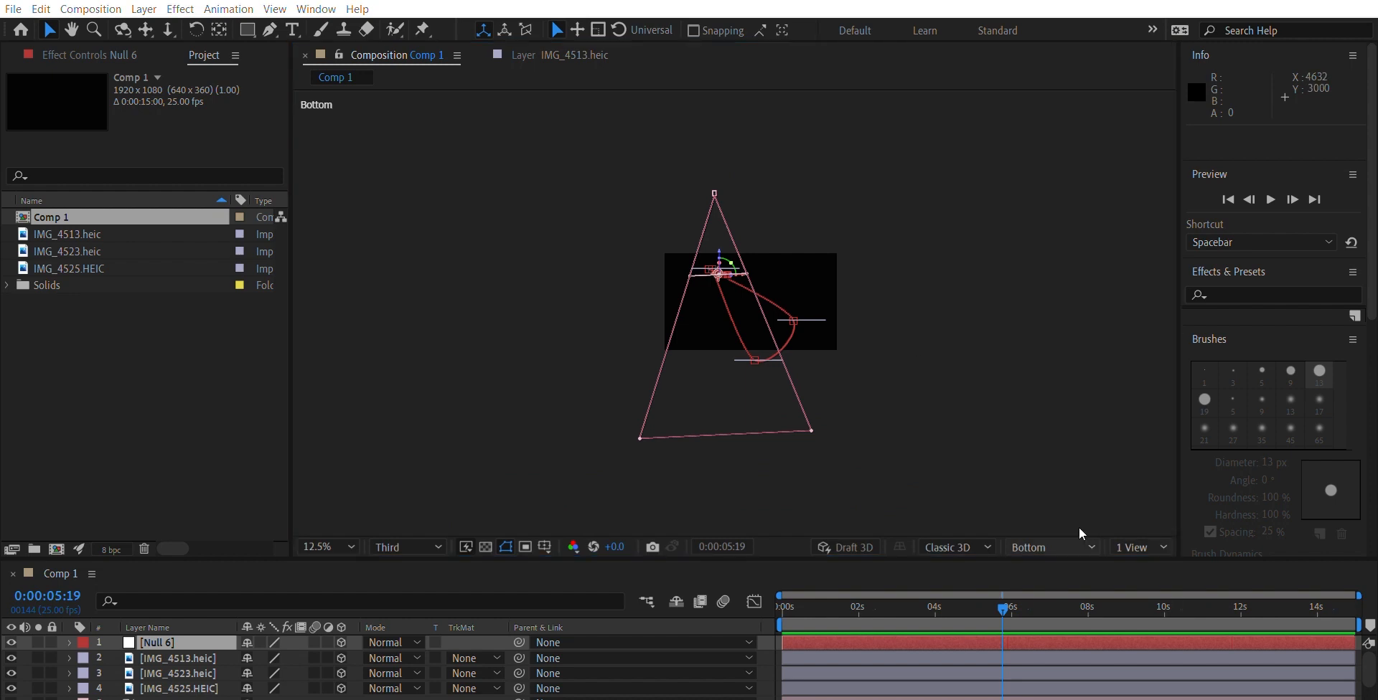
{"action": "key", "text": "Escape"}
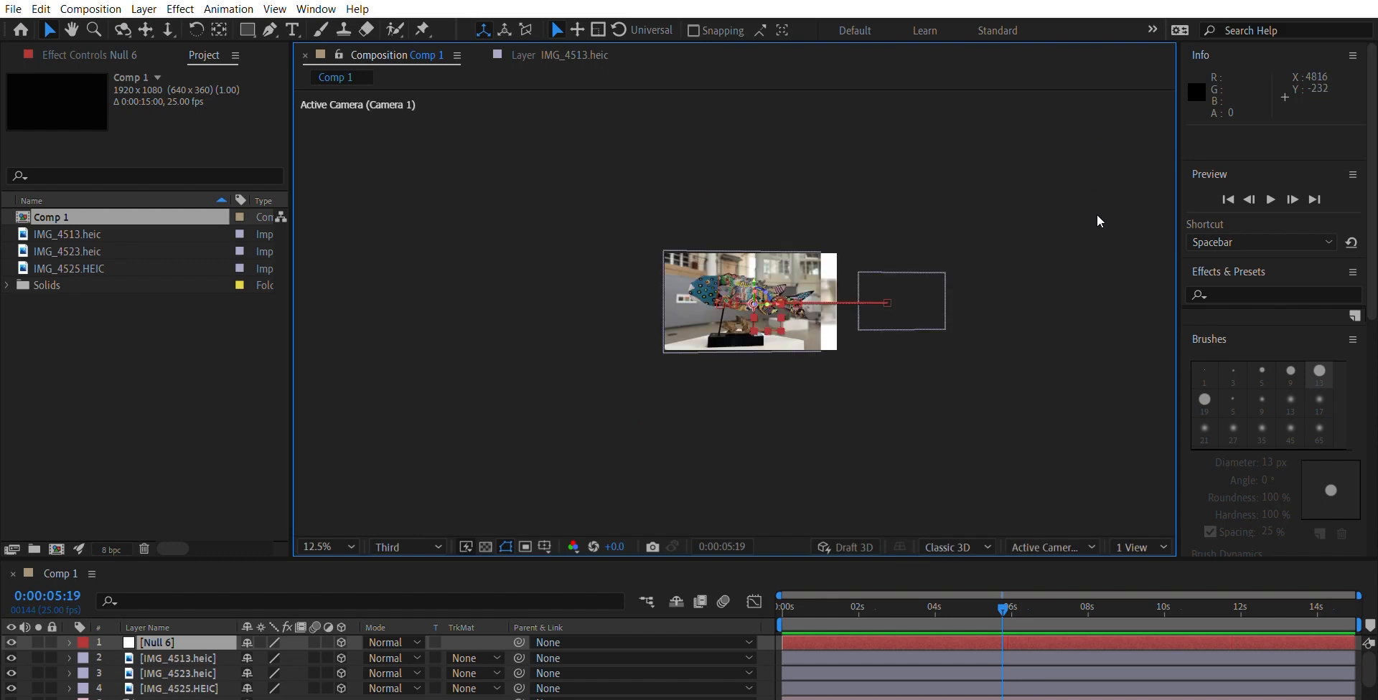
Step: Preview the full animation from the start through the active camera and enlarge the view to 50%
{"action": "key", "text": "period"}
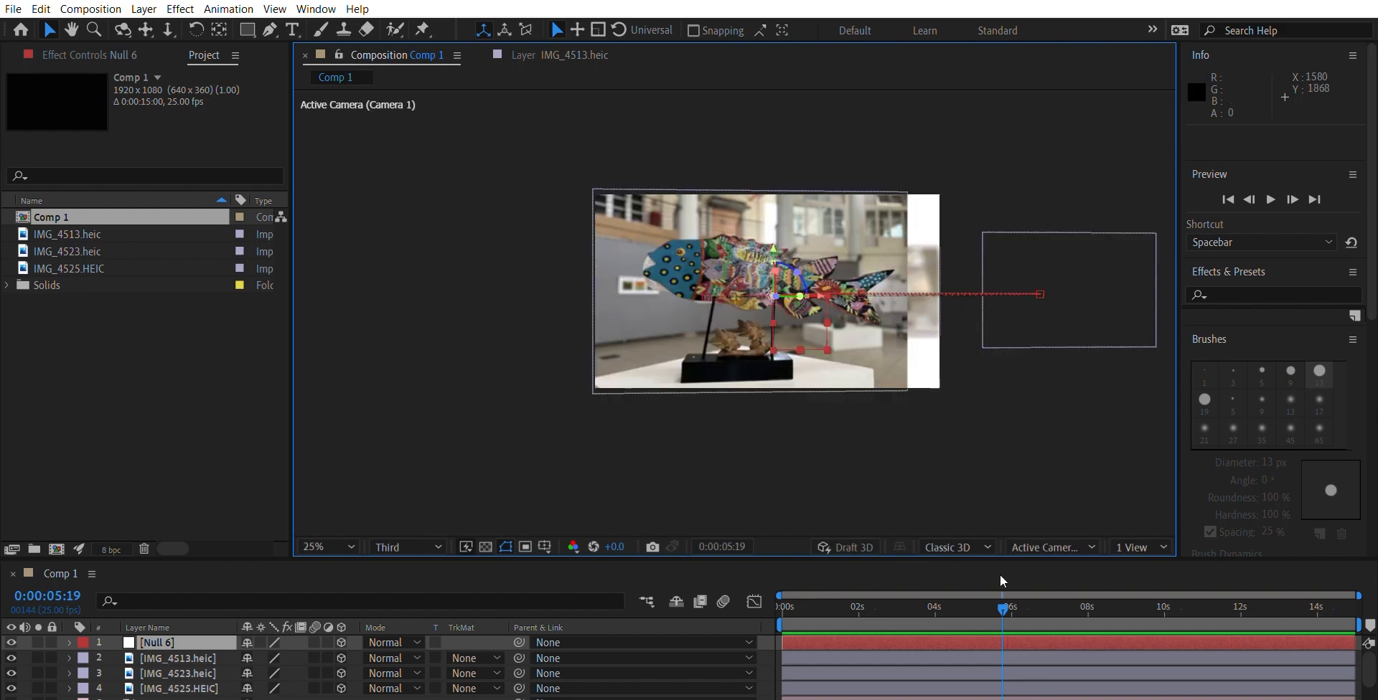
{"action": "key", "text": "space"}
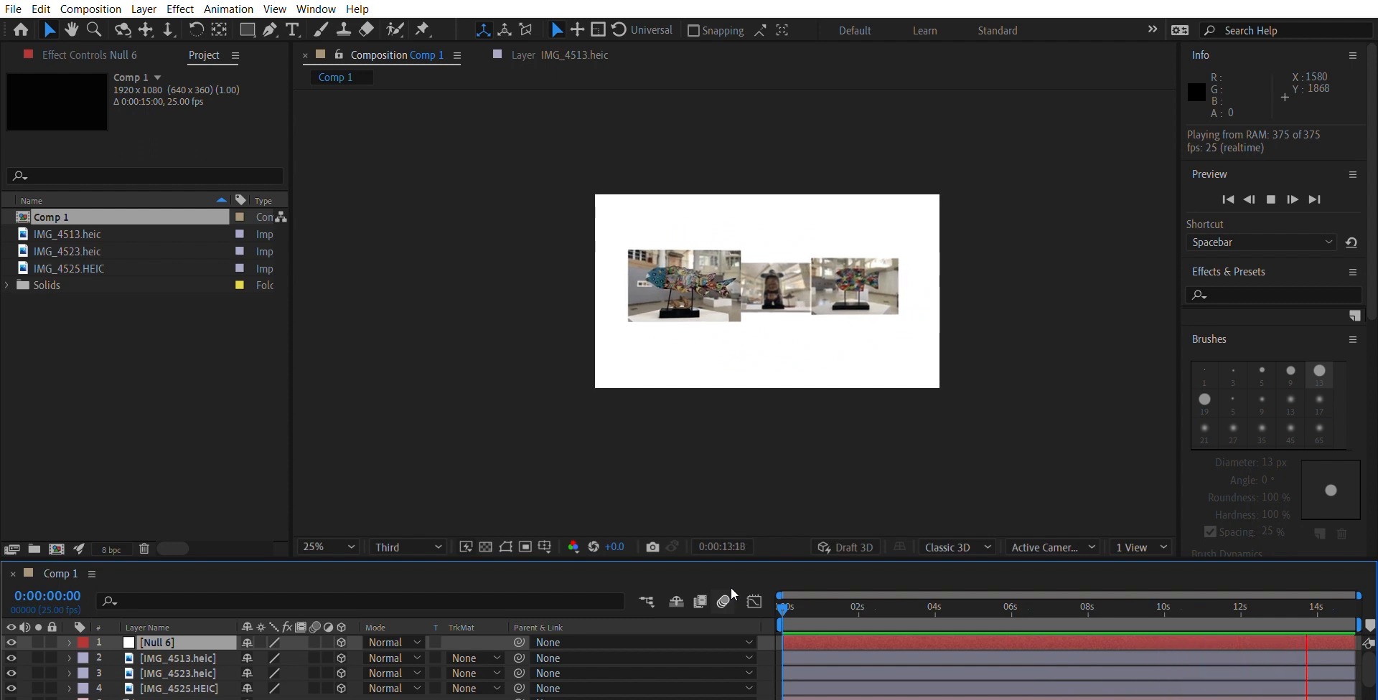
{"action": "key", "text": "period"}
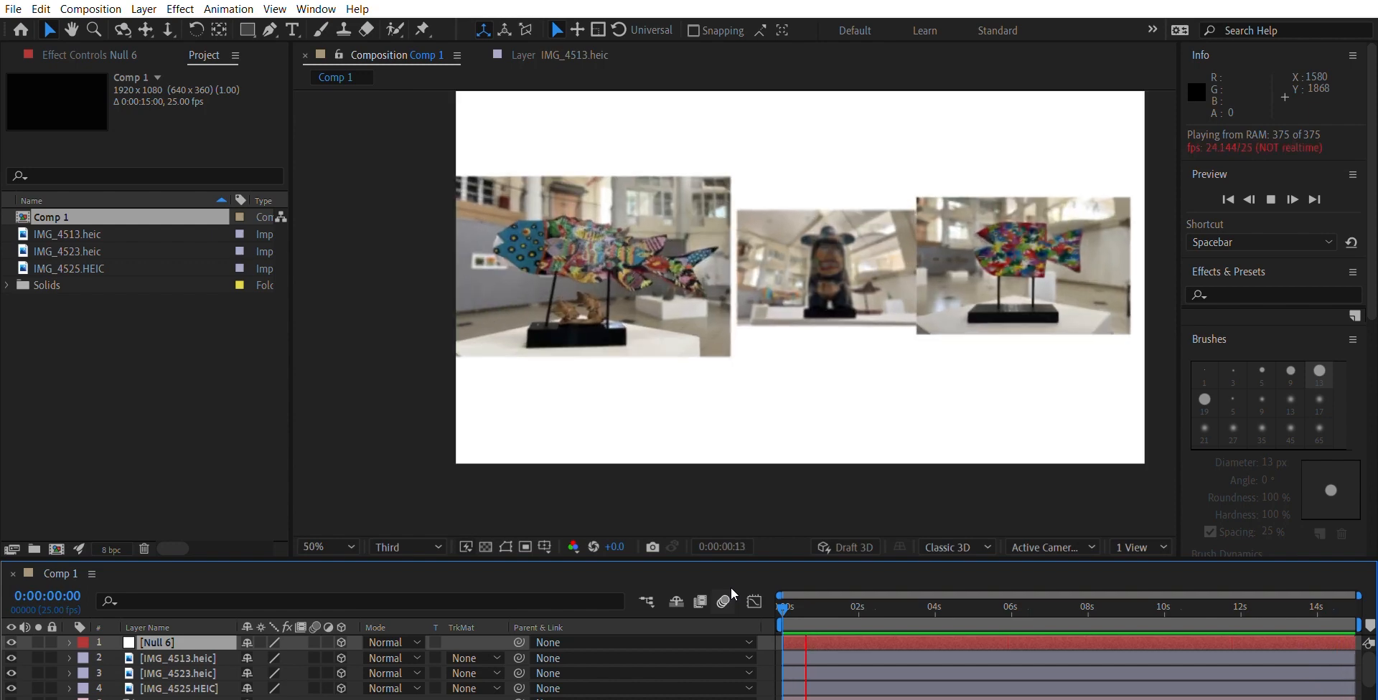